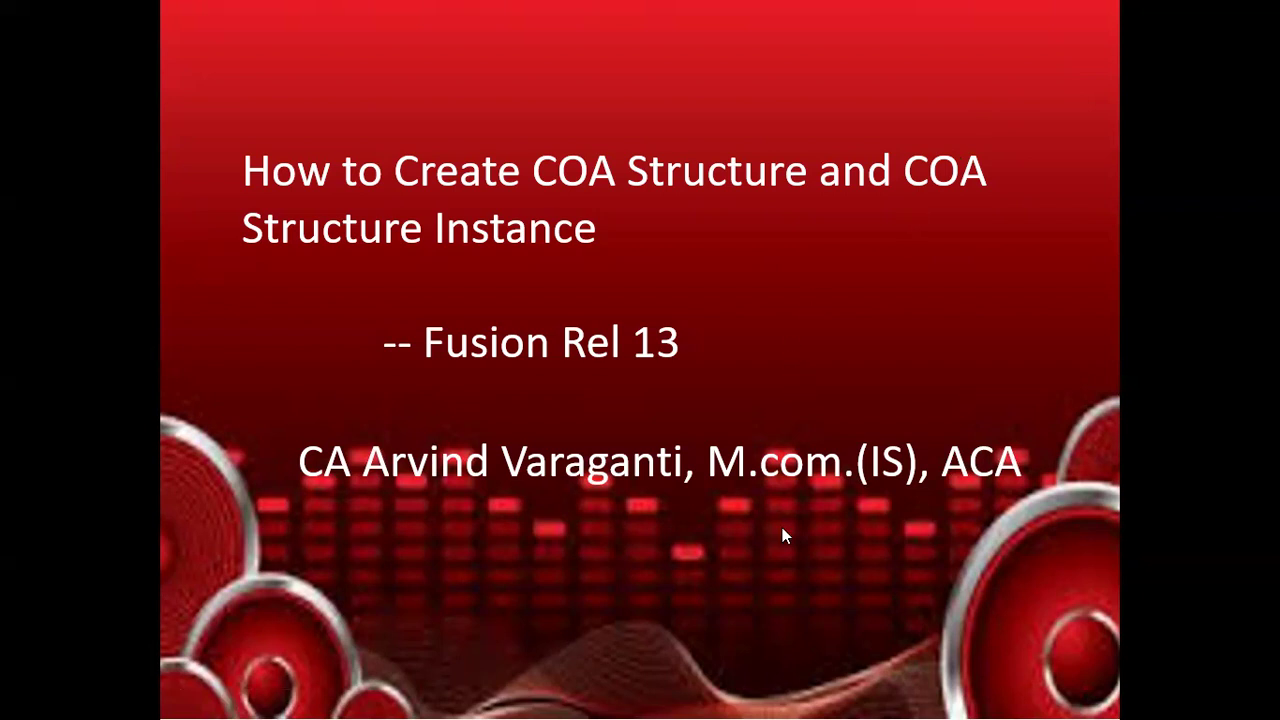
Switch to the Fusion Cloud_Notes workbook in Excel and review configuration steps 4 to 7, from the value set to the COA structure instance
key(super)
click(779, 703)
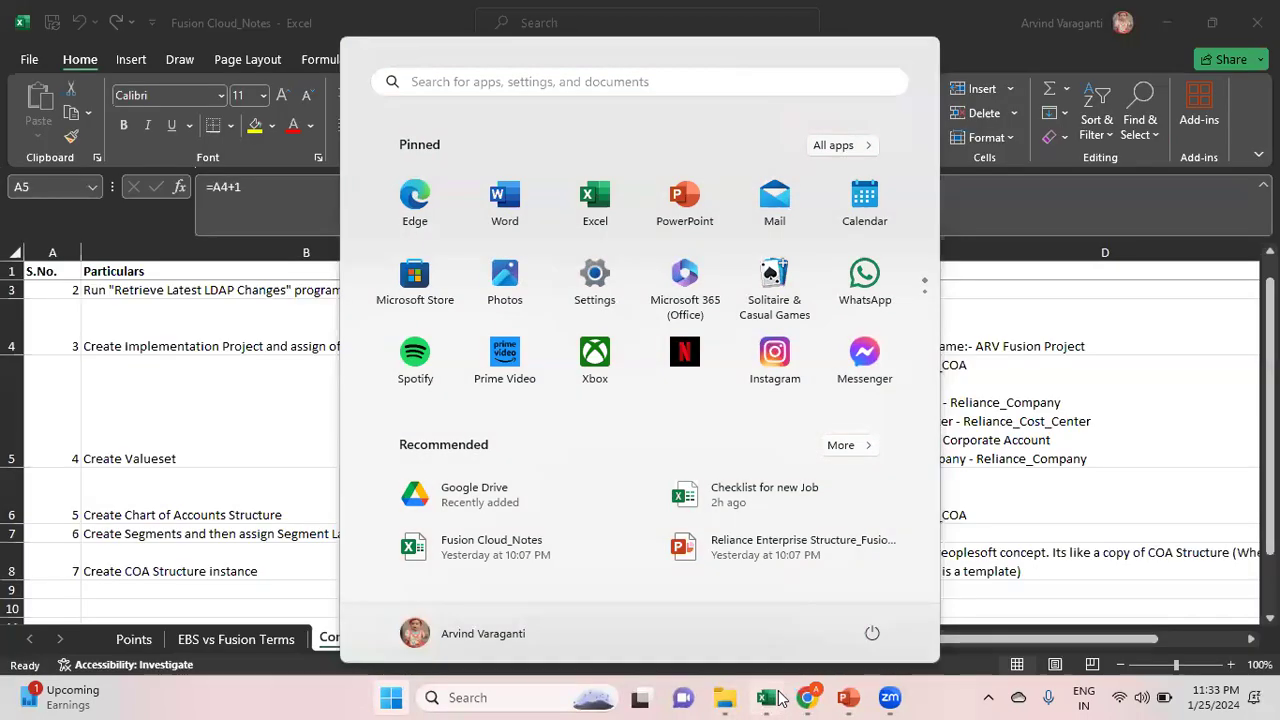
click(337, 496)
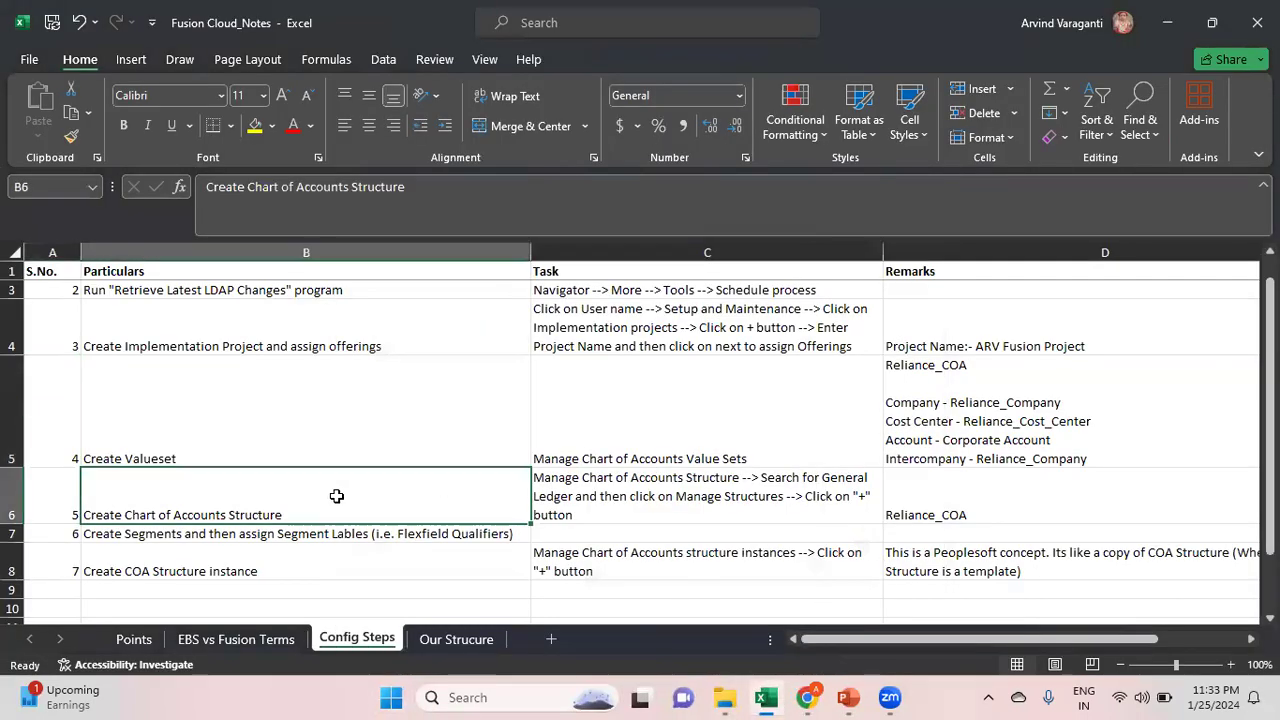
key(Up)
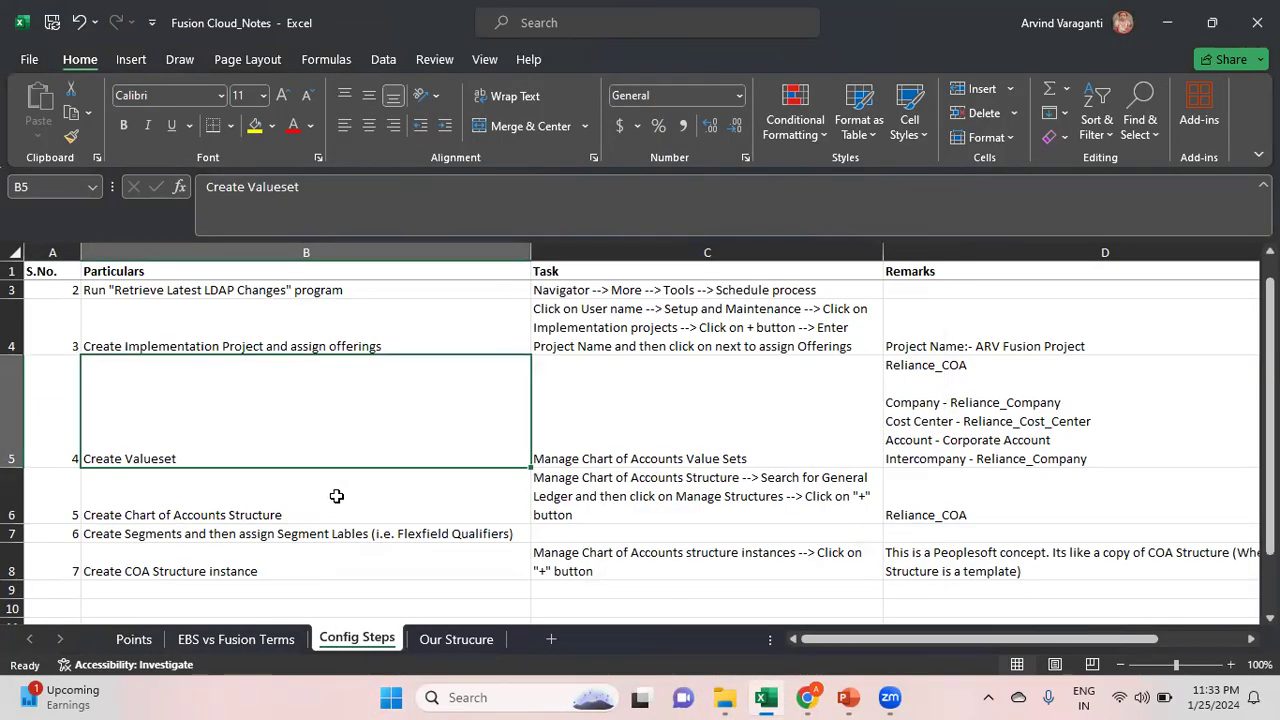
key(shift+Down)
key(shift+Down)
key(shift+Down)
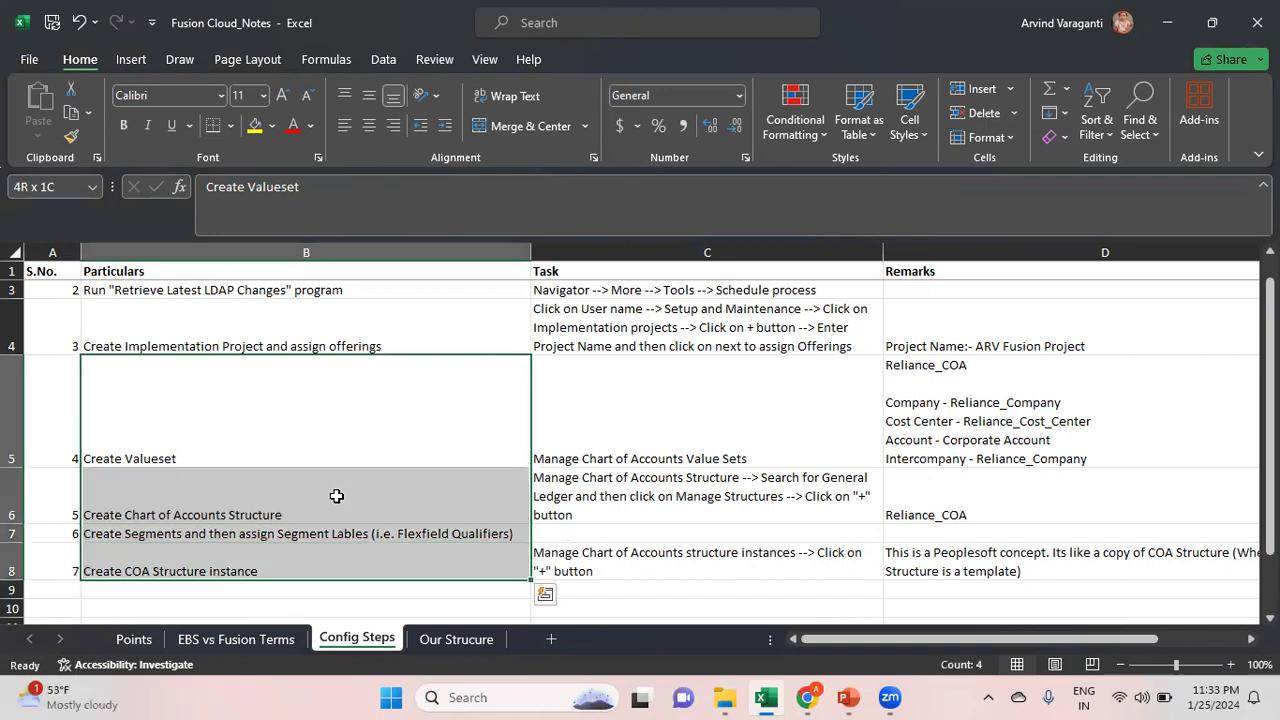
key(Down)
key(Down)
key(Down)
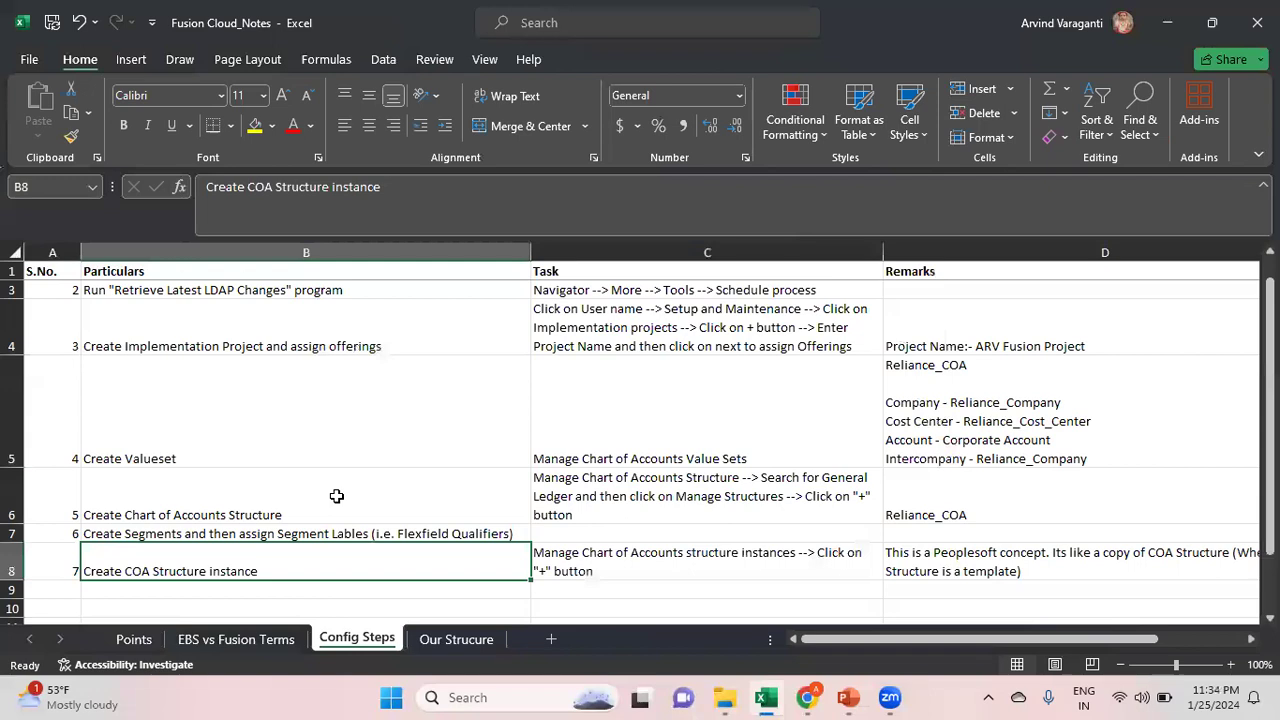
key(Up)
key(Up)
key(Up)
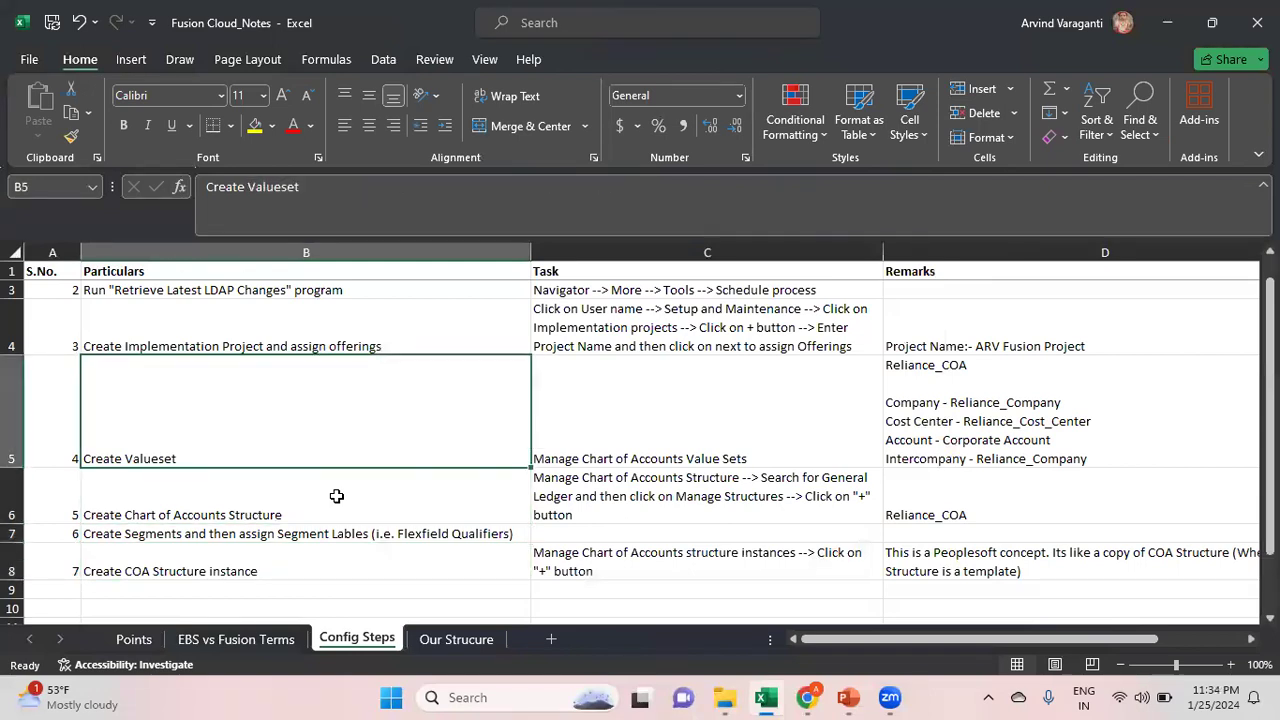
key(Down)
key(Down)
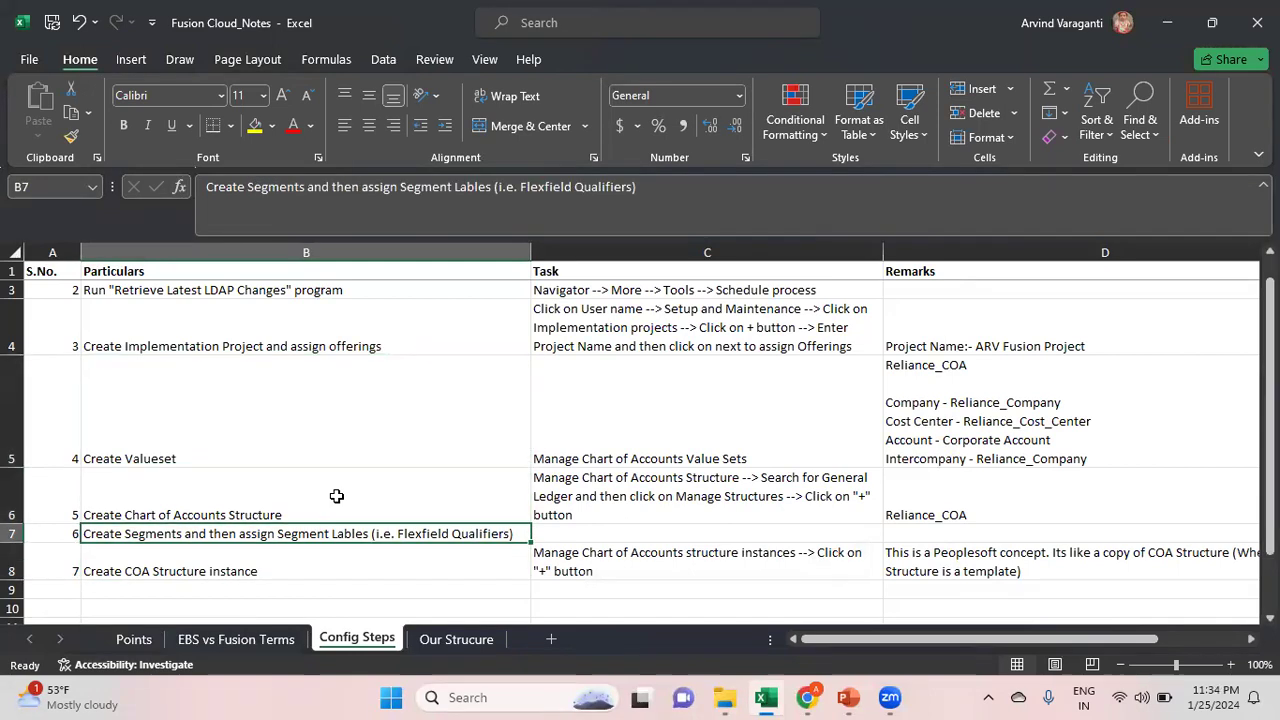
key(Up)
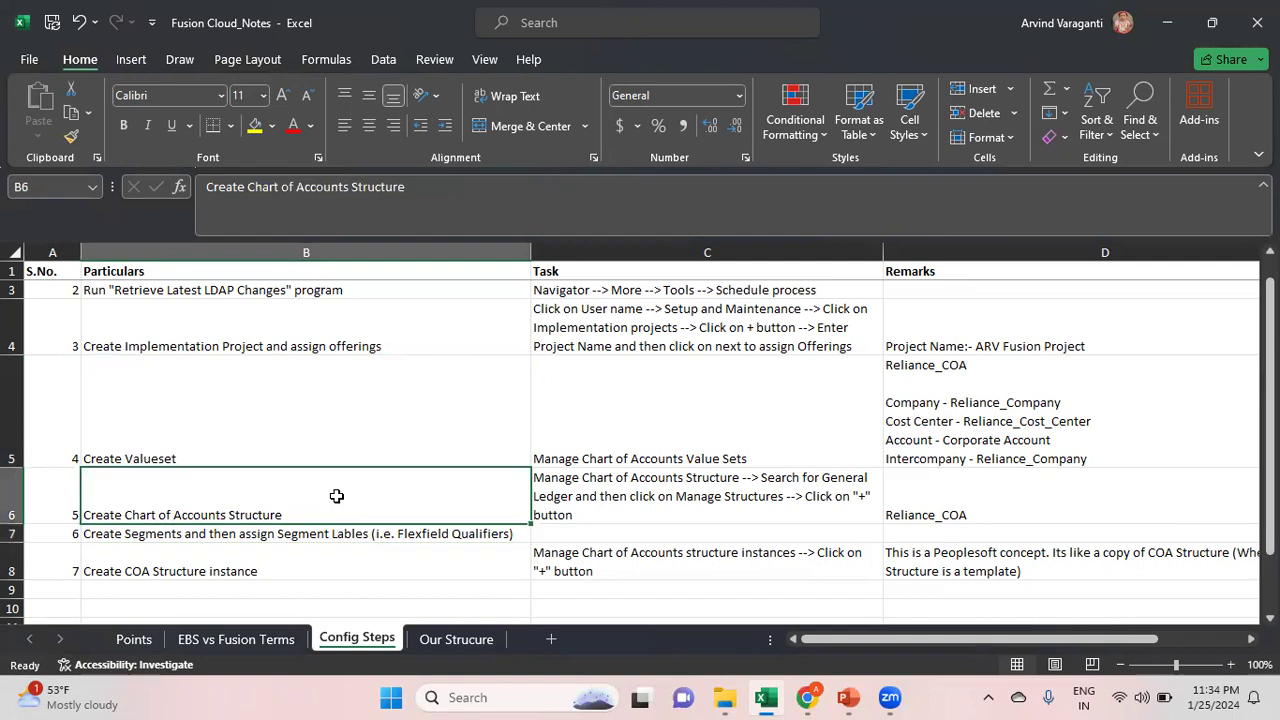
key(Down)
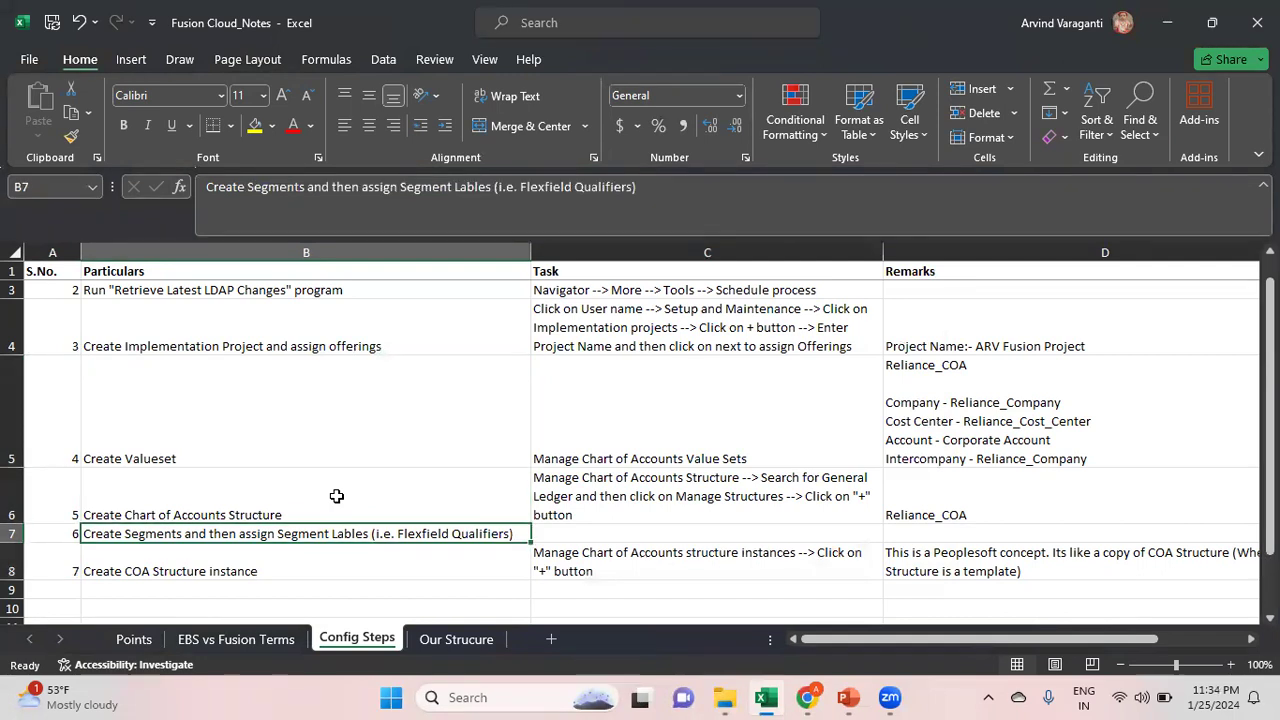
key(Down)
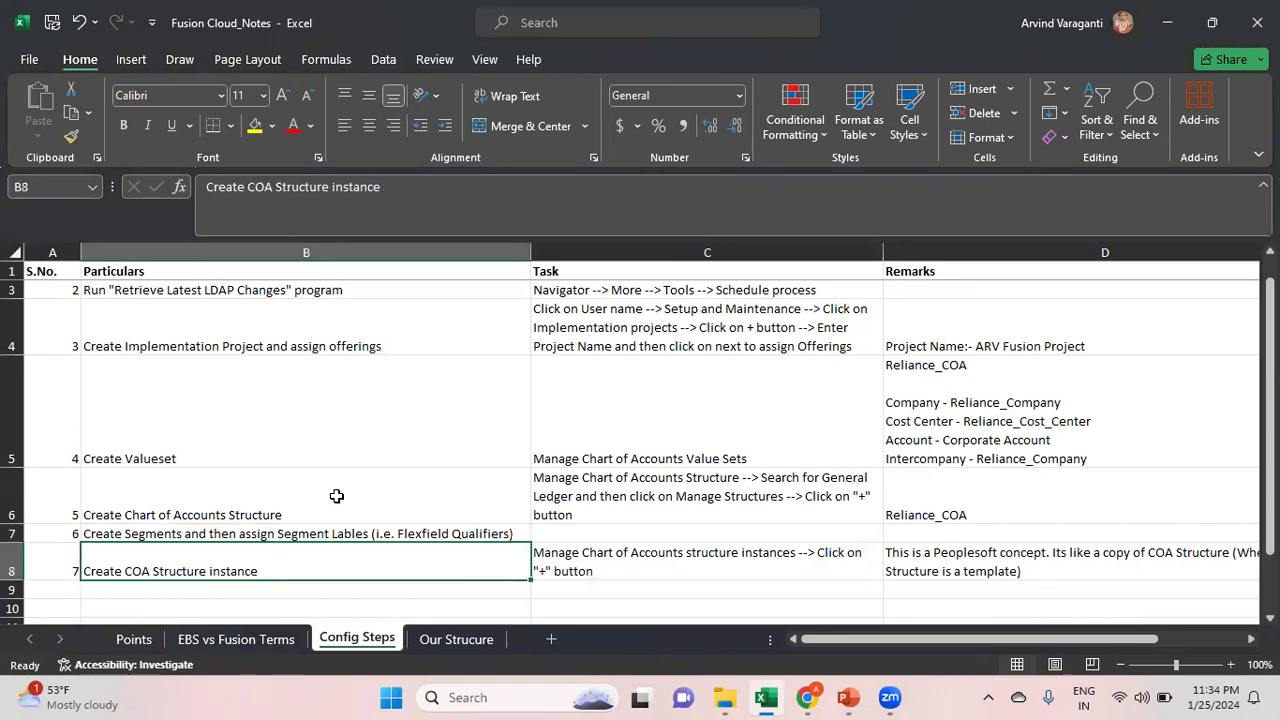
key(Up)
key(Up)
key(Up)
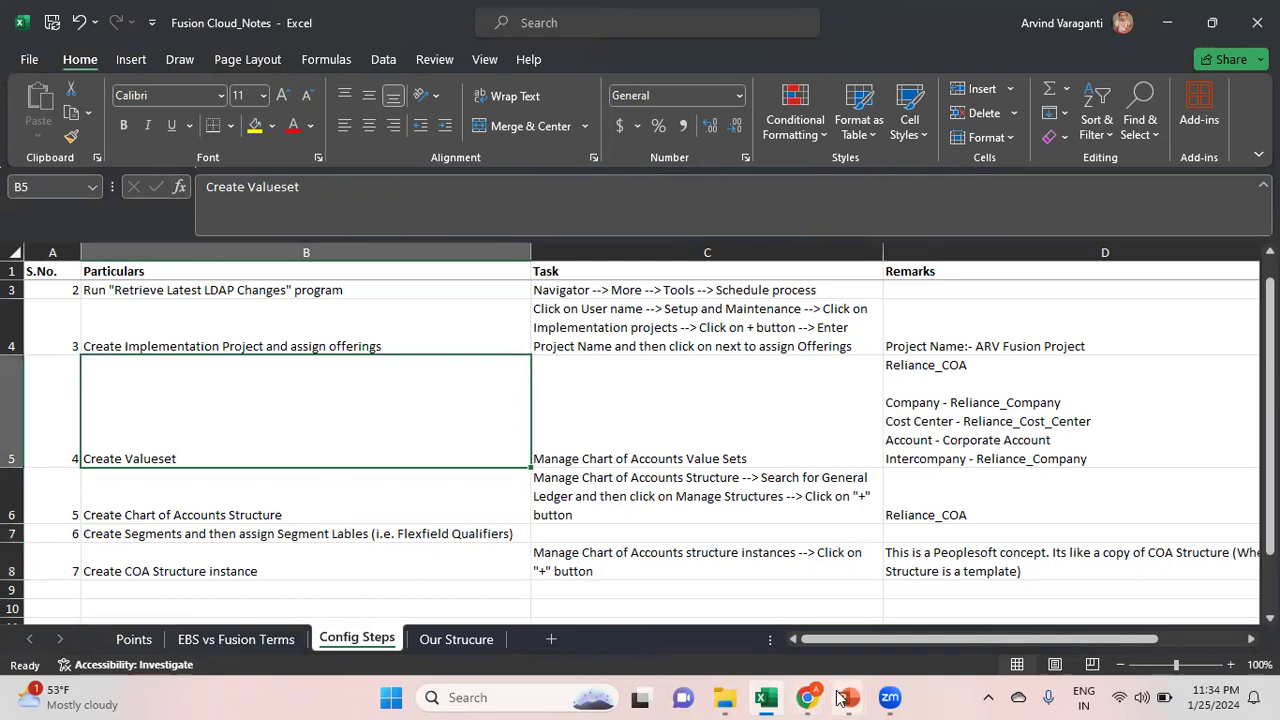
Examine the Reliance Enterprise Structure slide in PowerPoint and the value set remarks in cell D5 of the Excel notes
mouse_move(846, 697)
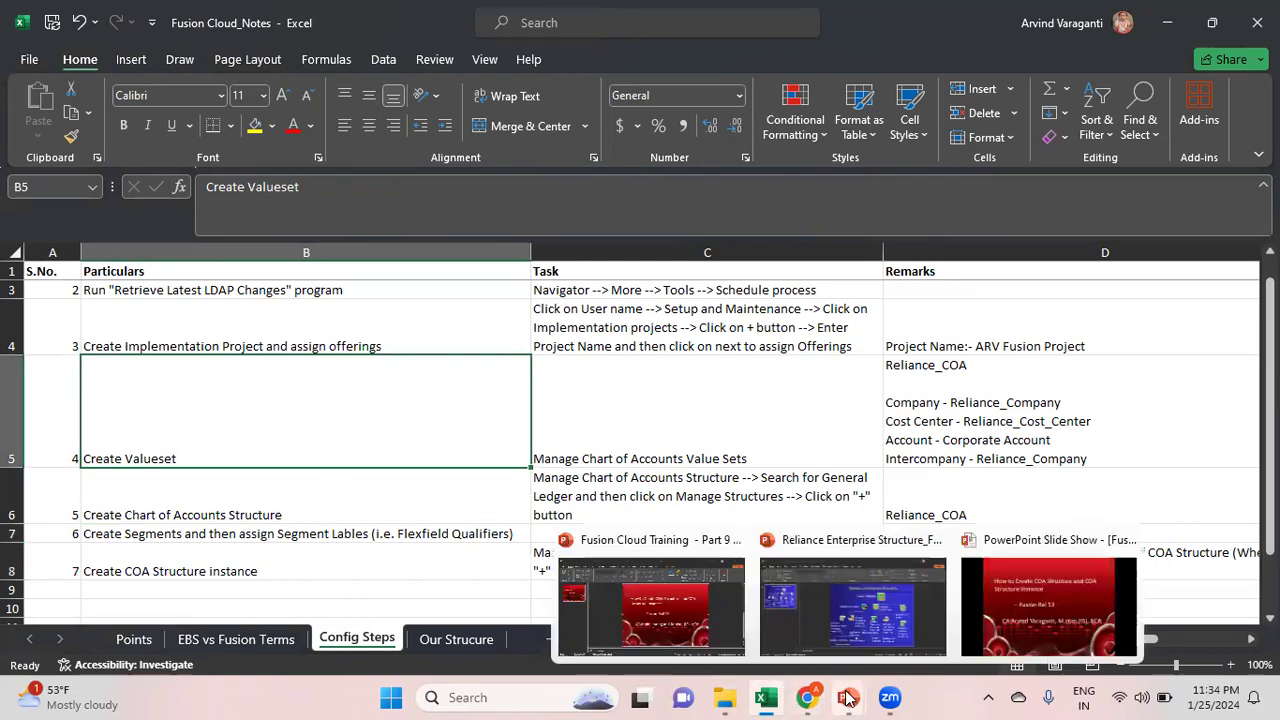
click(900, 632)
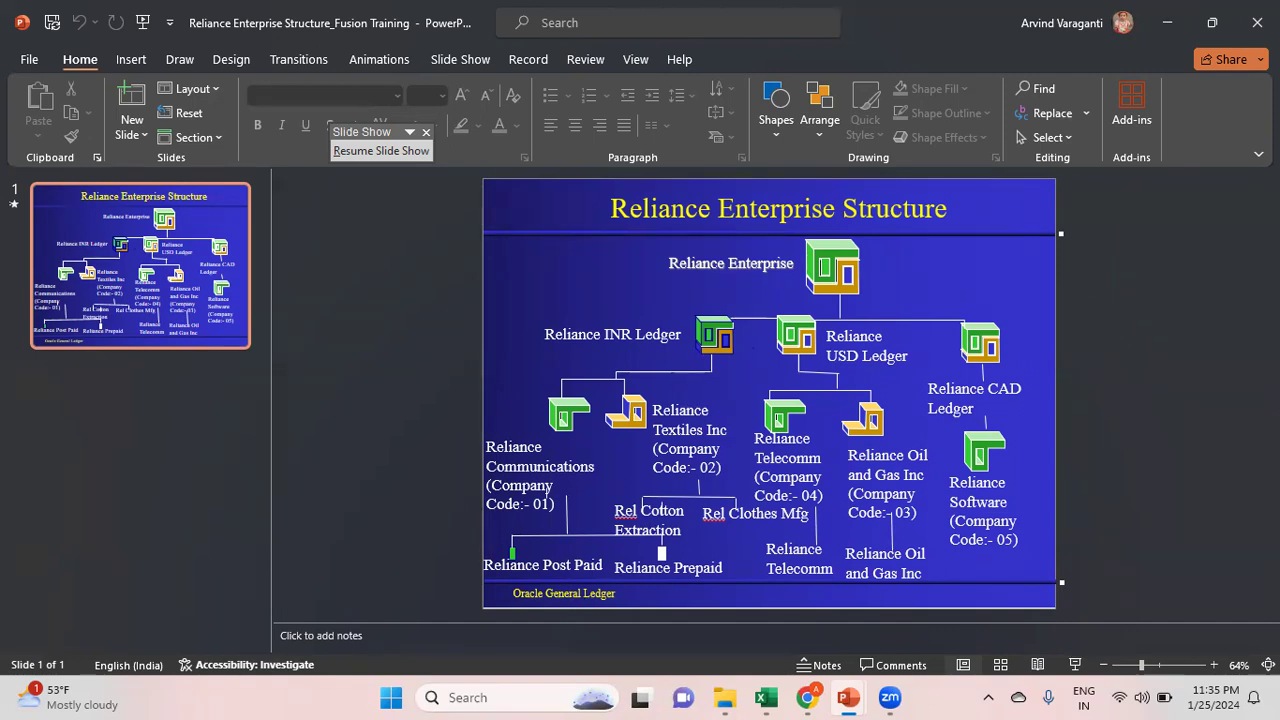
click(767, 697)
click(952, 424)
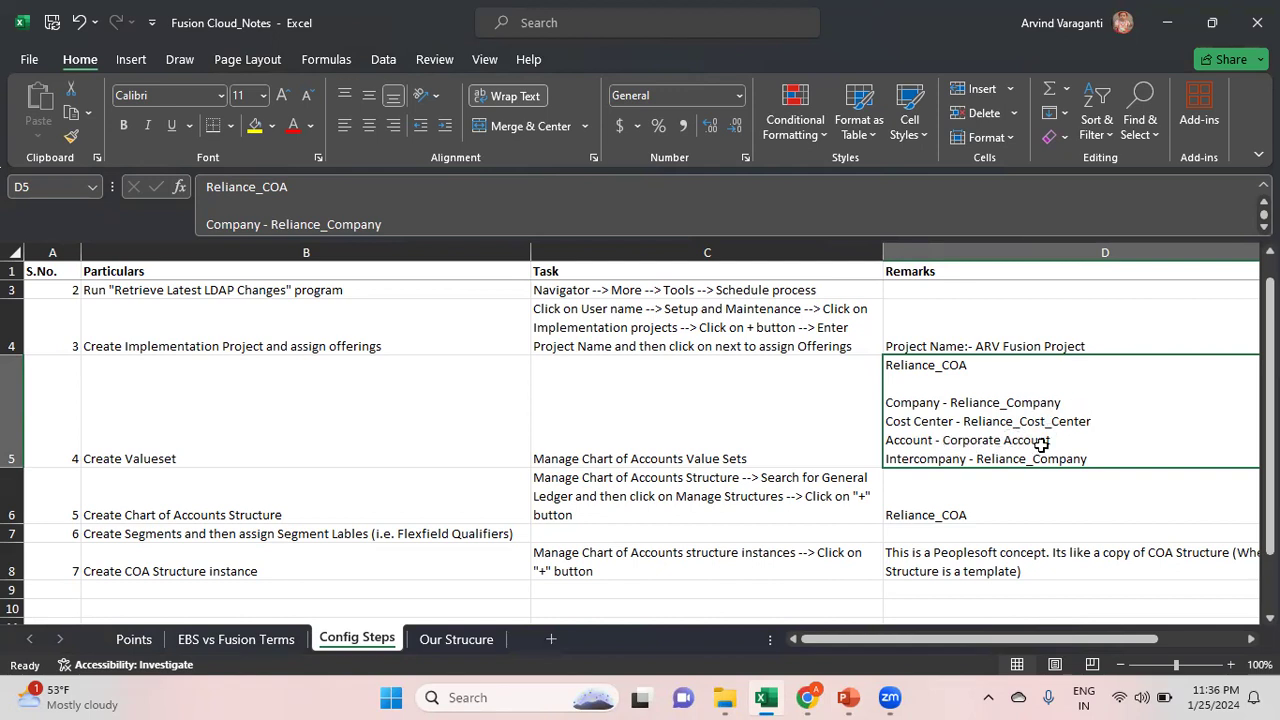
Copy the task name "Manage Chart of Accounts Value Sets" from cell C5 of the Config Steps sheet
click(653, 441)
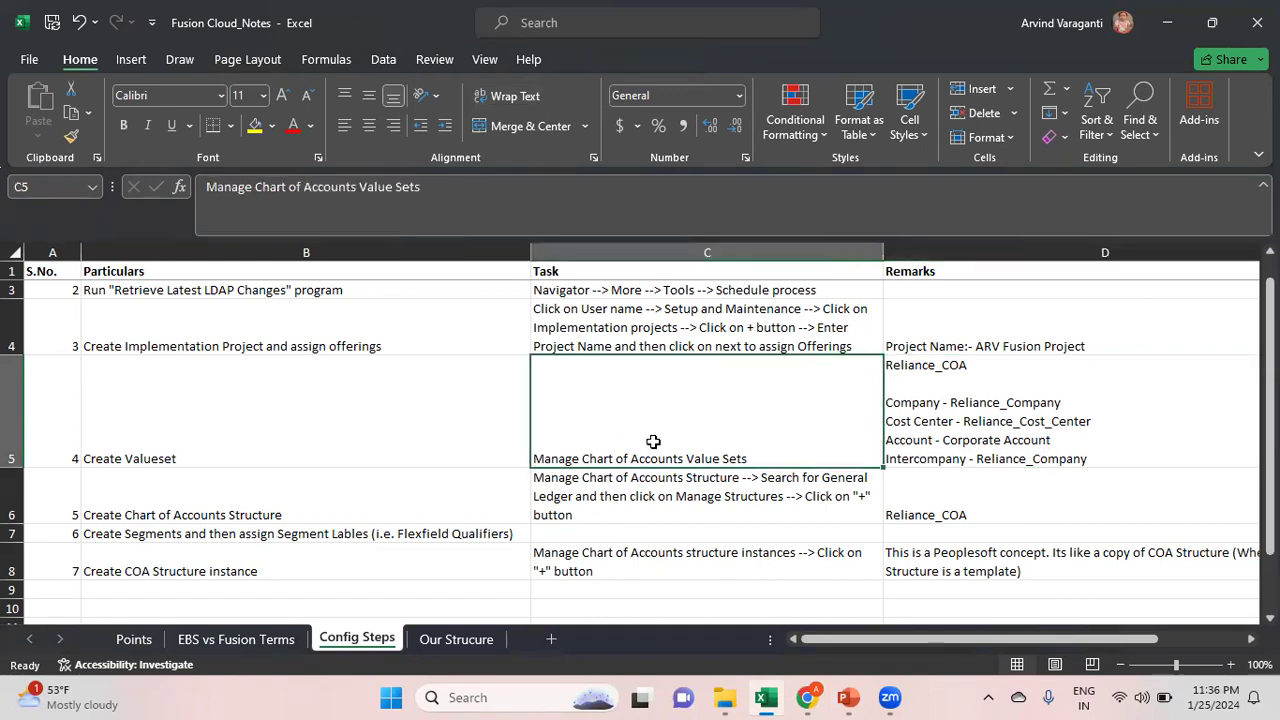
drag(437, 190, 205, 190)
key(ctrl+c)
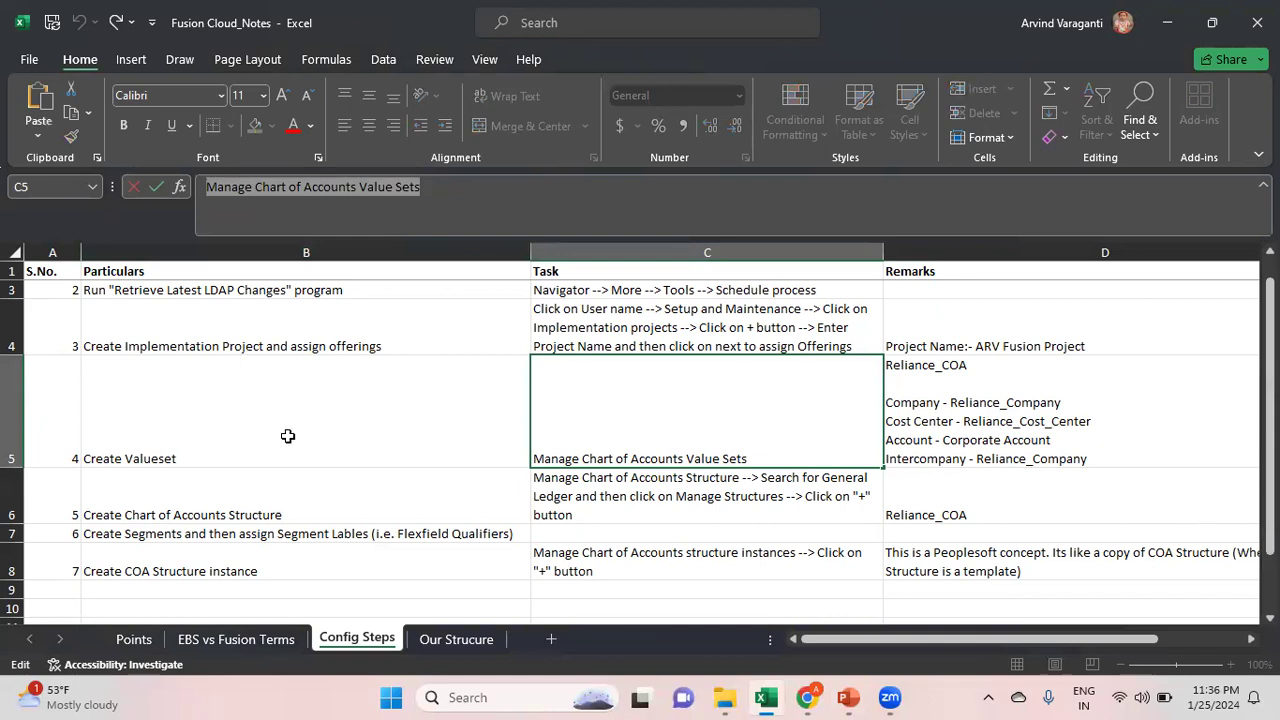
click(378, 457)
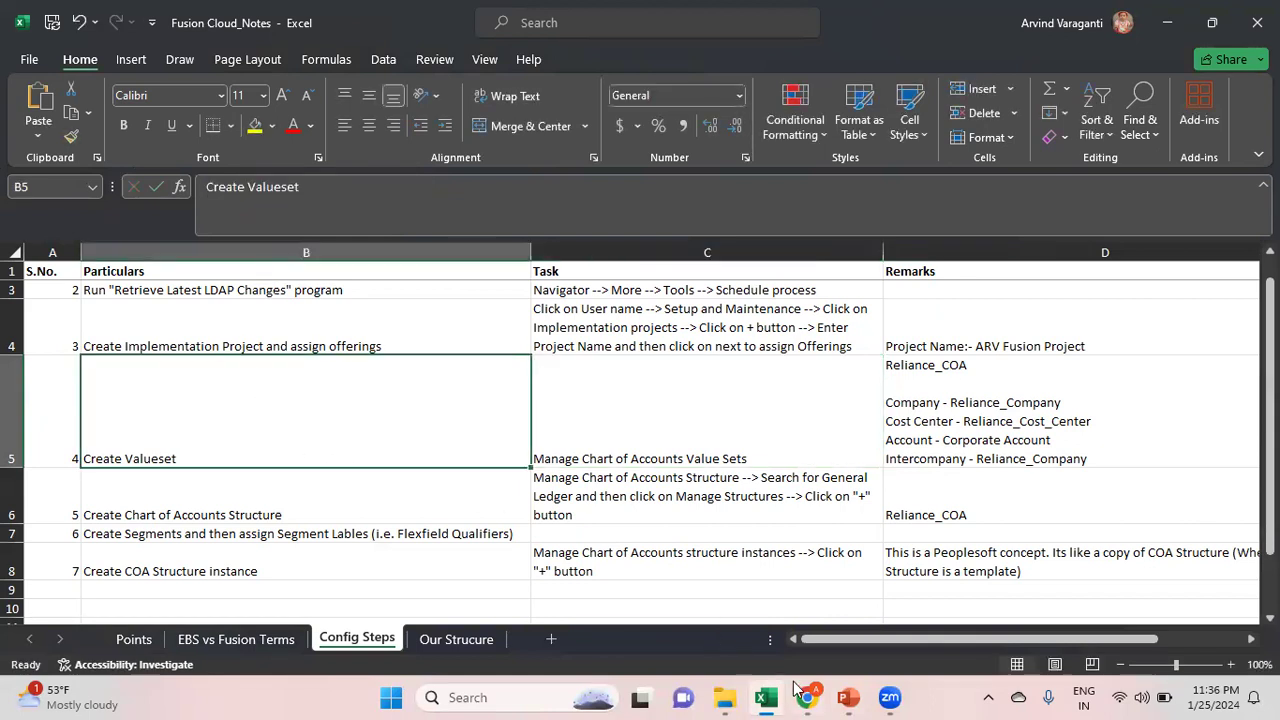
Switch to Oracle Fusion Cloud in Chrome and open the Setup and Maintenance work area
mouse_move(806, 697)
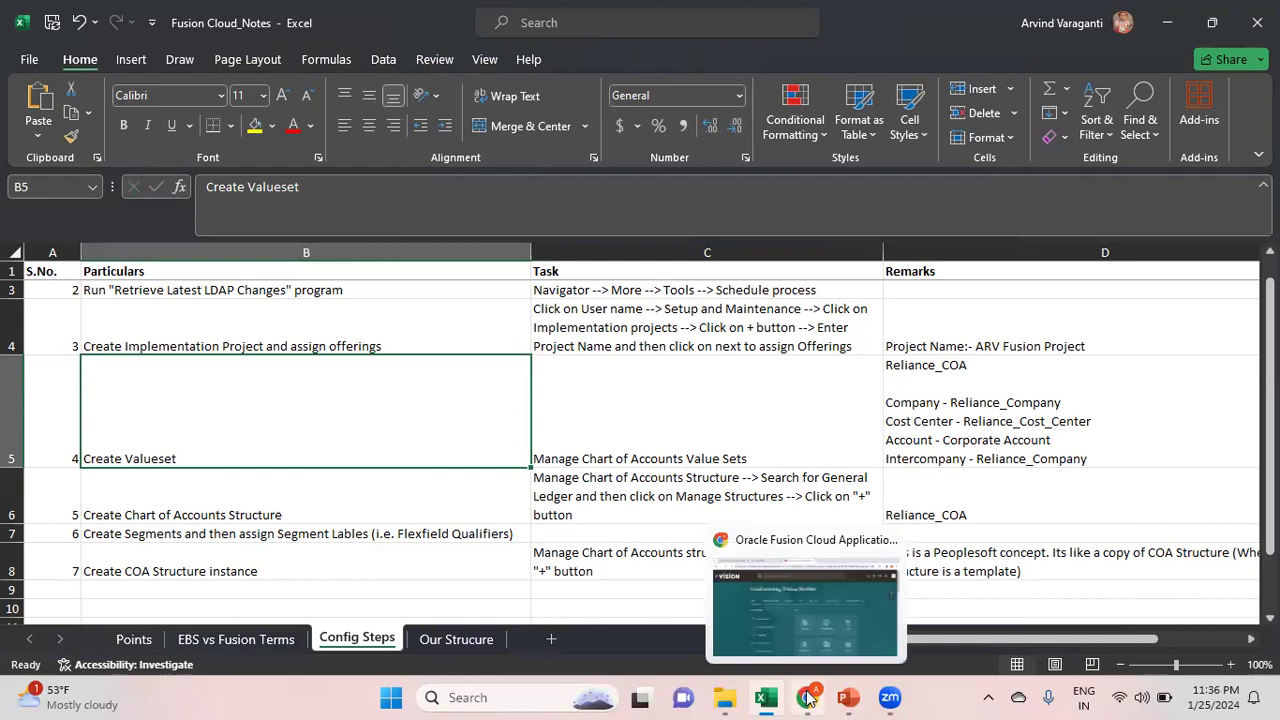
click(849, 628)
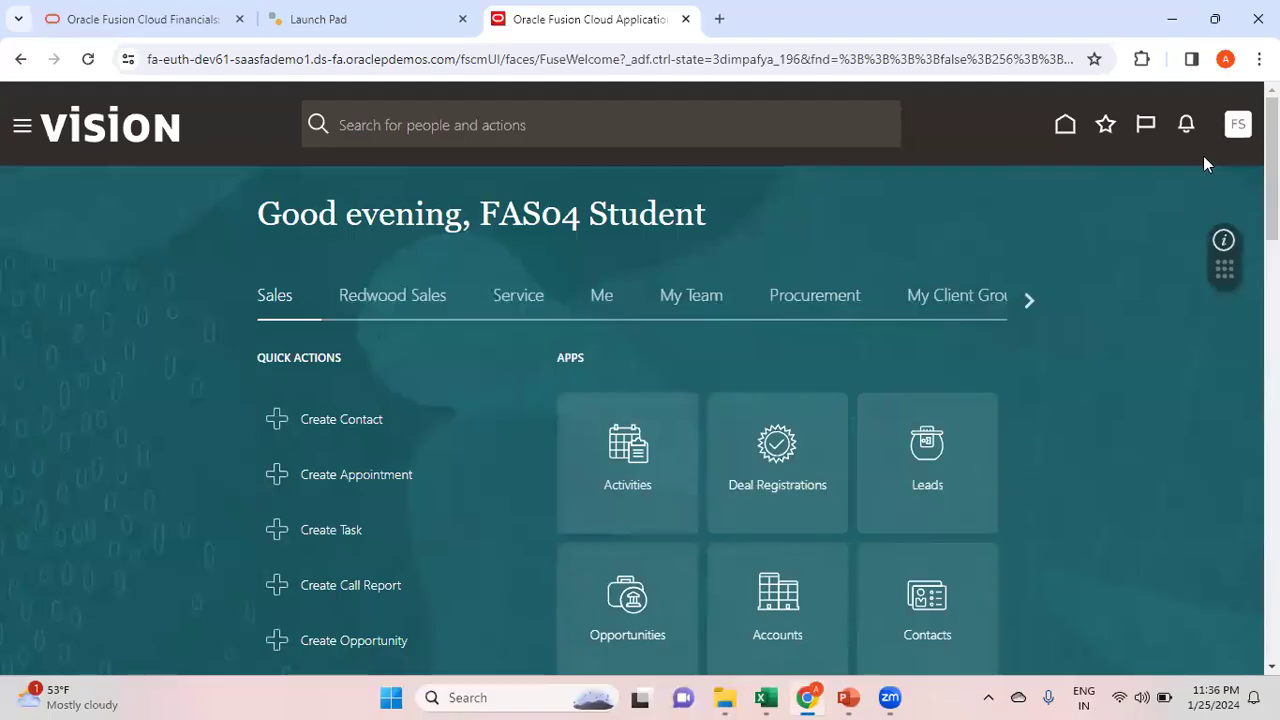
click(1238, 124)
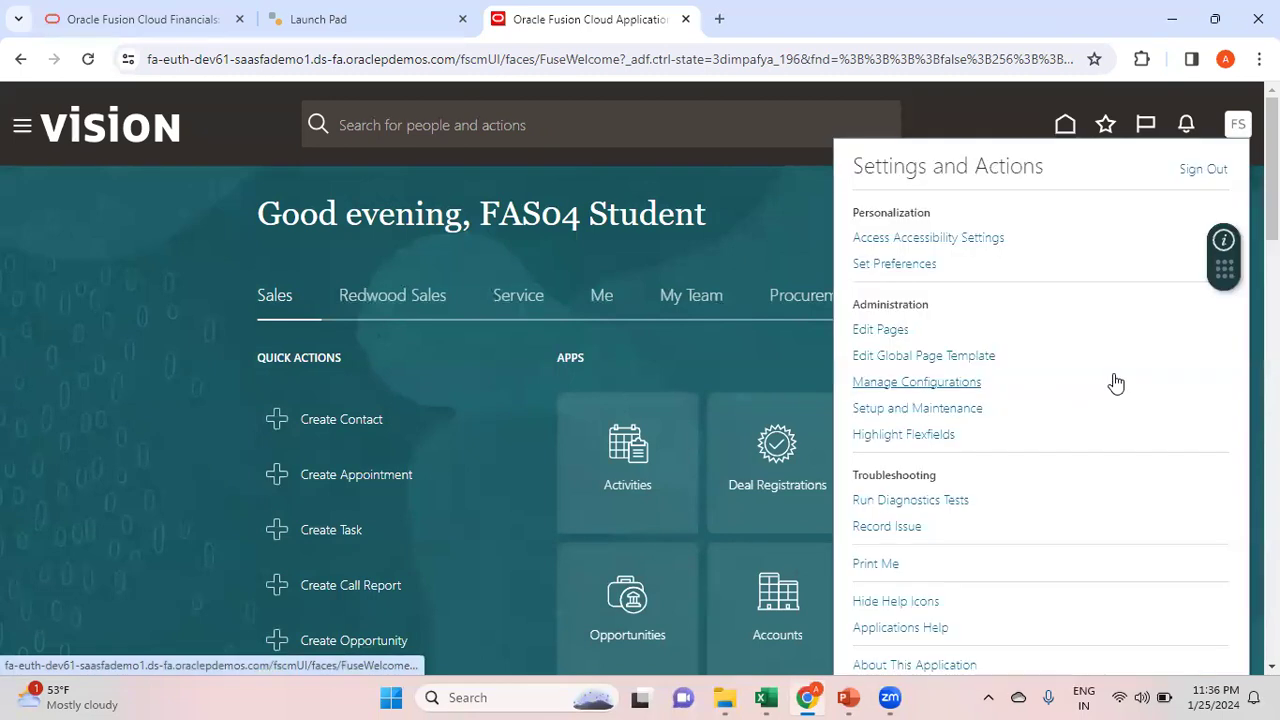
click(962, 408)
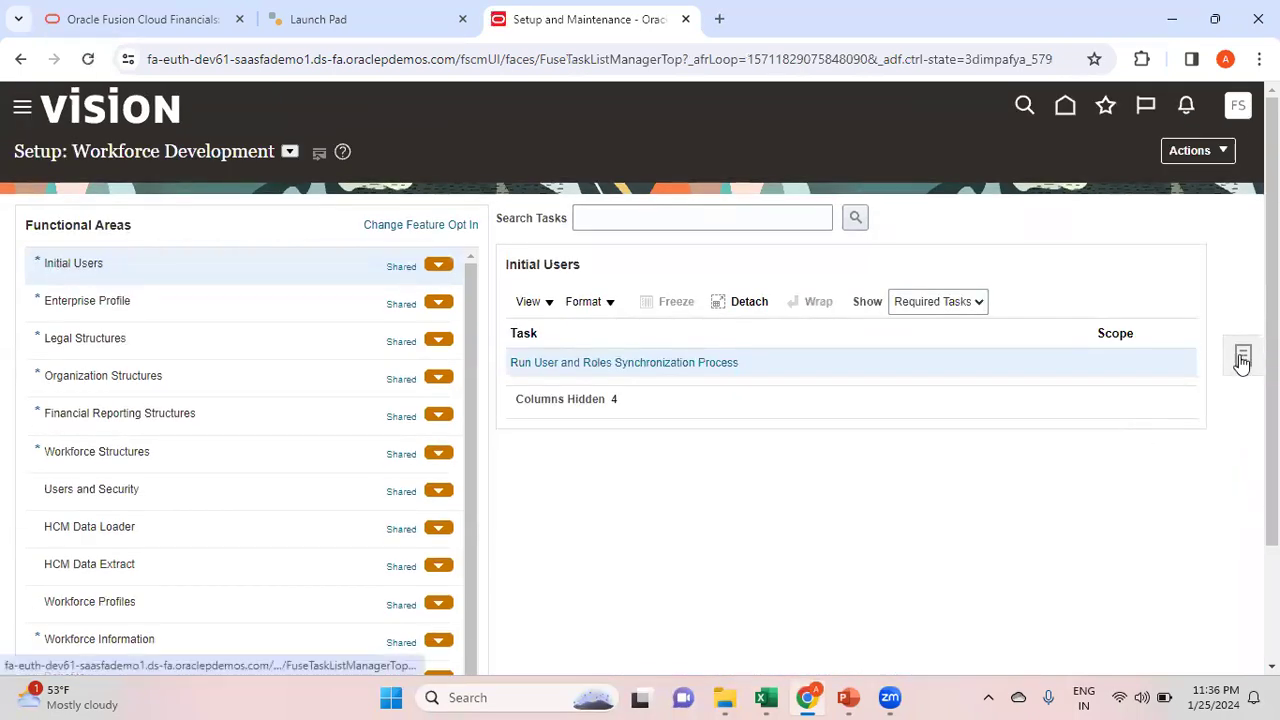
Search the setup tasks for "Manage Chart of Accounts Value Sets" and open that task
click(1242, 358)
click(1120, 422)
click(429, 224)
key(ctrl+v)
click(636, 226)
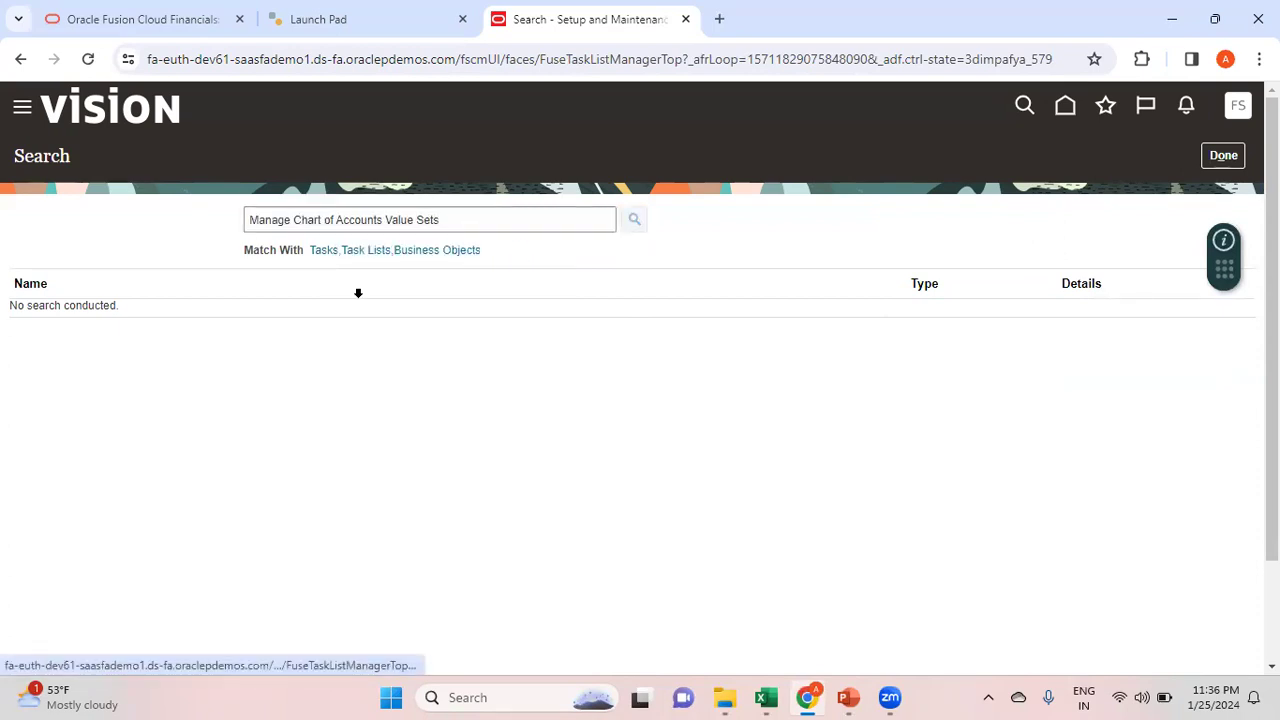
click(175, 314)
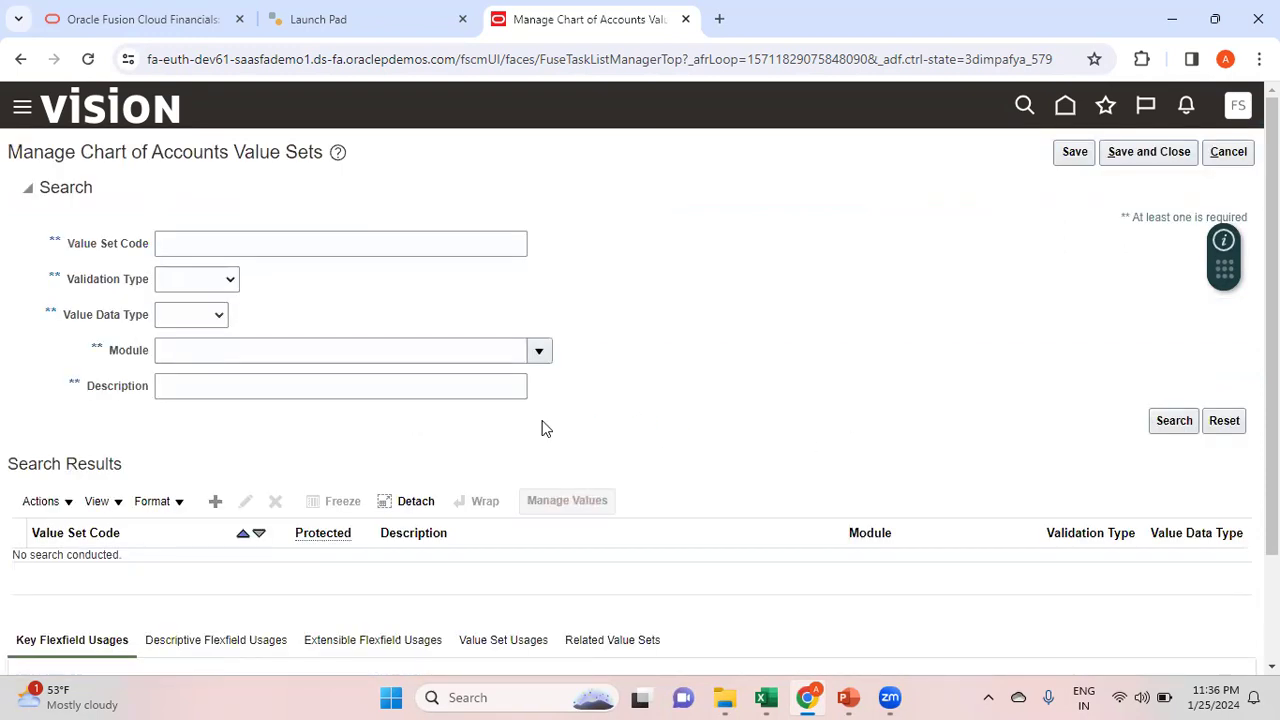
Start a new value set with the code Reliance_Company and the description Reliance Company
click(215, 503)
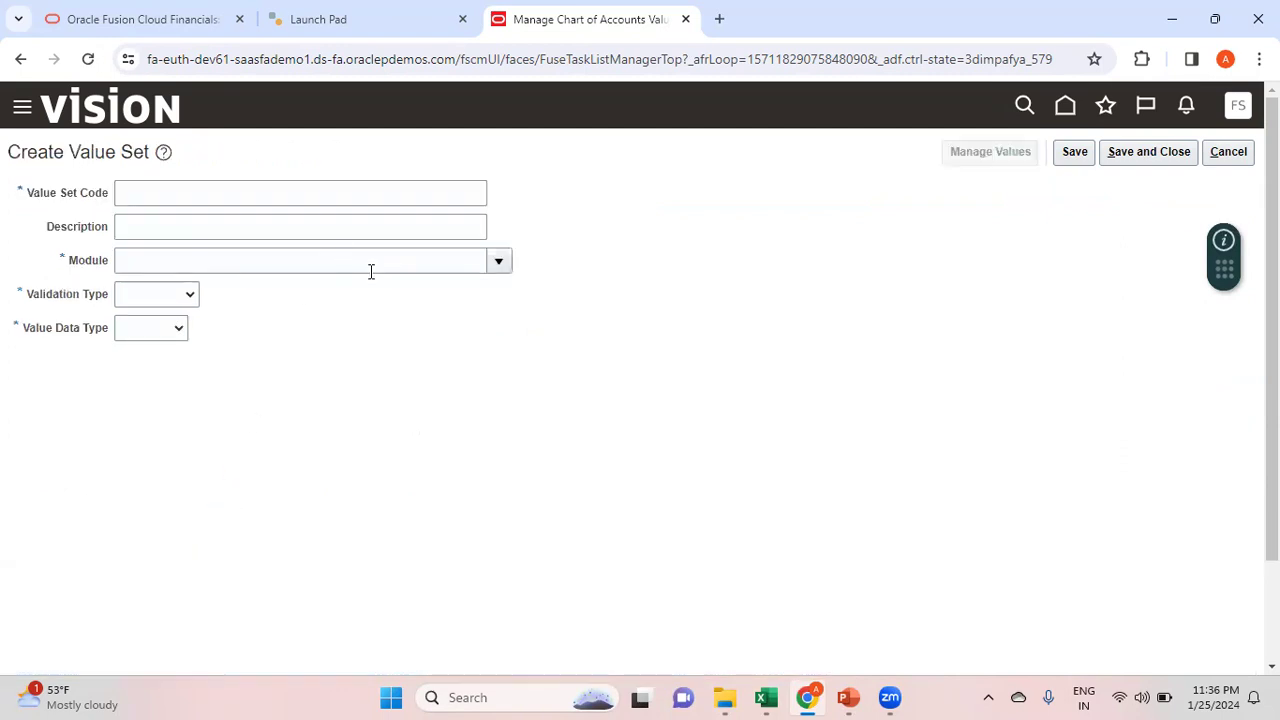
click(264, 202)
key(alt+Tab)
key(alt+Tab)
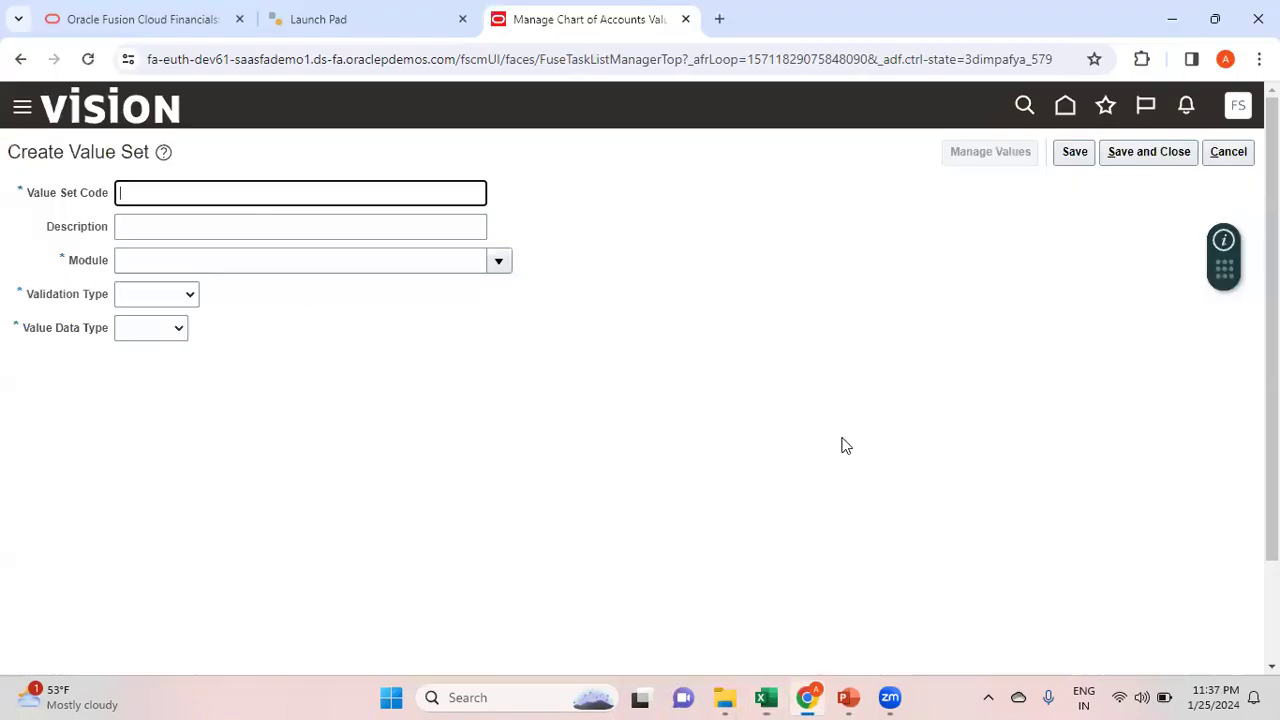
text(Reliance_Company)
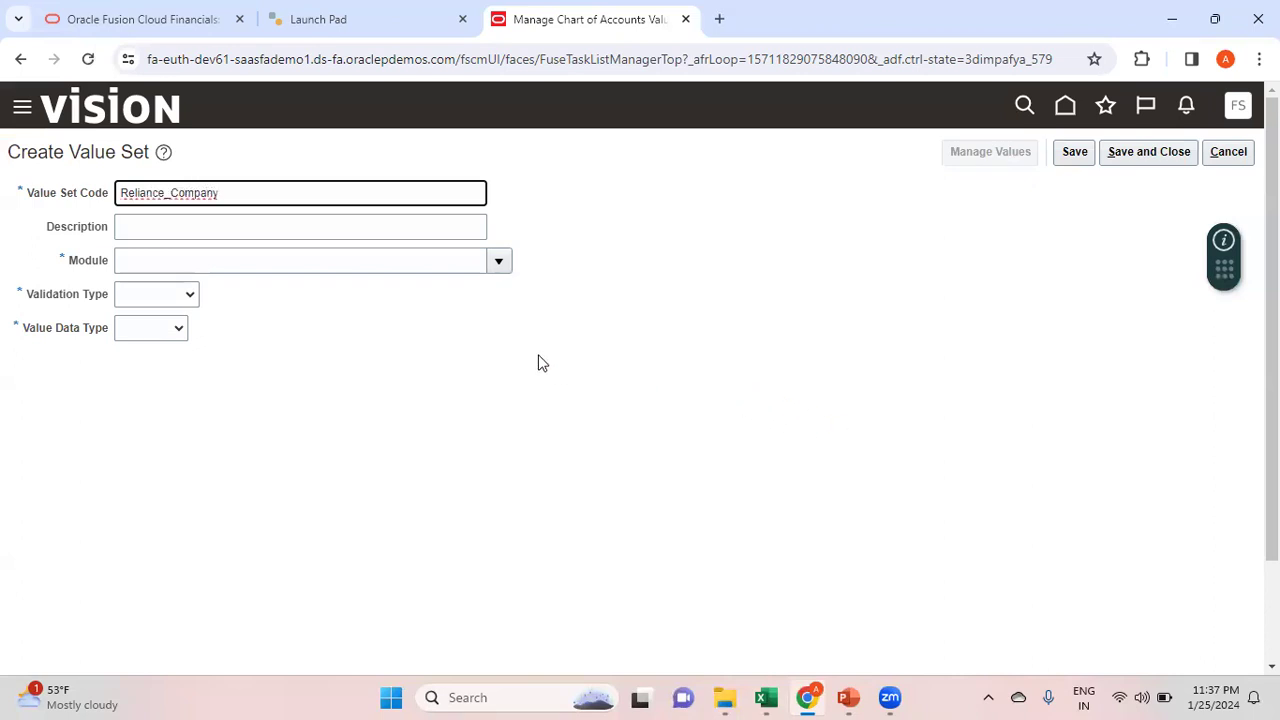
click(202, 230)
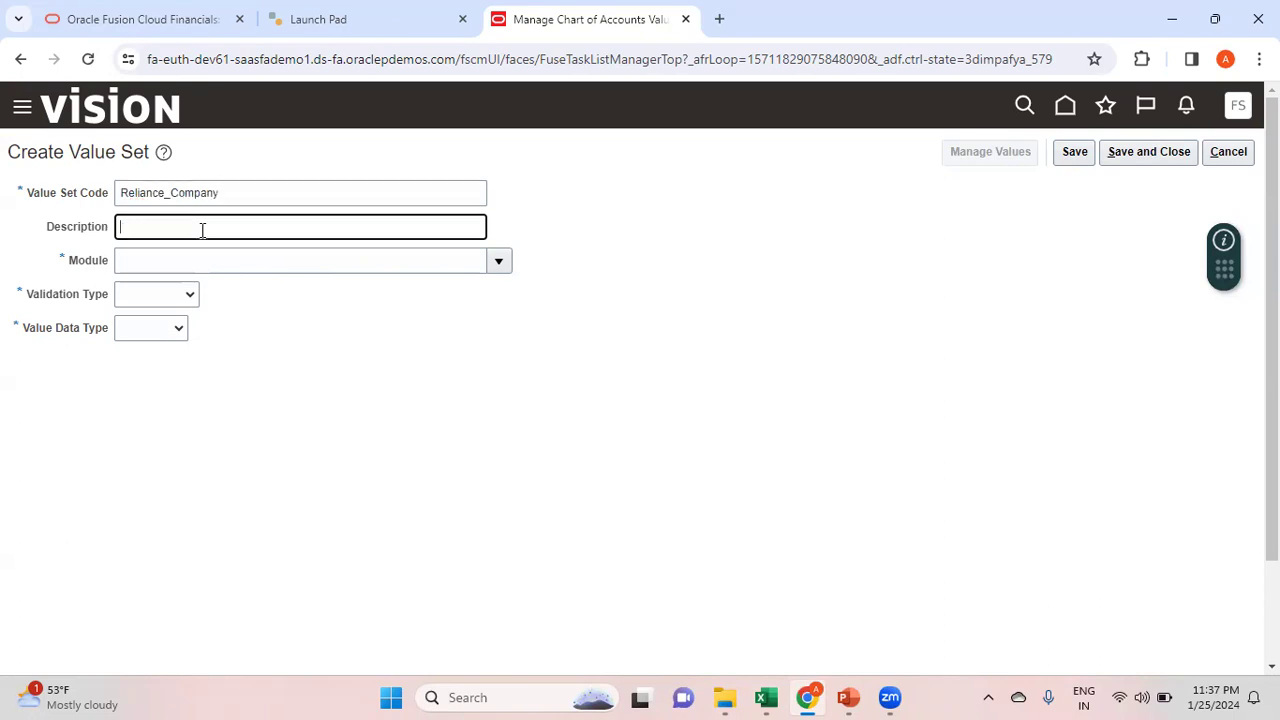
text(Reliance Company)
Assign the Reliance_Company value set to the General Ledger module with the Independent validation type
click(280, 260)
click(498, 262)
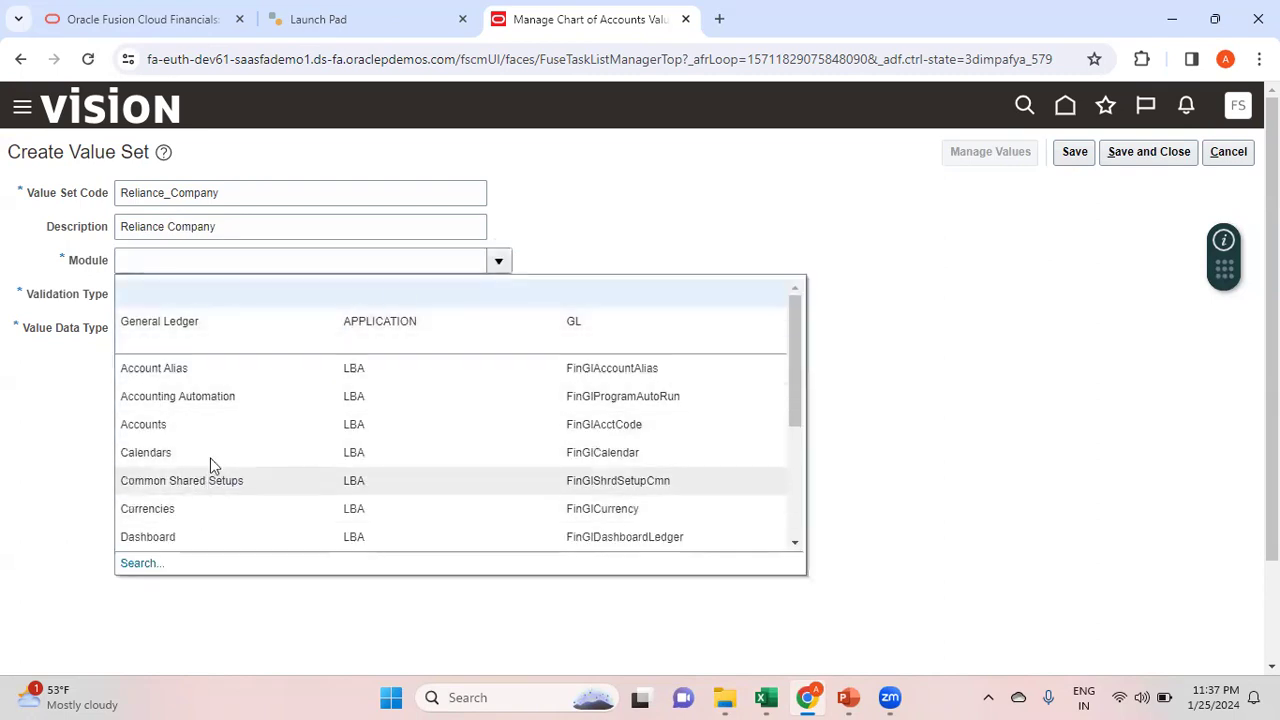
click(182, 320)
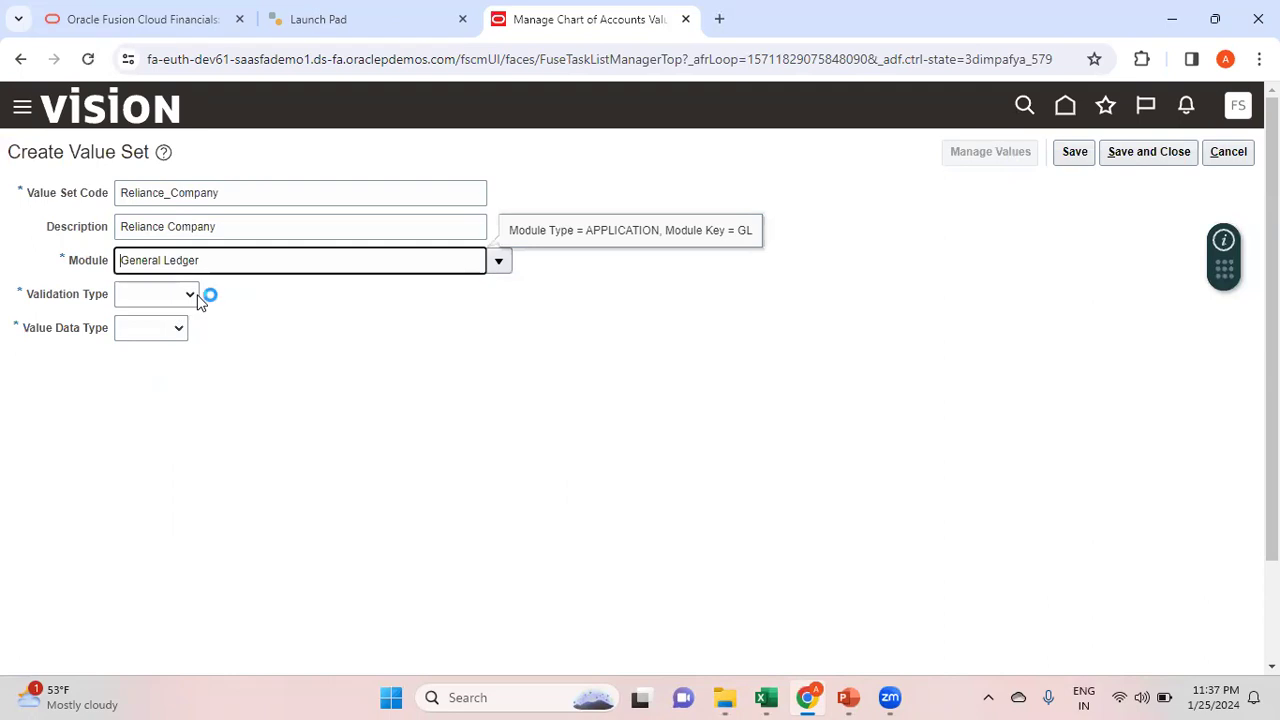
click(196, 296)
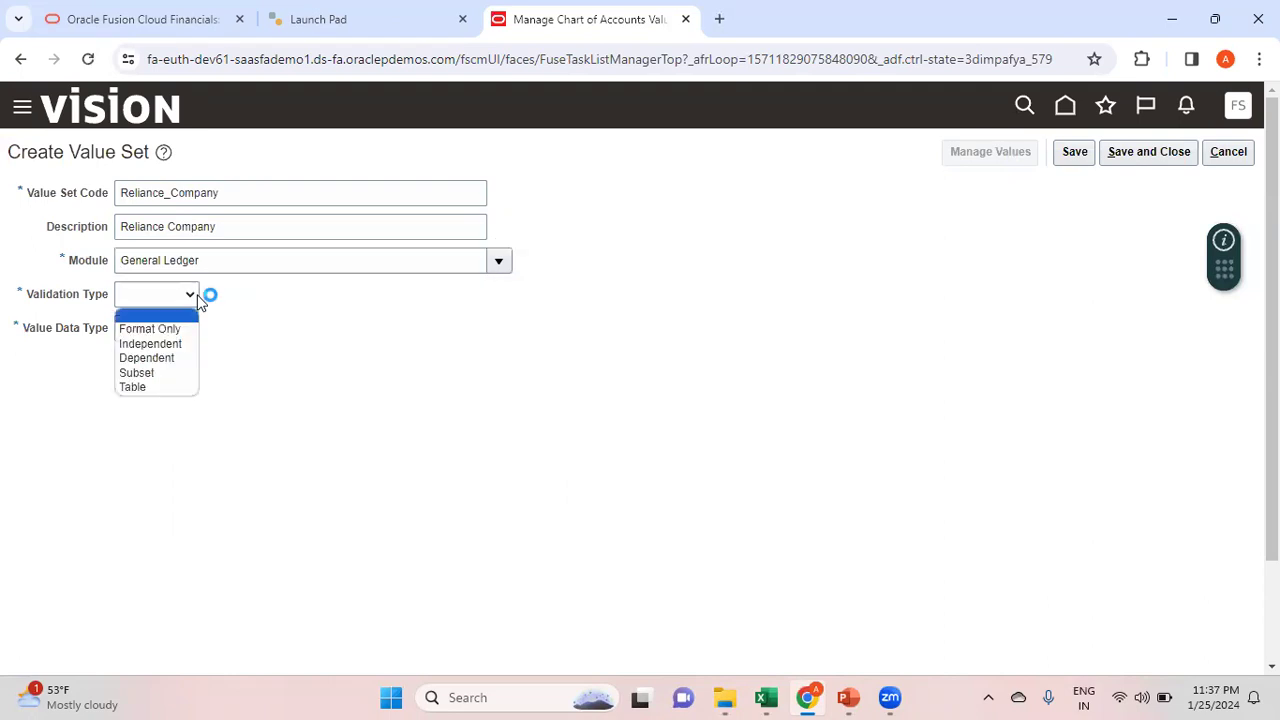
click(178, 343)
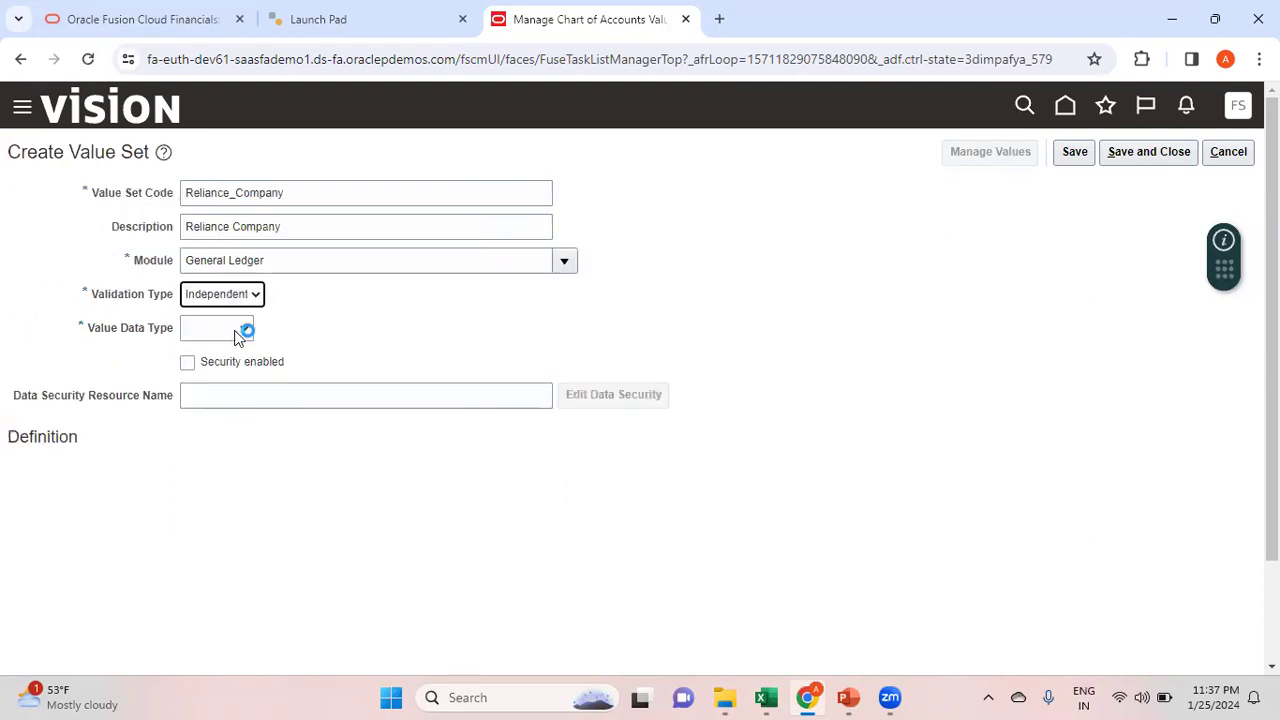
Set the value set's value data type to Character and its value subtype to Text
click(236, 330)
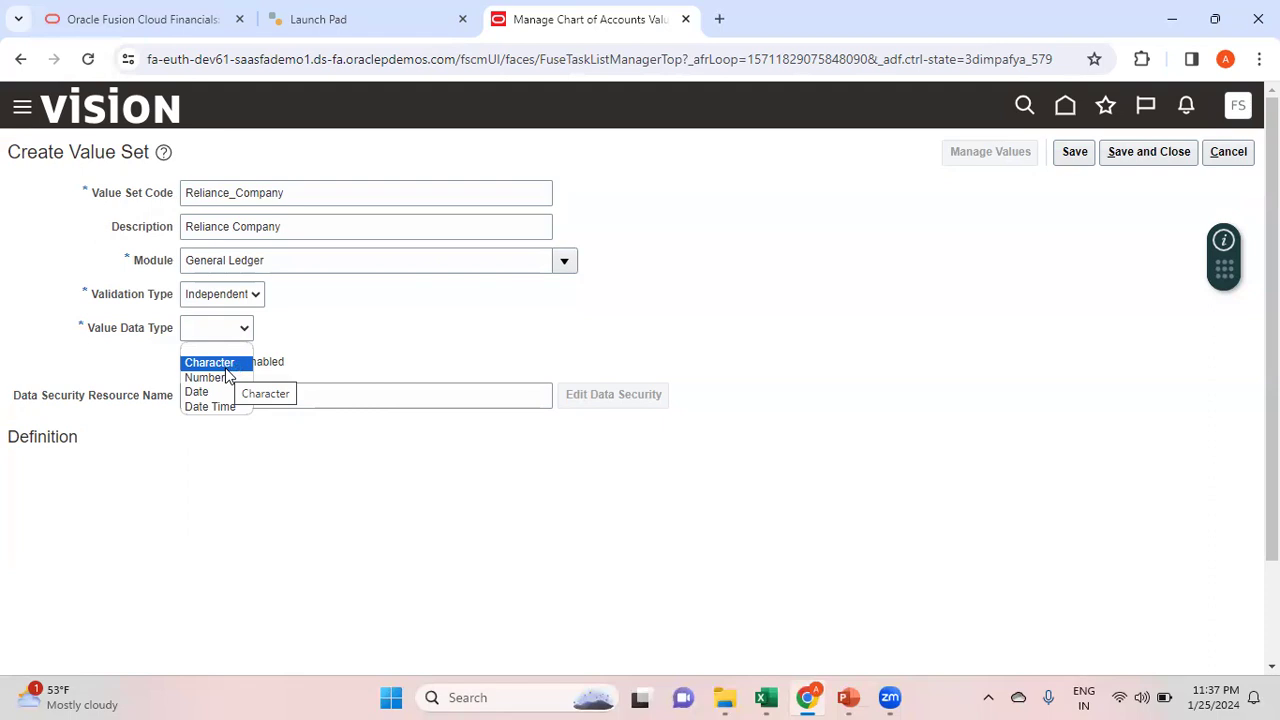
click(226, 368)
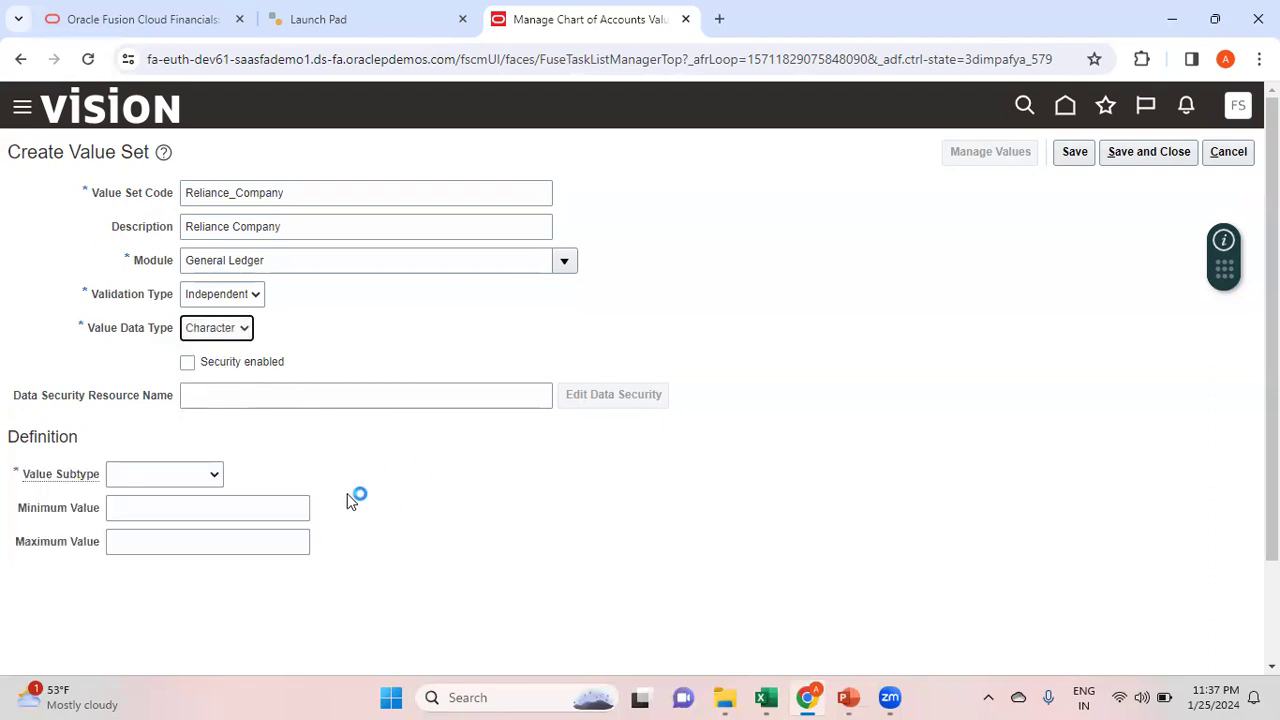
click(212, 474)
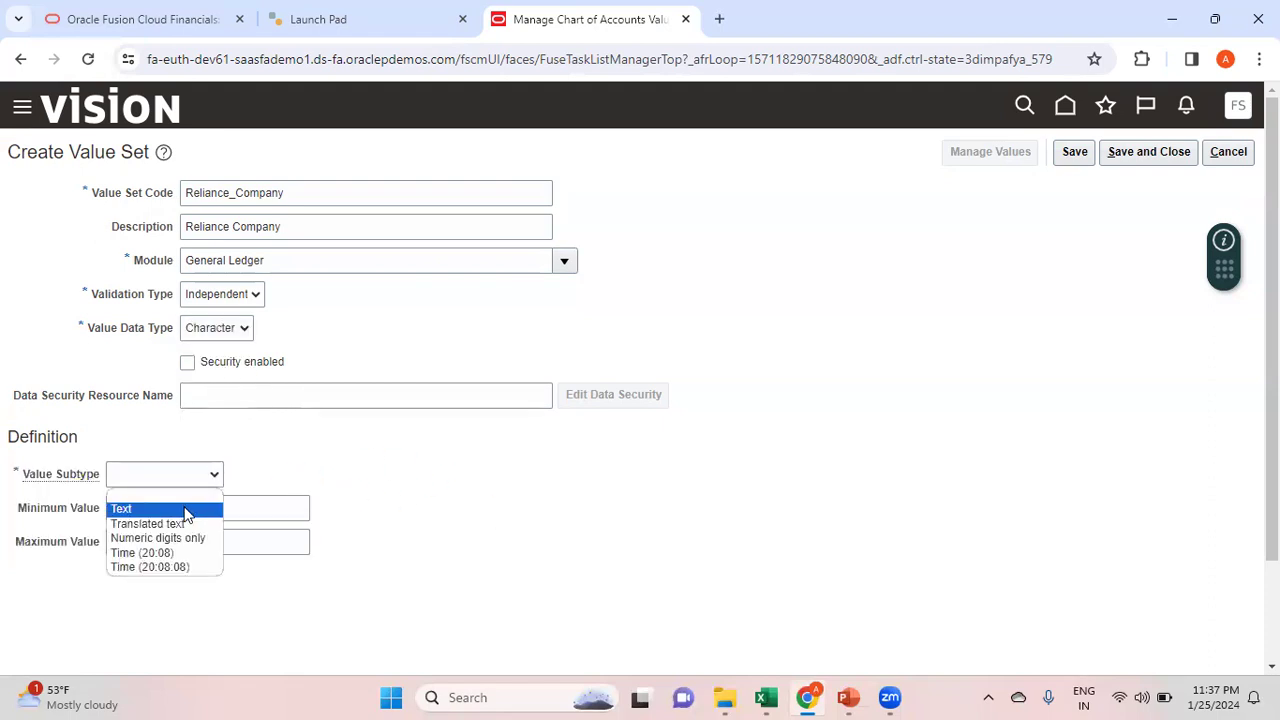
click(184, 510)
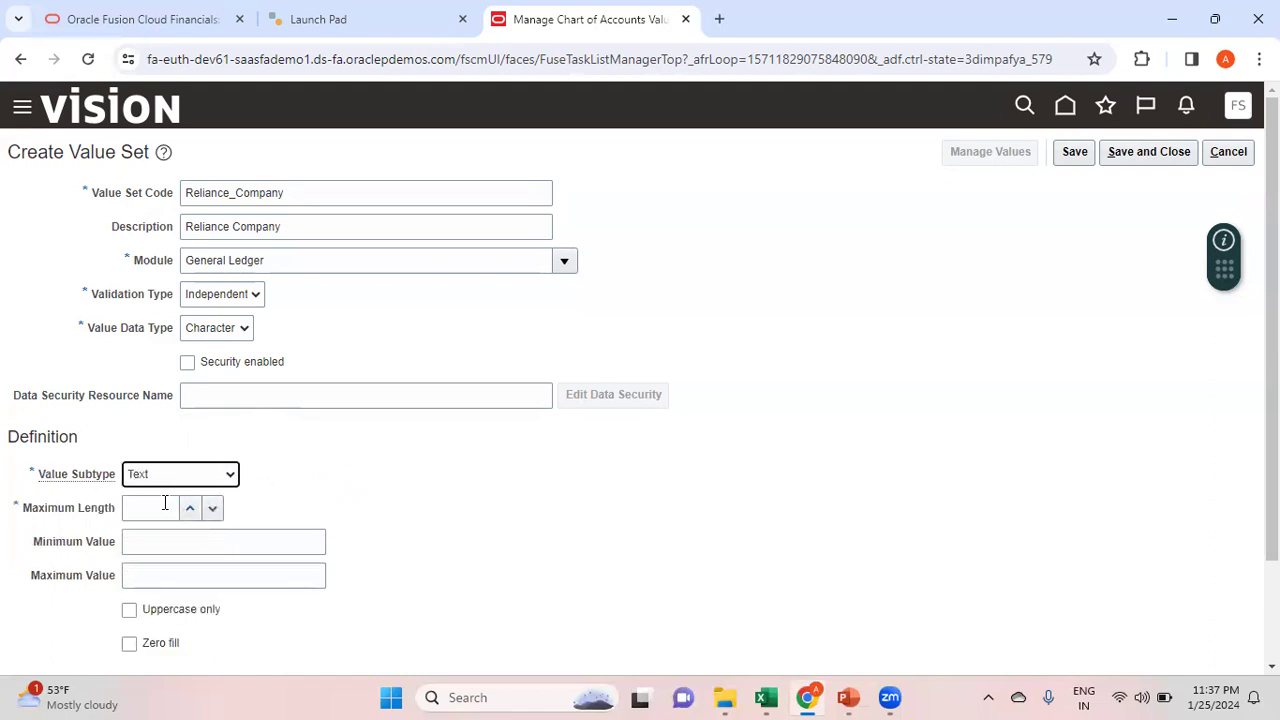
Set the Reliance_Company value set's maximum length to 3, then save and close it
click(165, 503)
text(3)
click(588, 534)
scroll(585, 534, down, 3)
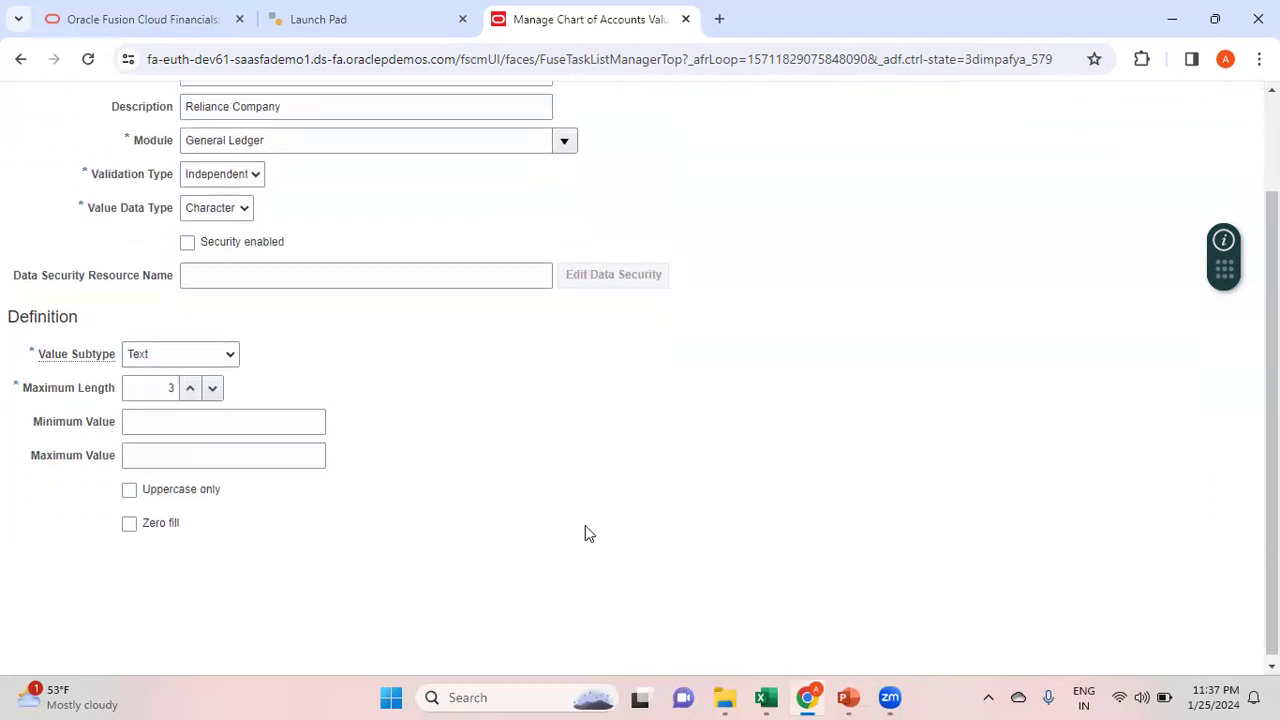
scroll(585, 534, up, 3)
click(1156, 163)
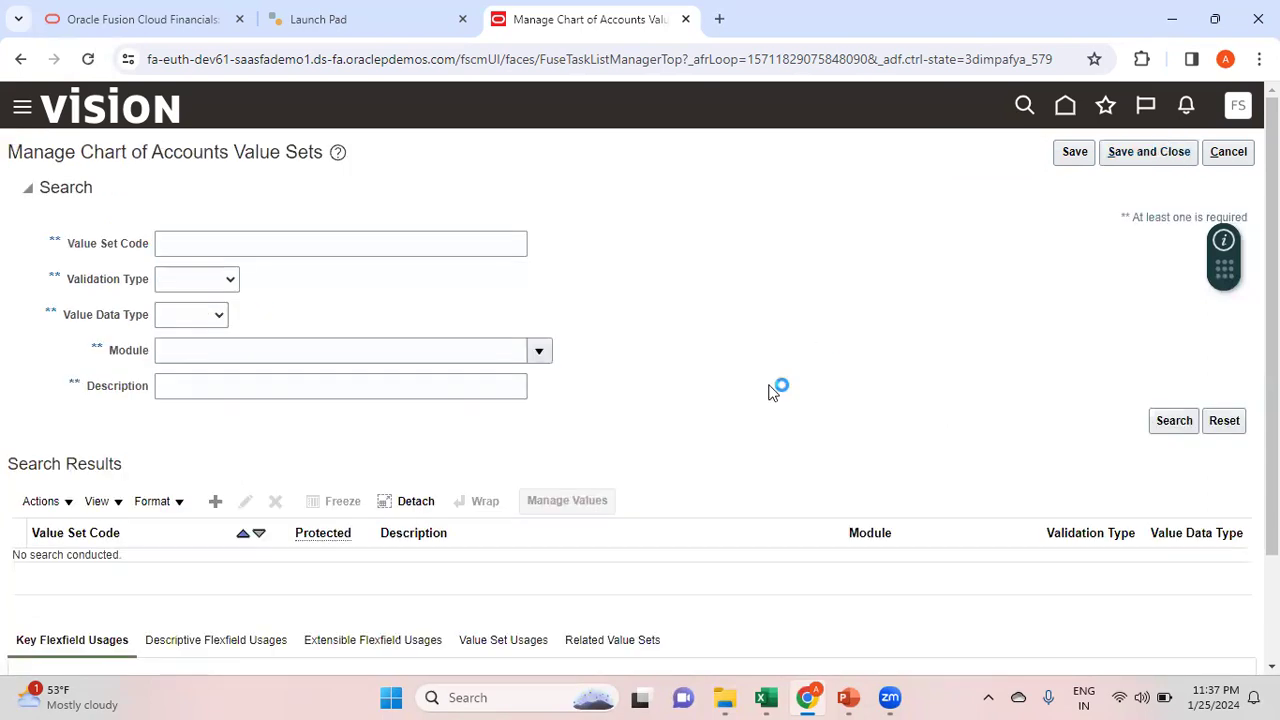
Start a new value set with the code Reliance_Cost_Center and the description Reliance Cost Center
click(215, 501)
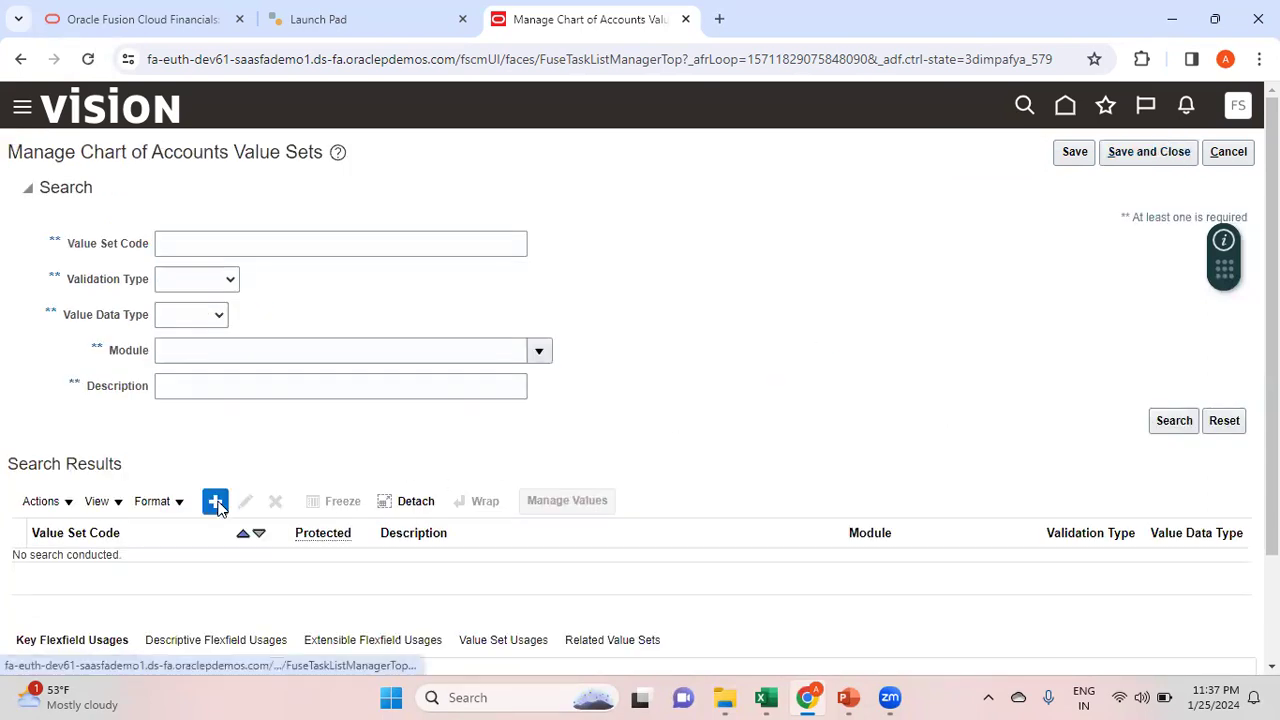
click(212, 197)
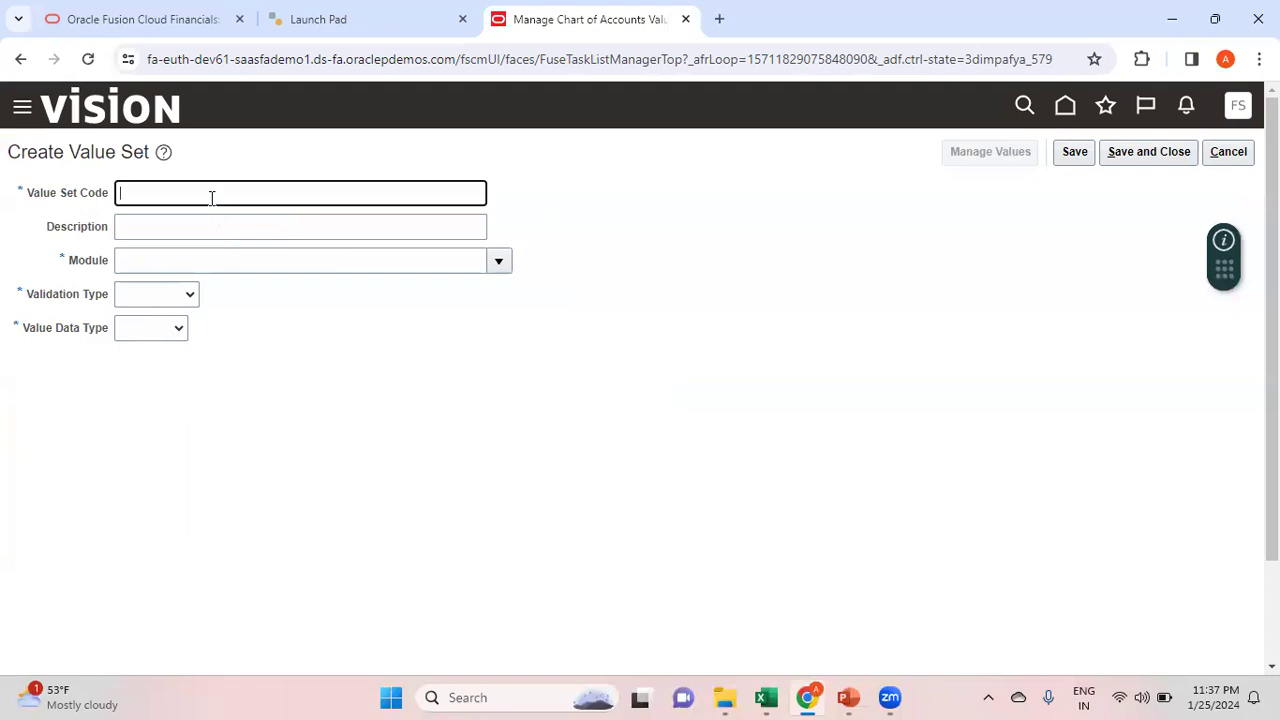
text(Reliance_Cost_Center)
key(Tab)
text(Reliance Cost)
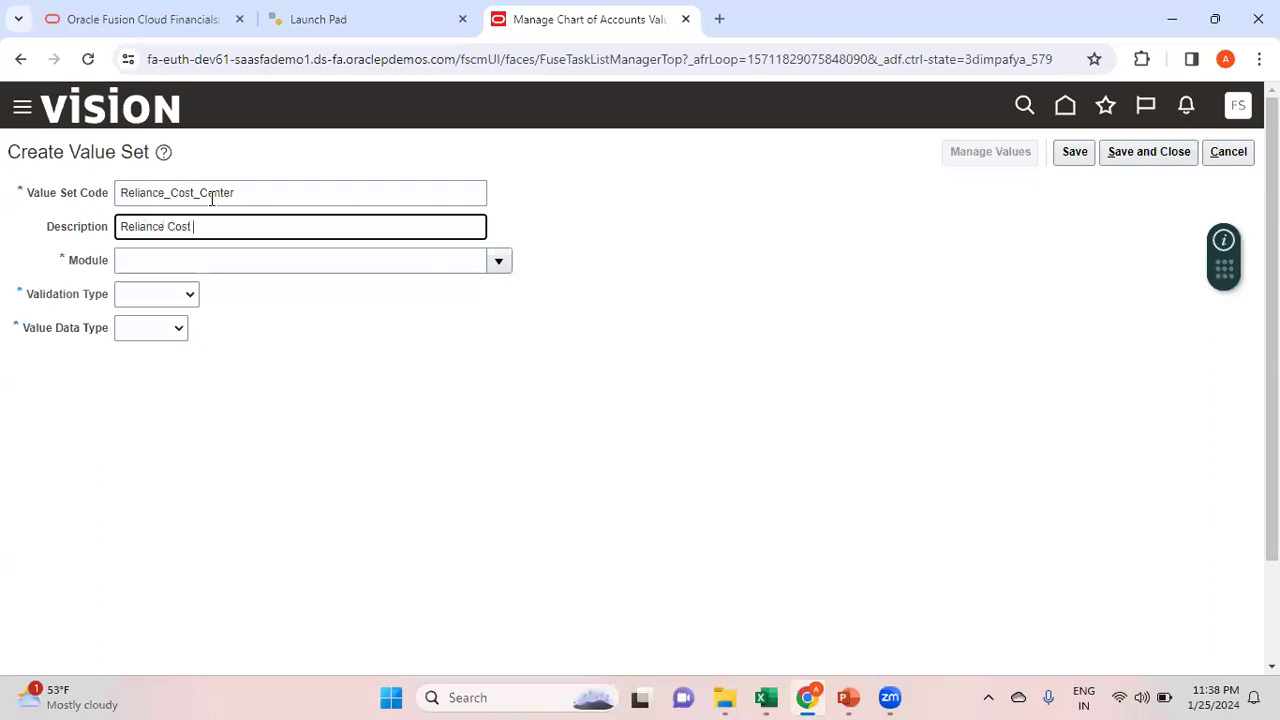
text( Center)
key(Tab)
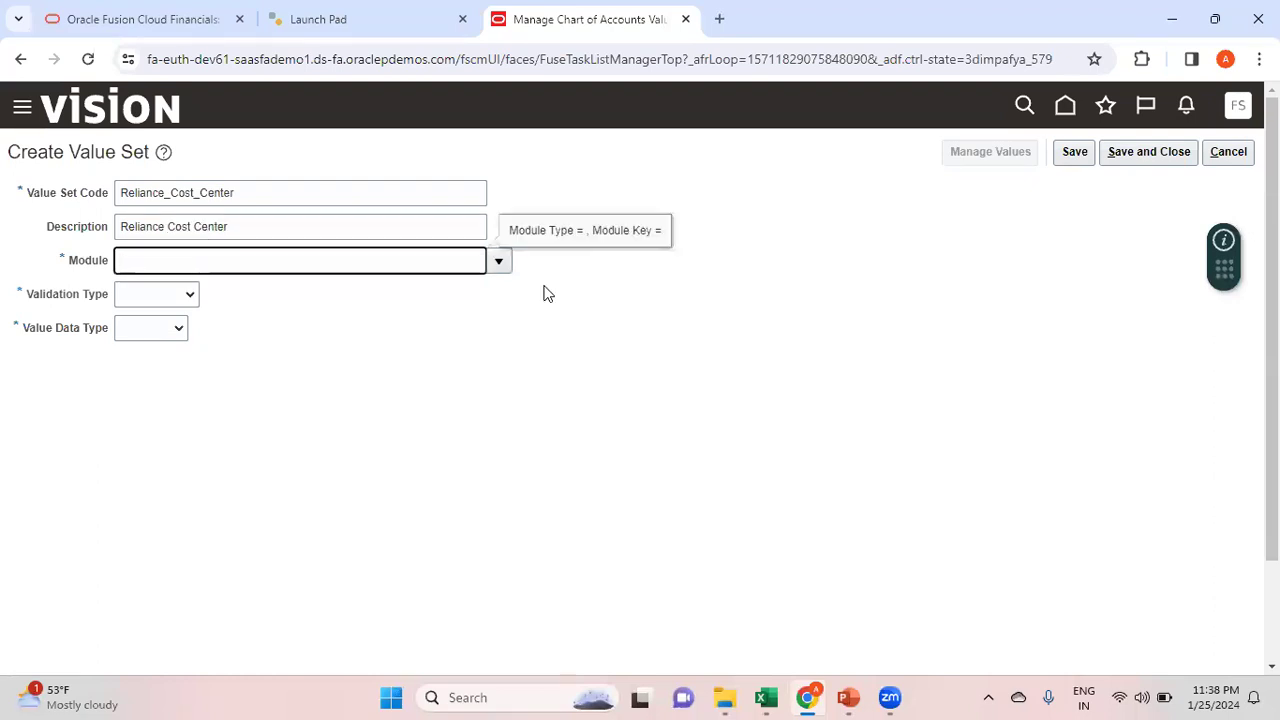
Assign the Reliance_Cost_Center value set to the General Ledger module with the Independent validation type
click(499, 261)
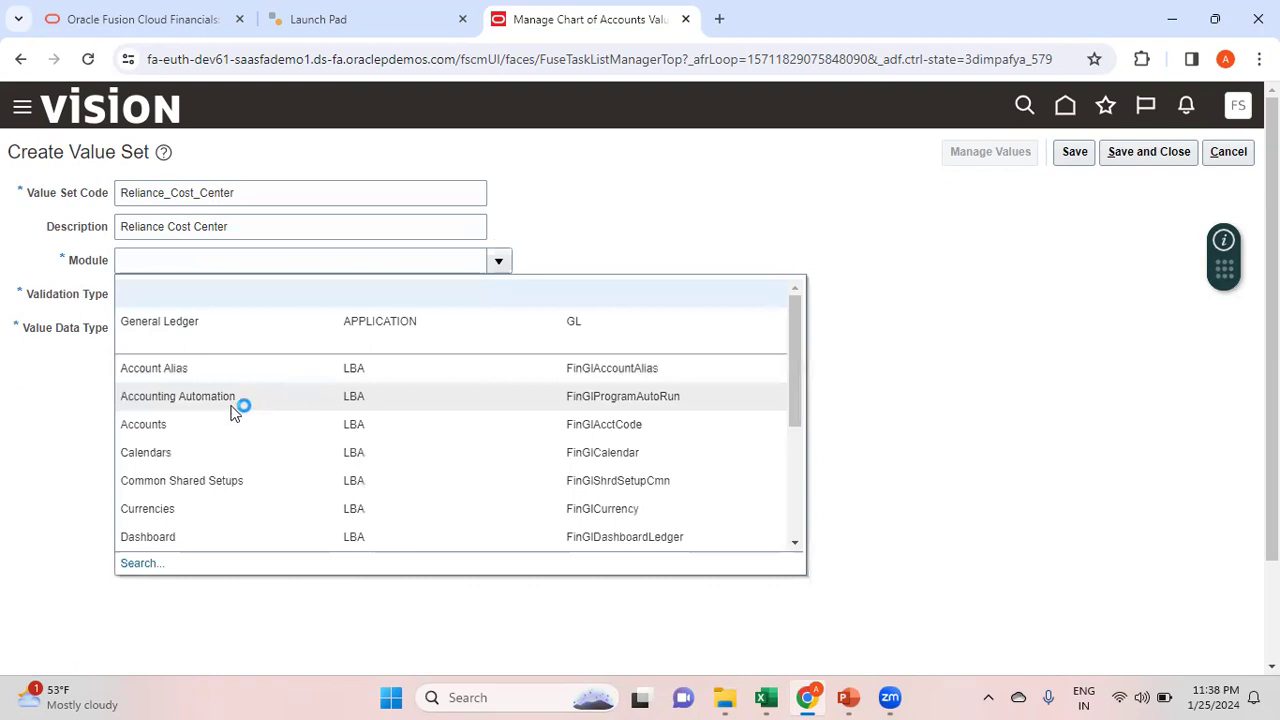
click(207, 321)
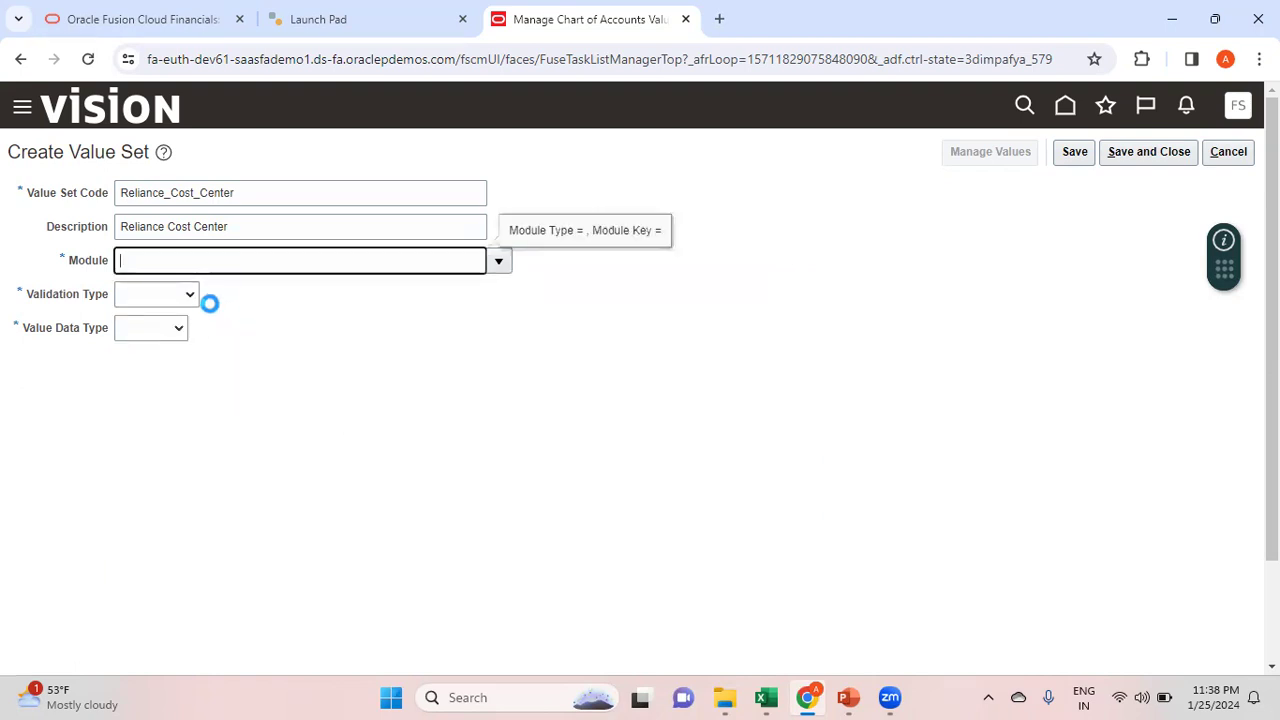
click(192, 295)
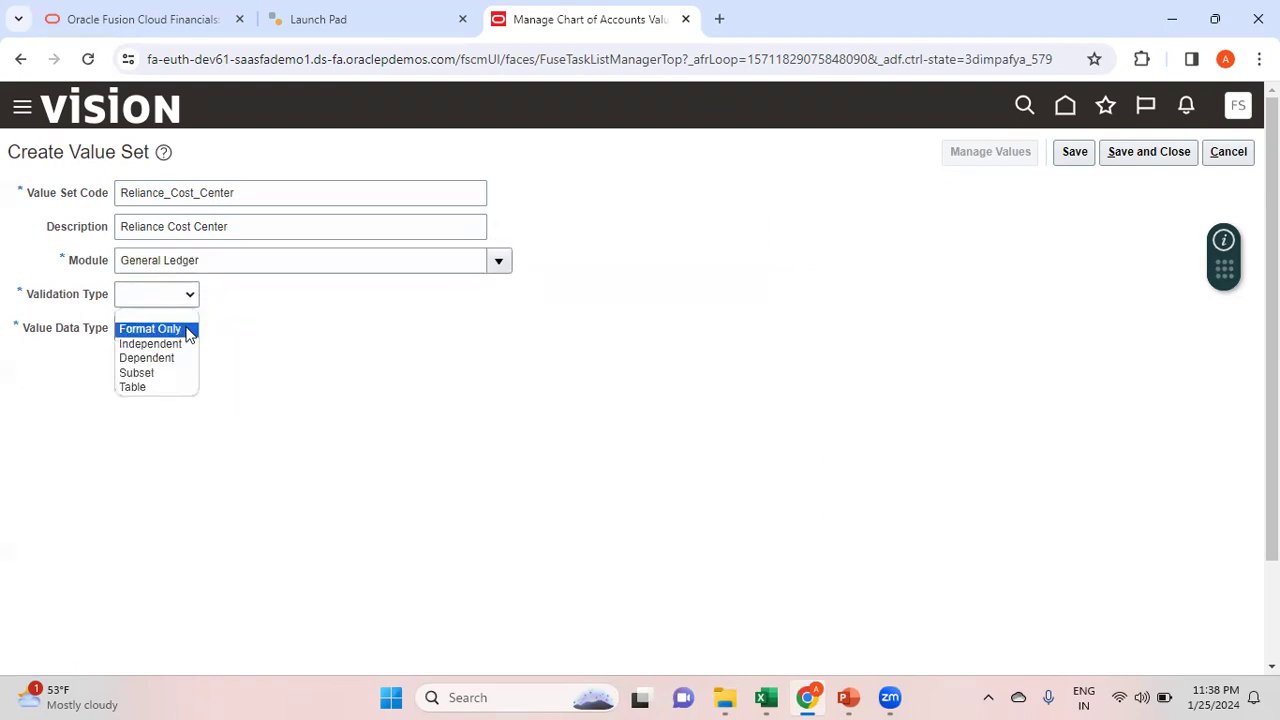
click(183, 343)
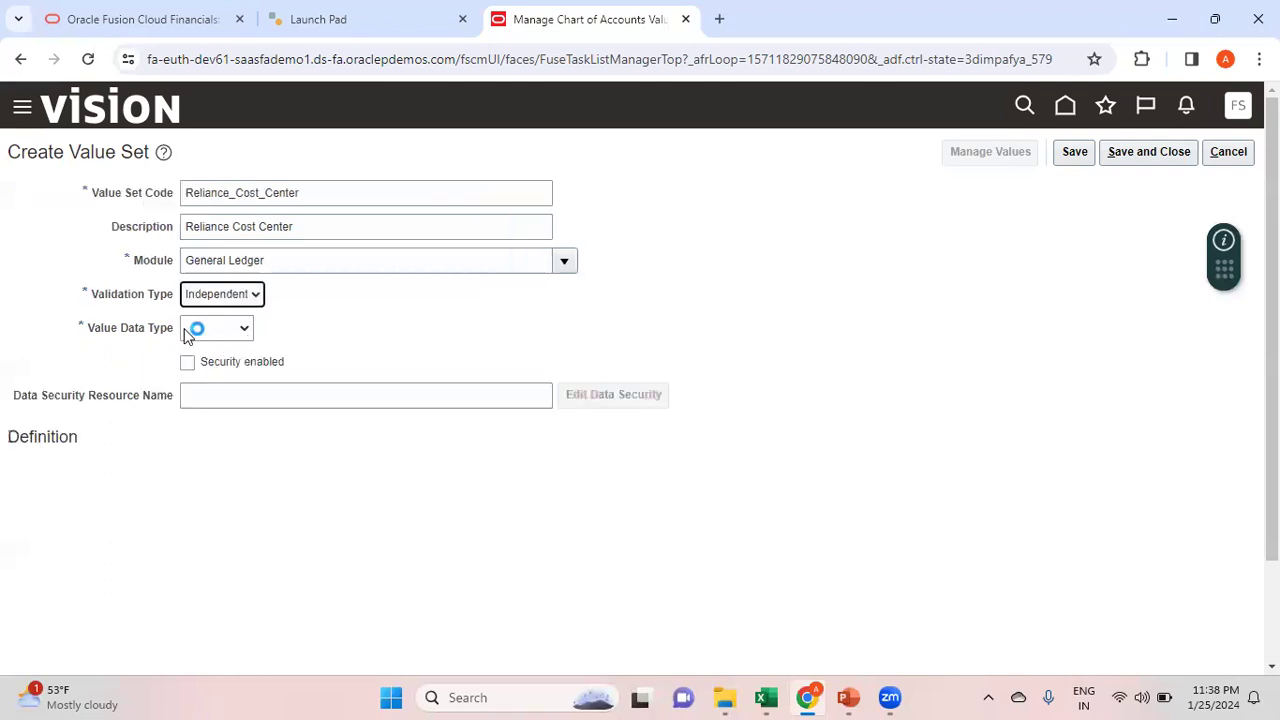
click(255, 298)
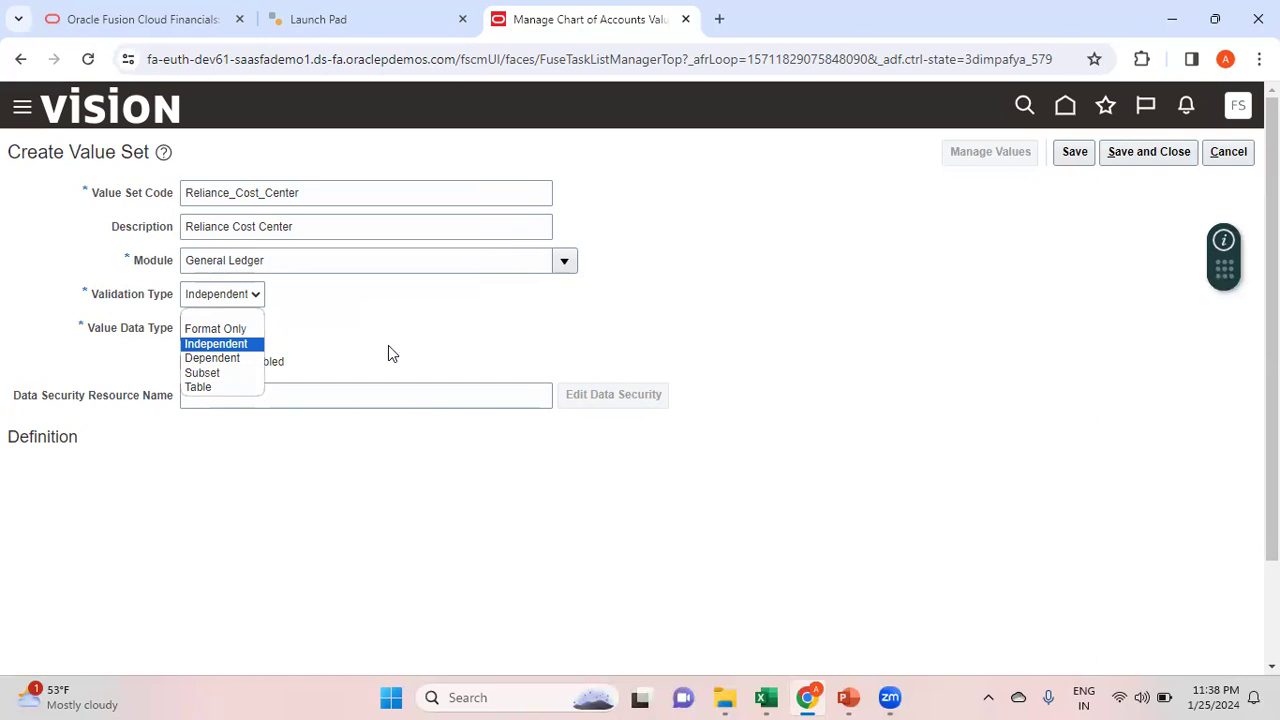
click(390, 353)
Set the Reliance_Cost_Center value set's value data type to Character and its value subtype to Text
click(246, 331)
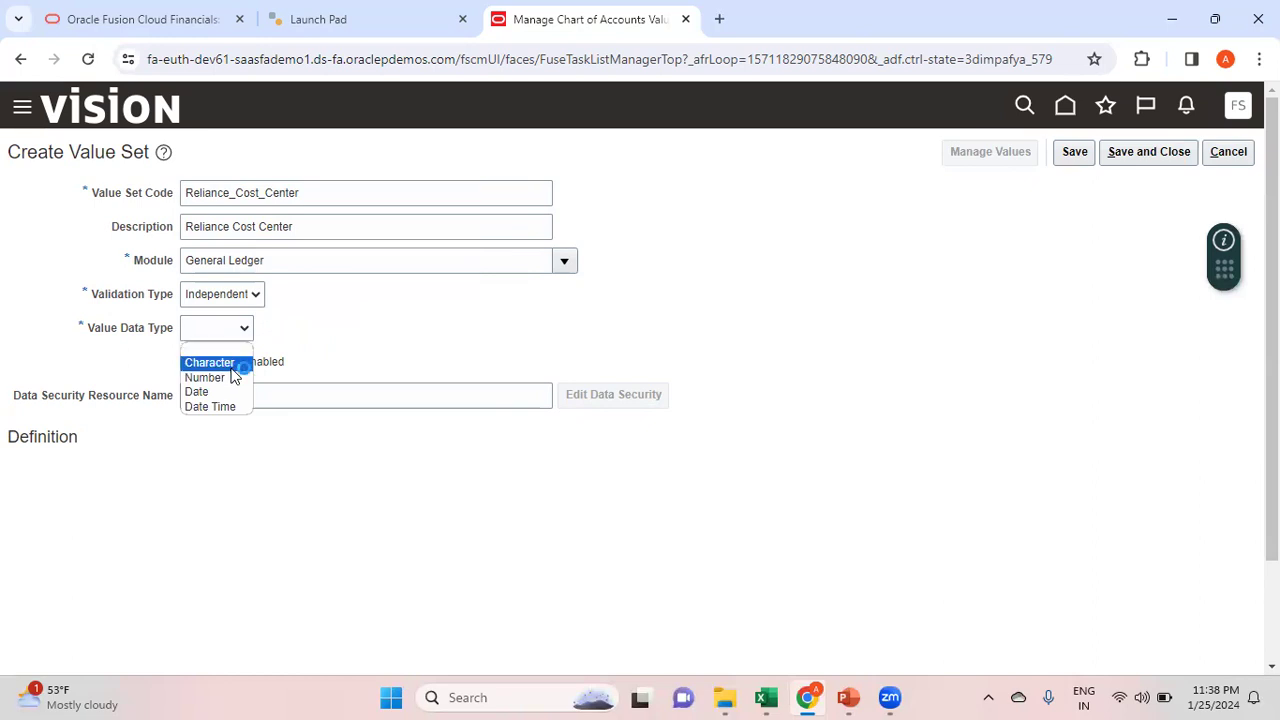
click(232, 366)
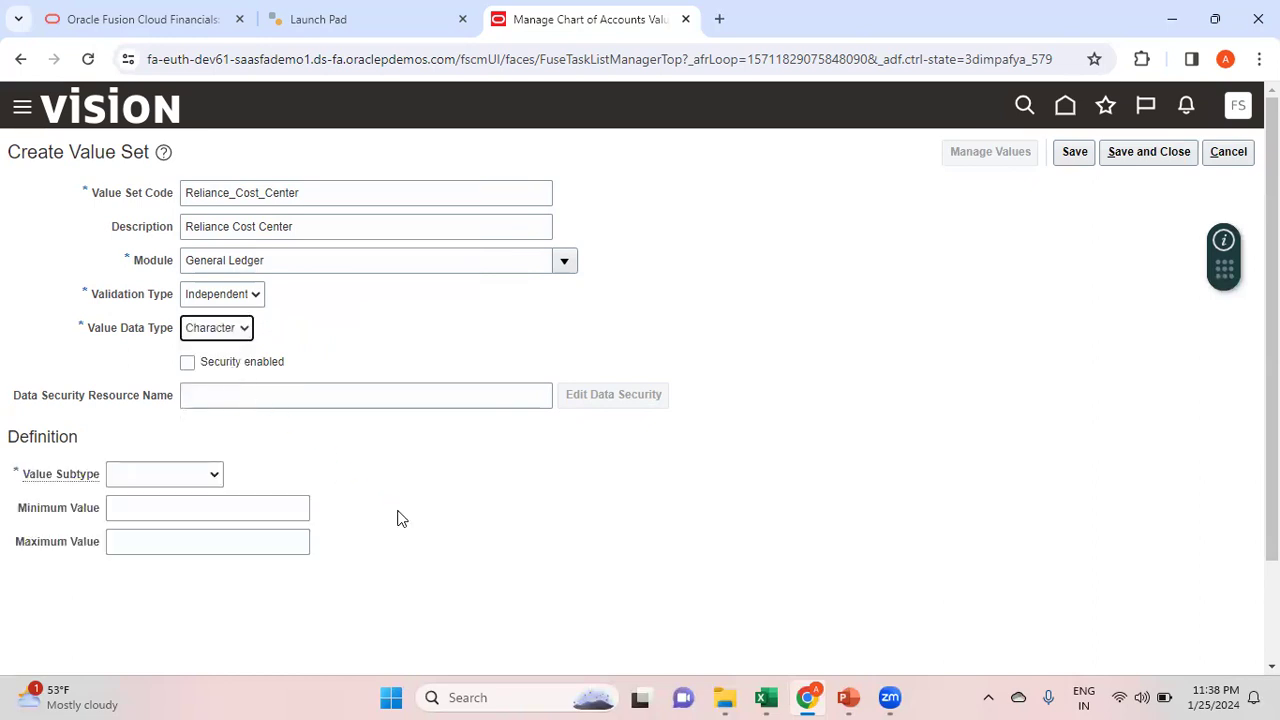
click(212, 476)
click(196, 509)
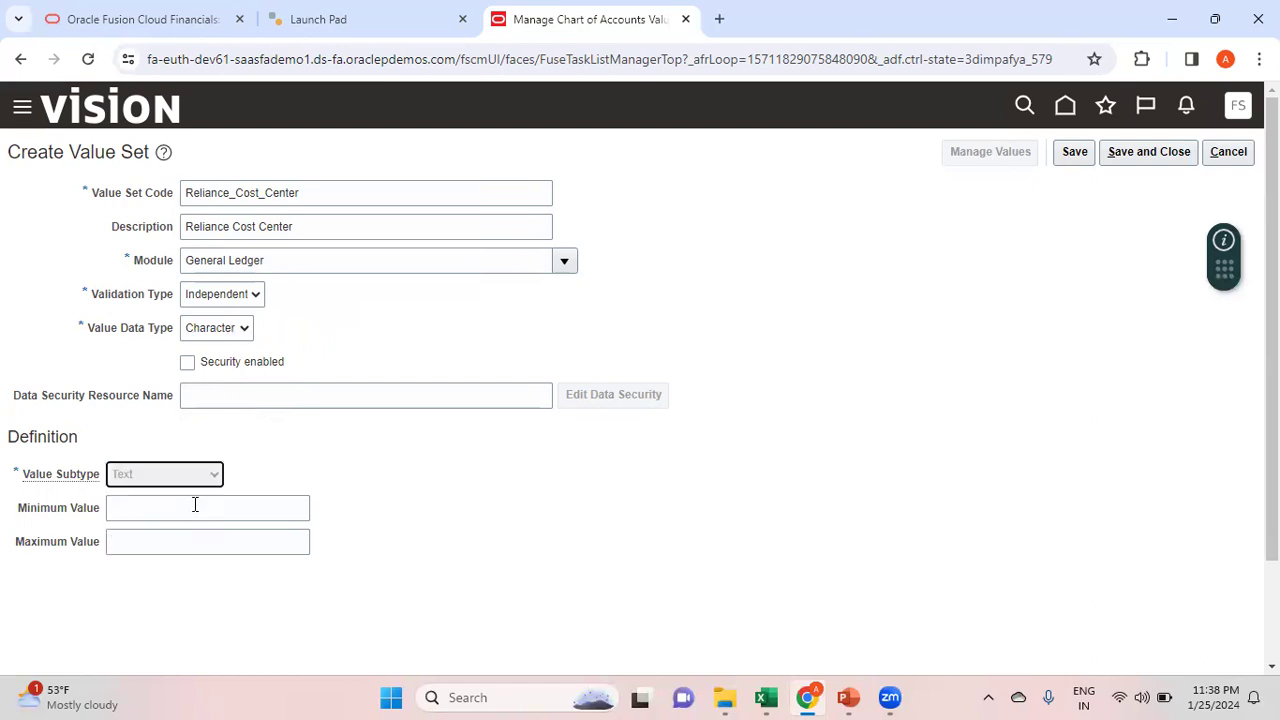
Set the Reliance_Cost_Center value set's maximum length to 4, then save and close it
click(160, 508)
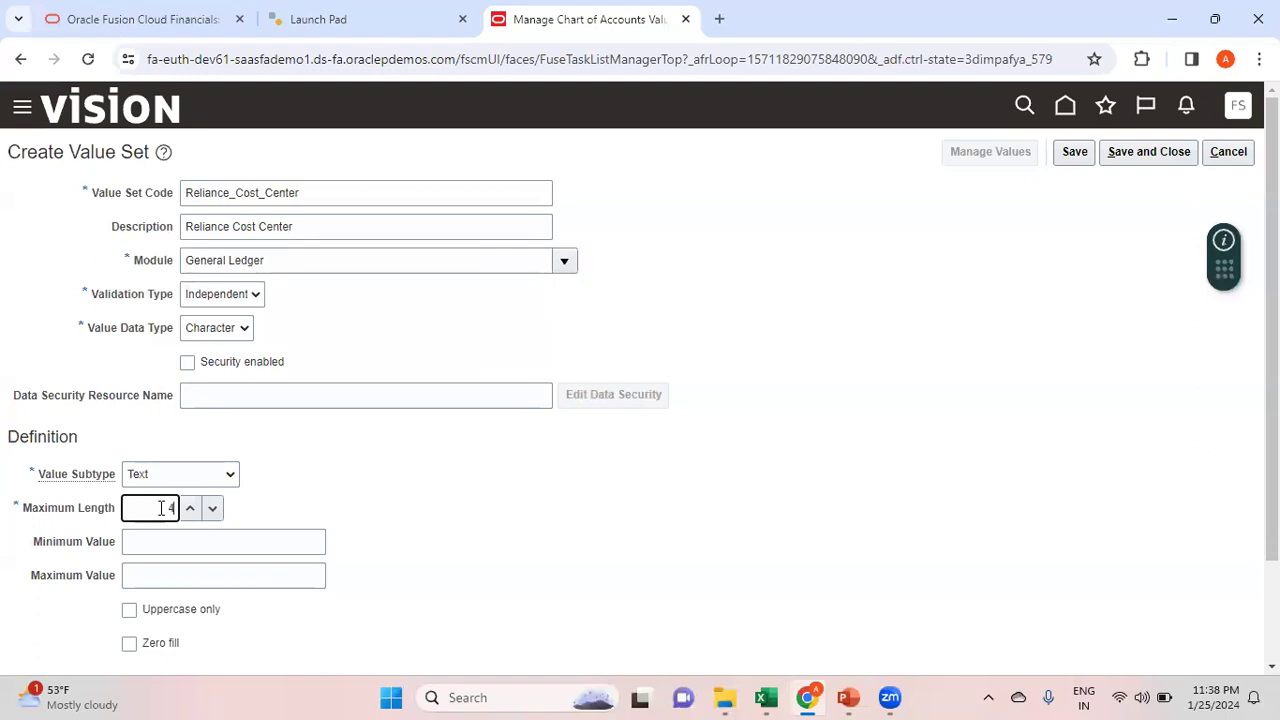
click(532, 516)
click(1160, 156)
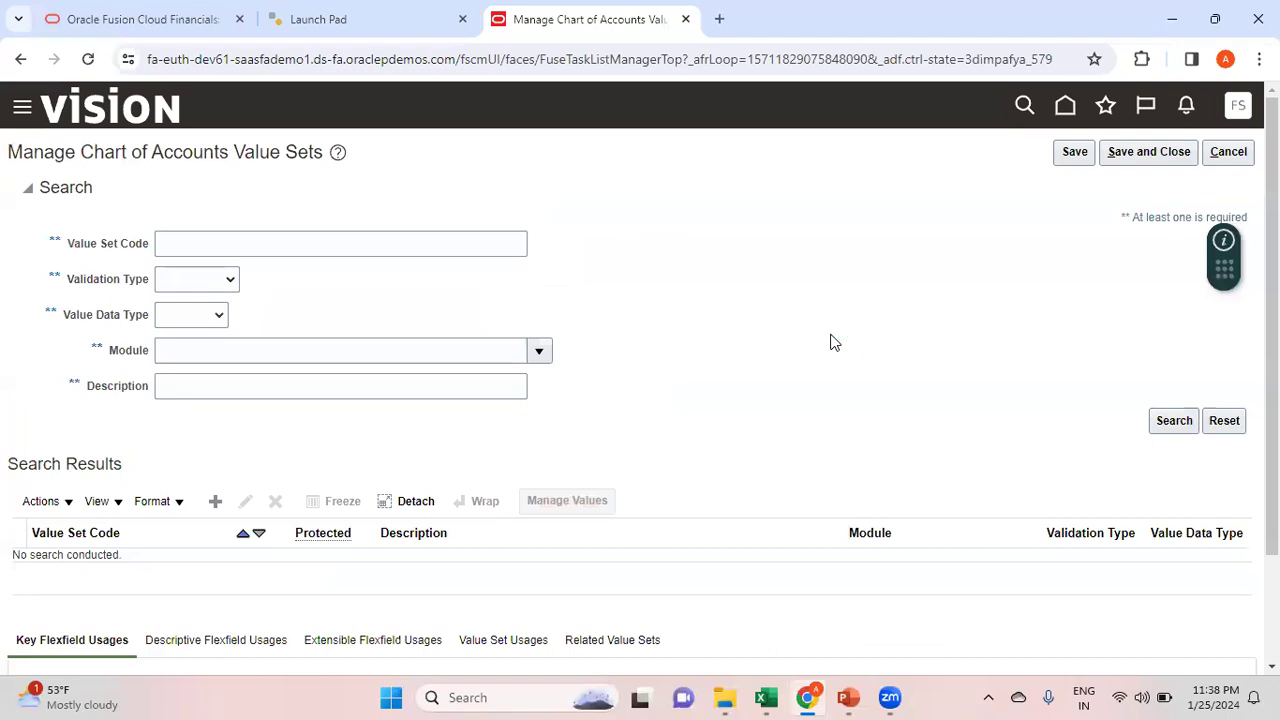
Check the planned value sets in the Fusion Cloud_Notes workbook, then search Oracle Fusion's value sets for the description Corporate Account
mouse_move(766, 697)
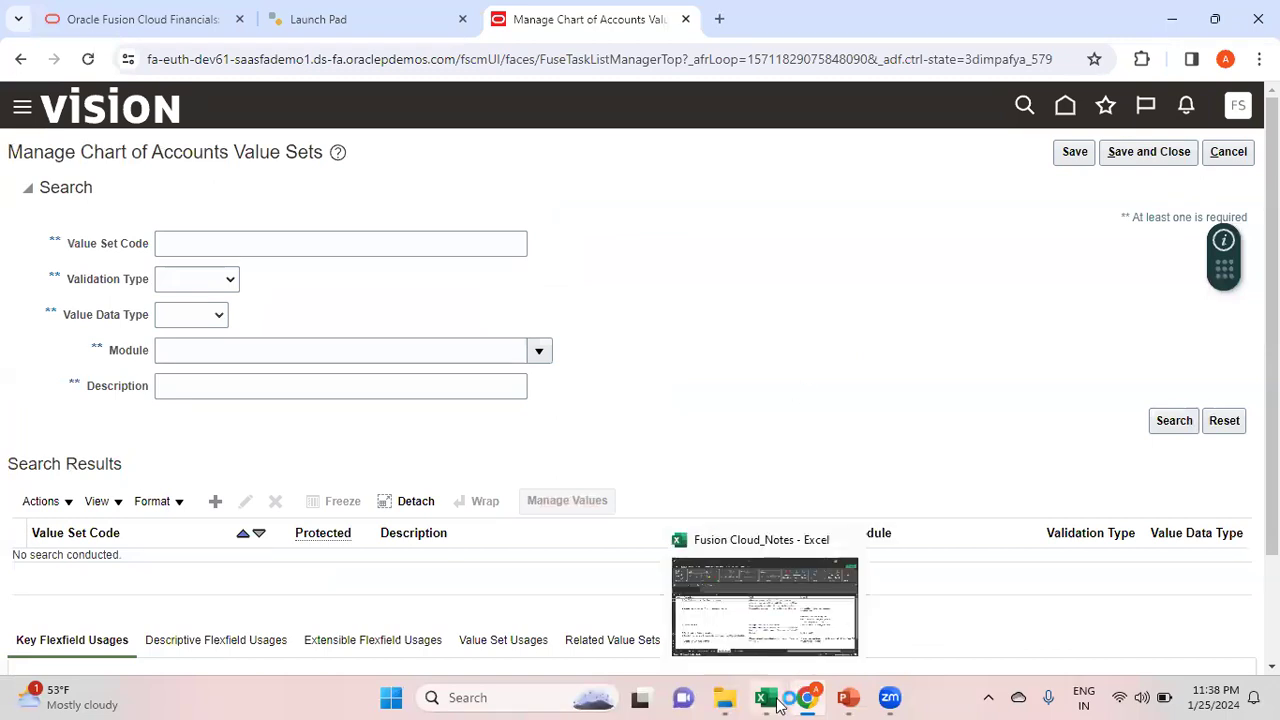
click(821, 643)
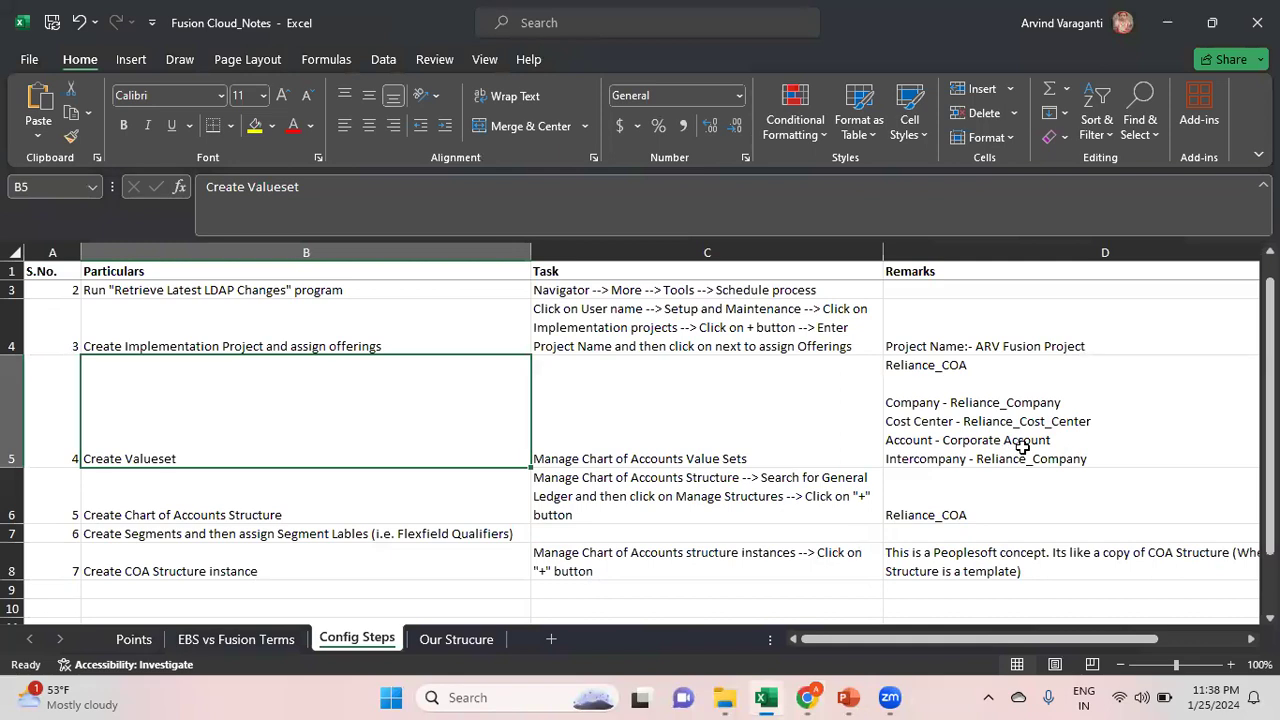
key(alt+Tab)
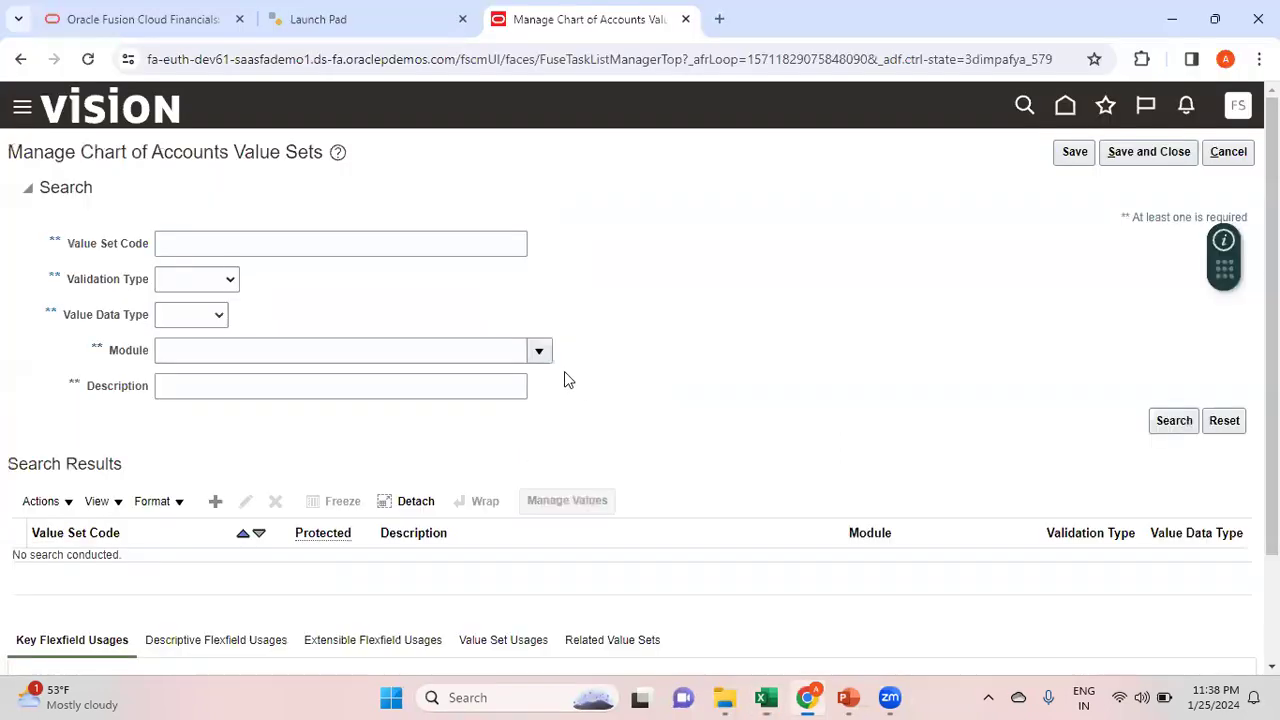
click(198, 243)
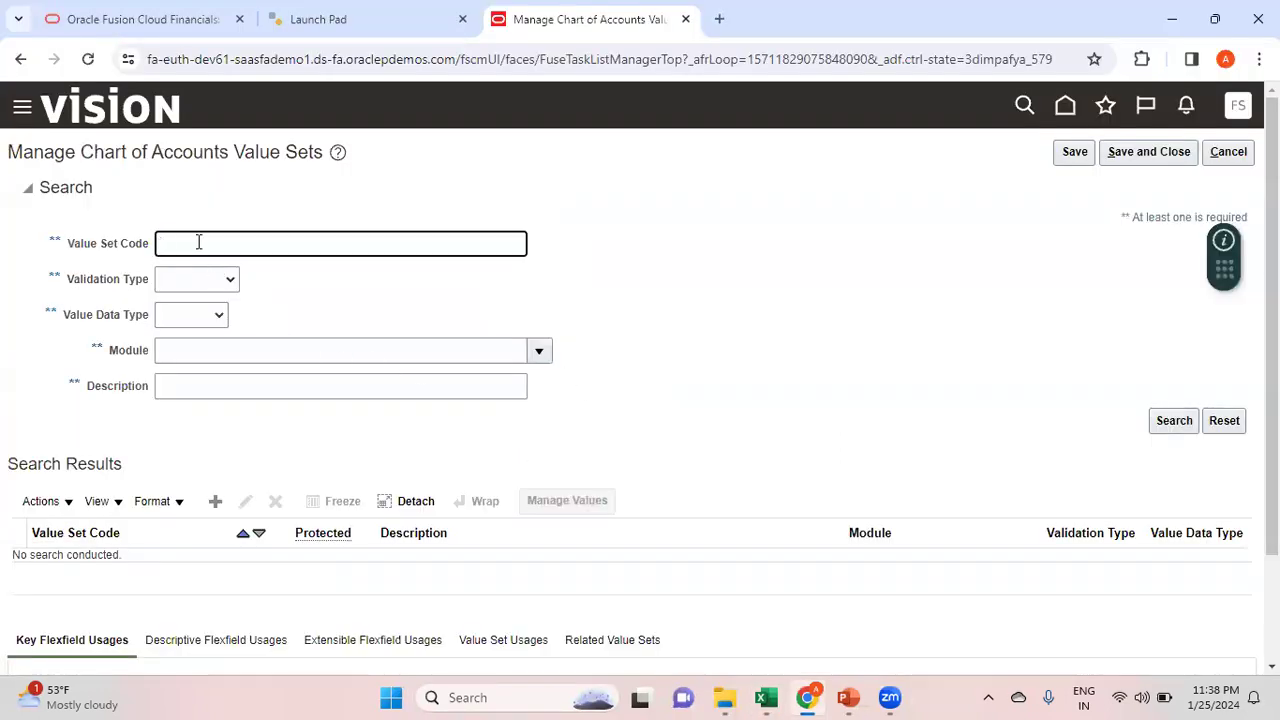
click(197, 385)
text(Corpor)
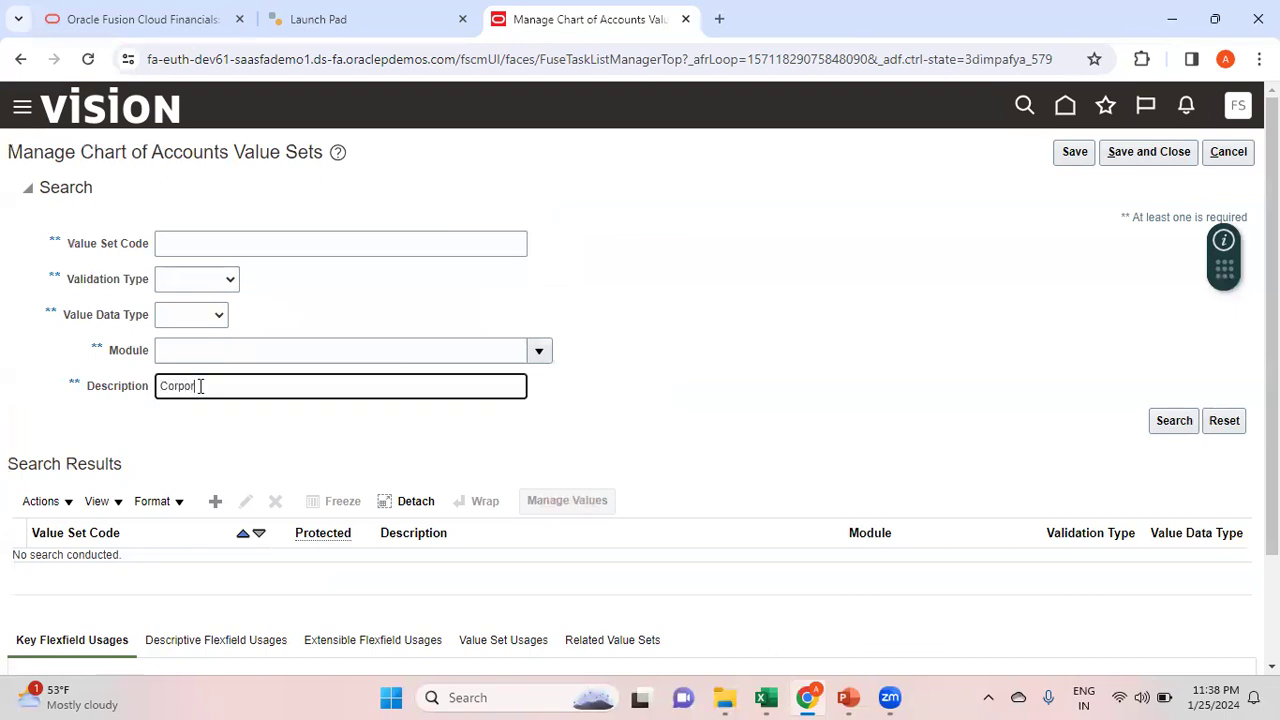
text(ate Account)
click(1177, 422)
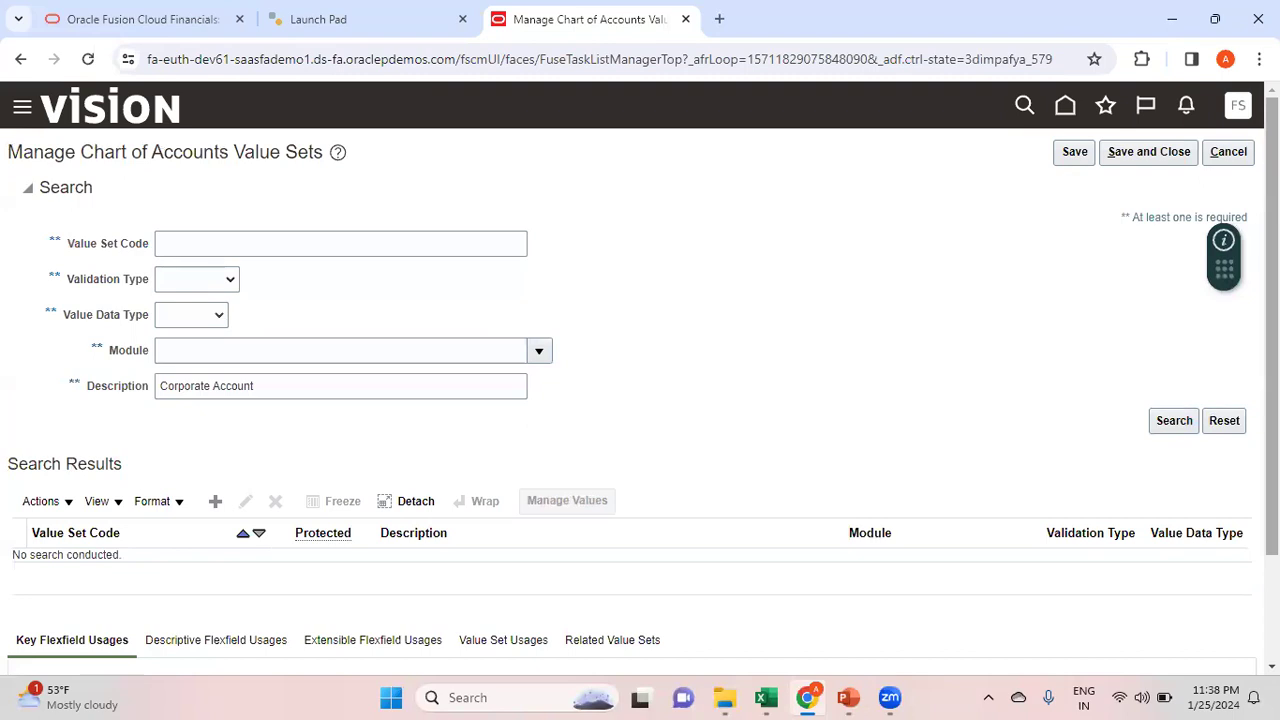
scroll(651, 471, down, 1)
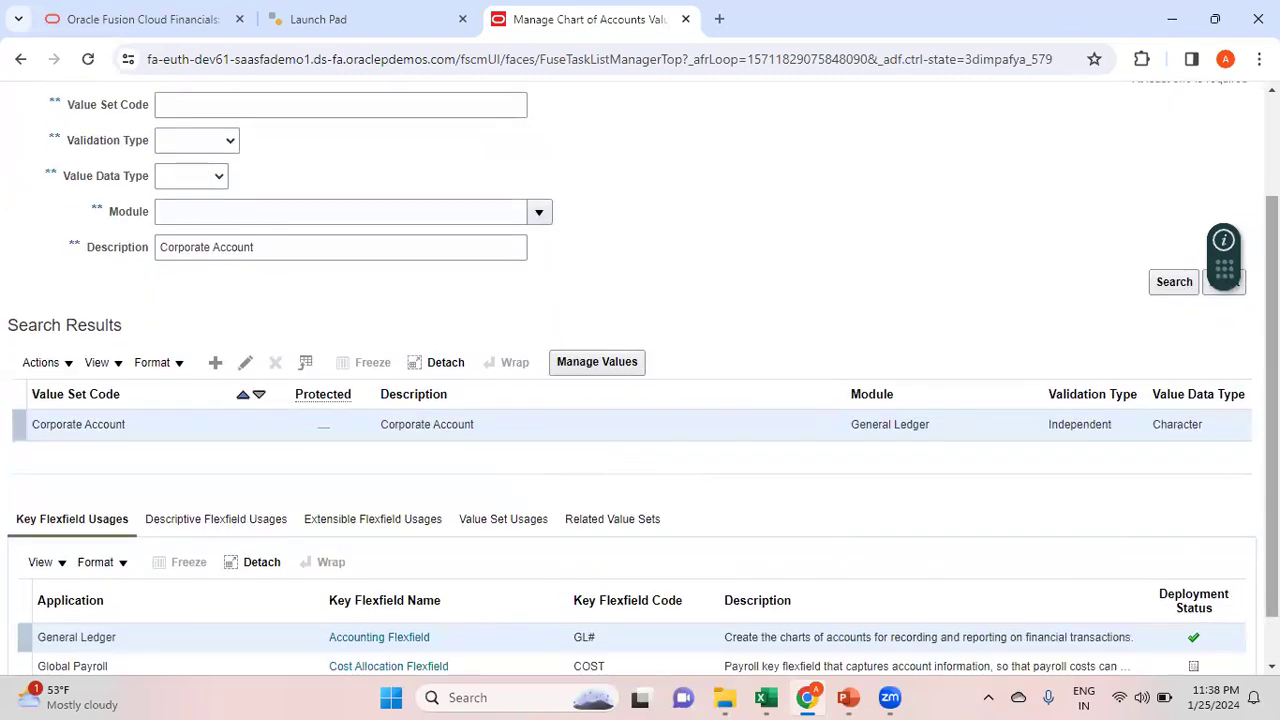
scroll(1040, 375, up, 1)
Switch to the Fusion Cloud_Notes workbook and copy the task name "Manage Chart of Accounts Structure" from cell C6
key(alt+Tab)
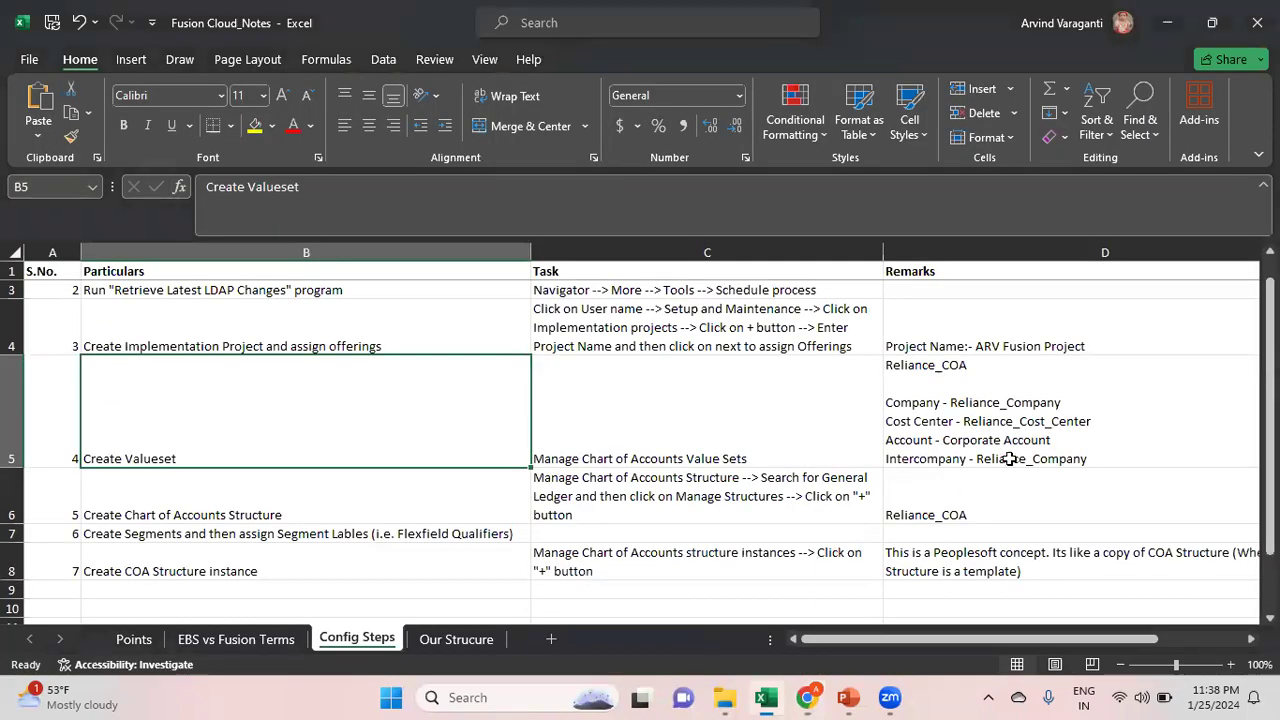
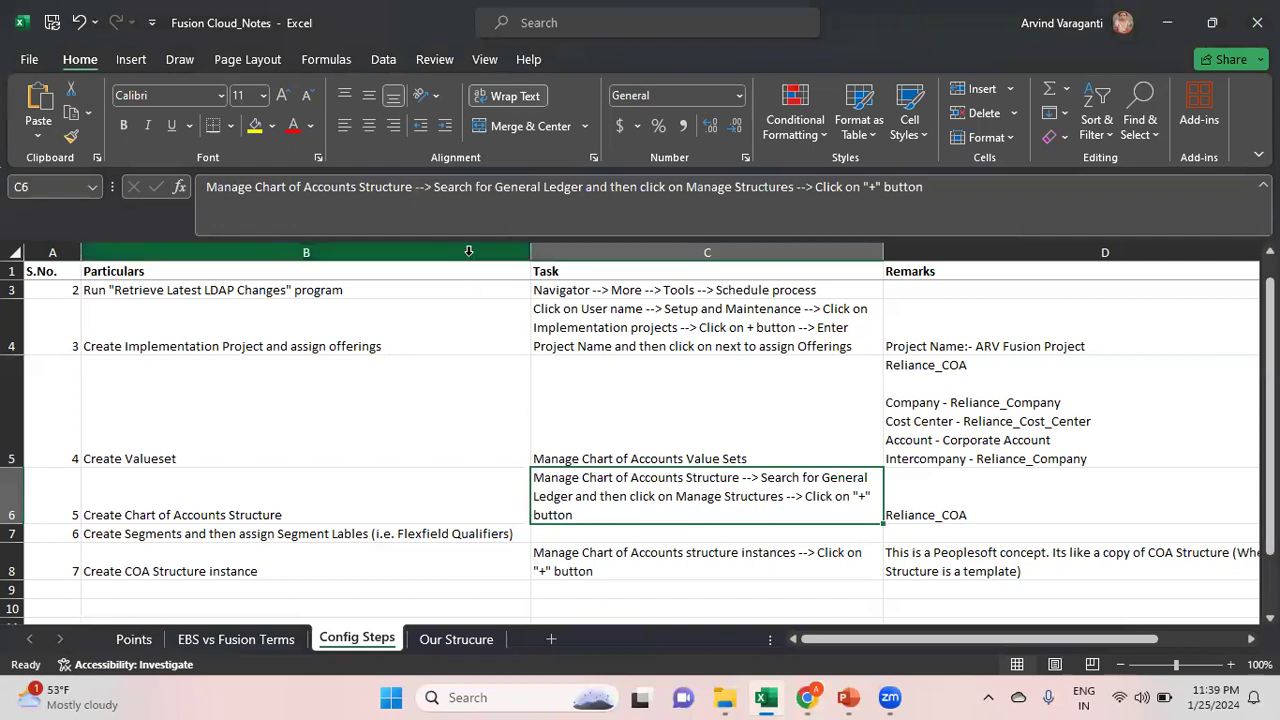
drag(414, 187, 204, 187)
key(ctrl+c)
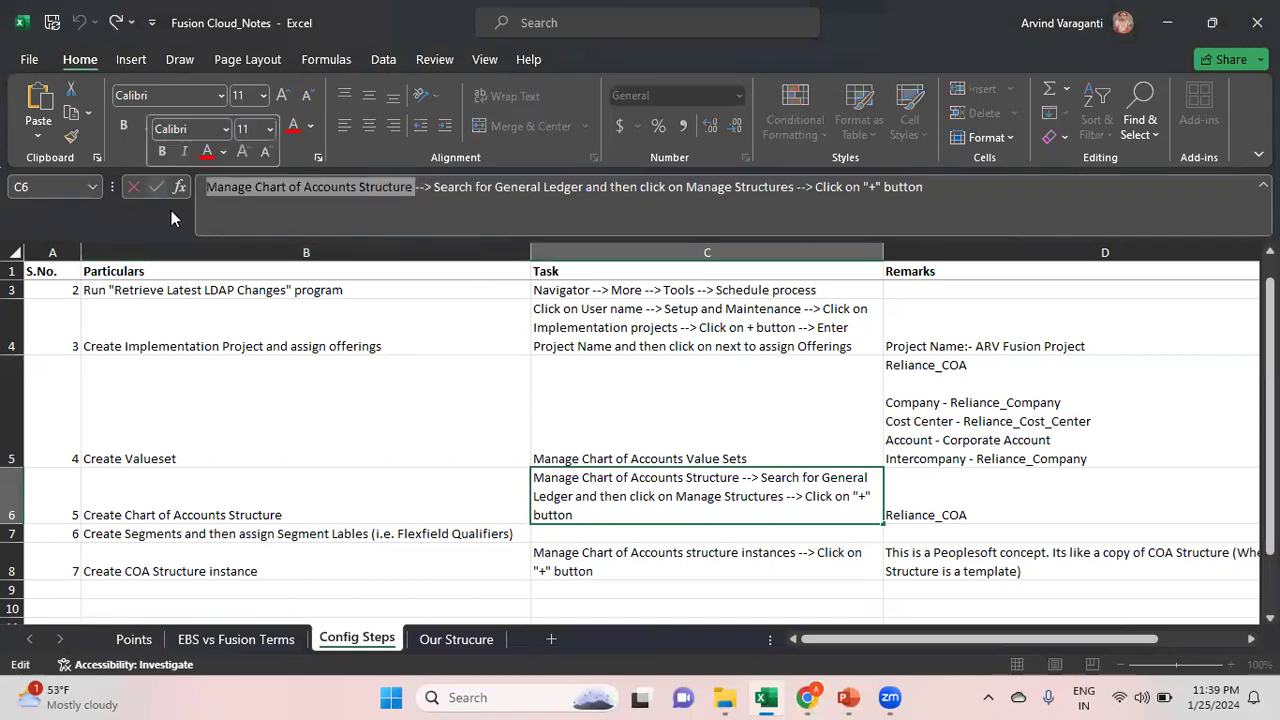
click(345, 495)
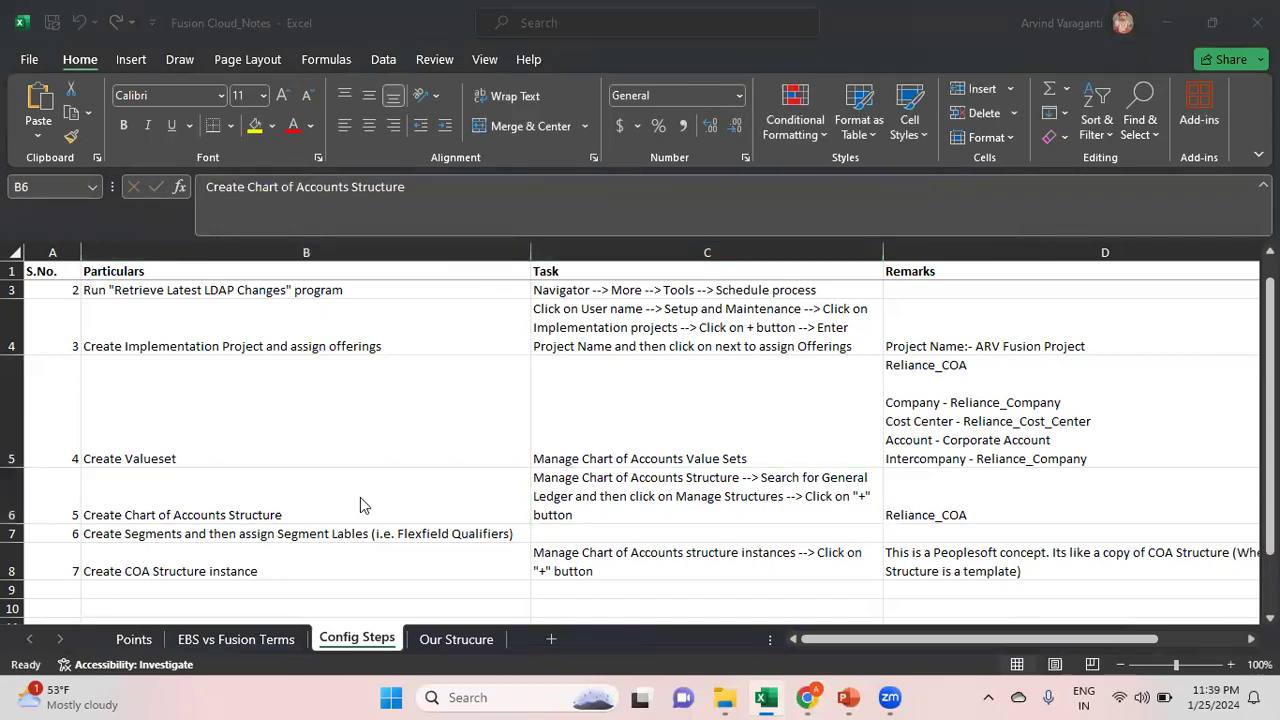
Return to Oracle Fusion, leave the value sets page and search the setup tasks for "Manage Chart of Accounts Structure"
key(alt+Tab)
click(1228, 154)
drag(460, 220, 44, 160)
key(ctrl+v)
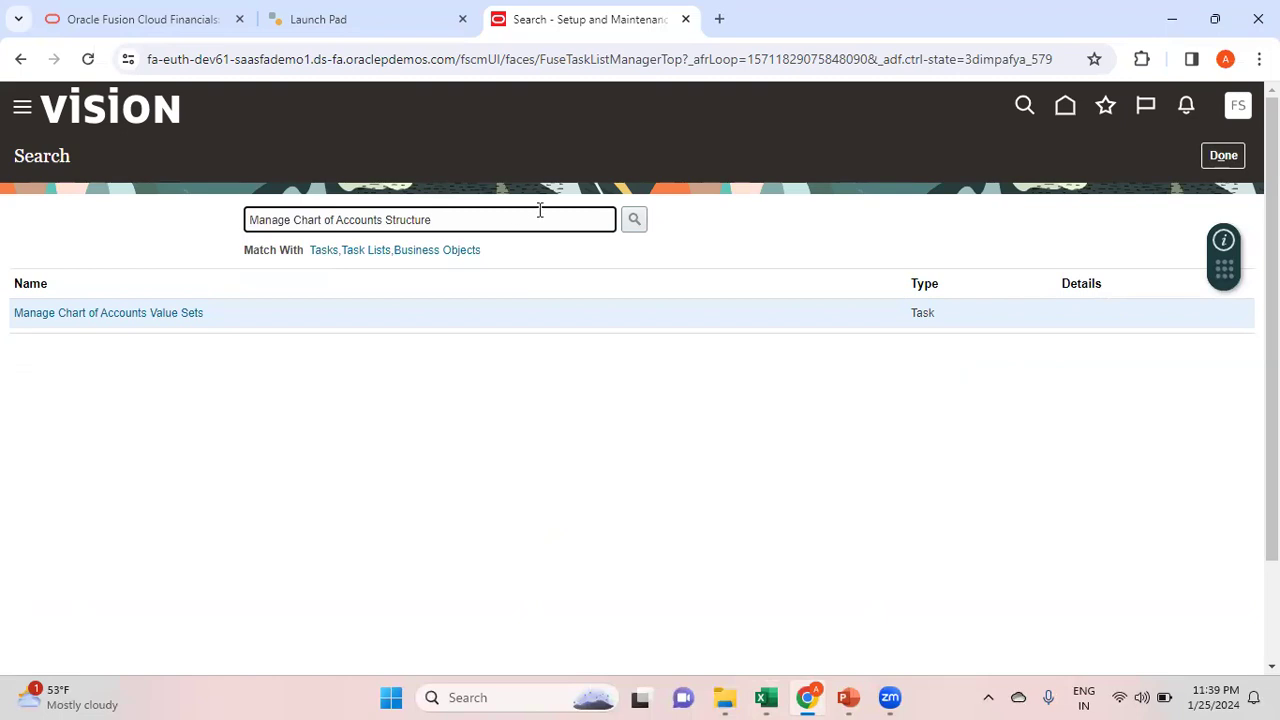
click(634, 222)
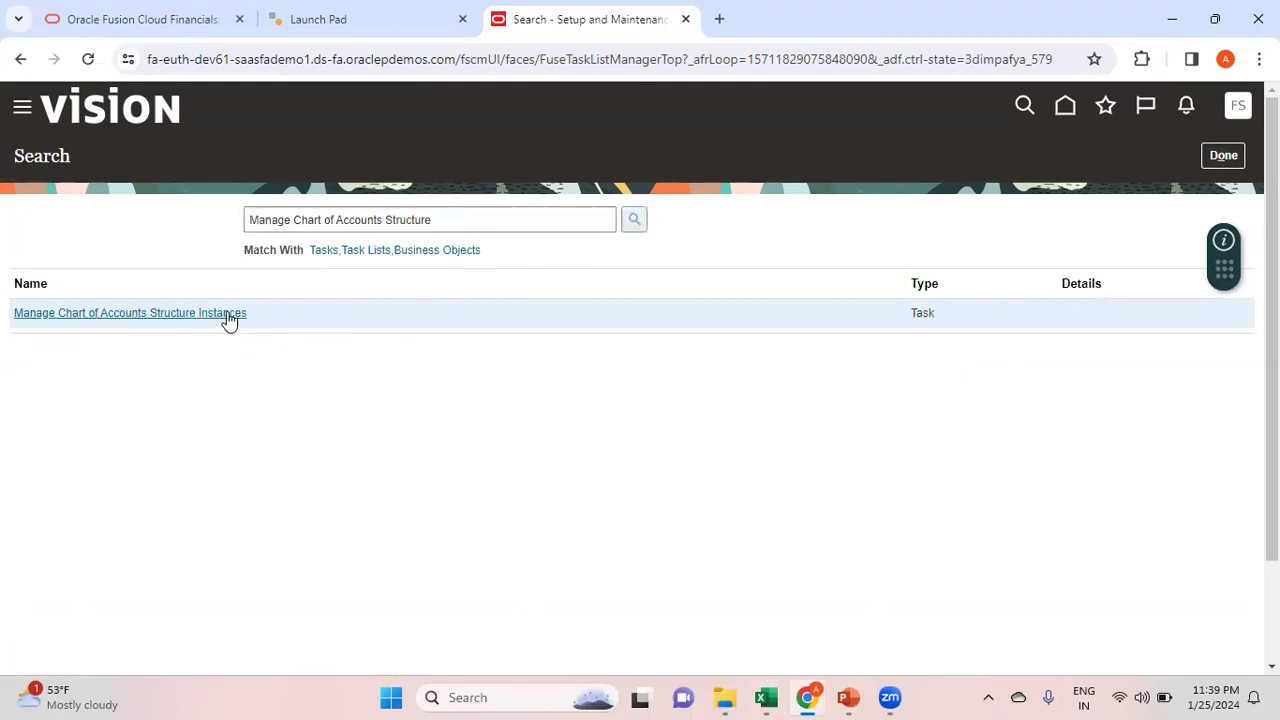
Run the setup task search again and open the Manage Chart of Accounts Structures task
click(460, 223)
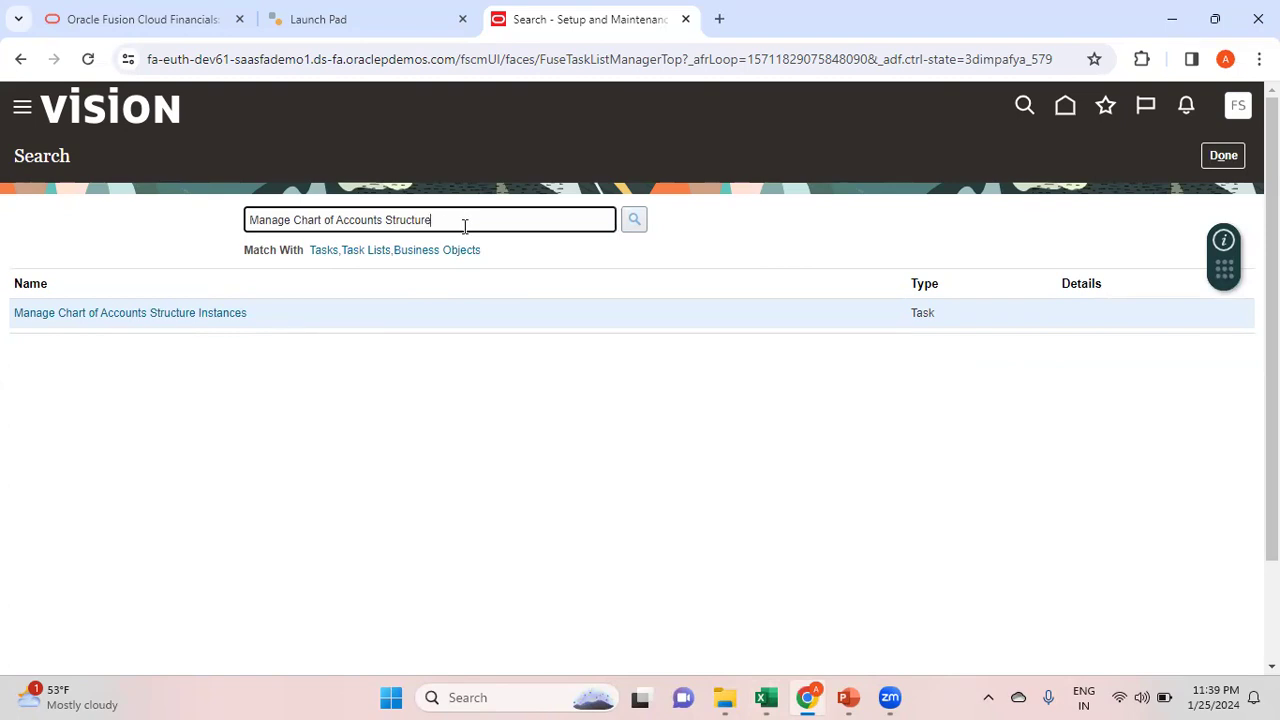
click(634, 224)
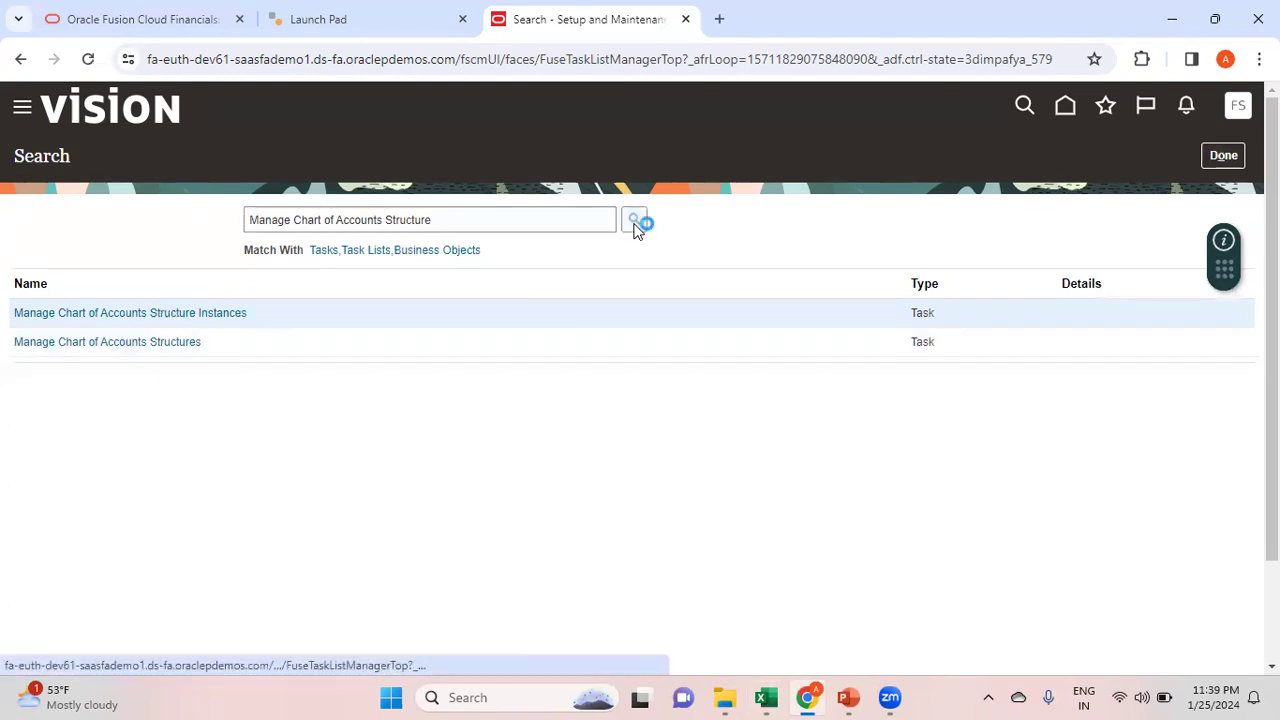
click(170, 345)
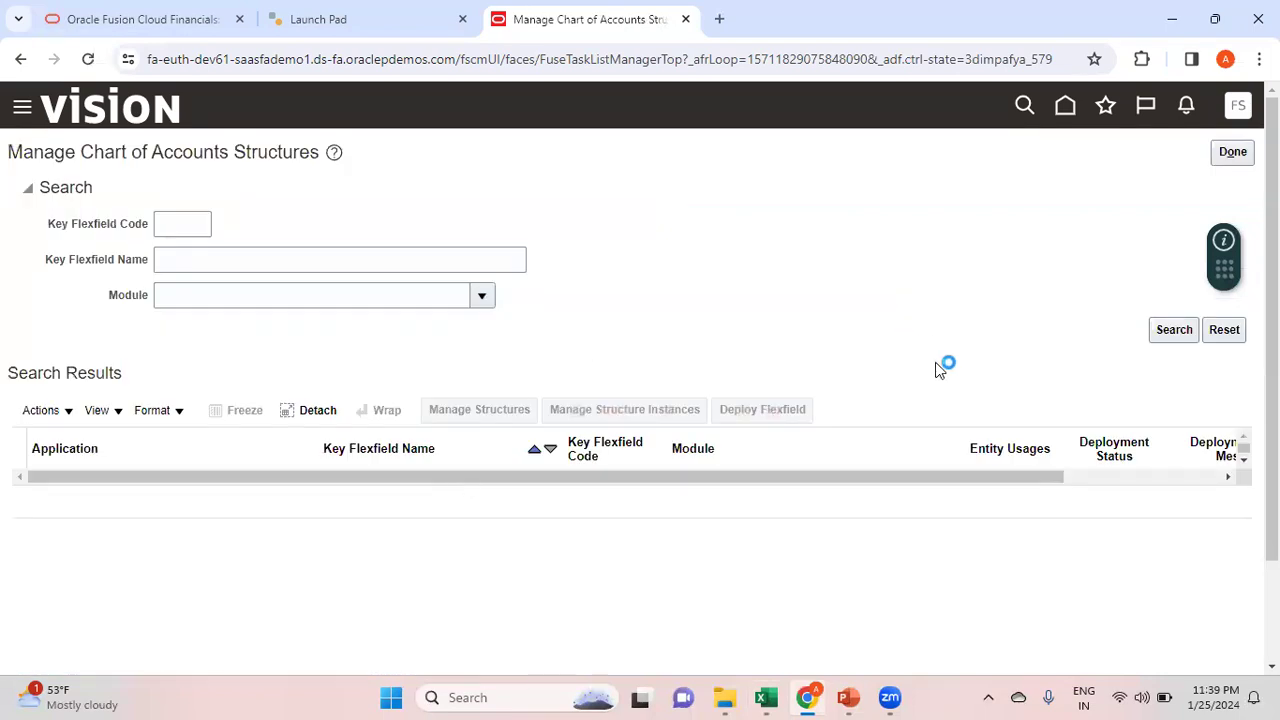
Check the structure instructions in the Fusion Cloud_Notes workbook, then search Oracle Fusion's chart of accounts structures for the General Ledger module
key(alt+Tab)
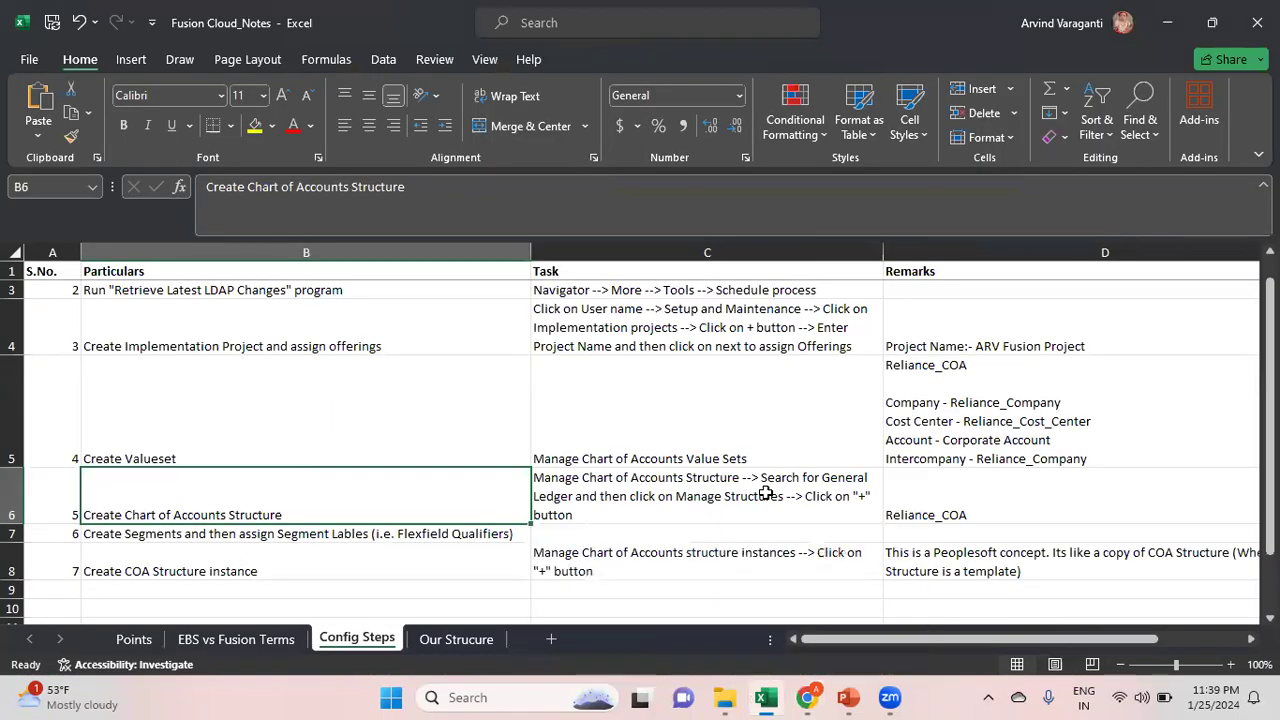
key(alt+Tab)
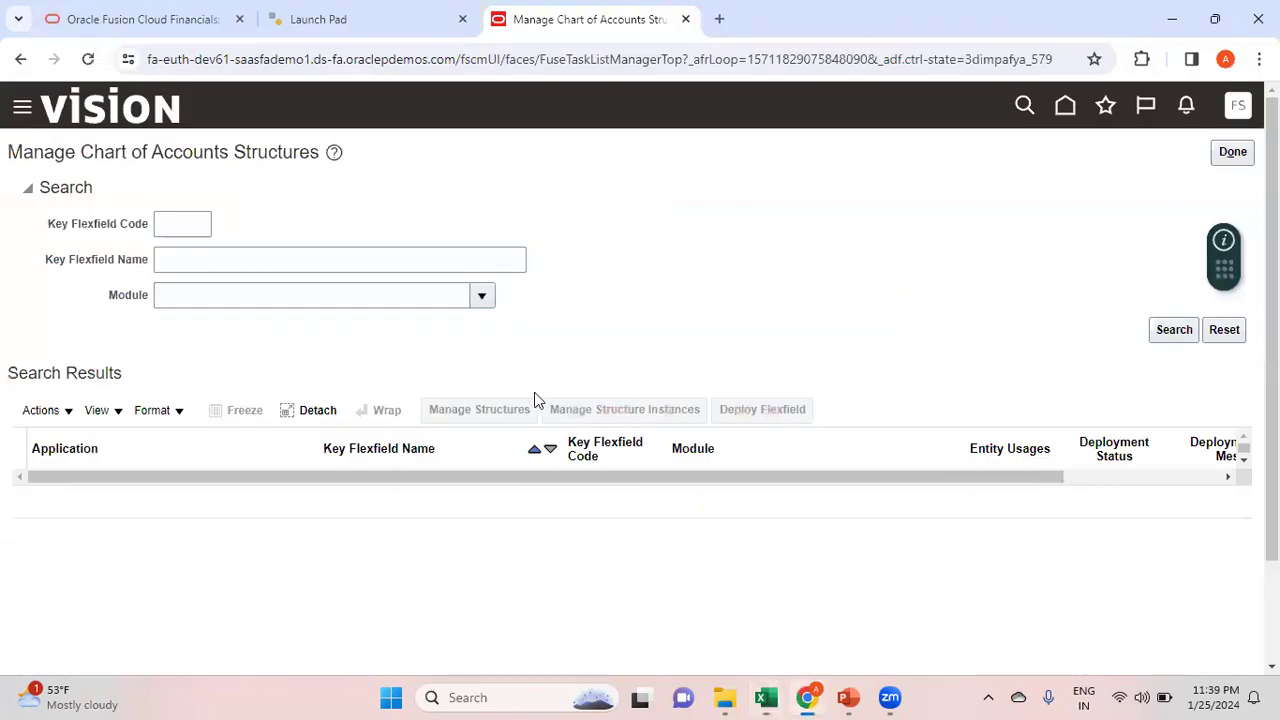
click(482, 298)
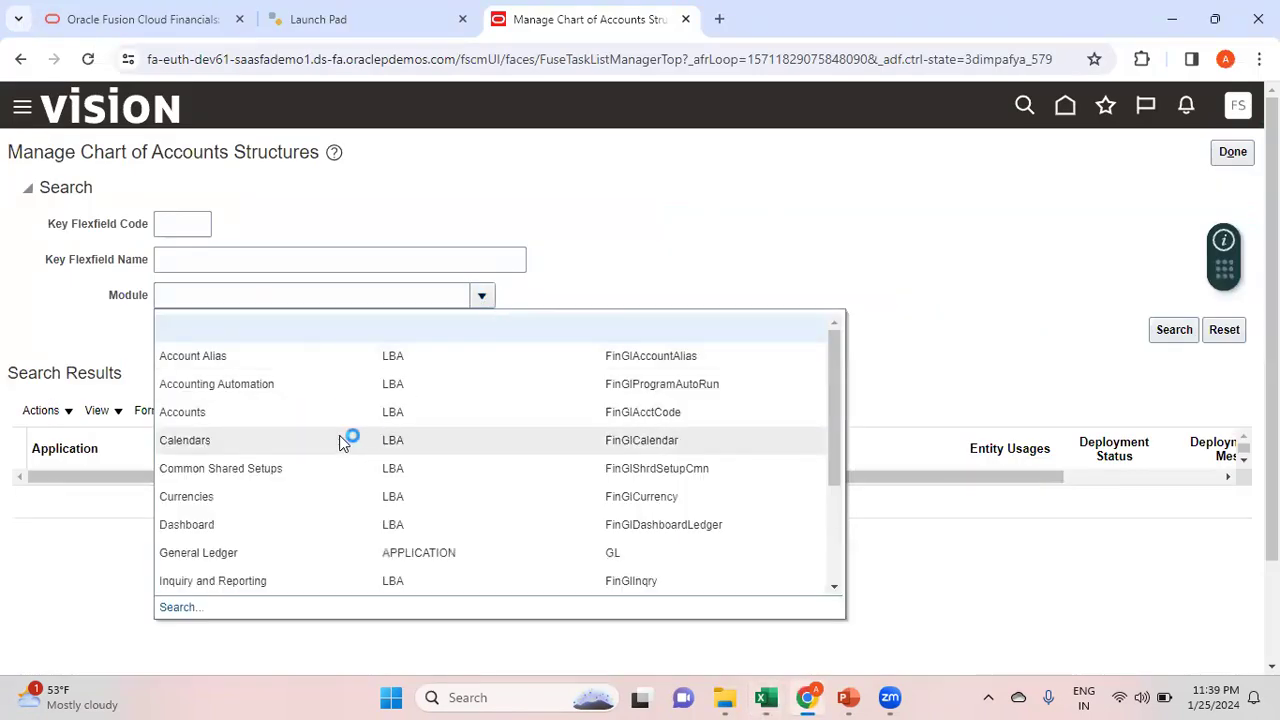
click(255, 558)
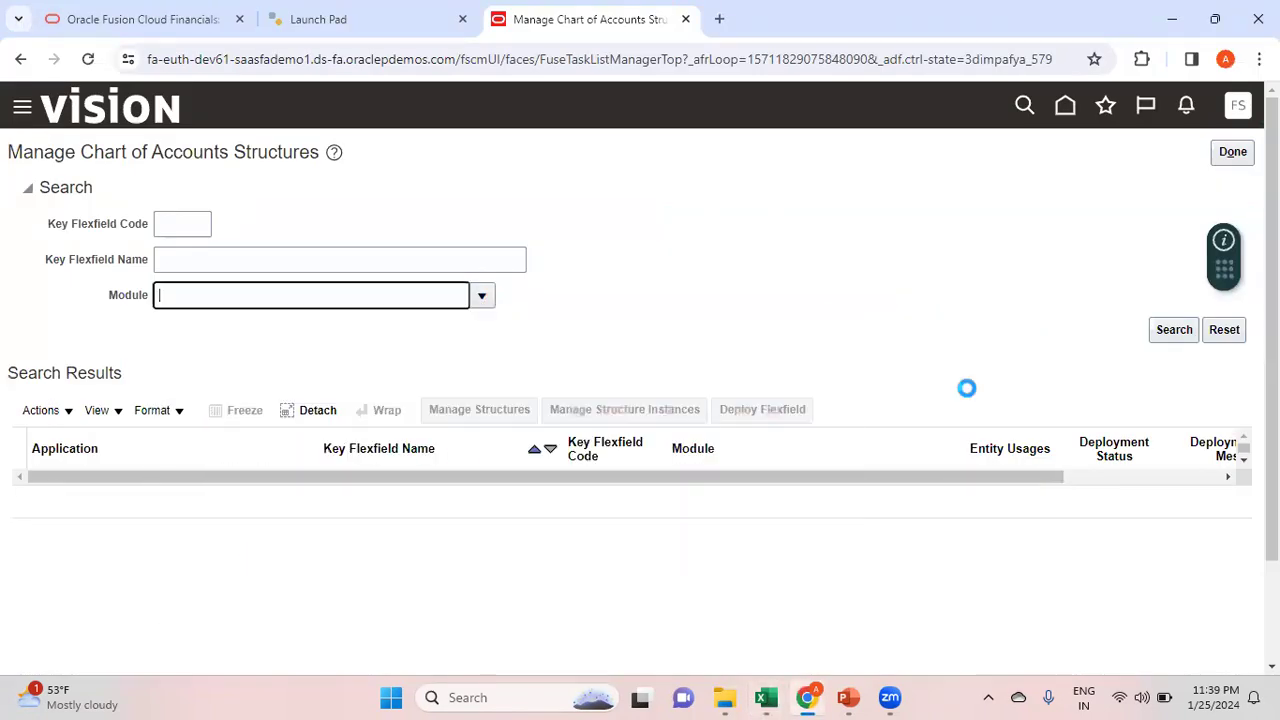
click(1175, 331)
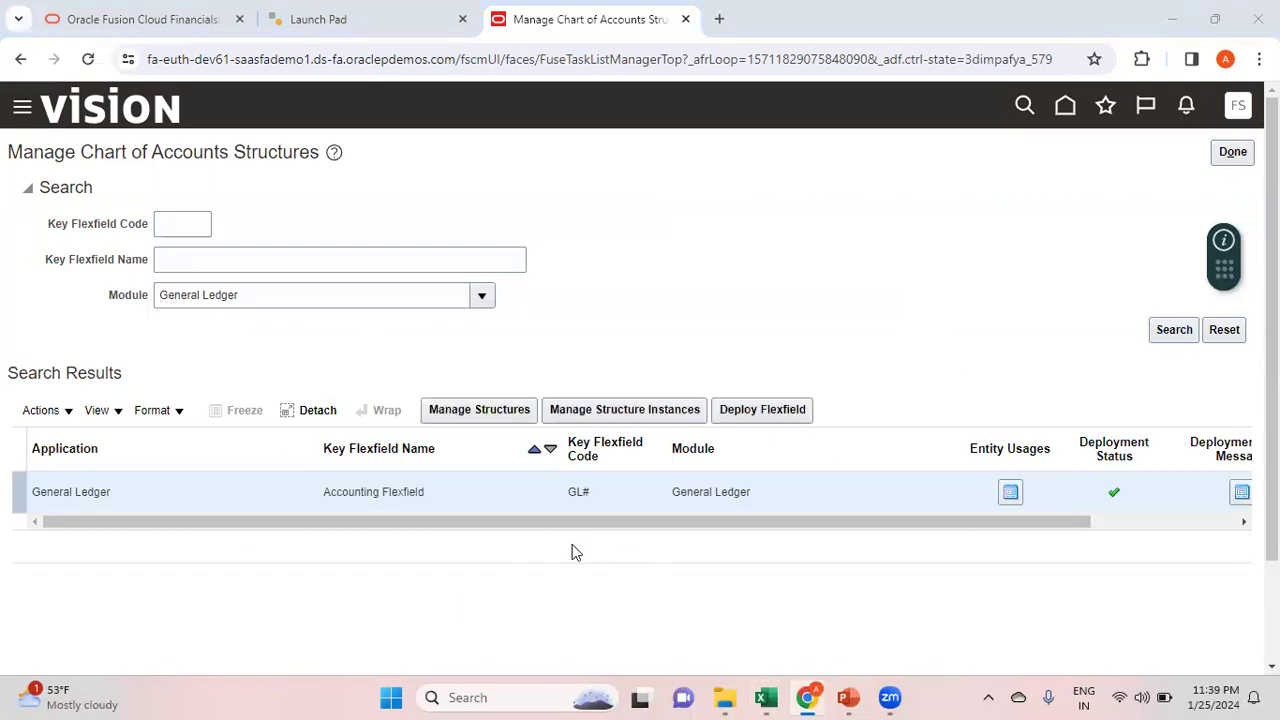
Recheck the workbook's instructions, then open the structures of the Accounting Flexfield in Oracle Fusion and start a new structure
key(alt+Tab)
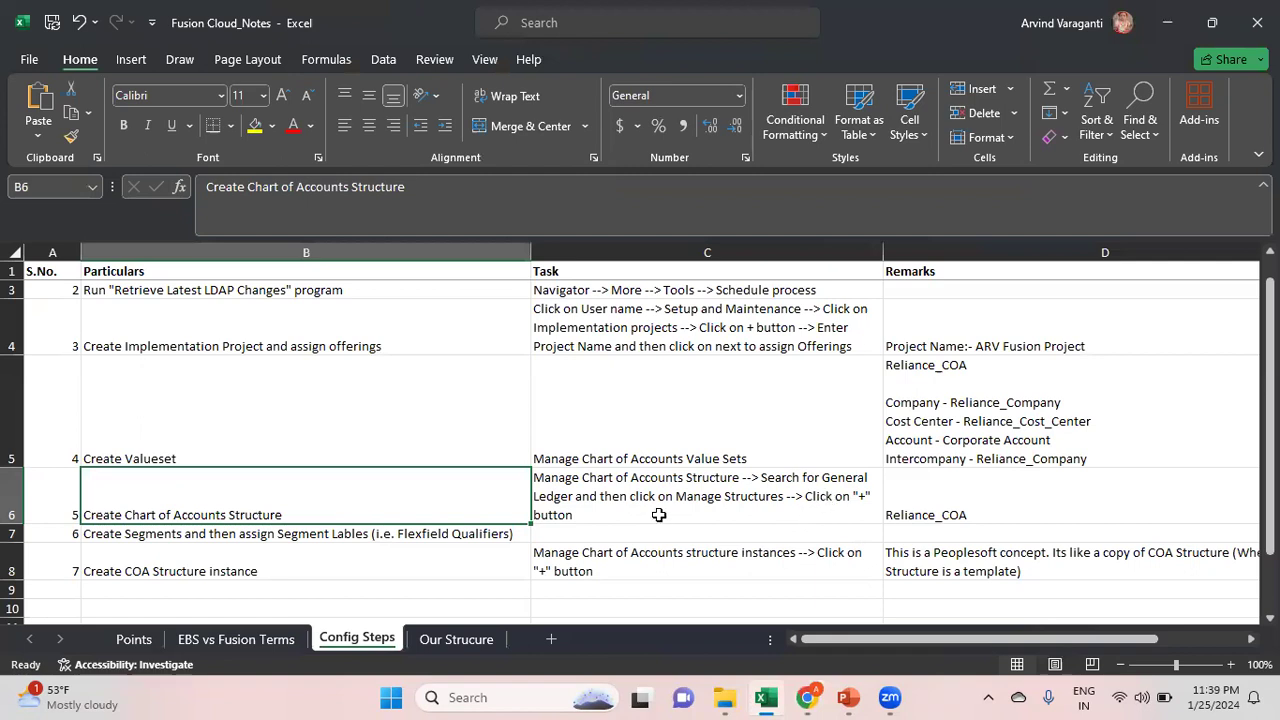
key(alt+Tab)
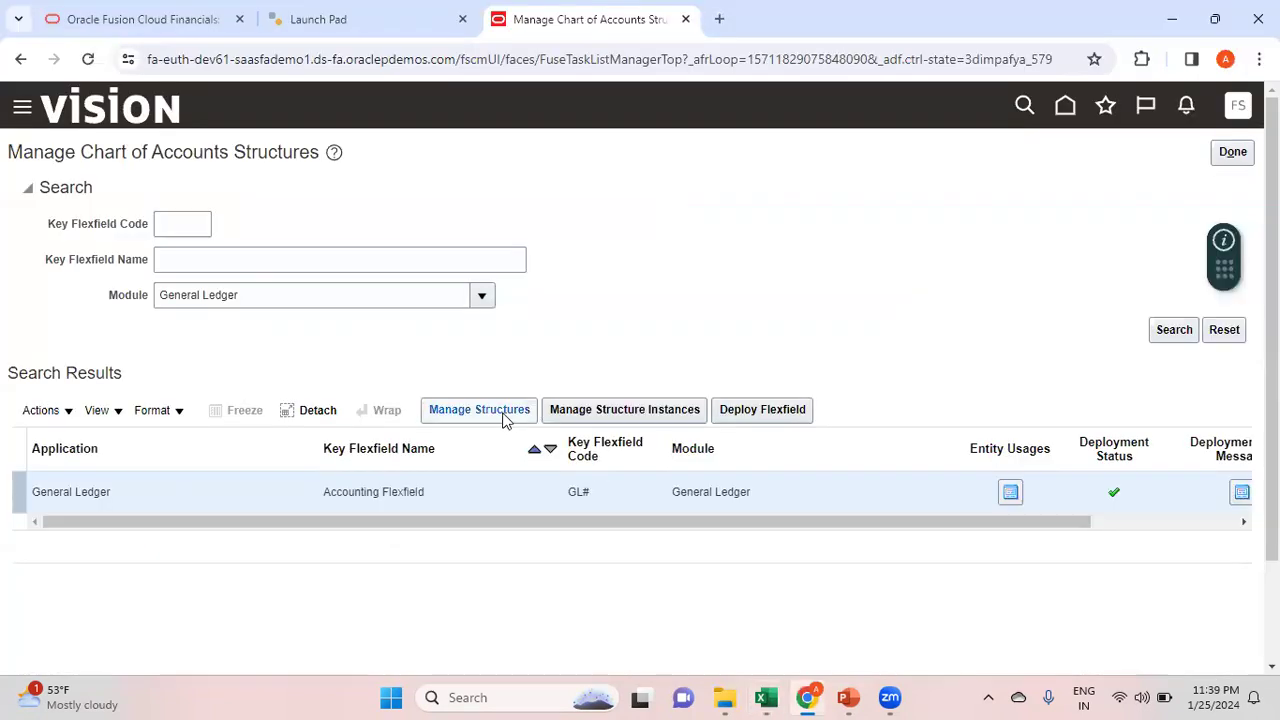
click(504, 418)
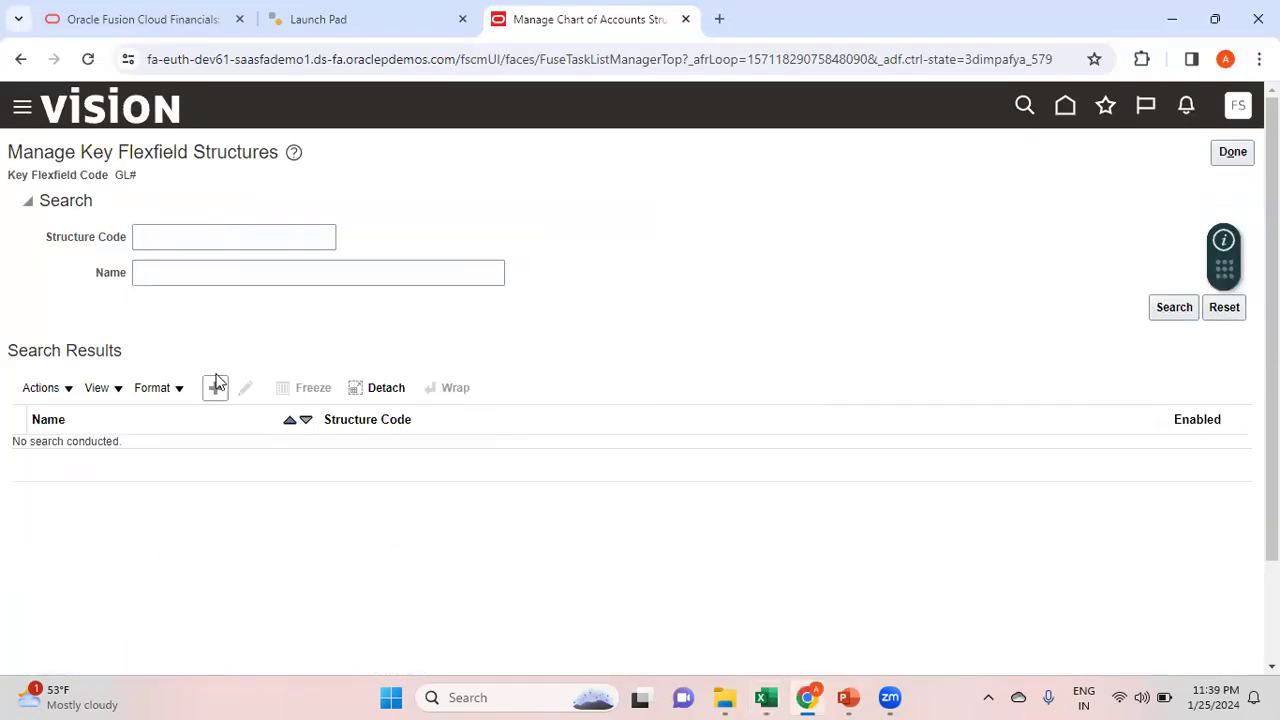
click(217, 390)
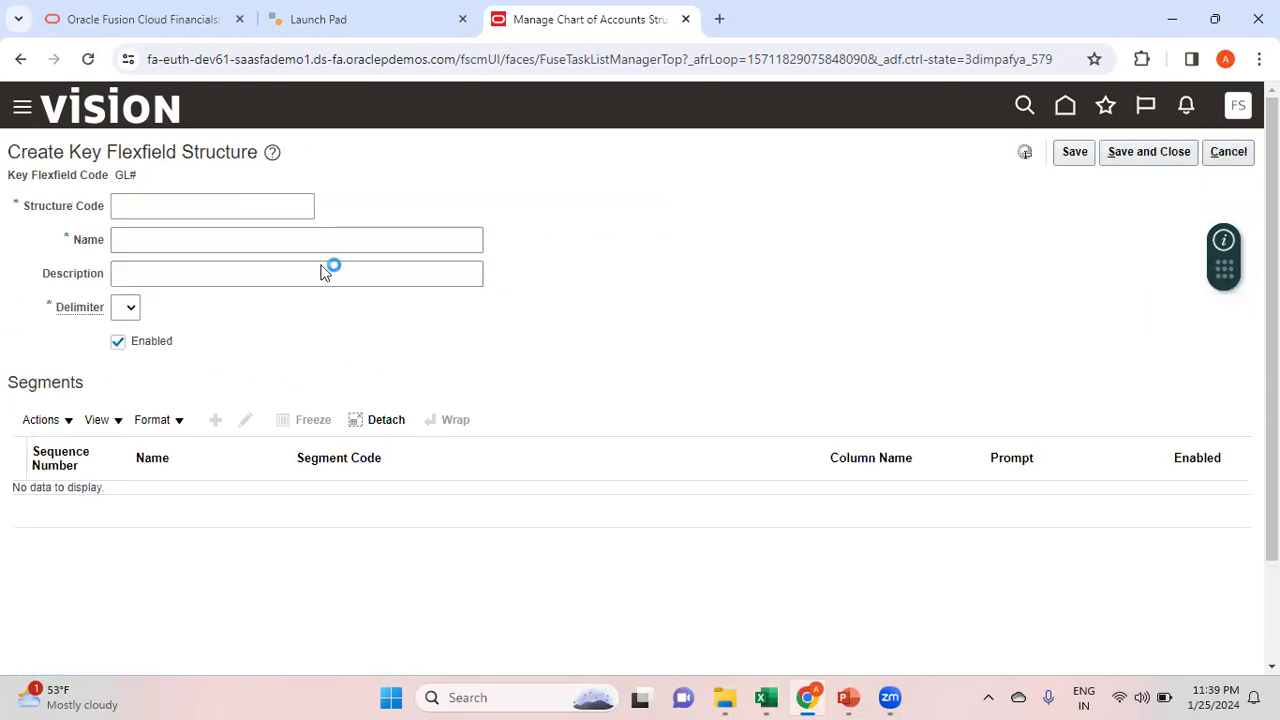
Define the structure with code Reliance_COA, name and description Reliance COA and a period delimiter, checking the workbook for the code, and save it
click(200, 204)
key(alt+Tab)
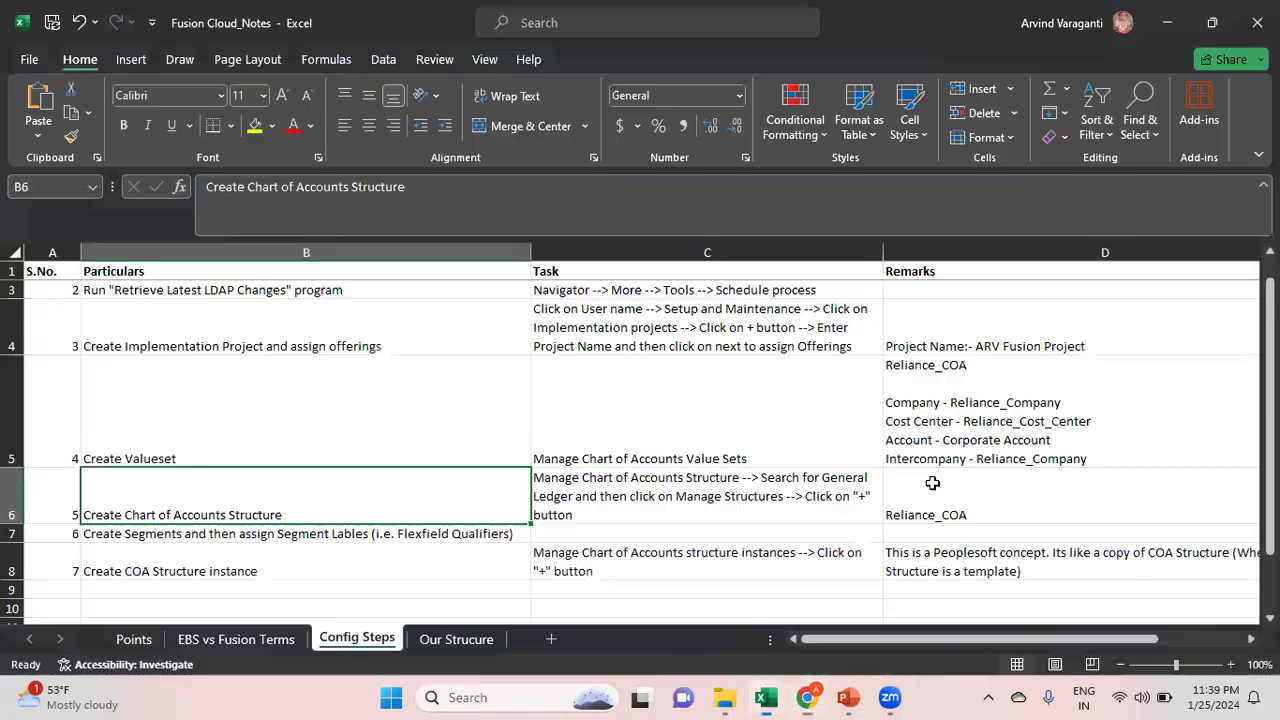
key(alt+Tab)
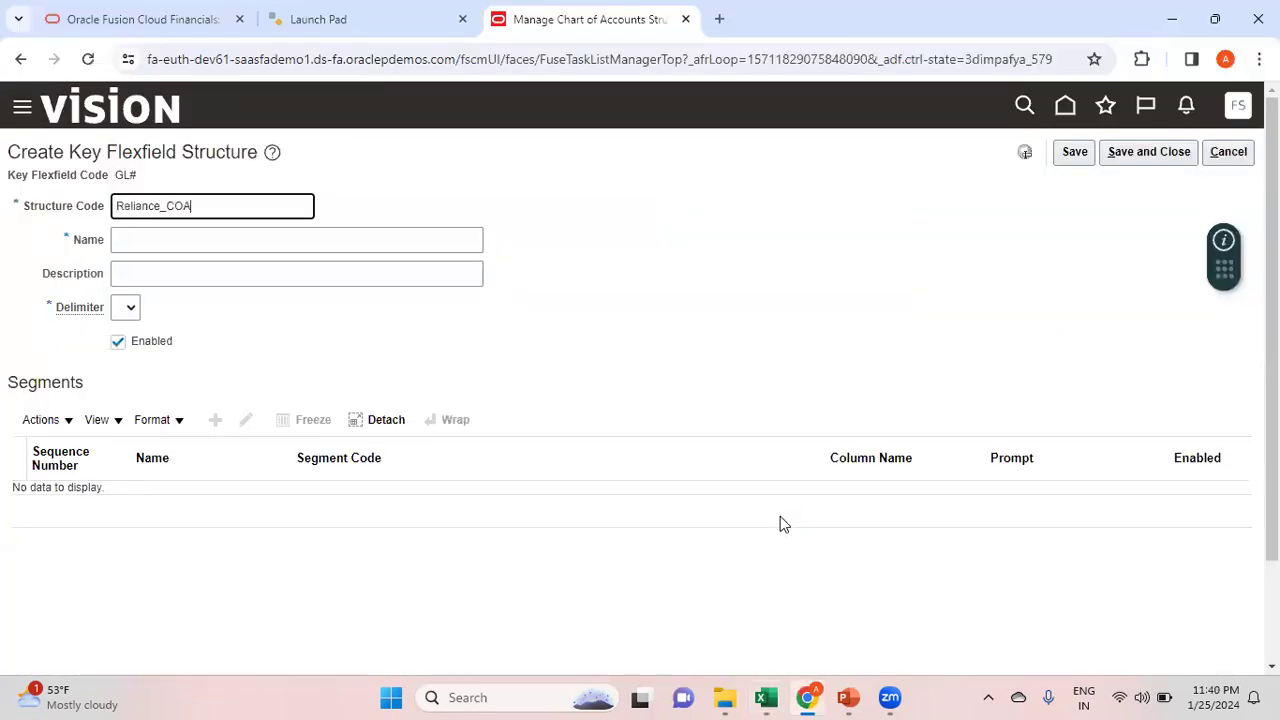
key(Tab)
text(Reliance)
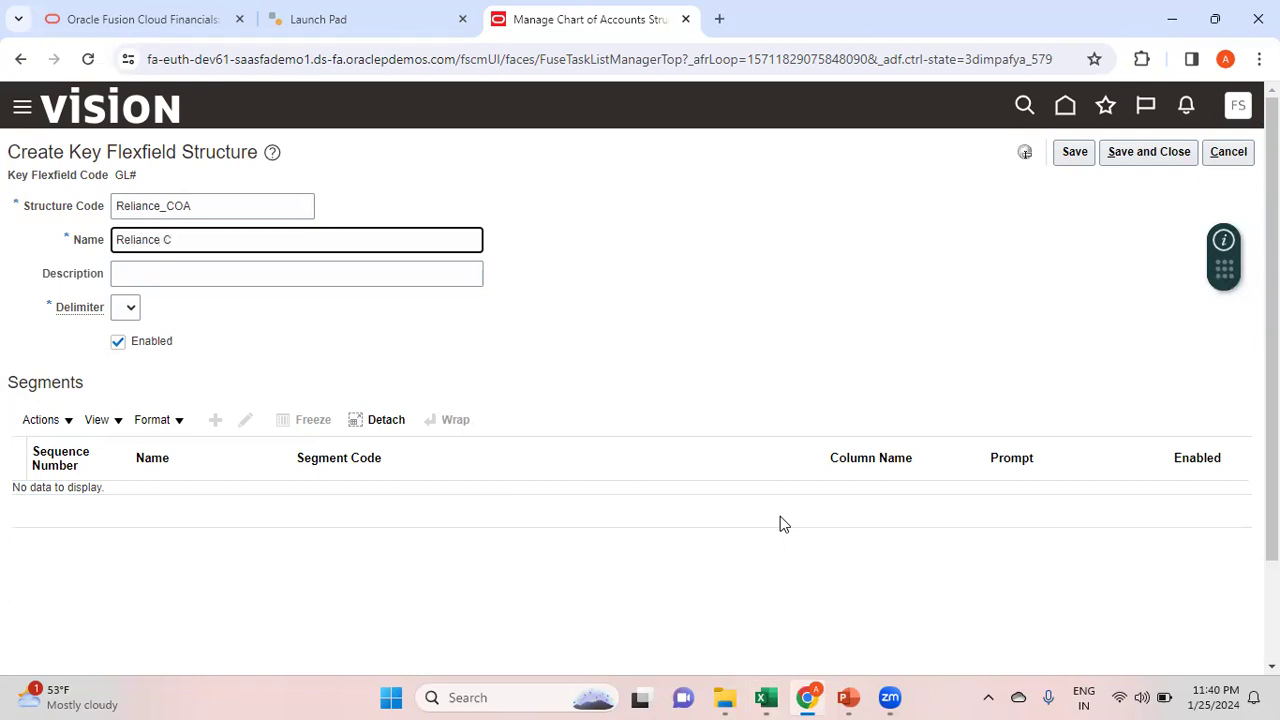
key(Tab)
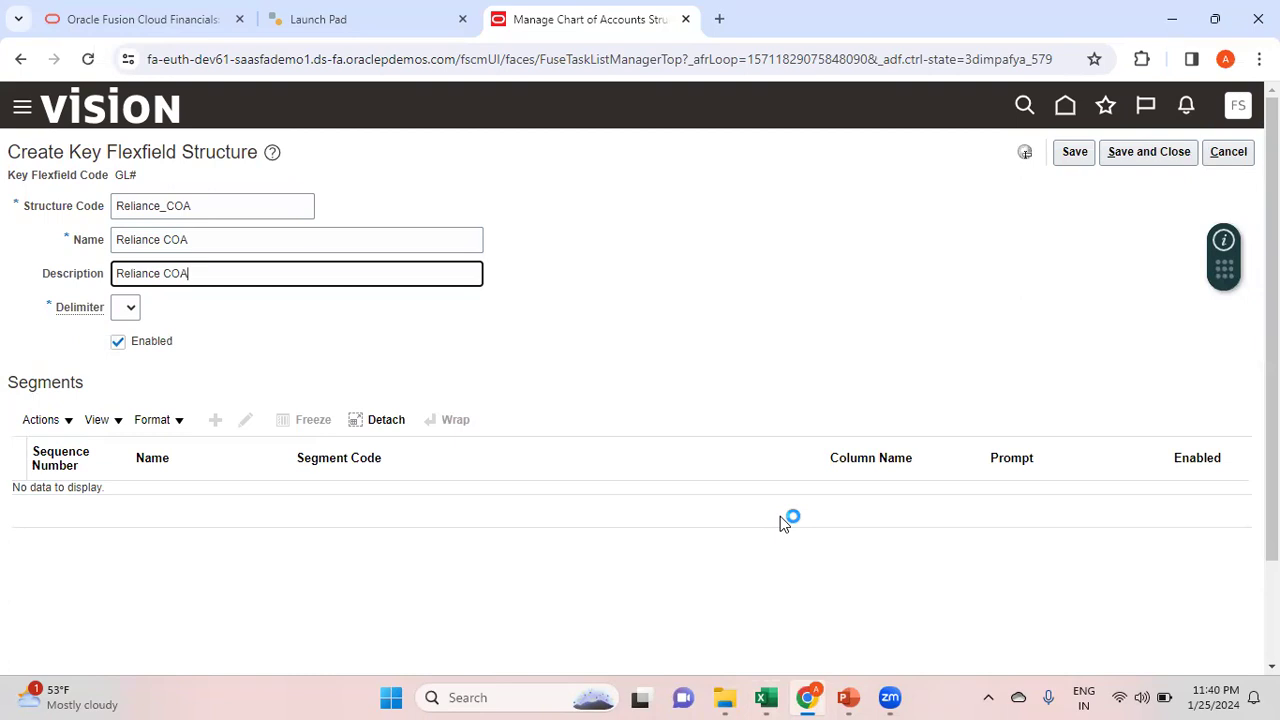
click(132, 309)
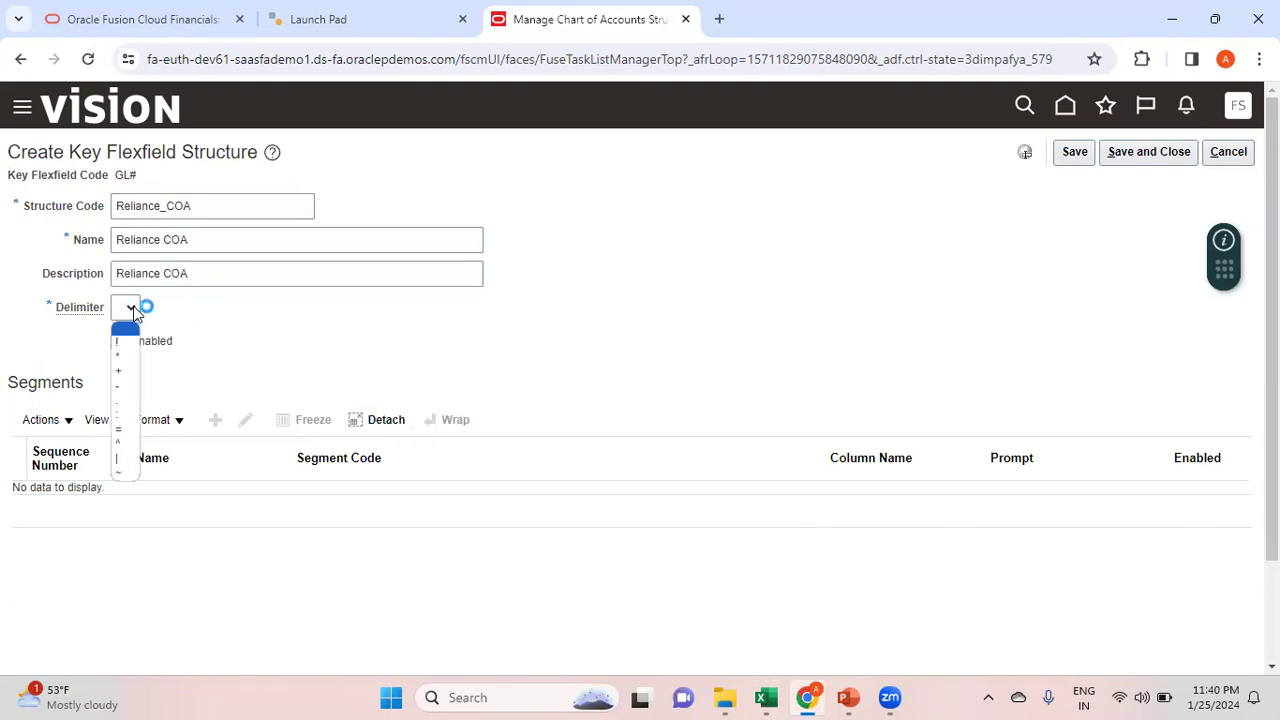
click(128, 401)
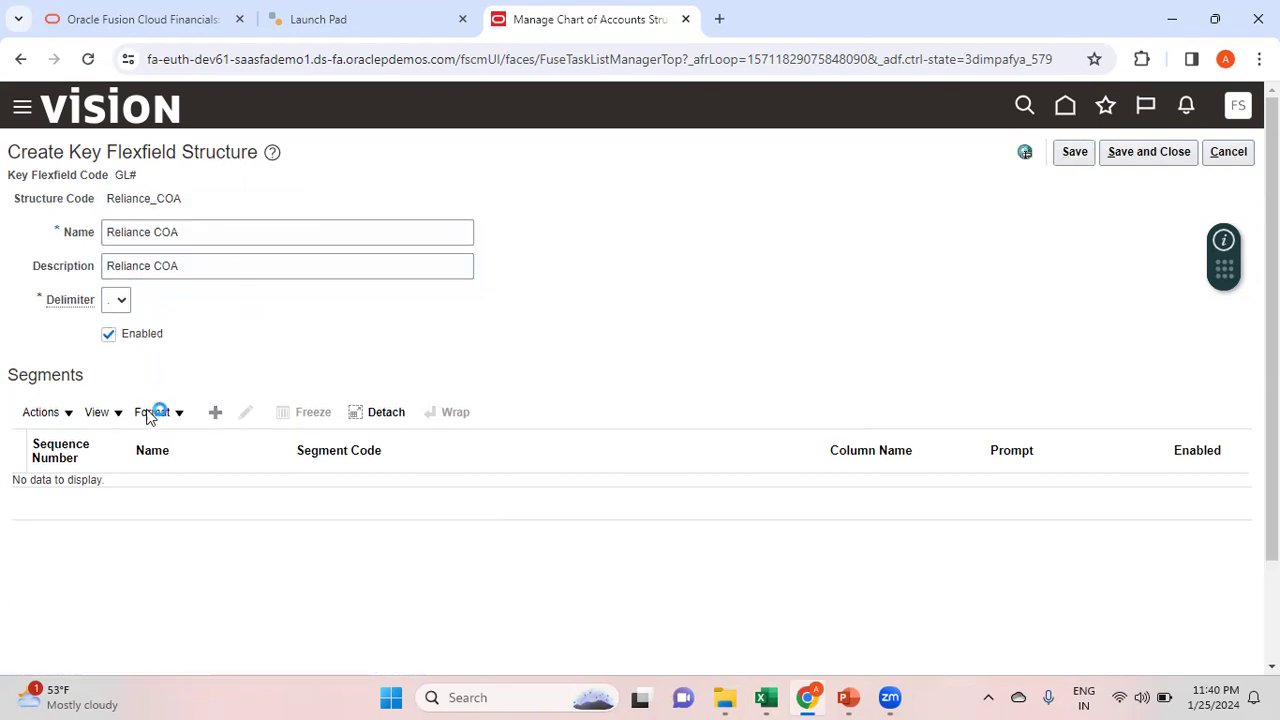
Add a segment with the segment code Company to the Reliance_COA structure, following the segment list in the Fusion Cloud_Notes workbook
click(216, 412)
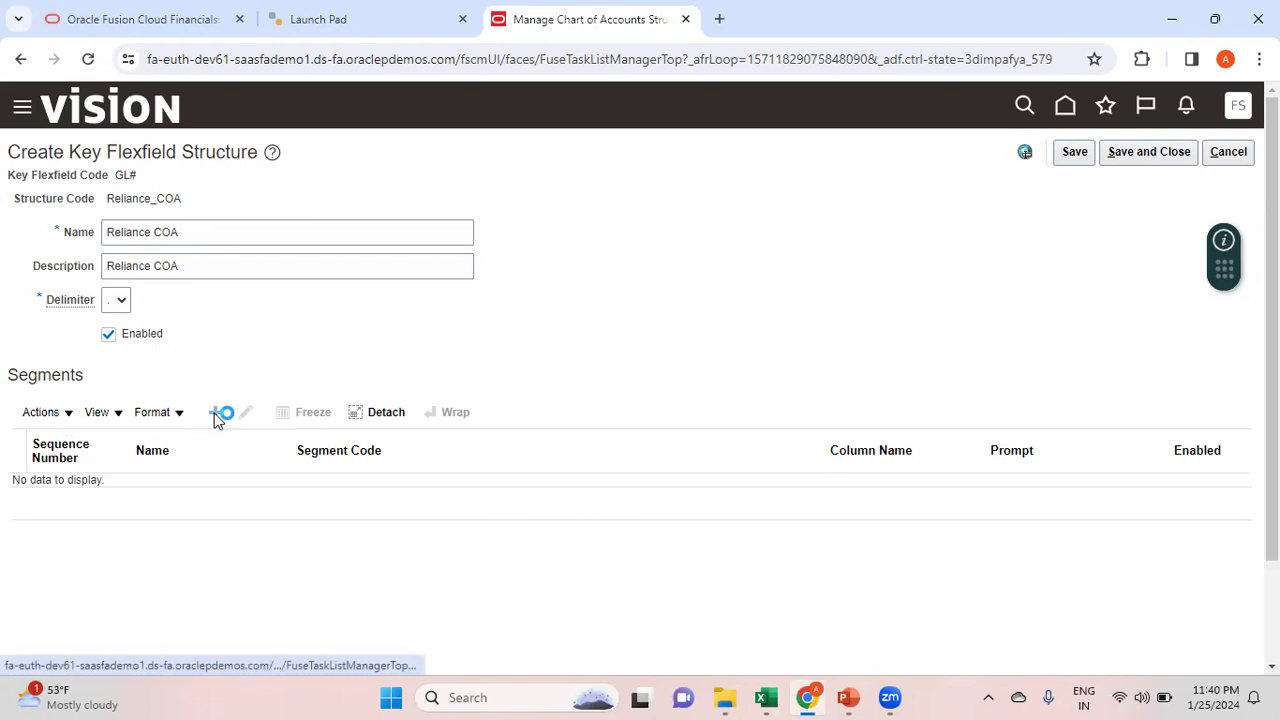
click(217, 249)
key(alt+Tab)
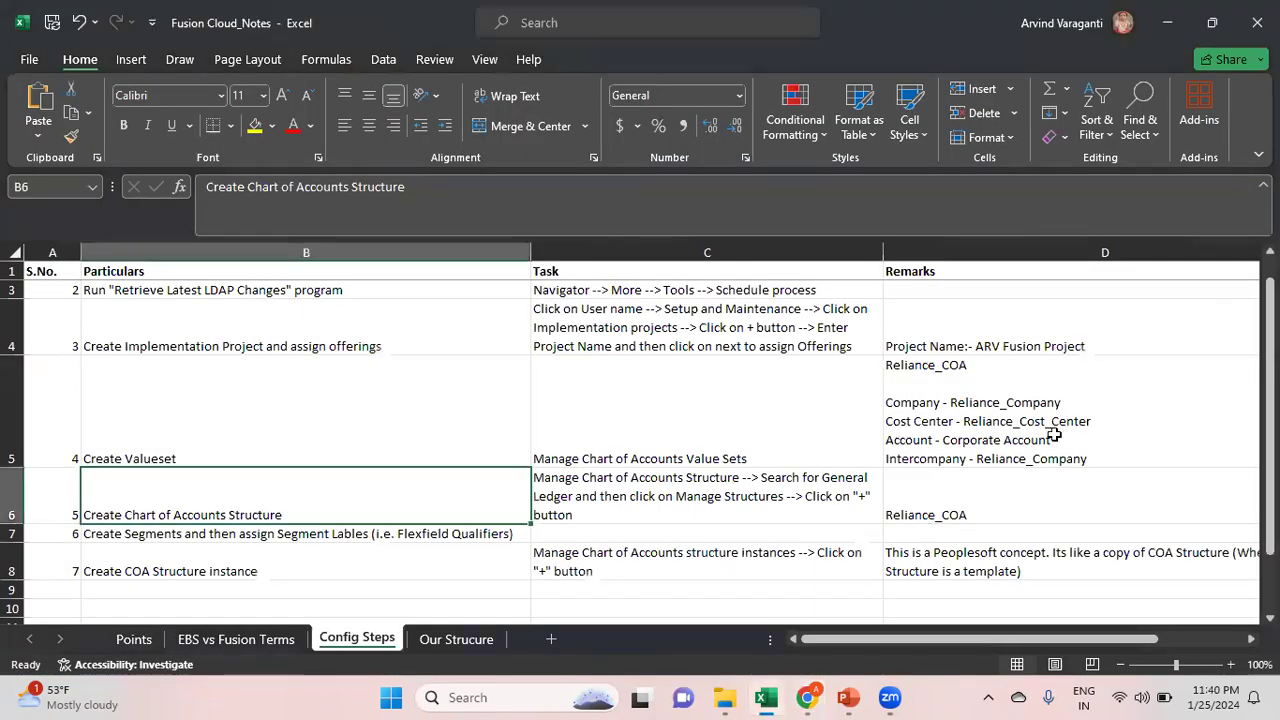
key(alt+Tab)
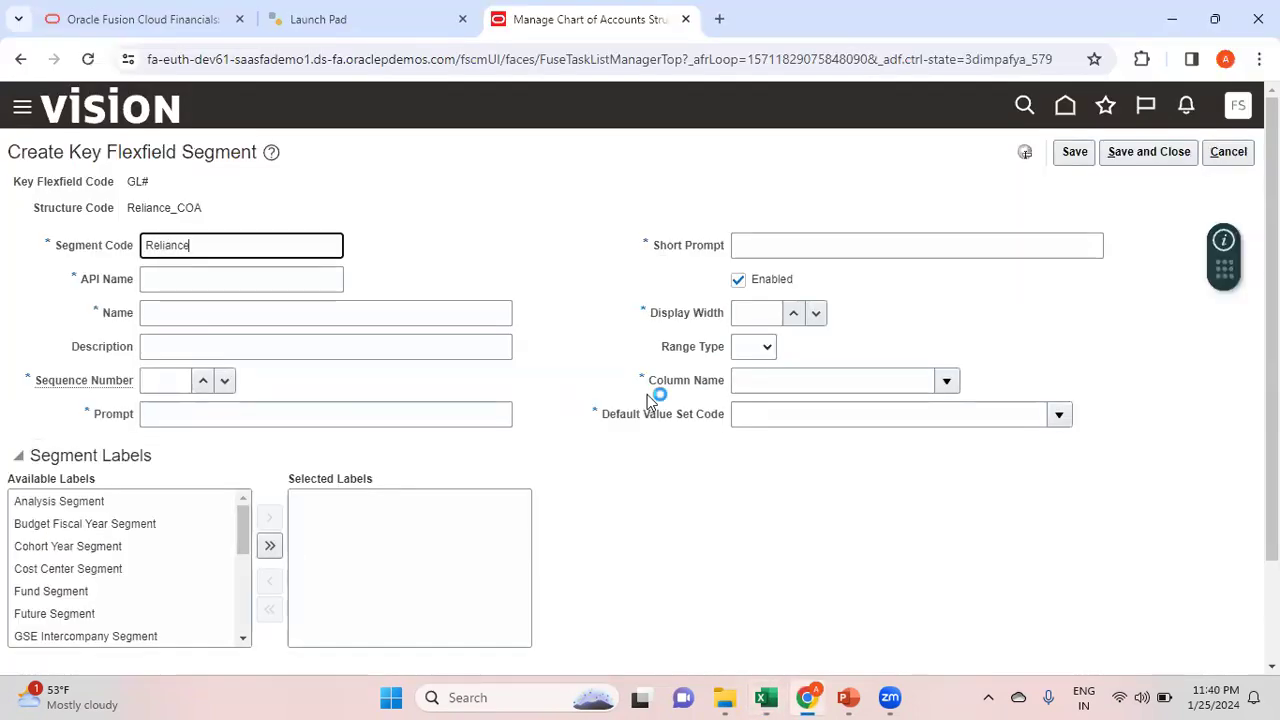
key(alt+Tab)
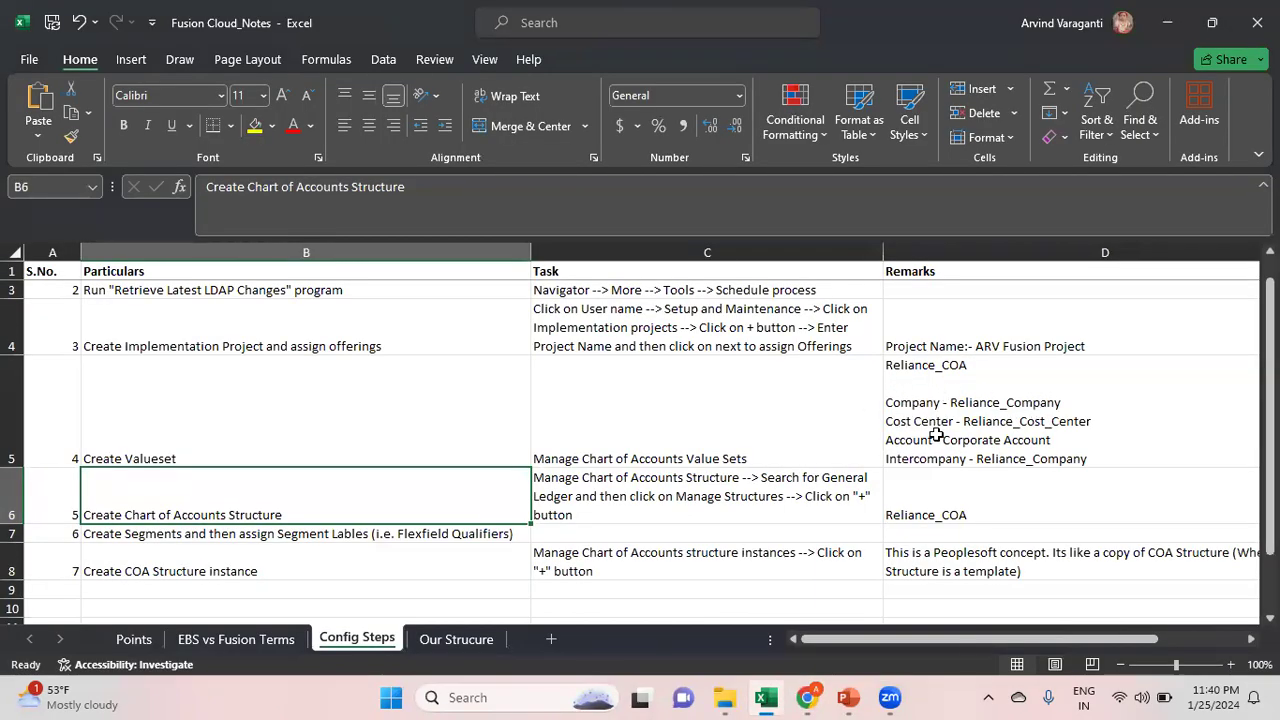
key(alt+Tab)
key(BackSpace)
key(BackSpace)
key(BackSpace)
key(BackSpace)
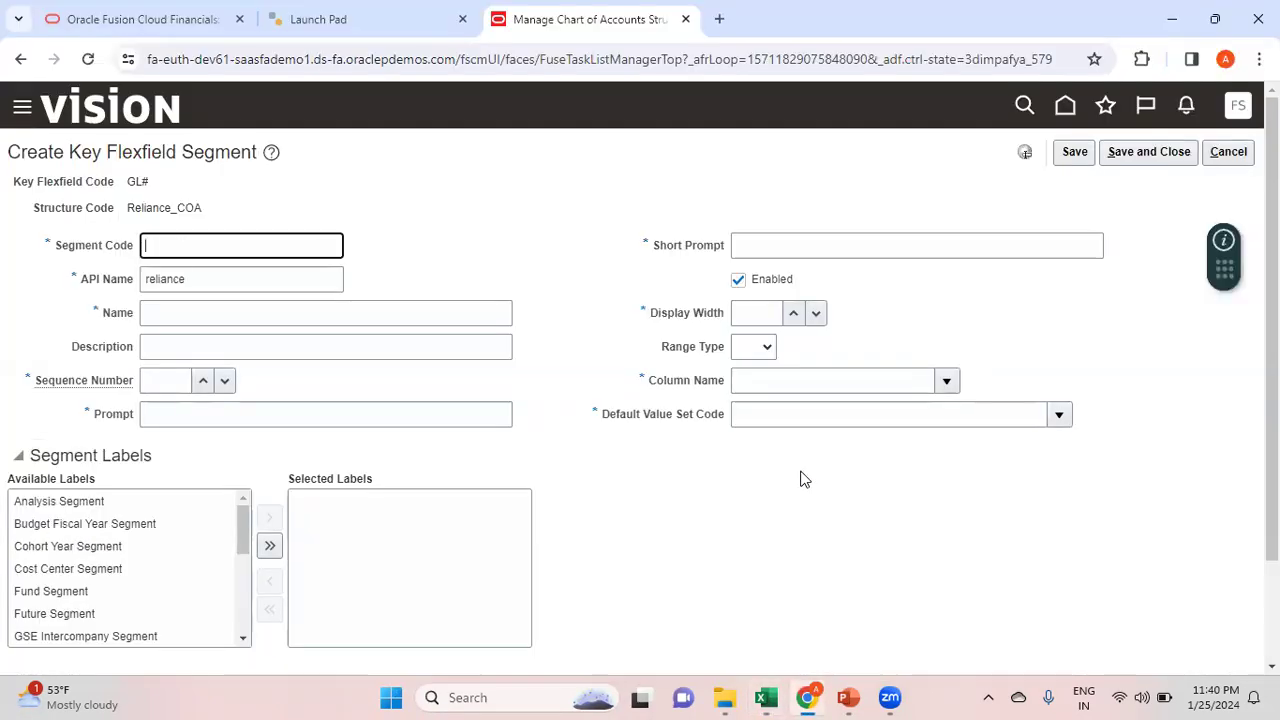
text(pany)
key(Tab)
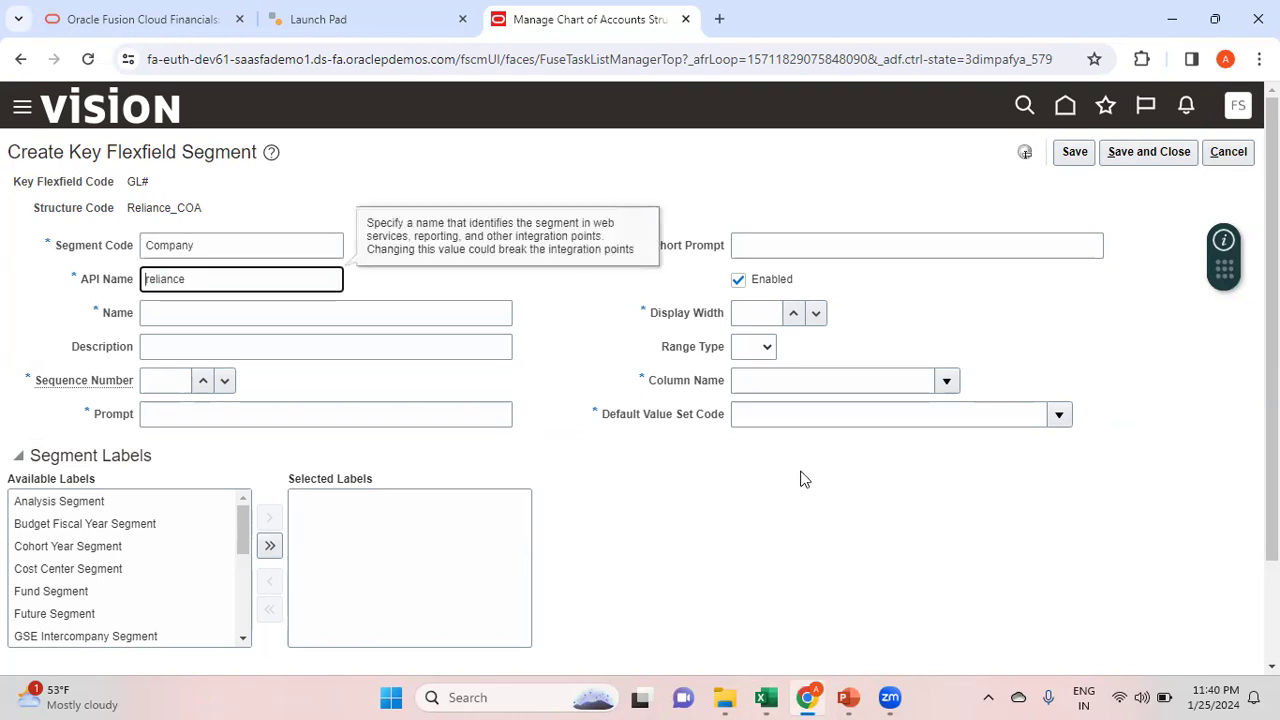
Set the segment's API name, name and prompt to Company, its description to Comapny and its sequence number to 1
key(ctrl+a)
key(BackSpace)
text(Company)
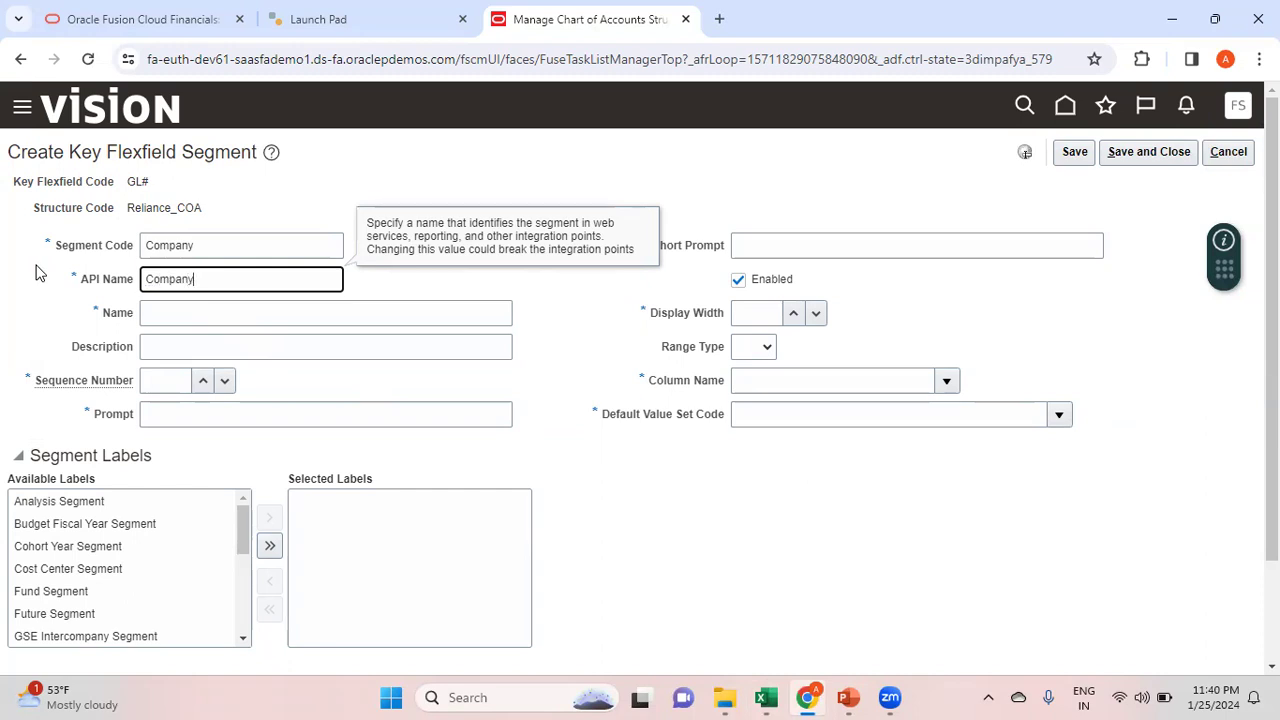
key(Tab)
text(Company)
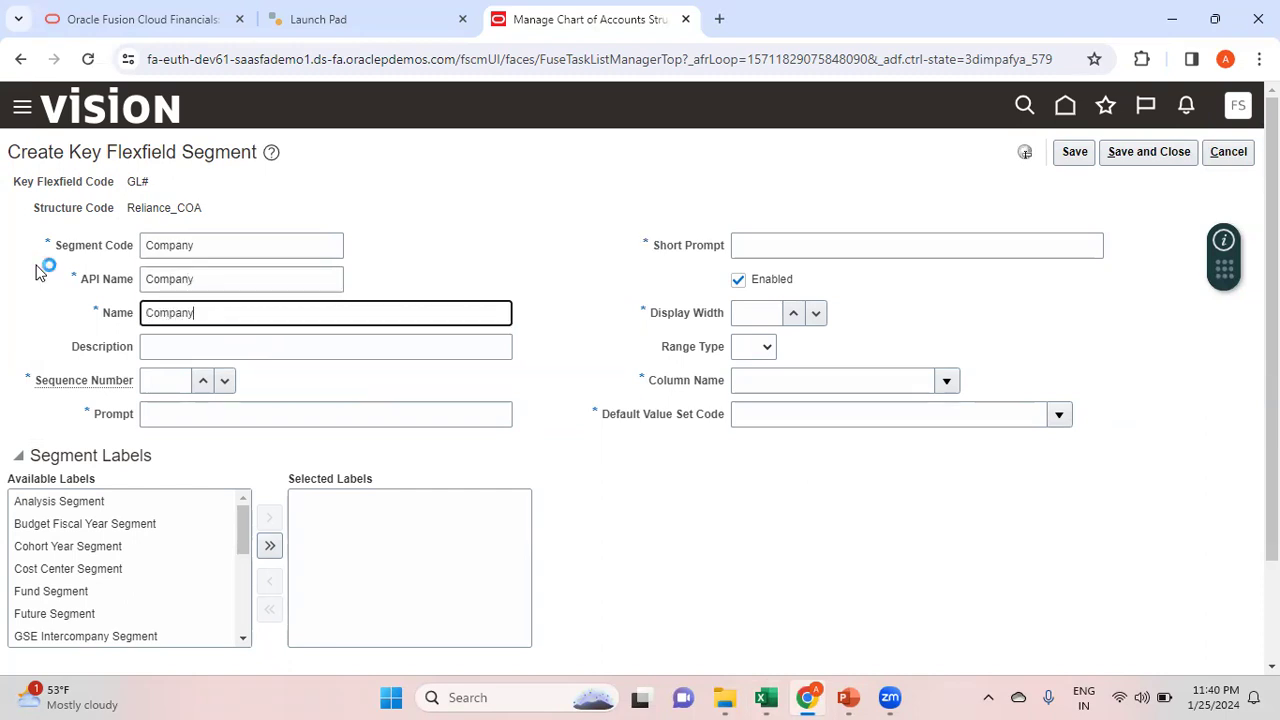
key(Tab)
text(Comapn)
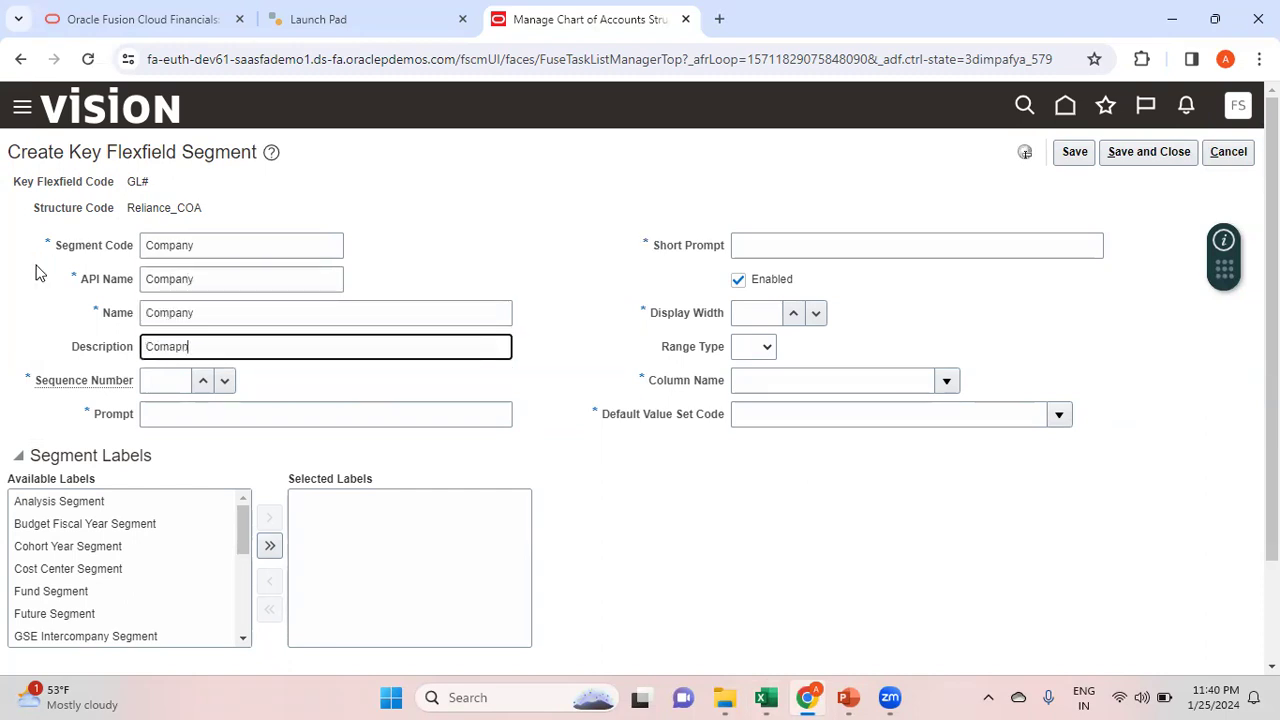
text(y)
key(Tab)
text(1)
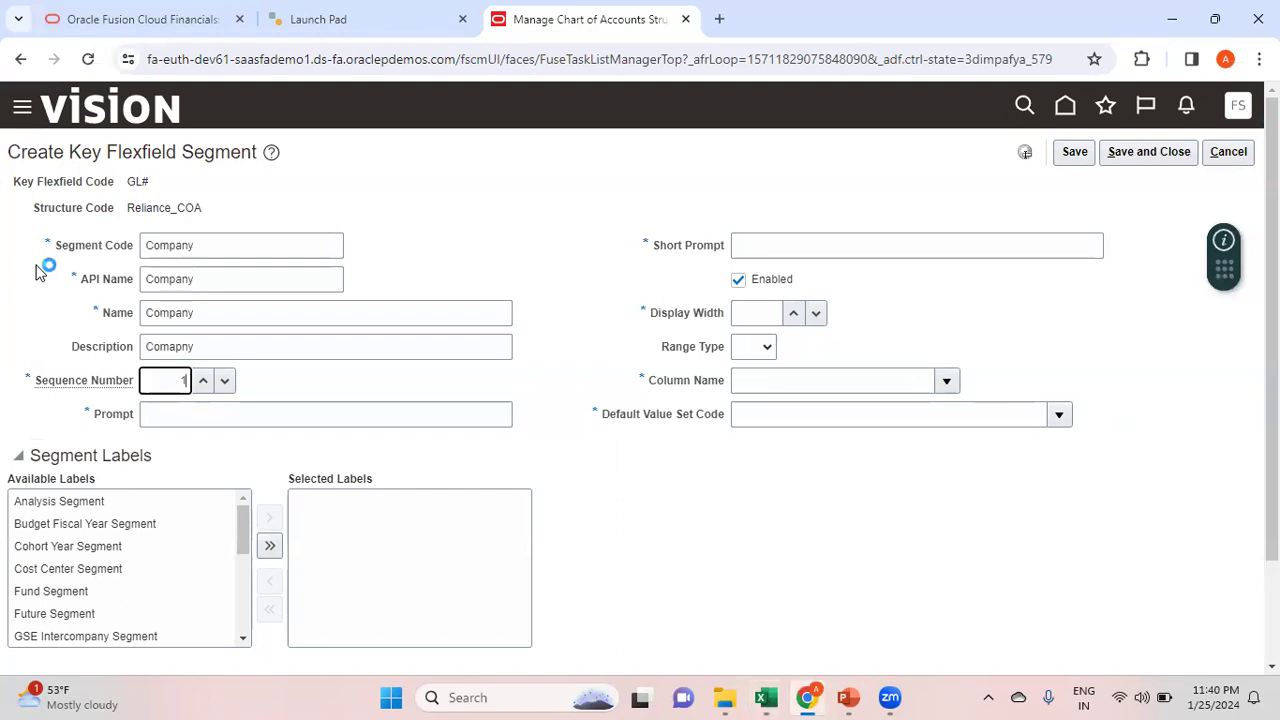
click(215, 414)
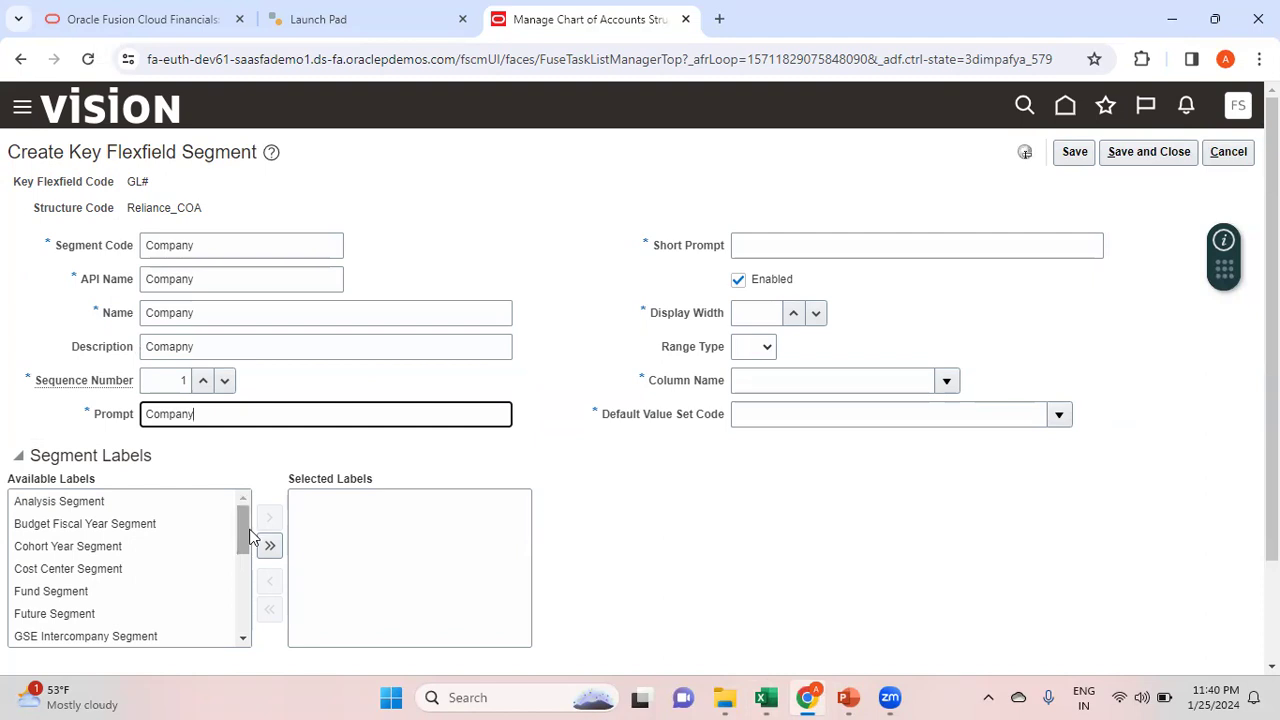
Assign the Primary Balancing Segment label to the Company segment
drag(246, 535, 249, 596)
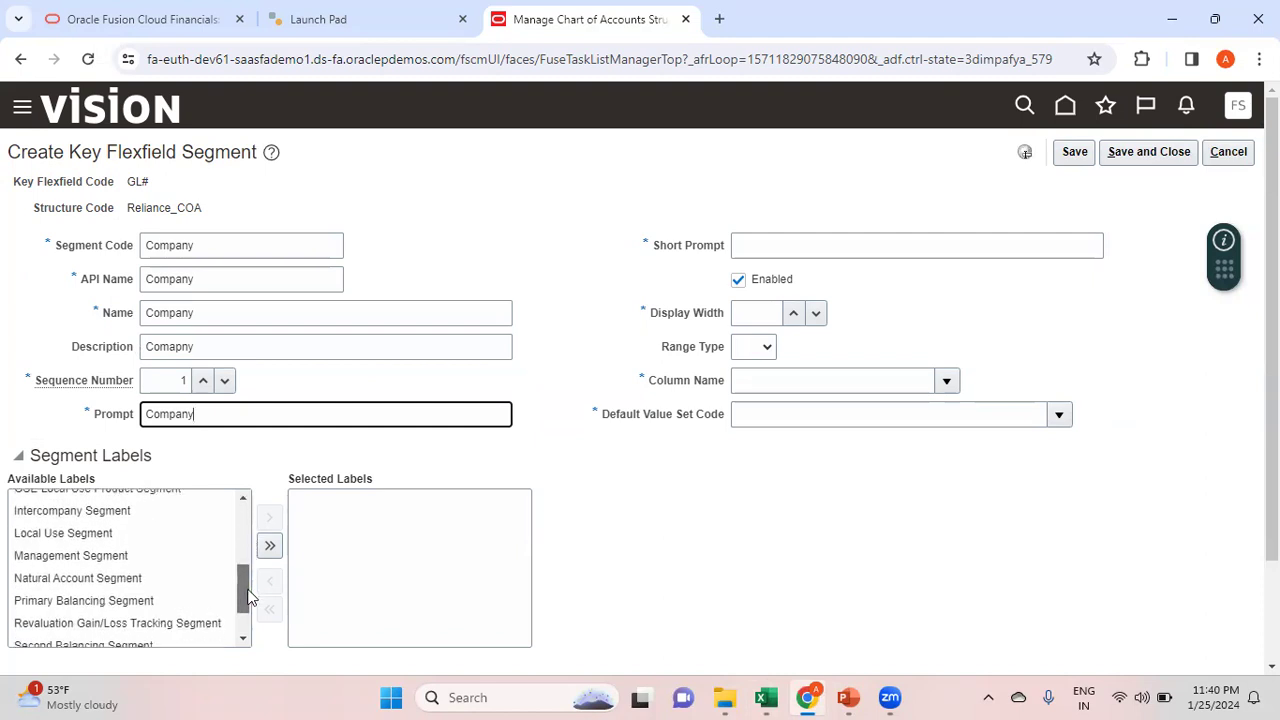
click(160, 597)
click(268, 519)
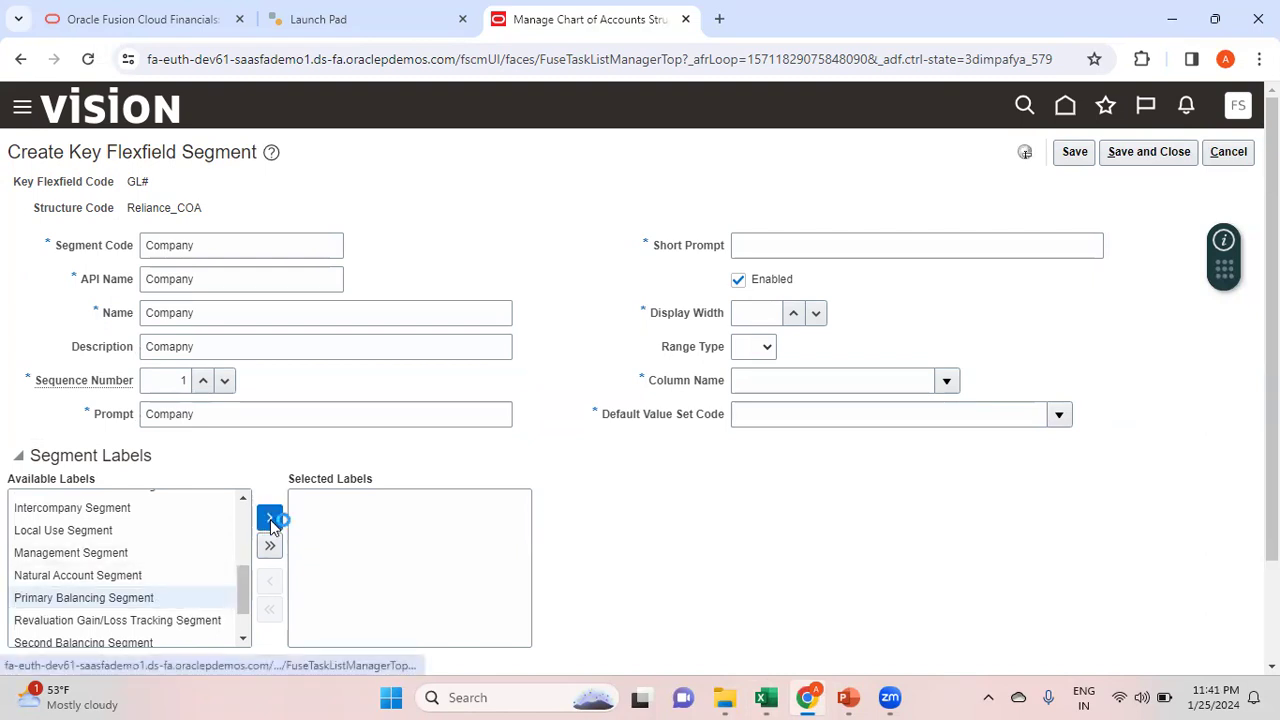
Give the Company segment the short prompt Co, a display width of 3 and the column name SEGMENT1
click(806, 245)
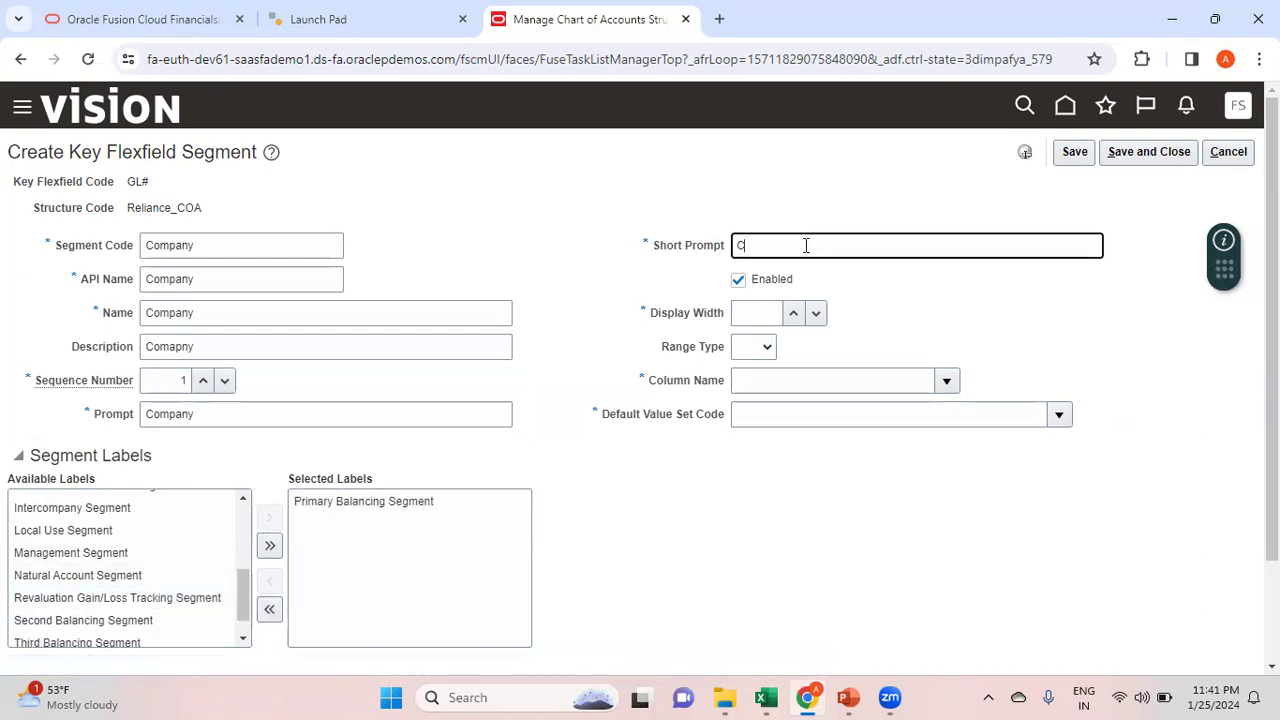
click(755, 309)
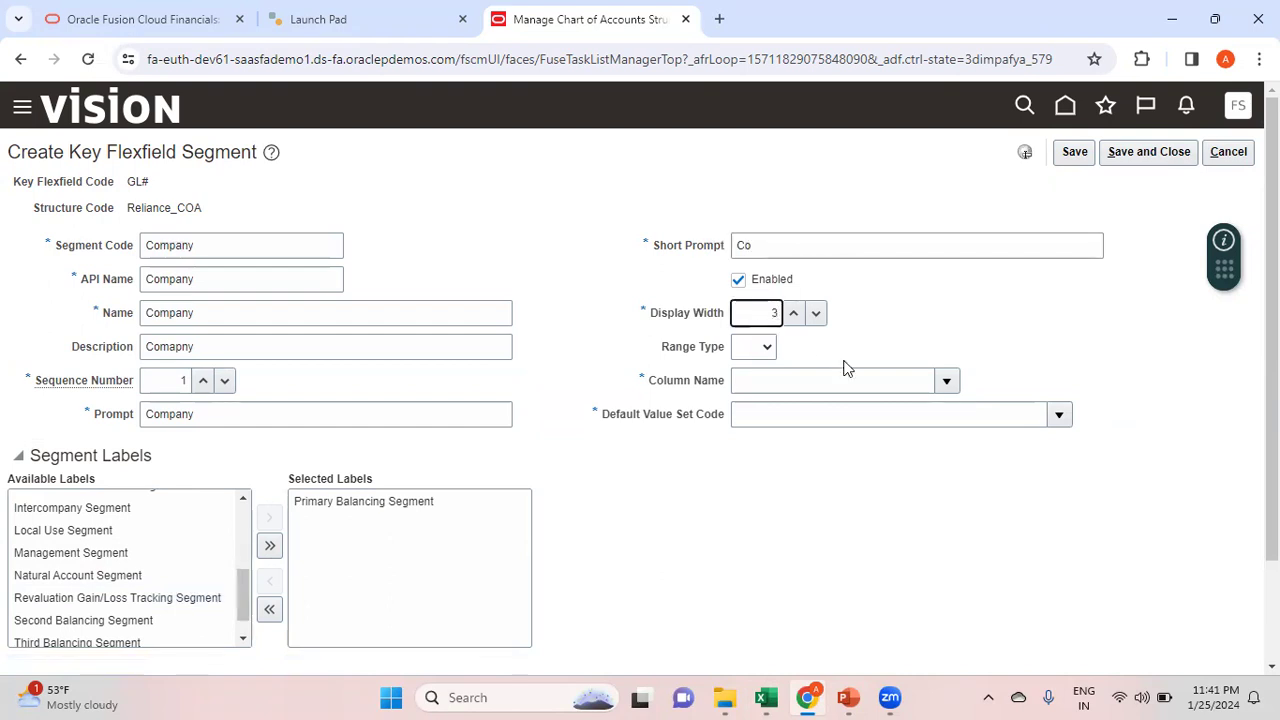
click(947, 382)
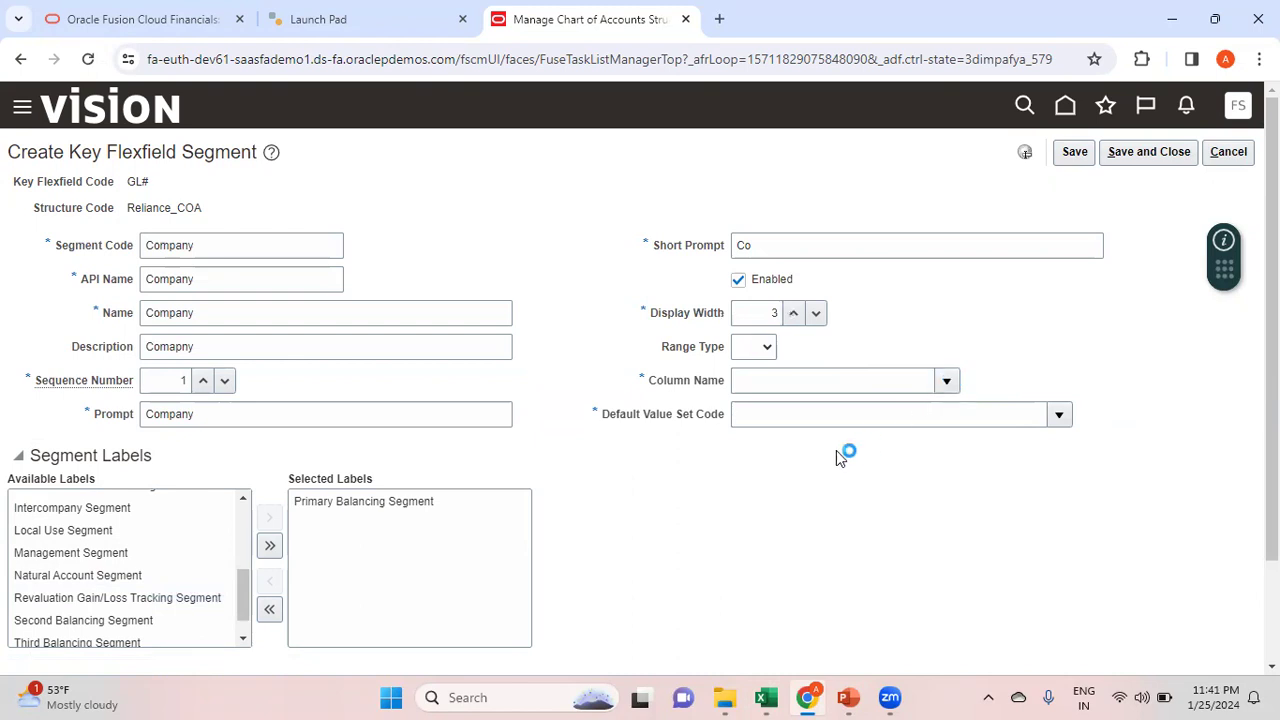
click(771, 437)
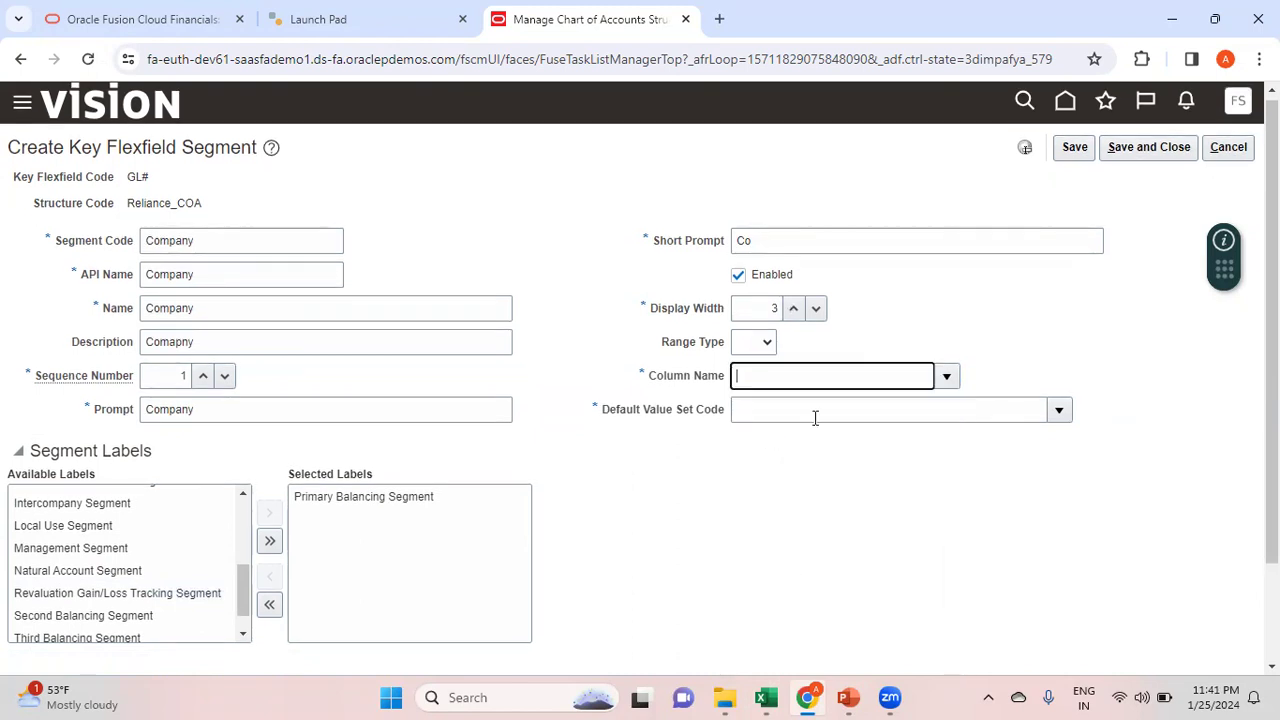
Search for the Reliance_Company value set, assign it as the Company segment's default value set code, and save and close the segment
click(877, 420)
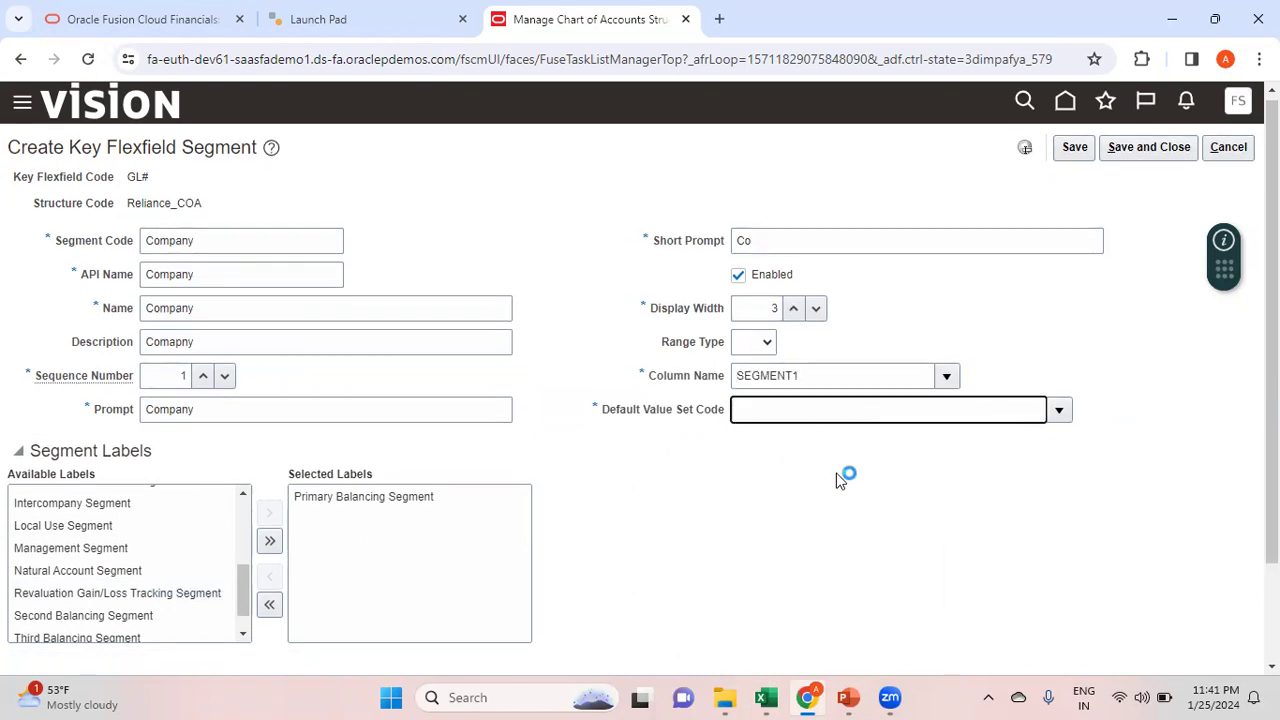
key(alt+Tab)
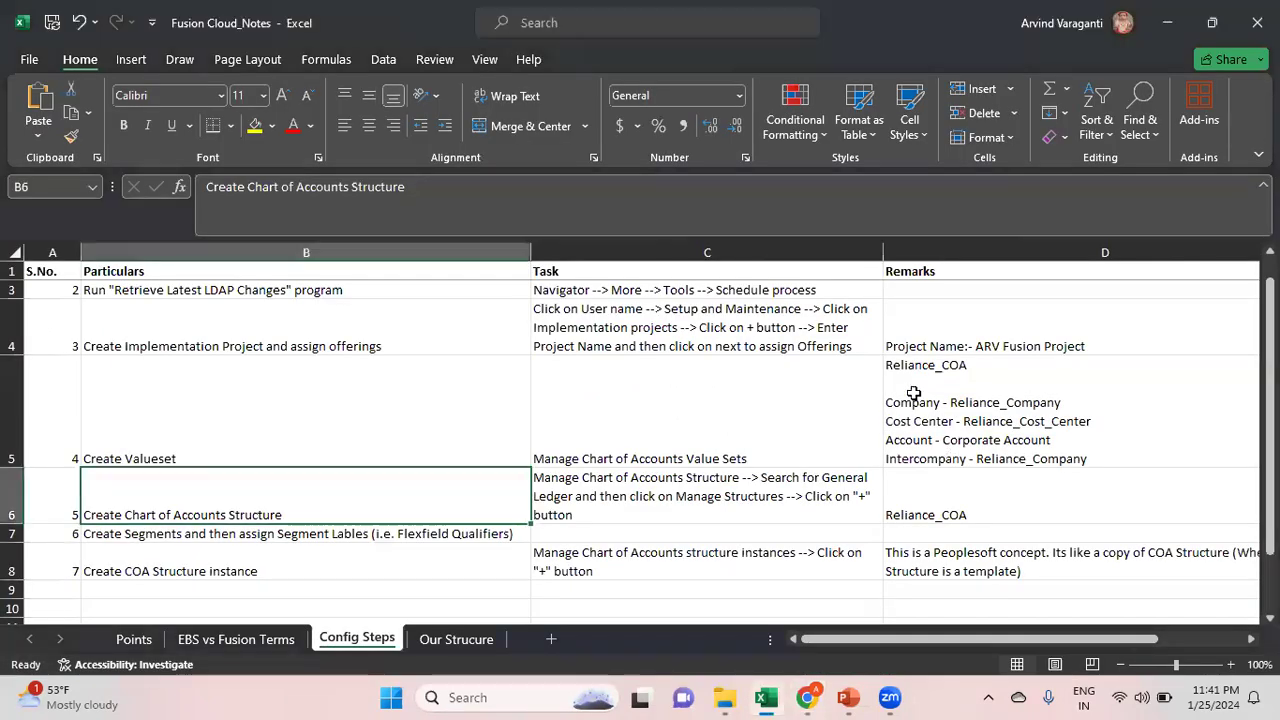
key(alt+Tab)
click(1059, 410)
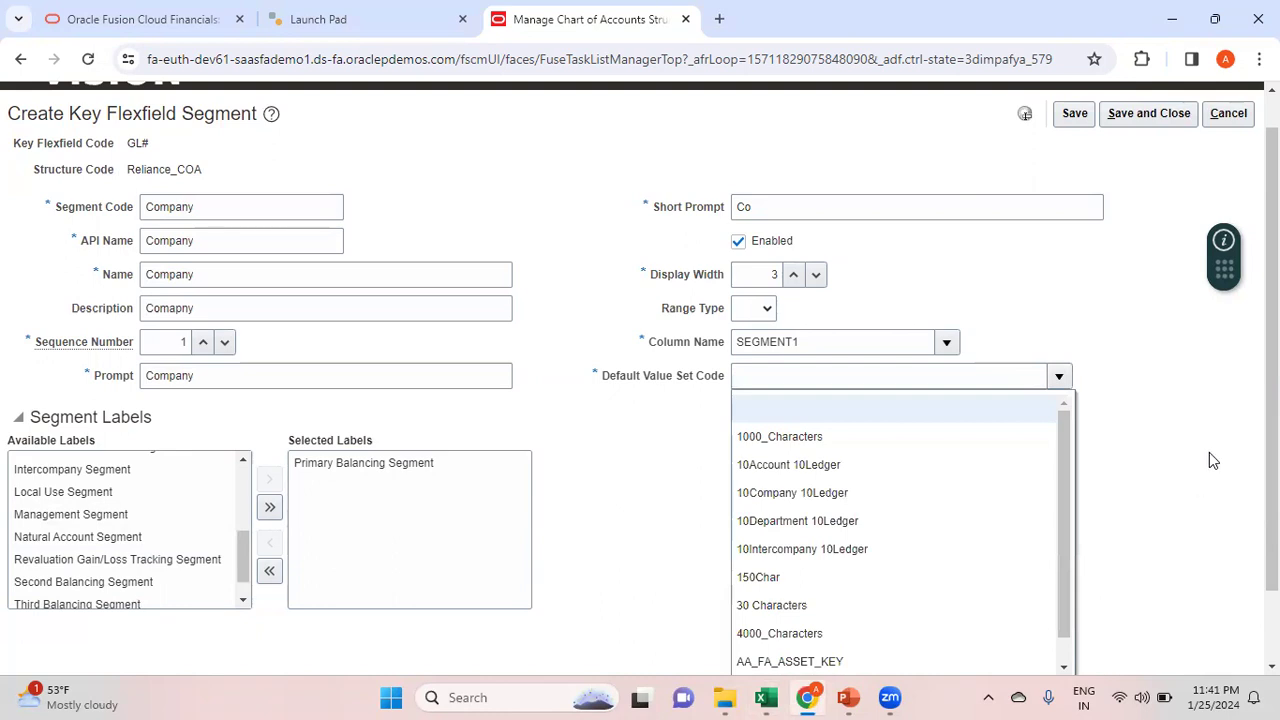
scroll(1270, 420, down, 1)
click(760, 606)
click(303, 287)
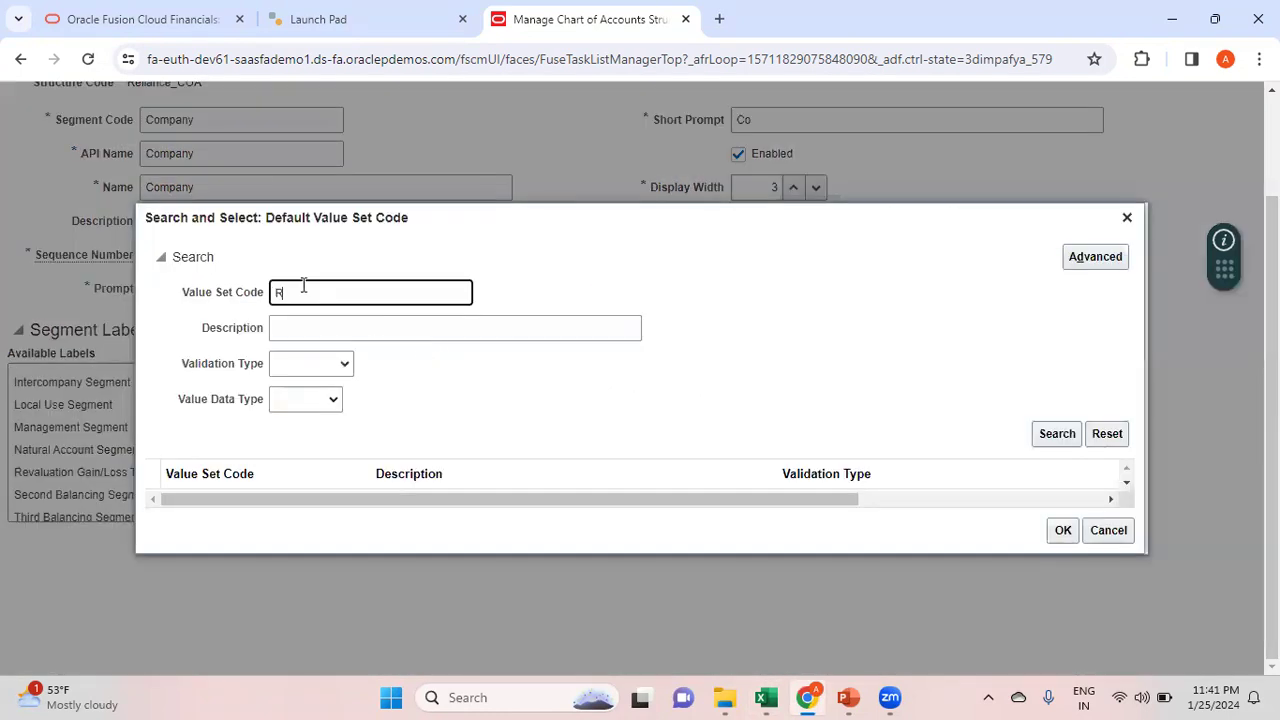
click(1059, 441)
double_click(338, 480)
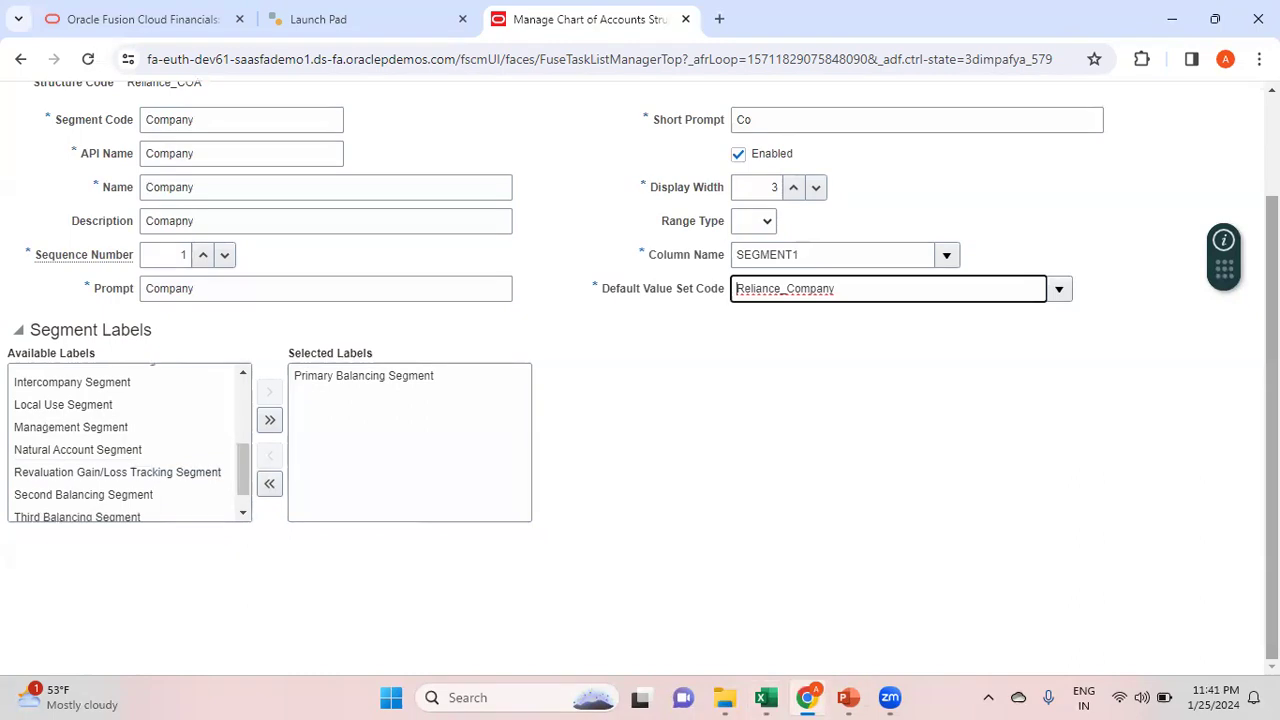
scroll(1150, 330, up, 2)
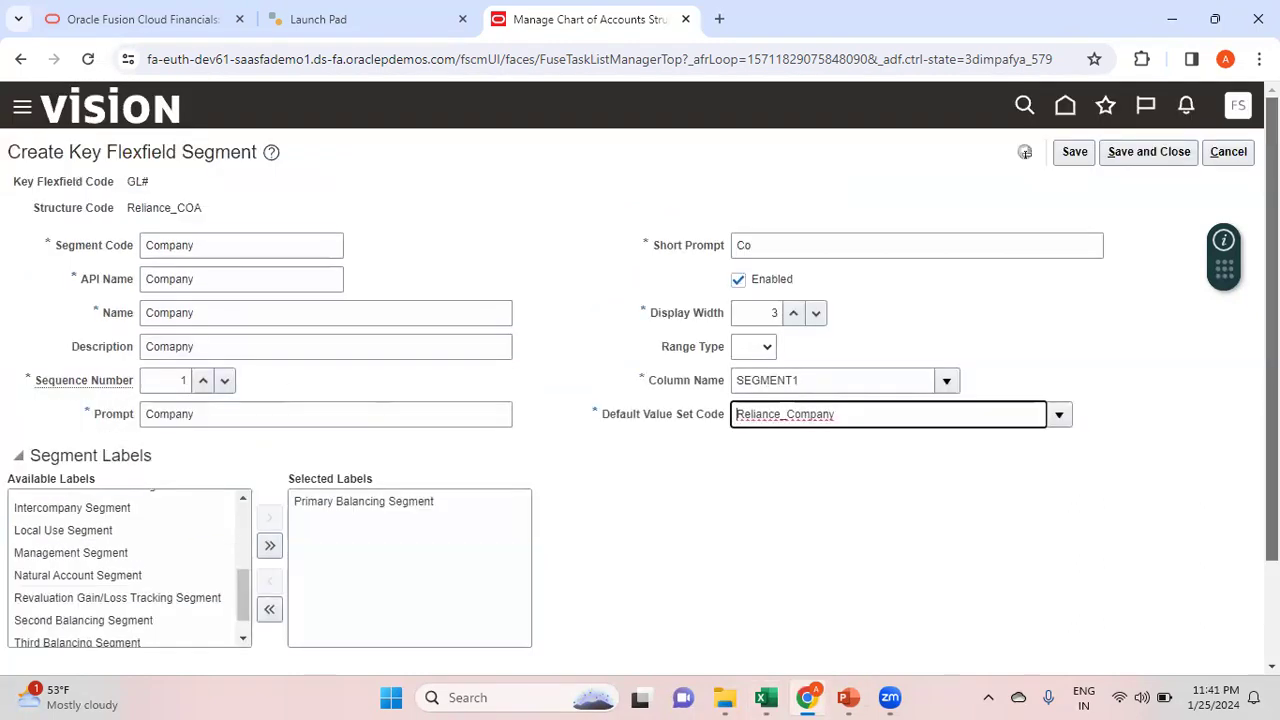
click(1140, 163)
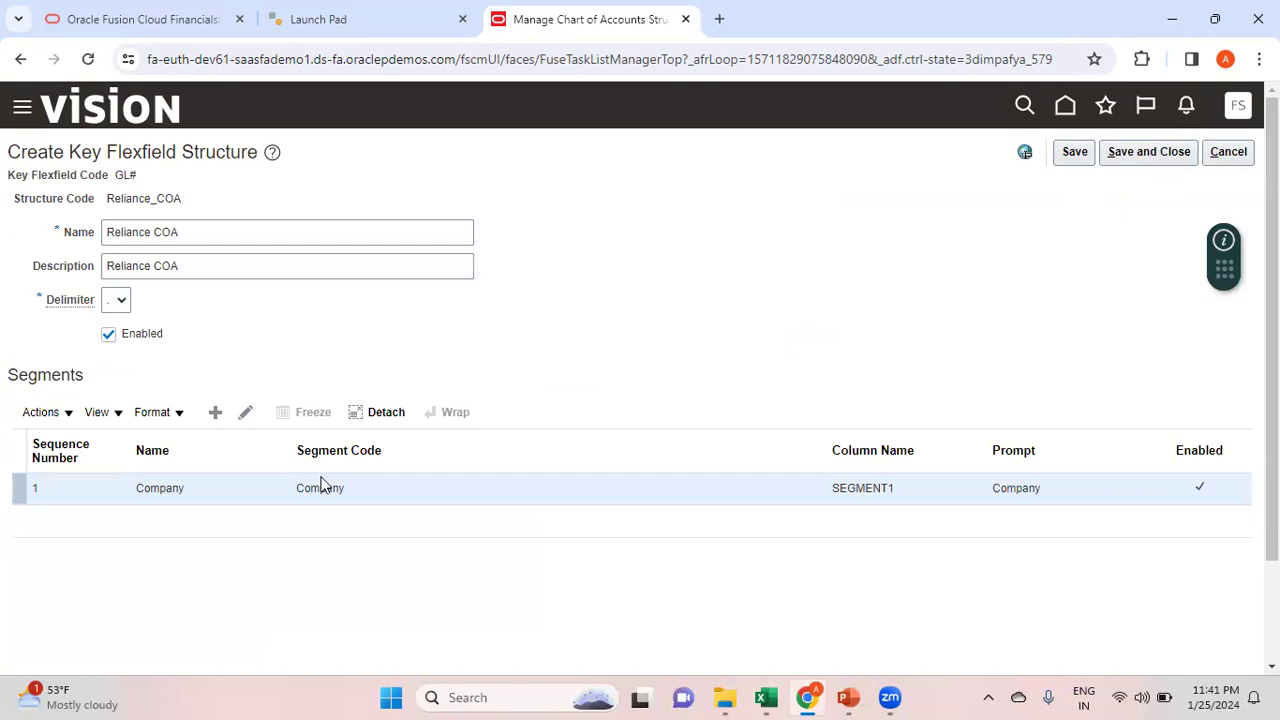
Add another segment to the Reliance_COA structure with the segment code Cost Center, following the segment list in the Fusion Cloud_Notes workbook
click(216, 413)
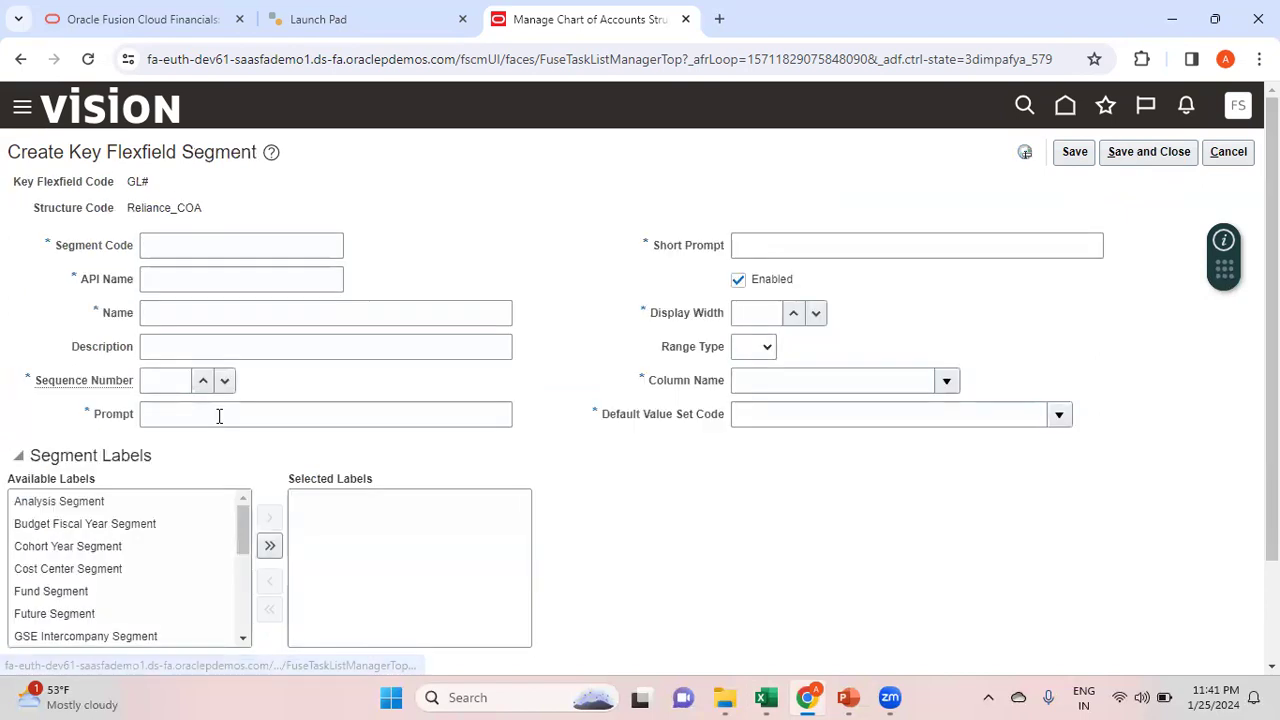
click(231, 251)
key(alt+Tab)
key(alt+Tab)
text(C)
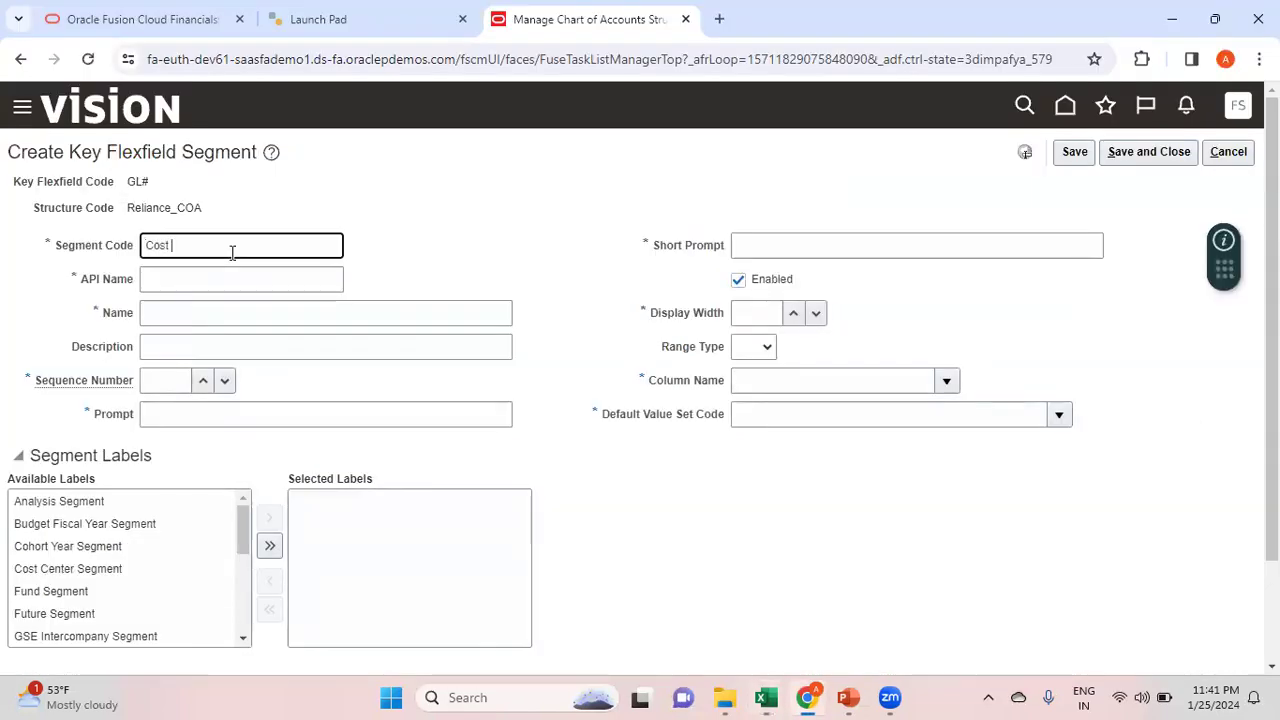
text(ost Center)
key(Tab)
key(alt+Tab)
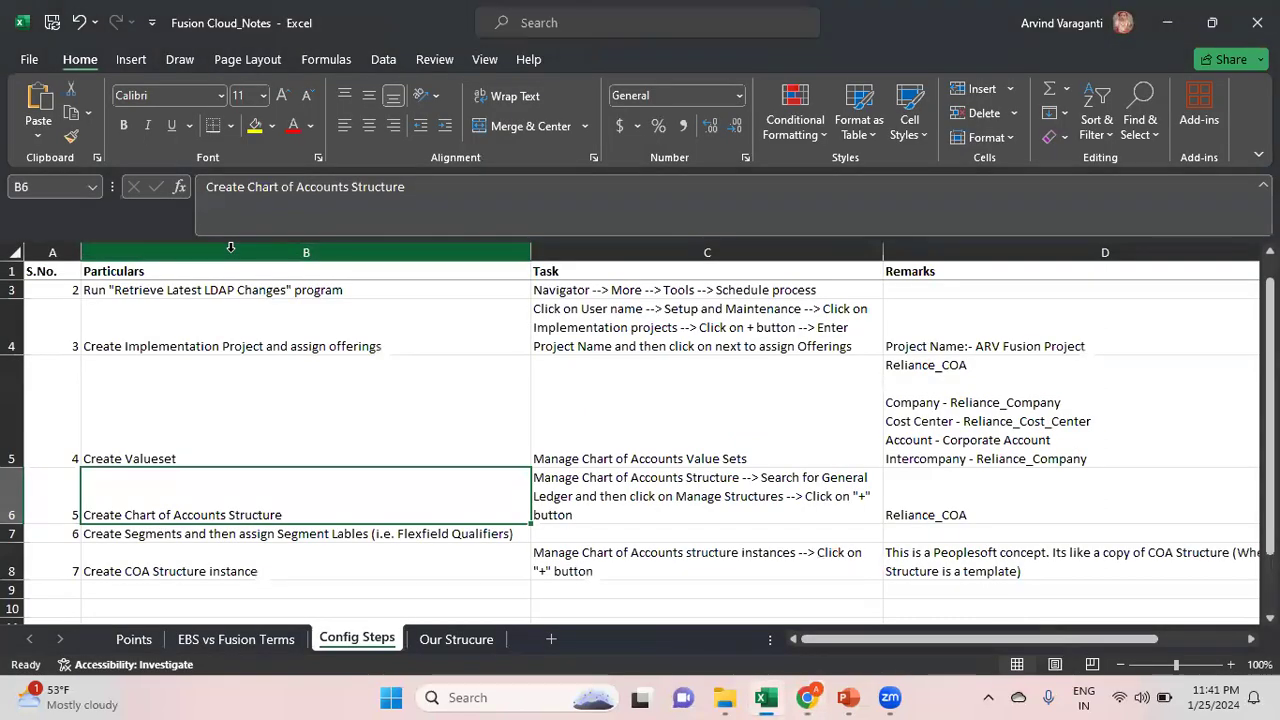
key(alt+Tab)
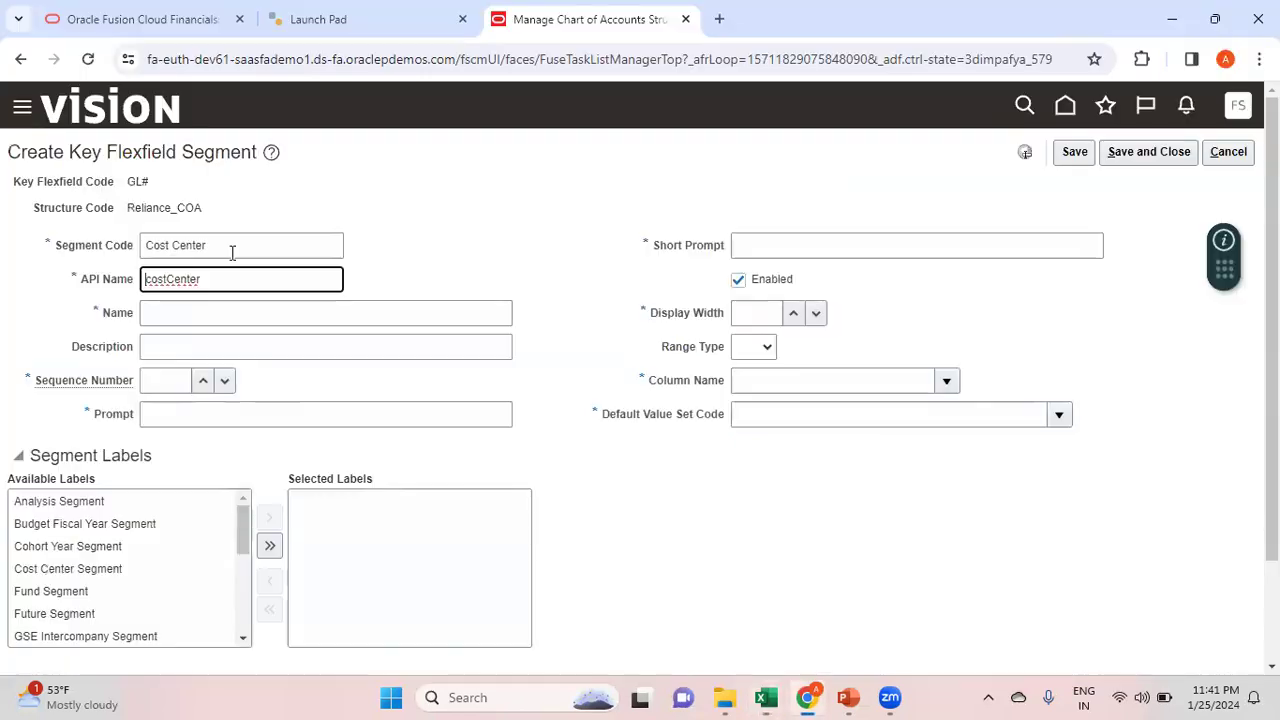
Set the segment's name, description and prompt to Cost Center with sequence number 2, and assign the Cost Center Segment label
click(188, 312)
text(Cost DCenter)
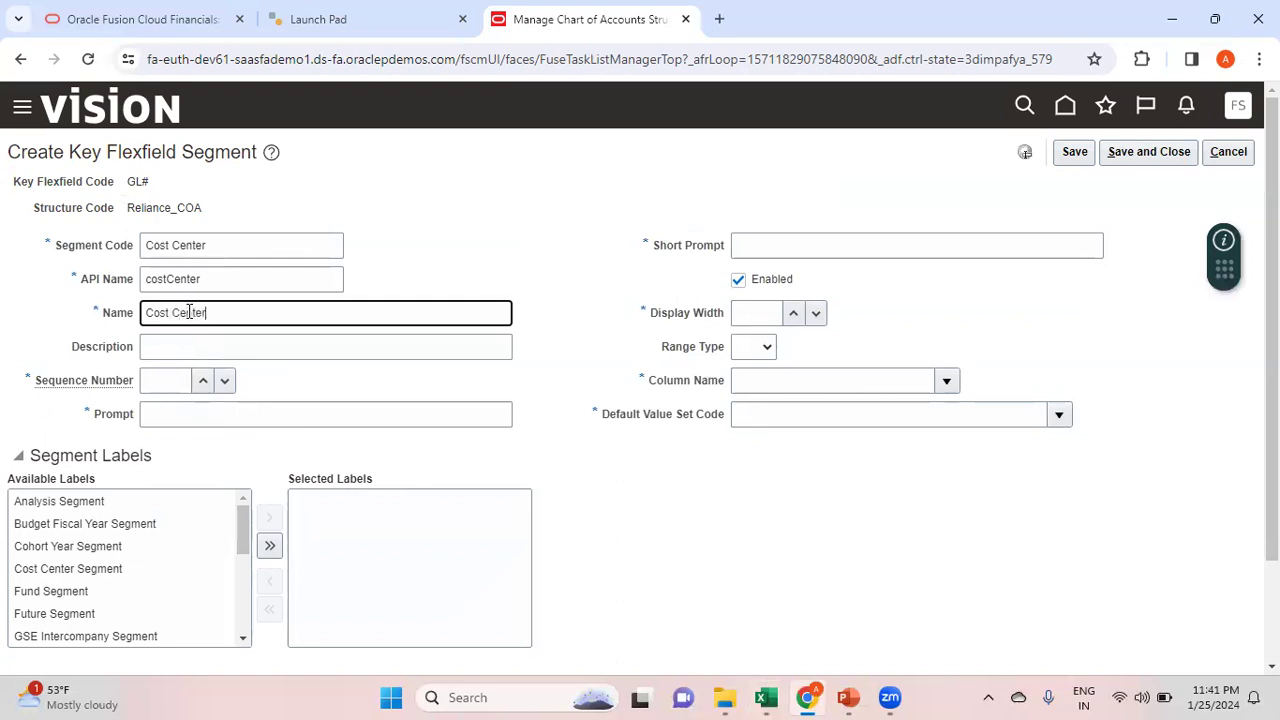
key(Tab)
text(Cost)
key(Tab)
text(2)
click(197, 416)
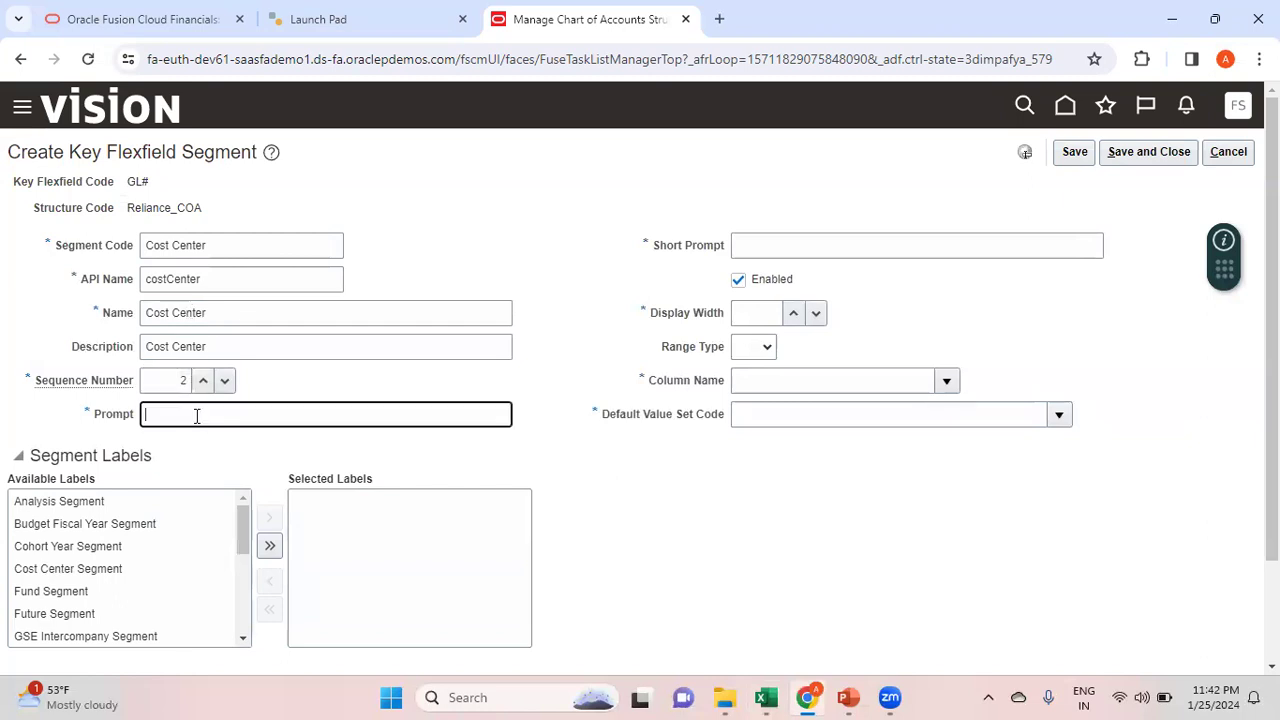
text(Cost Center)
click(105, 570)
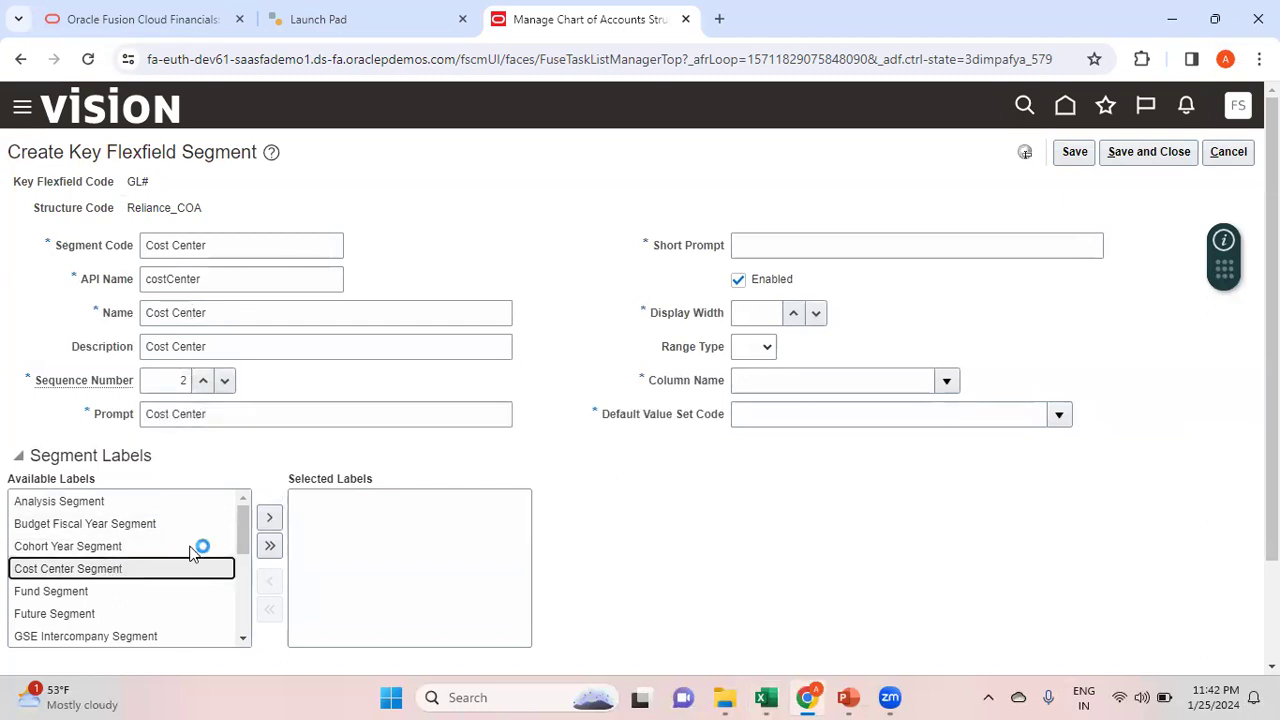
click(269, 518)
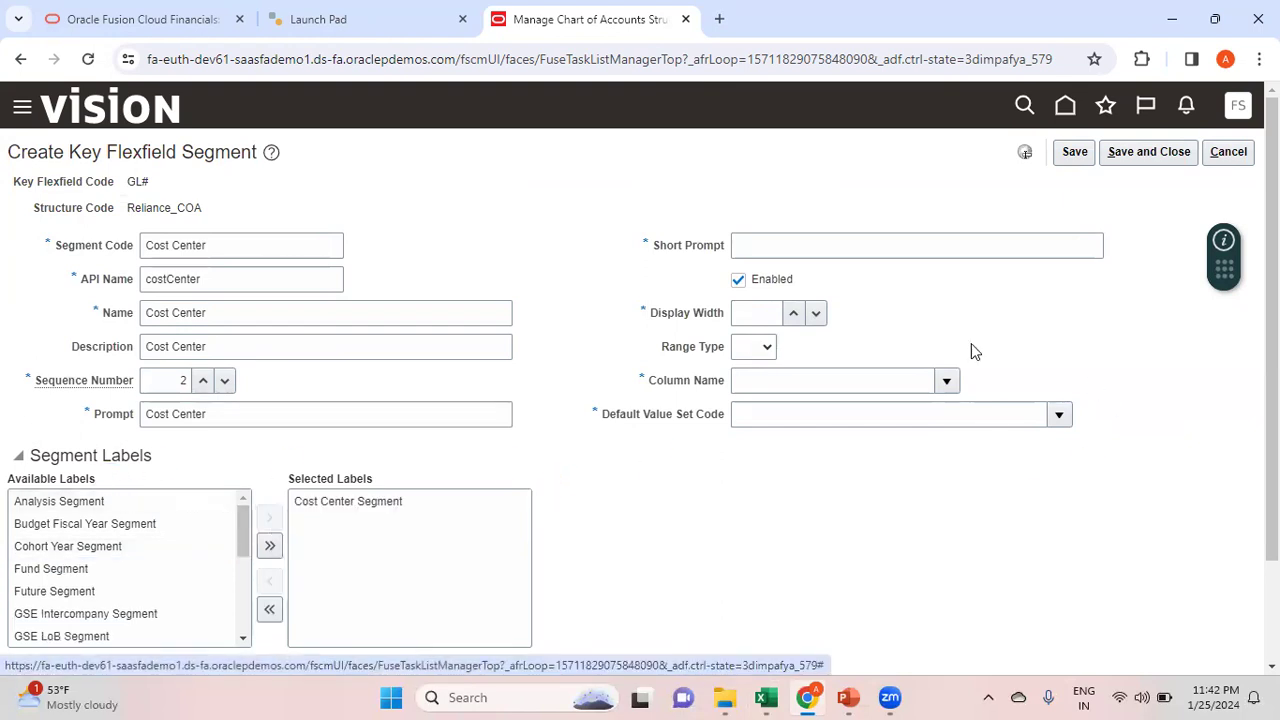
Give the Cost Center segment the short prompt CC, a display width of 4 and the column name SEGMENT2
click(770, 247)
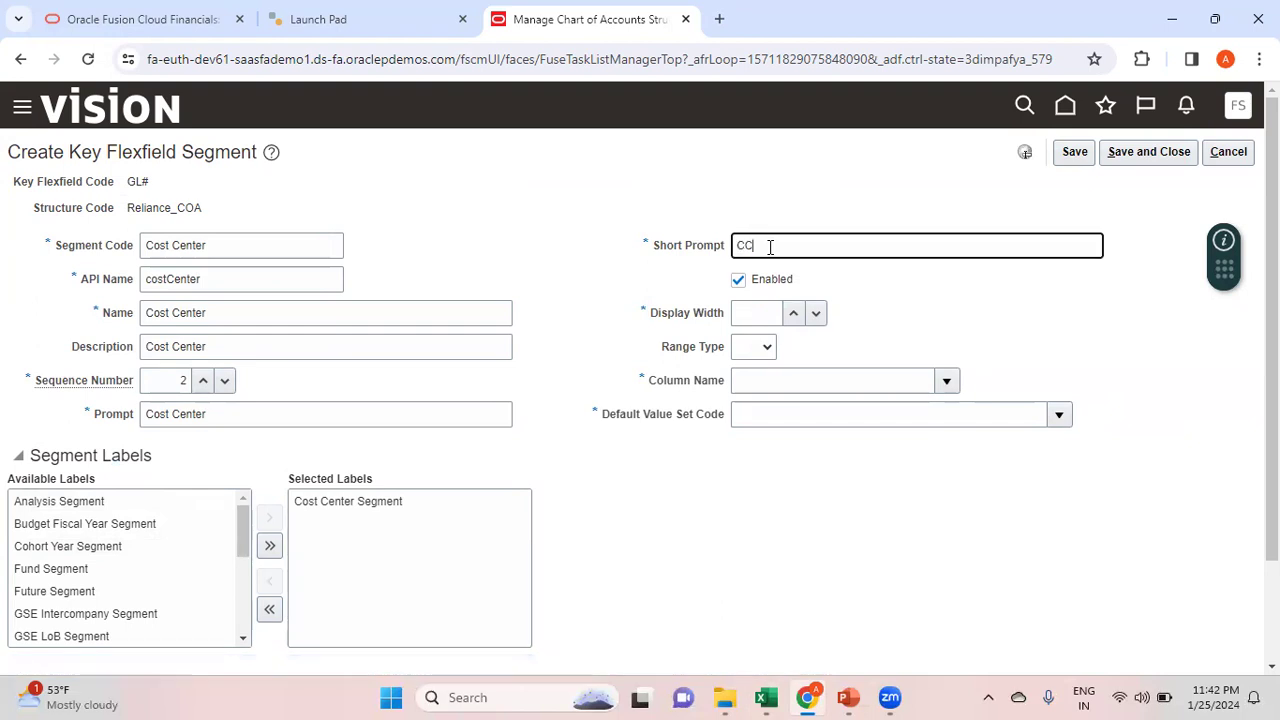
click(758, 315)
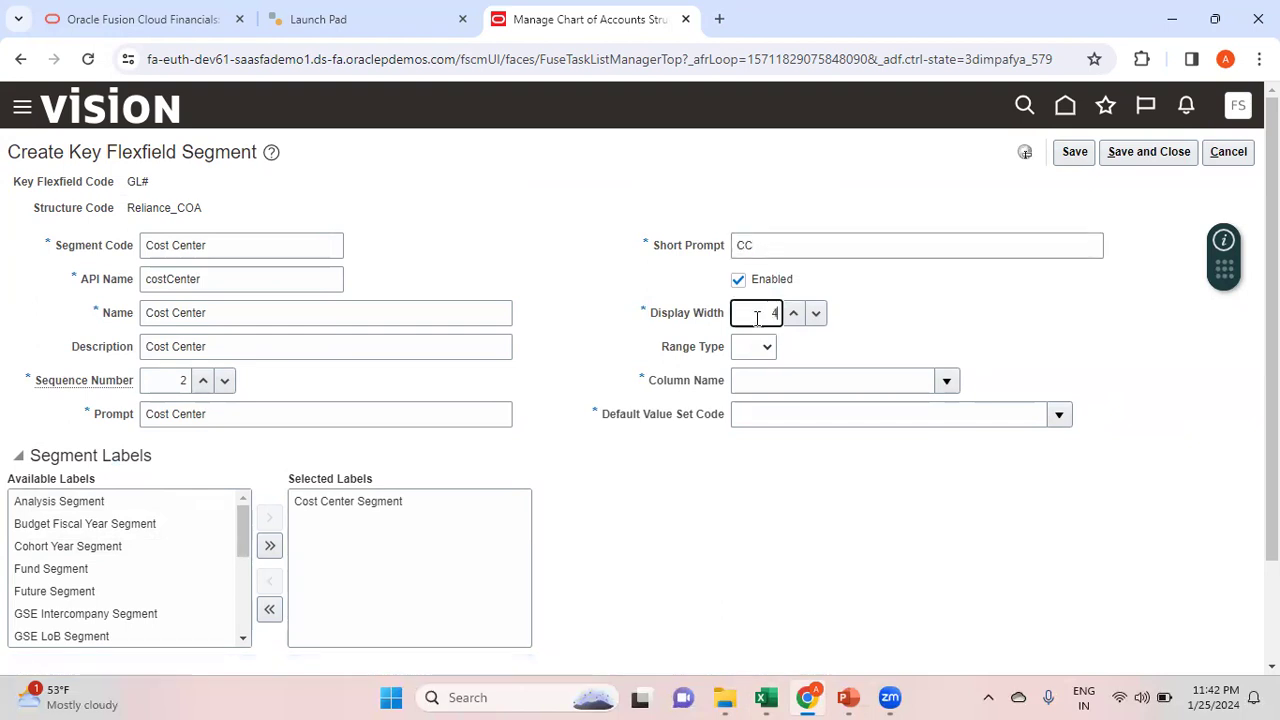
click(946, 380)
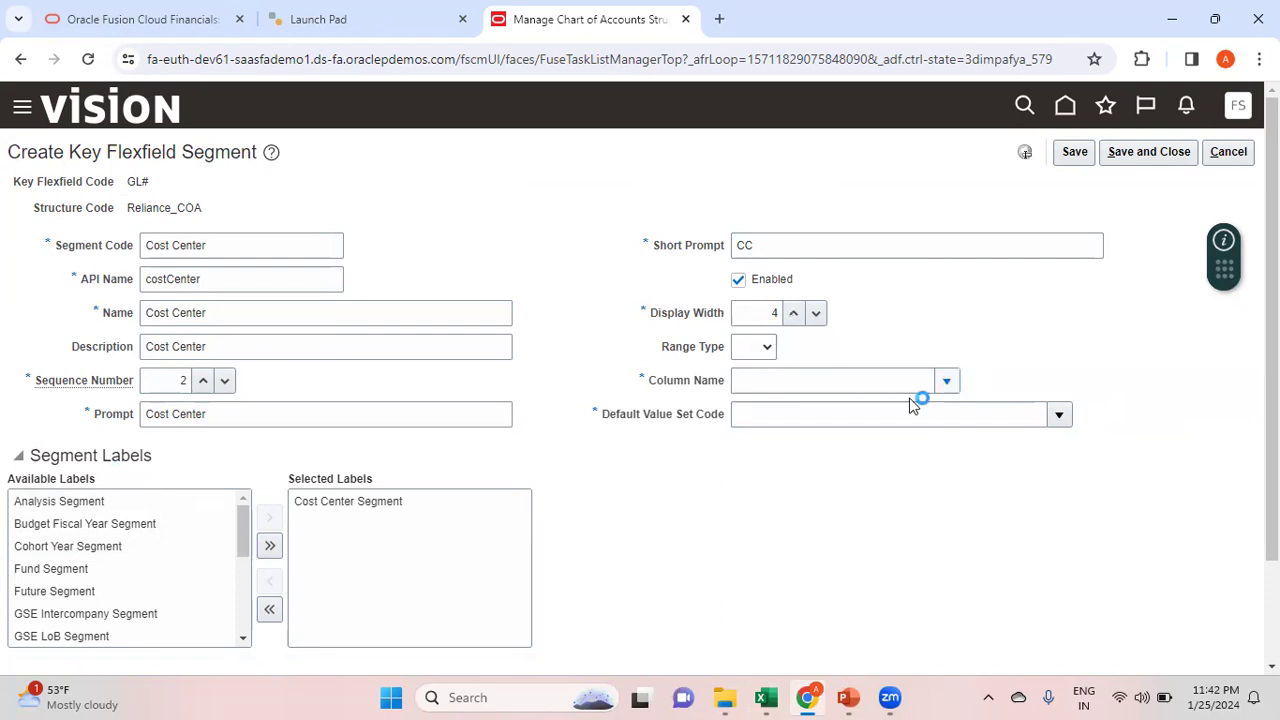
click(777, 463)
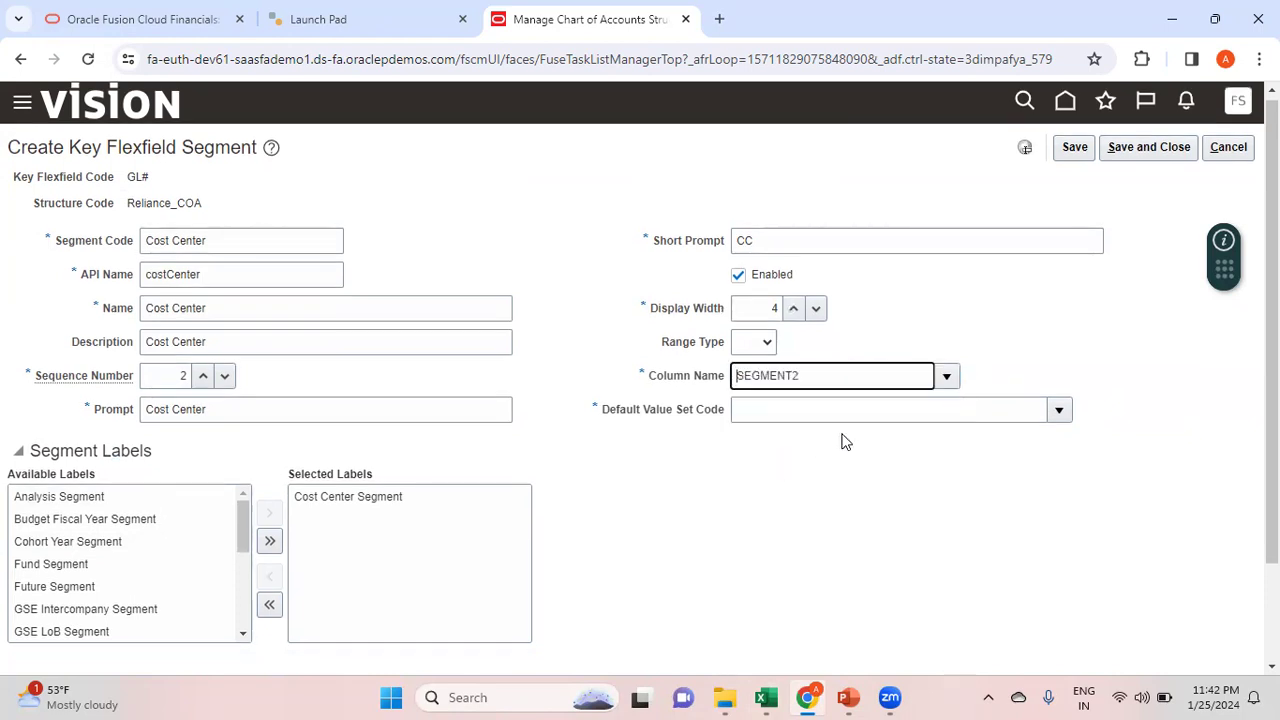
Search value sets for Rel%, assign Reliance_Cost_Center as the Cost Center segment's default value set code, and save and close the segment
click(910, 414)
click(1059, 411)
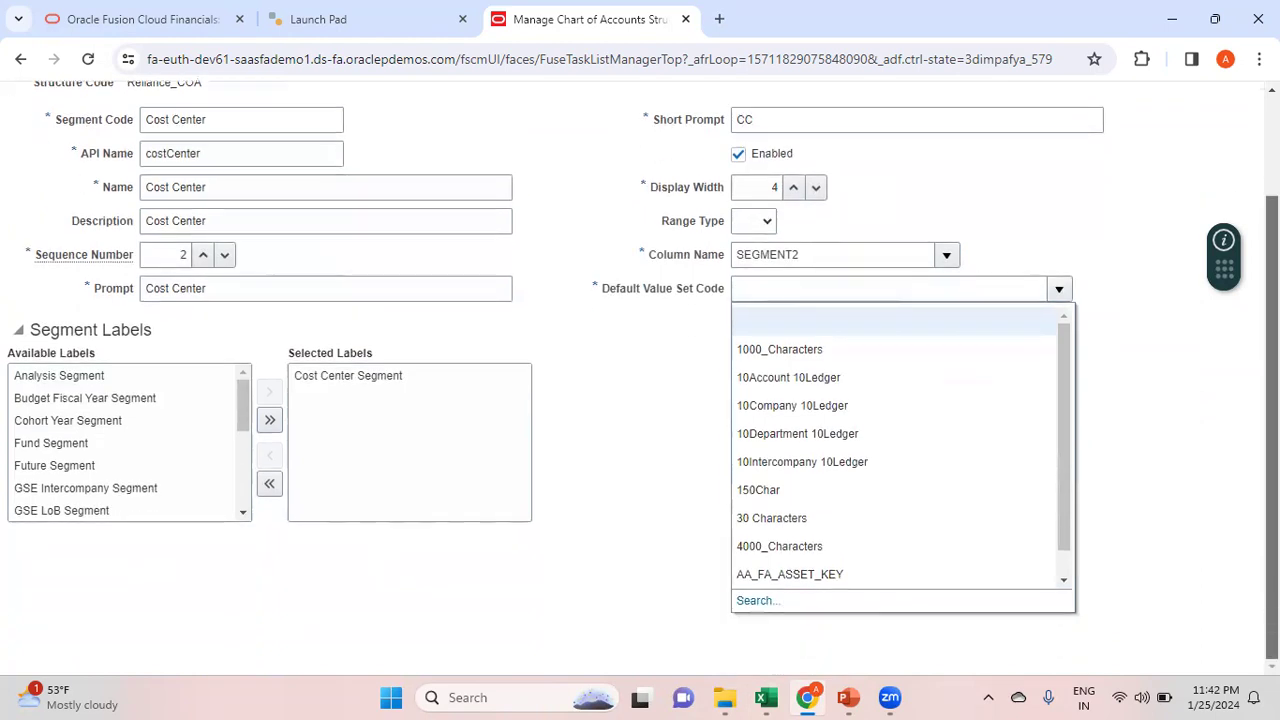
click(762, 606)
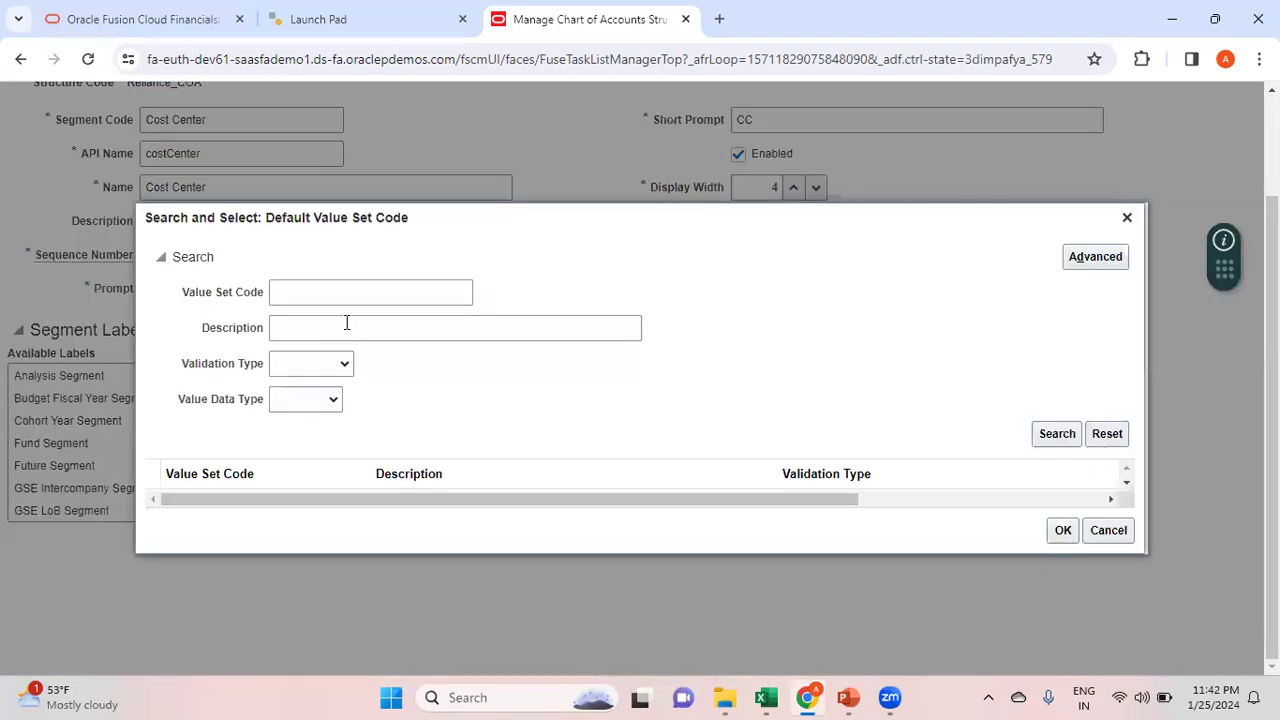
click(307, 291)
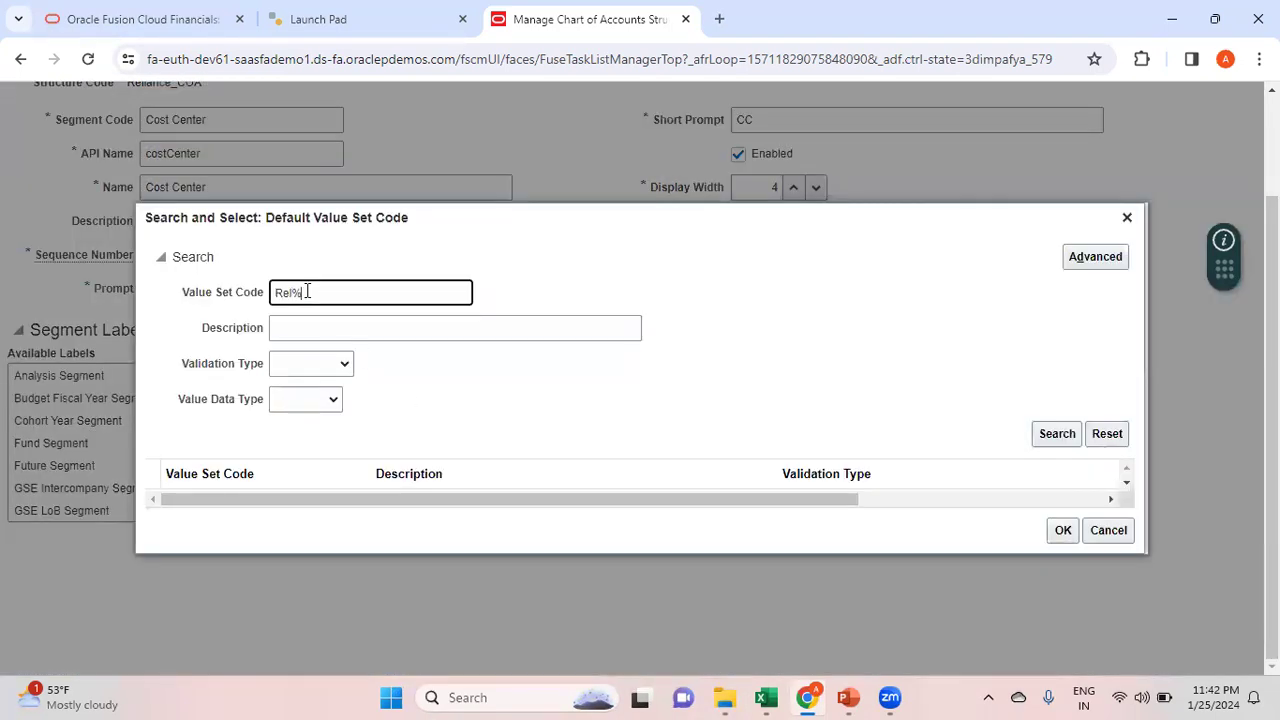
click(1058, 433)
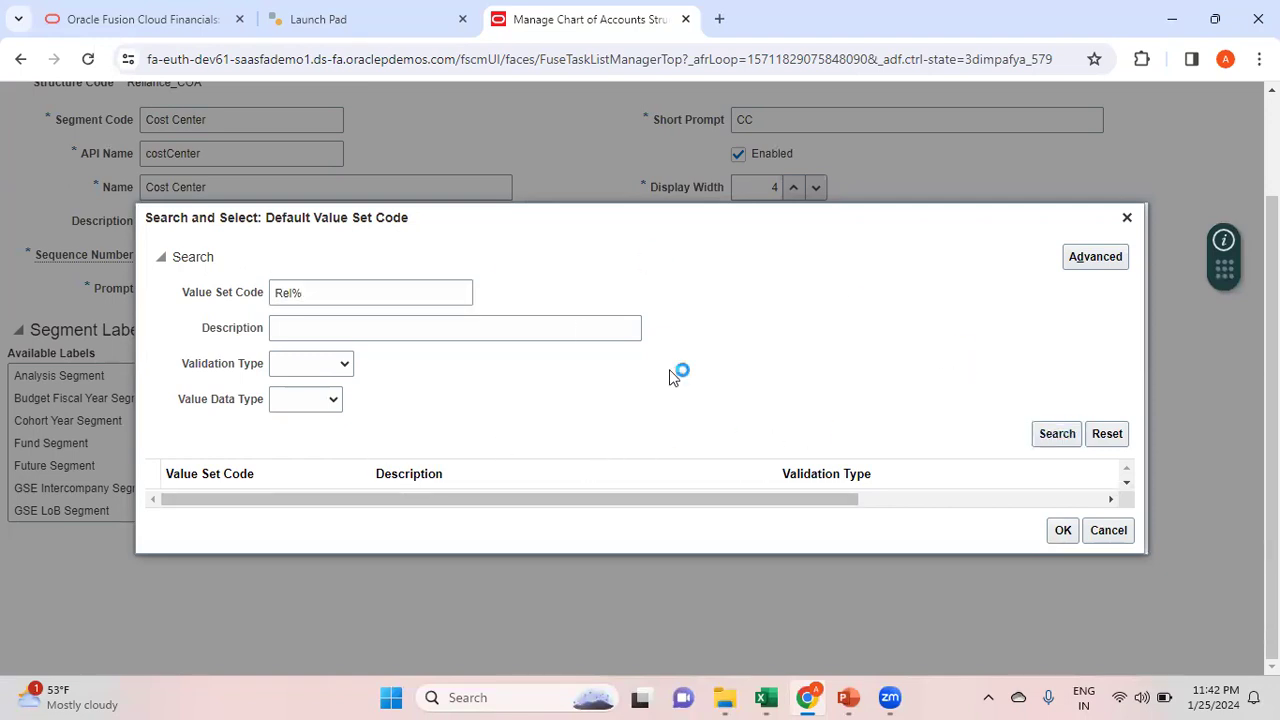
key(Return)
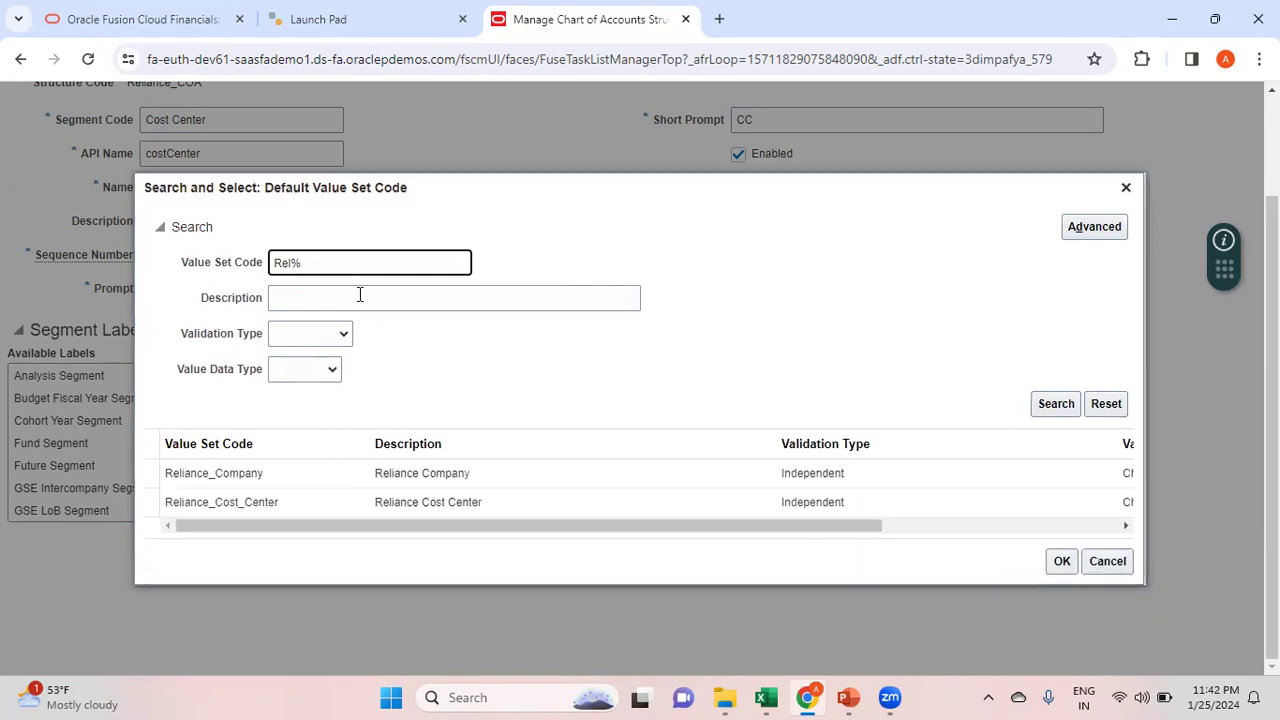
double_click(336, 502)
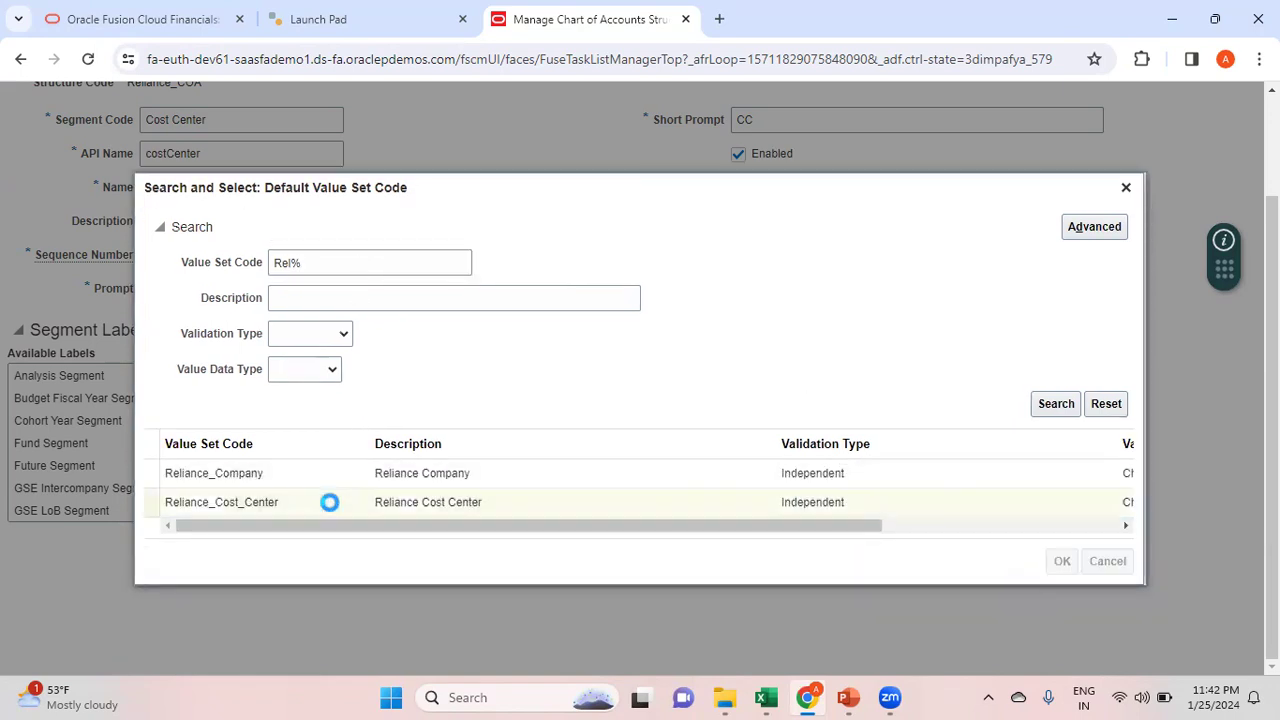
scroll(1130, 505, up, 2)
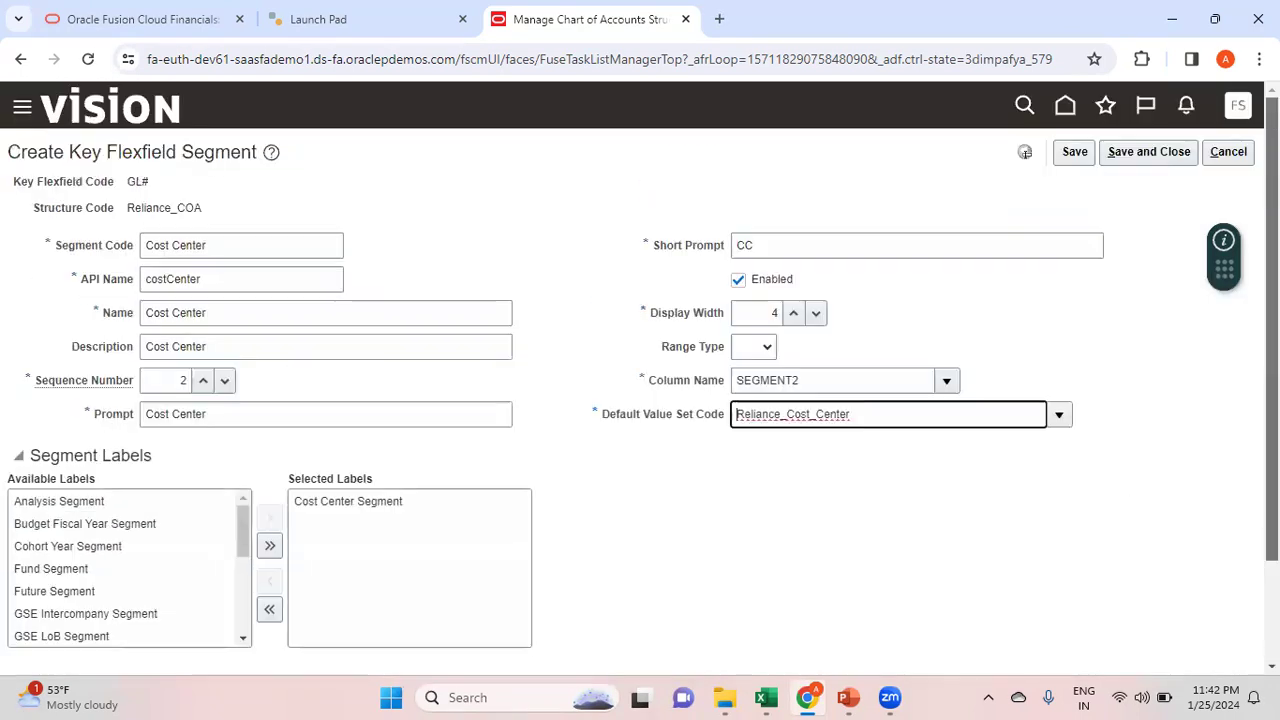
click(1157, 151)
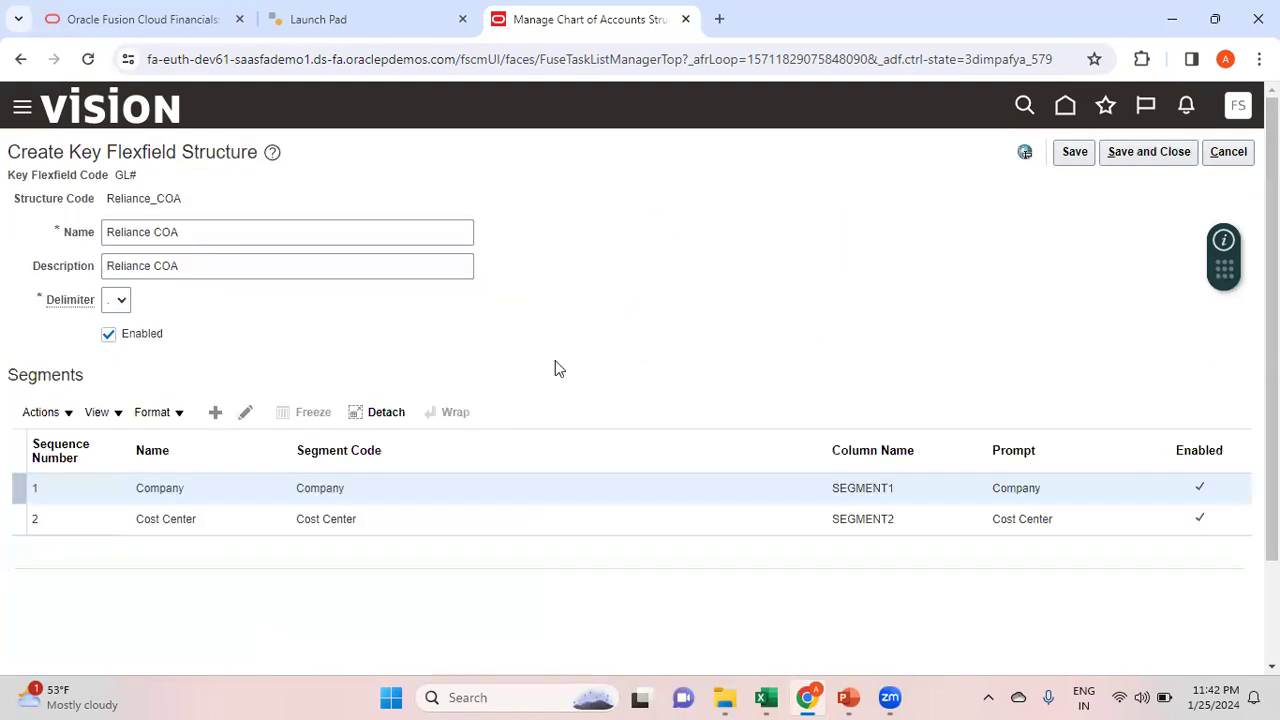
Add a third segment to the structure with the segment code Account, as listed in the Fusion Cloud_Notes workbook
click(216, 413)
click(209, 248)
key(alt+Tab)
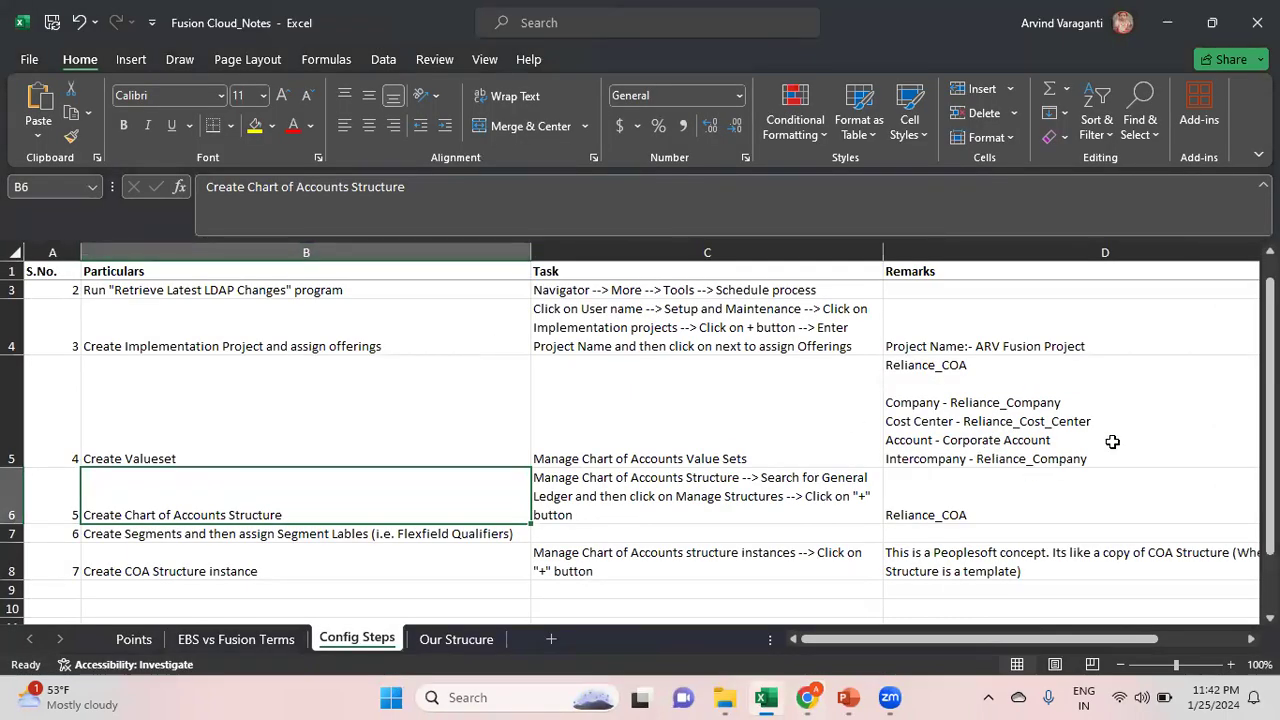
key(alt+Tab)
text(Acco)
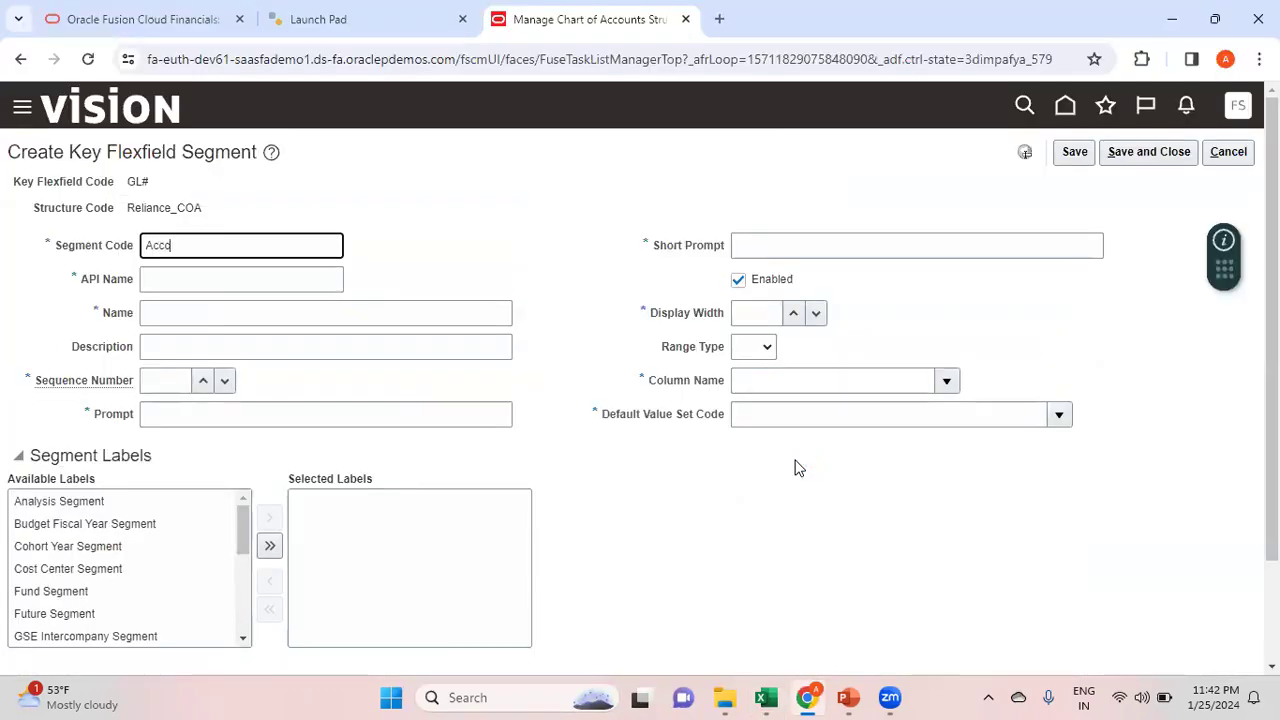
key(Tab)
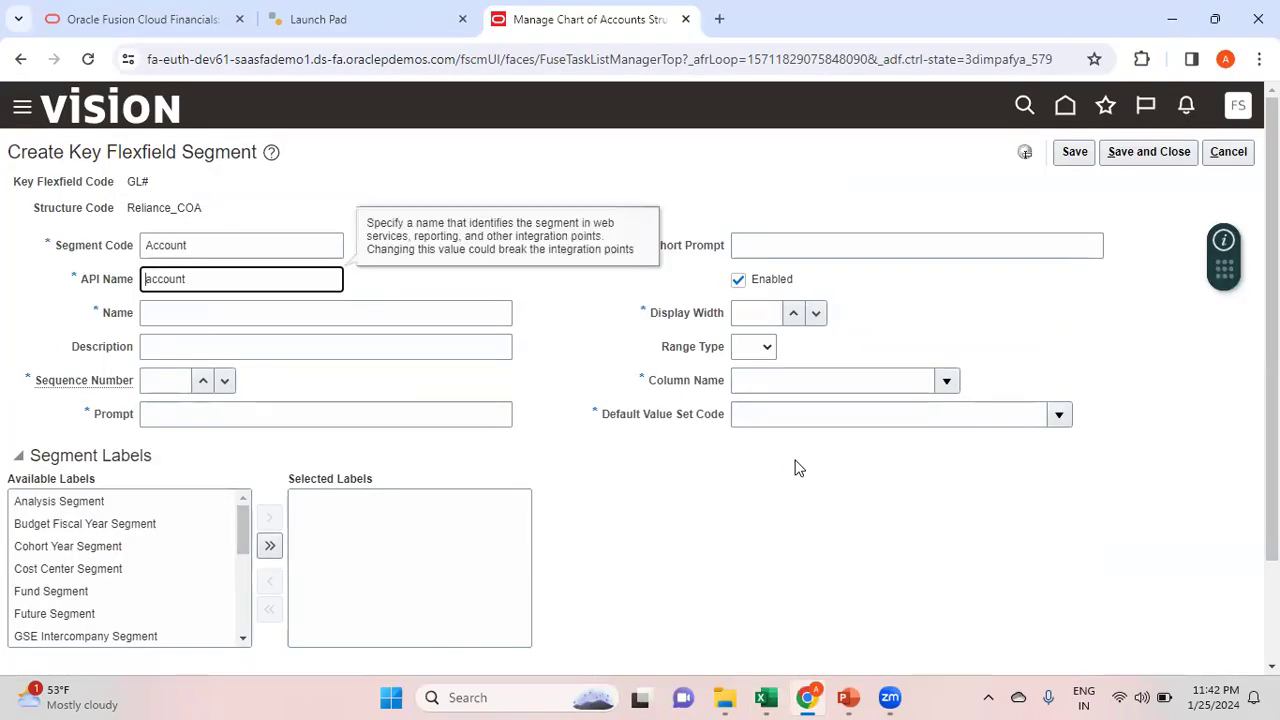
Set the segment's name, description and prompt to Account and its sequence number to 3
key(Tab)
text(Account)
key(Tab)
text(Account)
key(Tab)
text(3)
key(Tab)
text(Account)
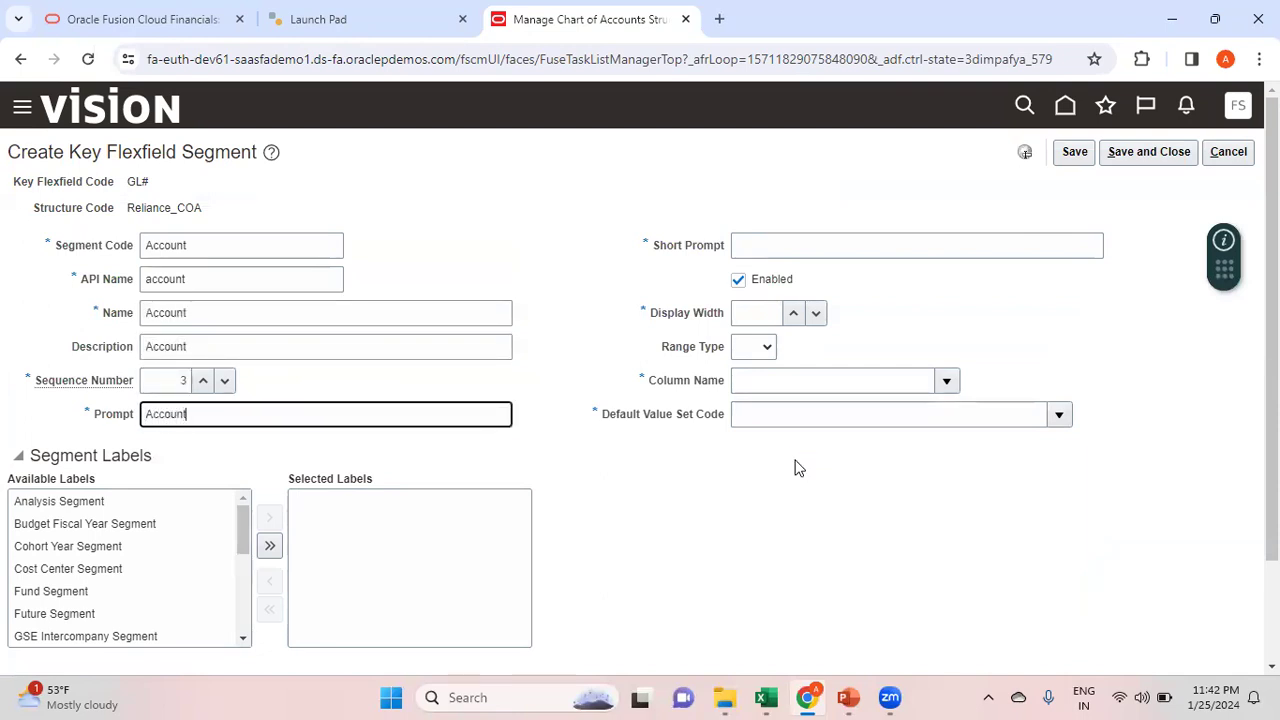
Assign the Natural Account Segment label to the Account segment
drag(242, 542, 240, 605)
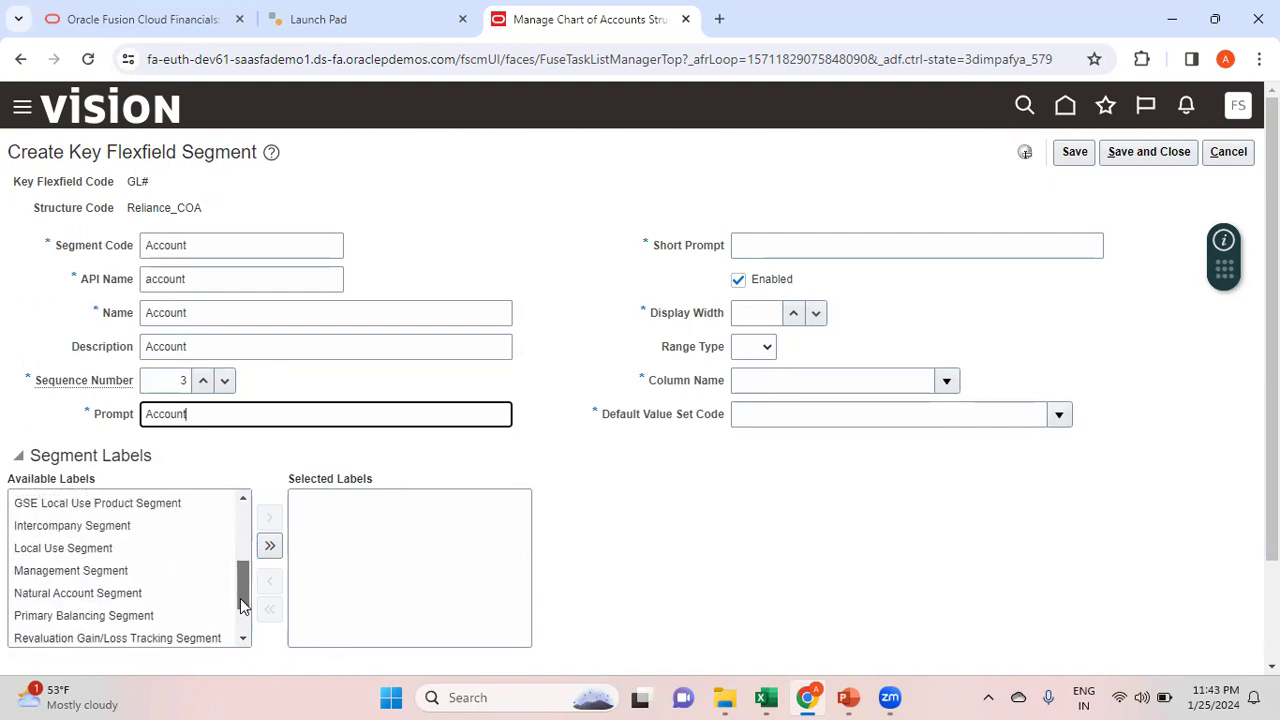
click(151, 591)
click(272, 518)
Set the Account segment's short prompt to Acc, its display width to 4 and its column name to SEGMENT3
click(768, 244)
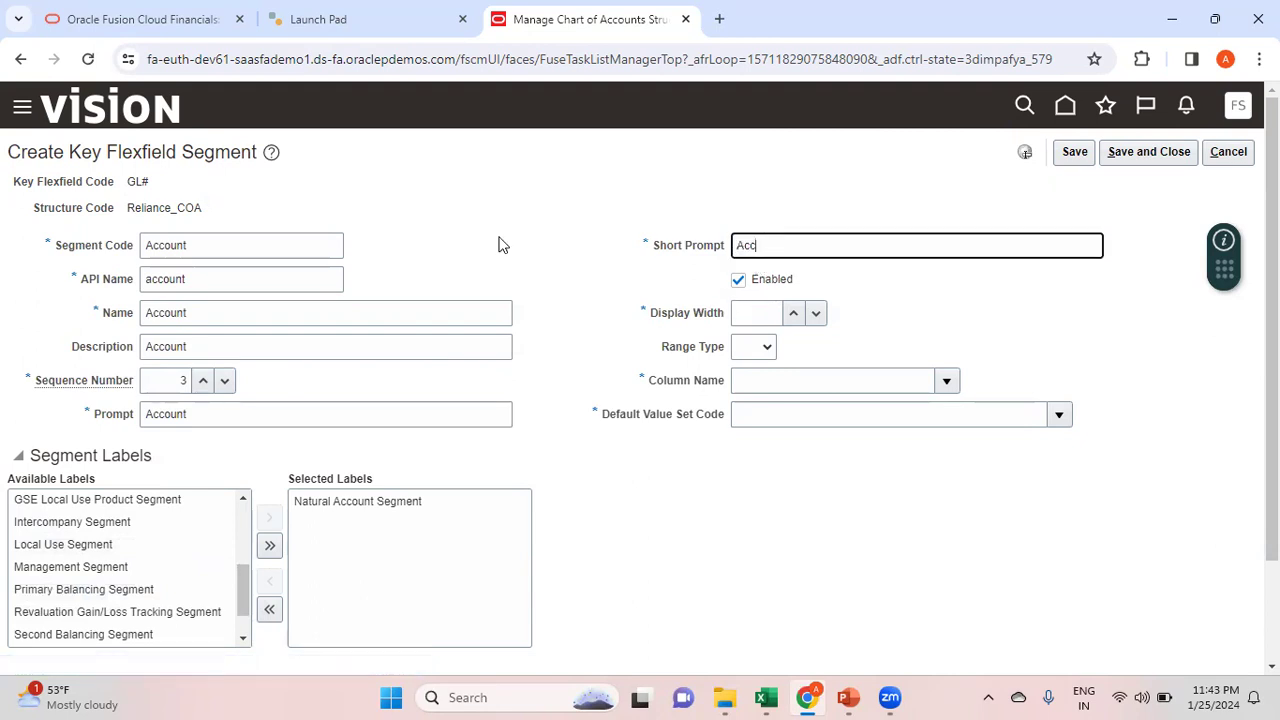
click(760, 316)
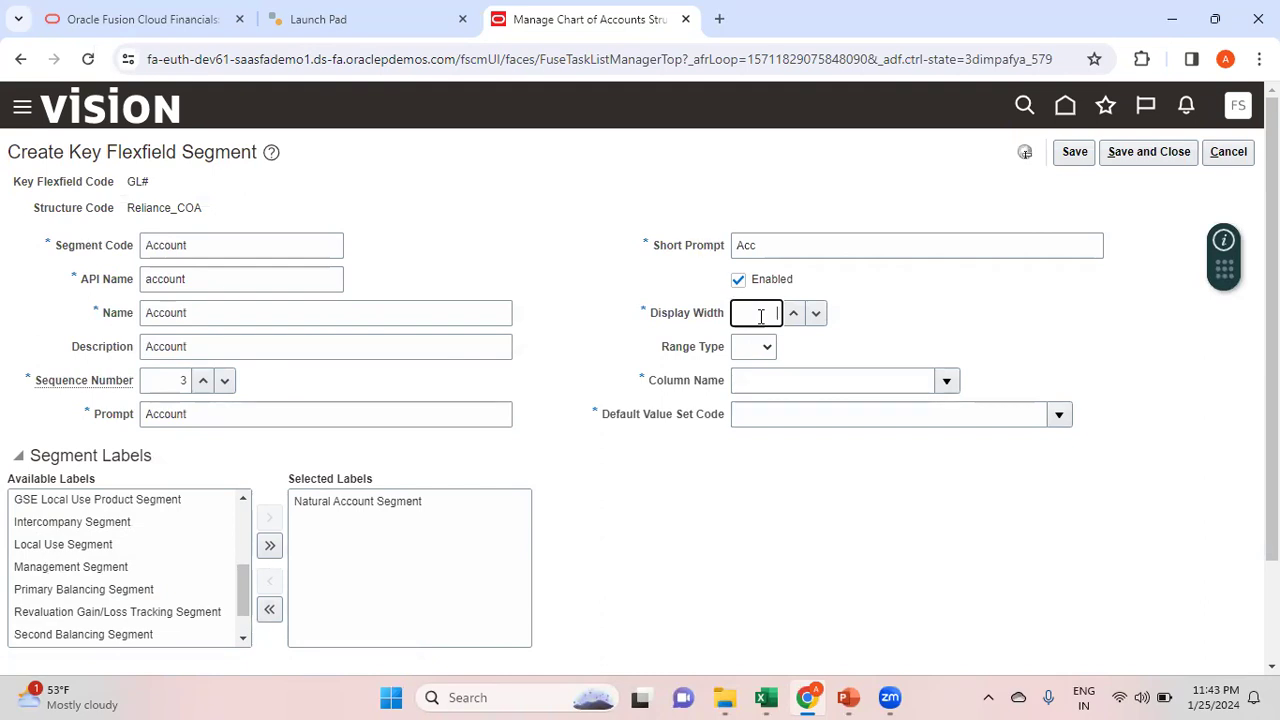
click(946, 380)
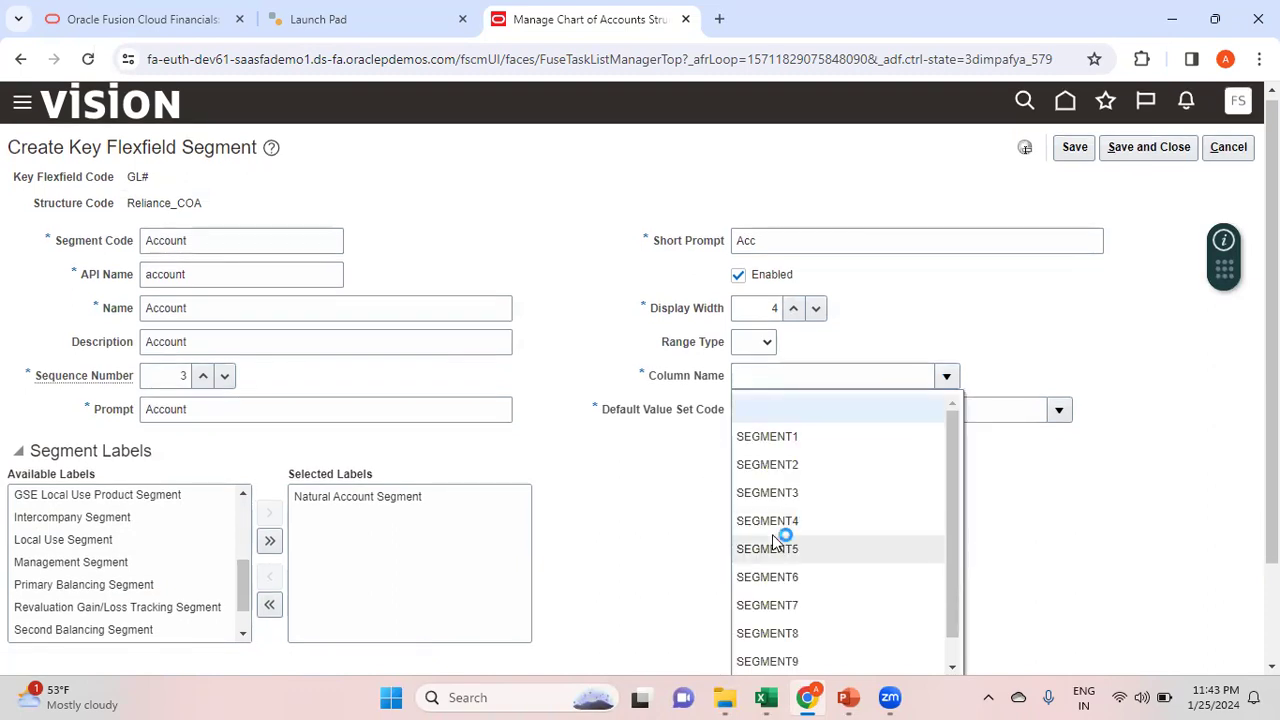
click(790, 493)
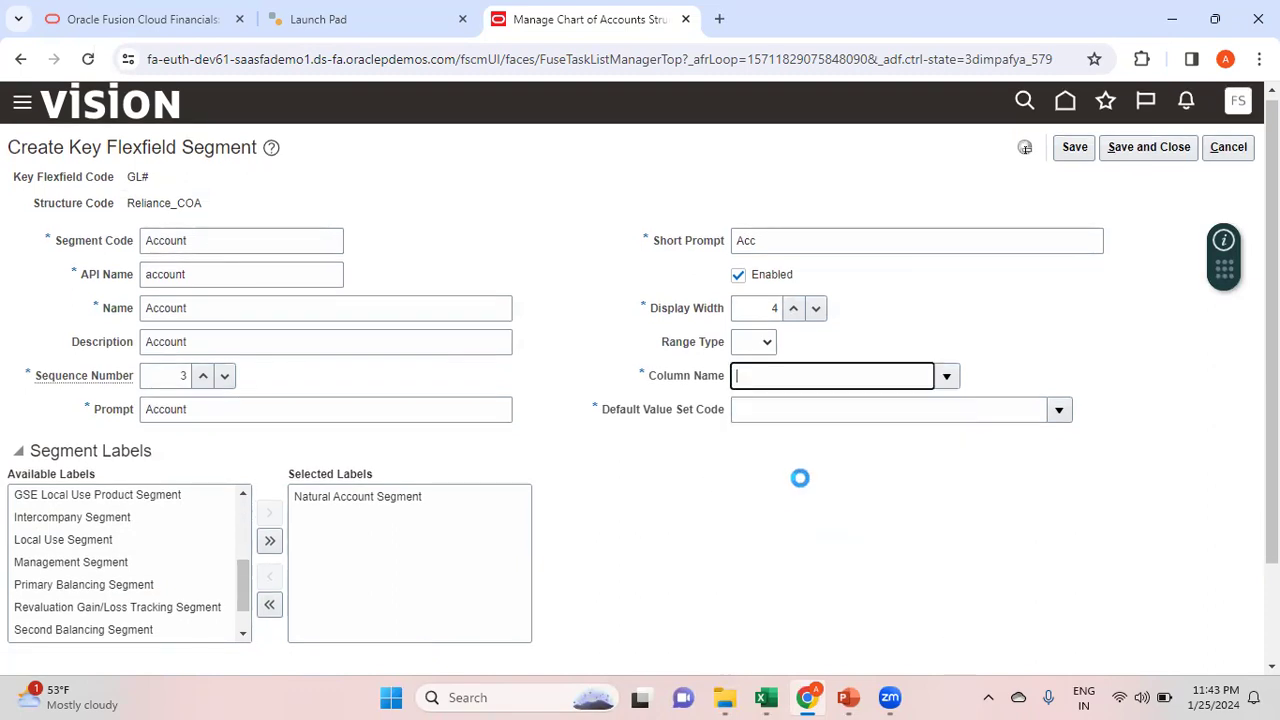
Search value sets by the description Corporate Account, assign Corporate Account as the segment's default value set code, and save and close the segment
click(948, 412)
key(alt+Tab)
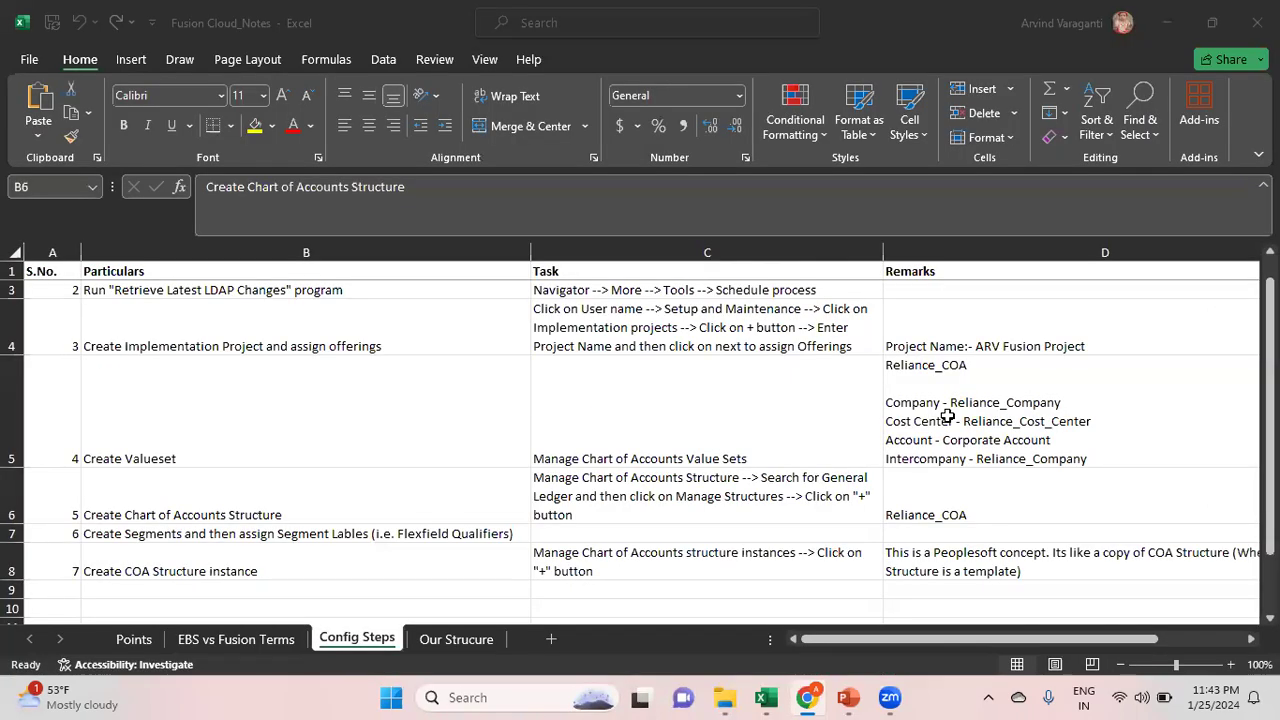
key(alt+Tab)
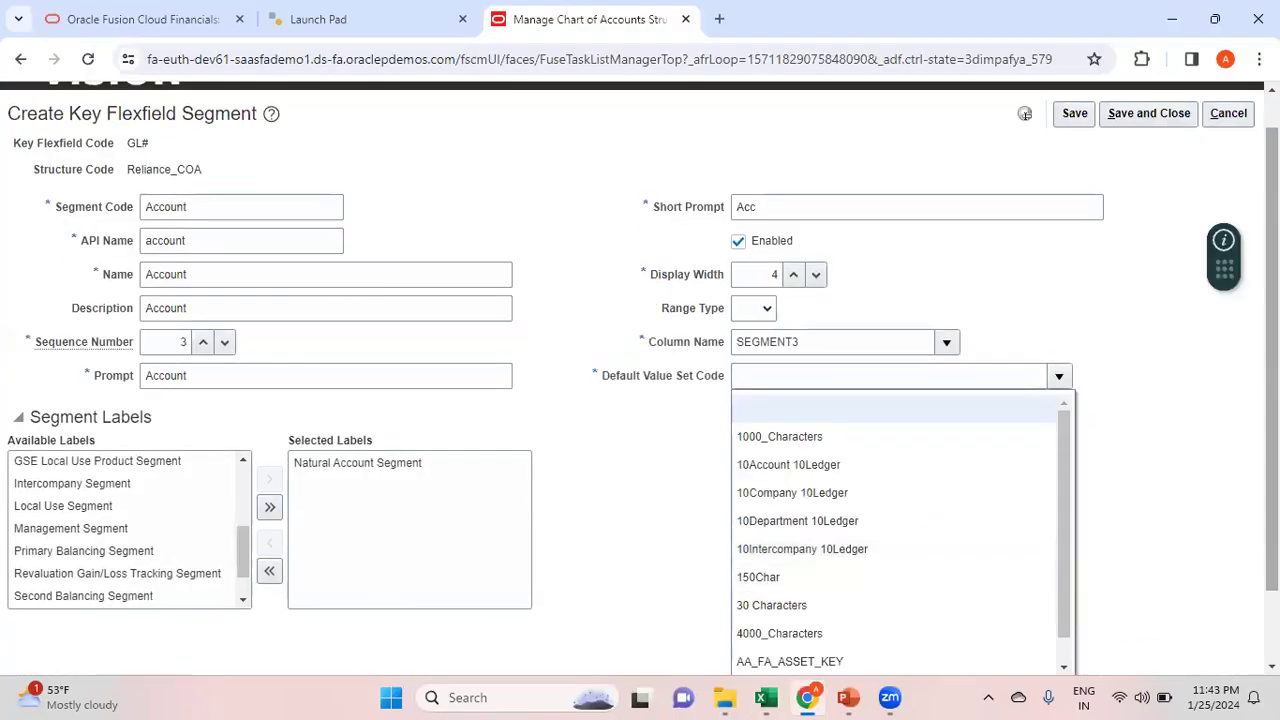
click(762, 603)
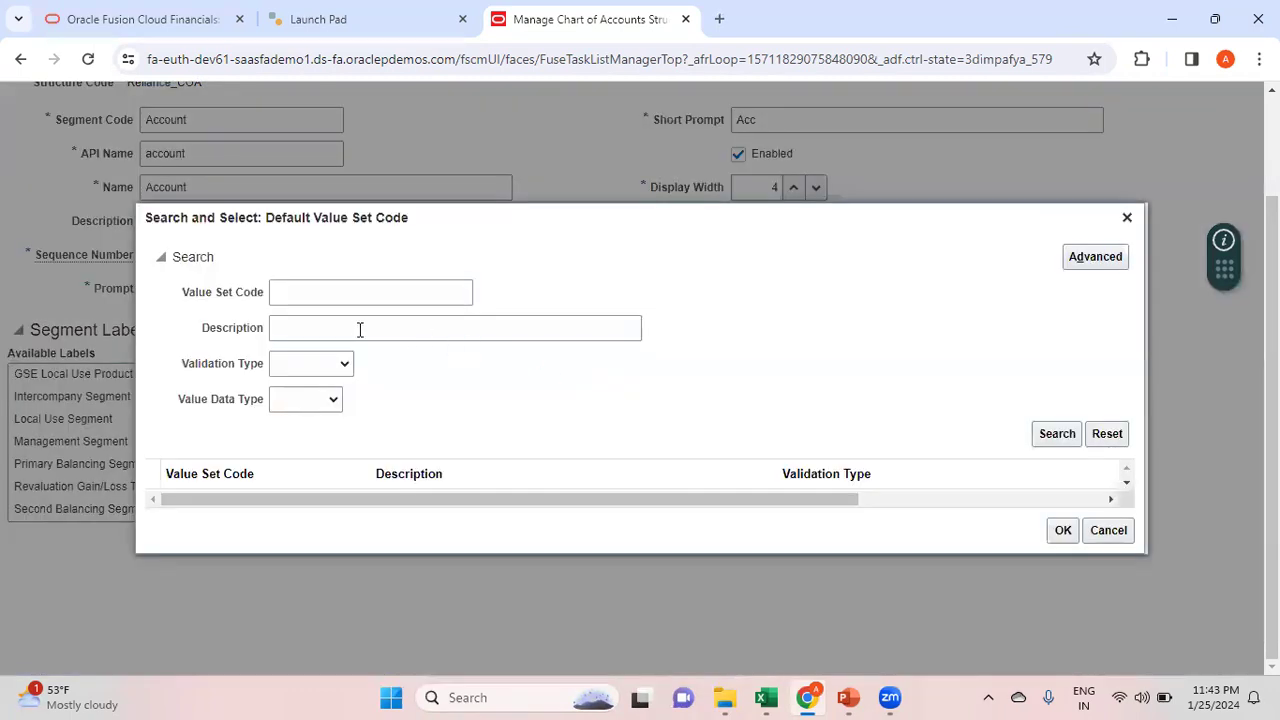
click(356, 329)
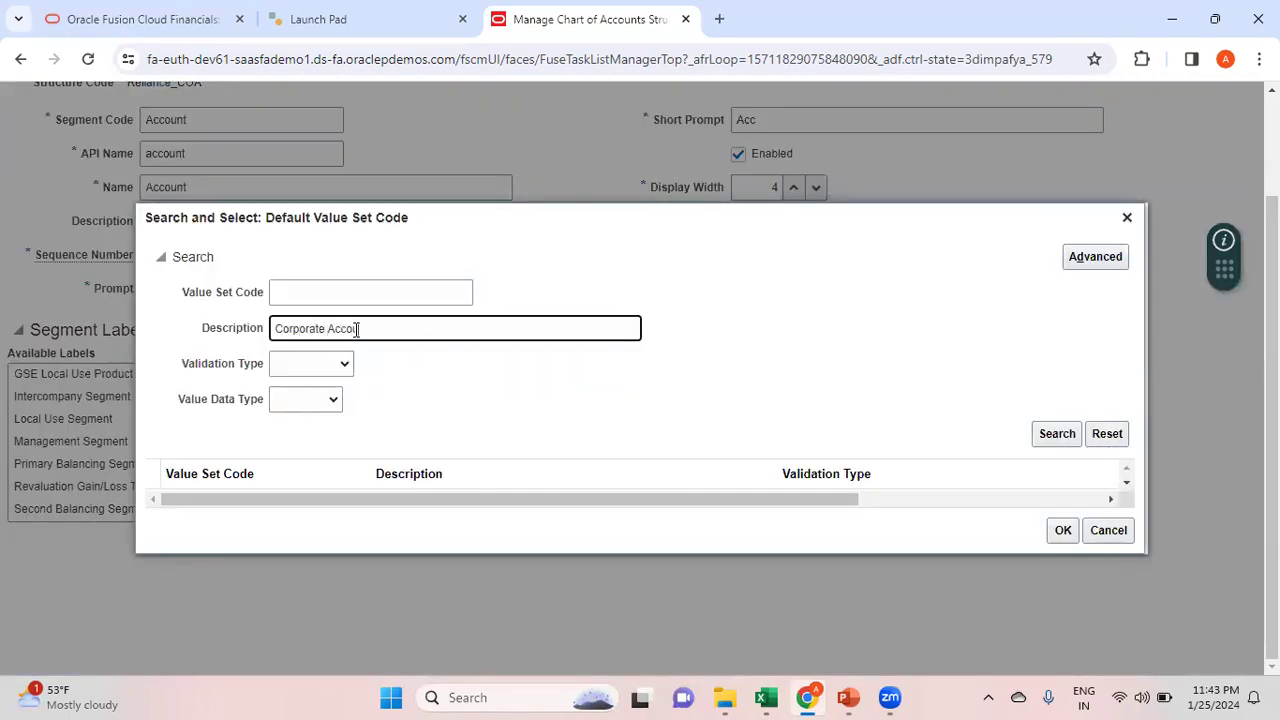
click(1057, 433)
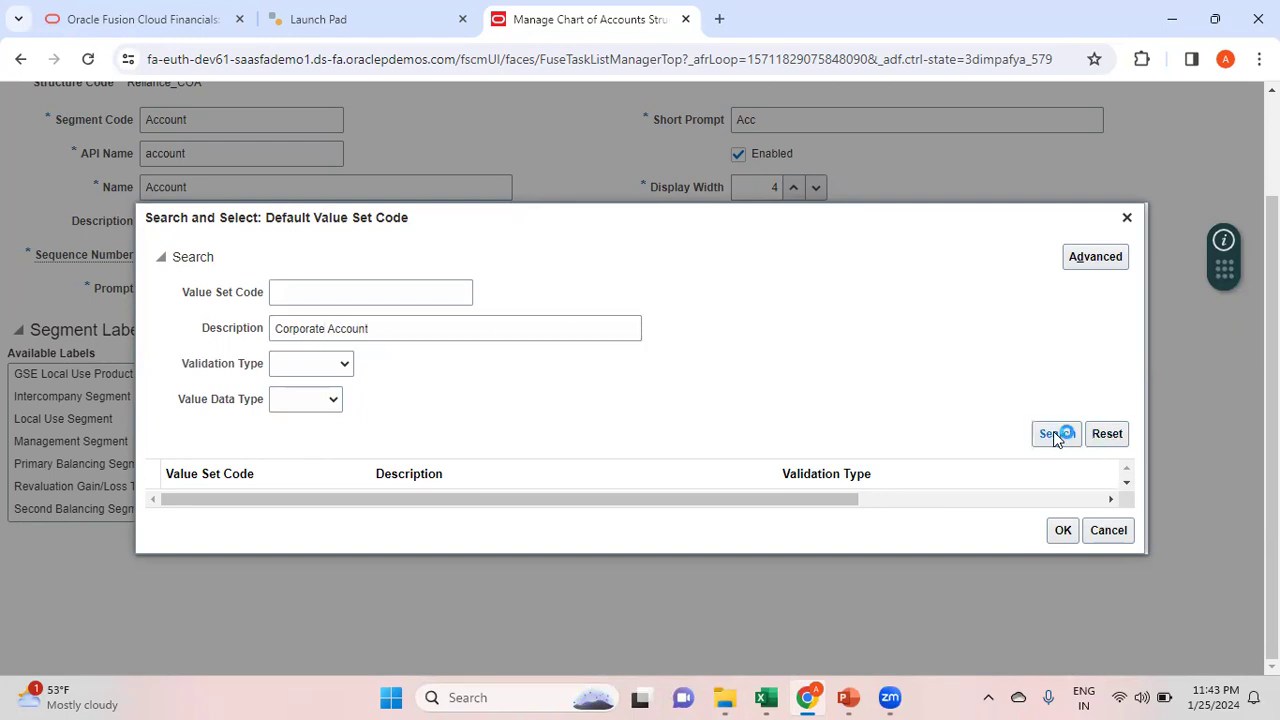
double_click(536, 491)
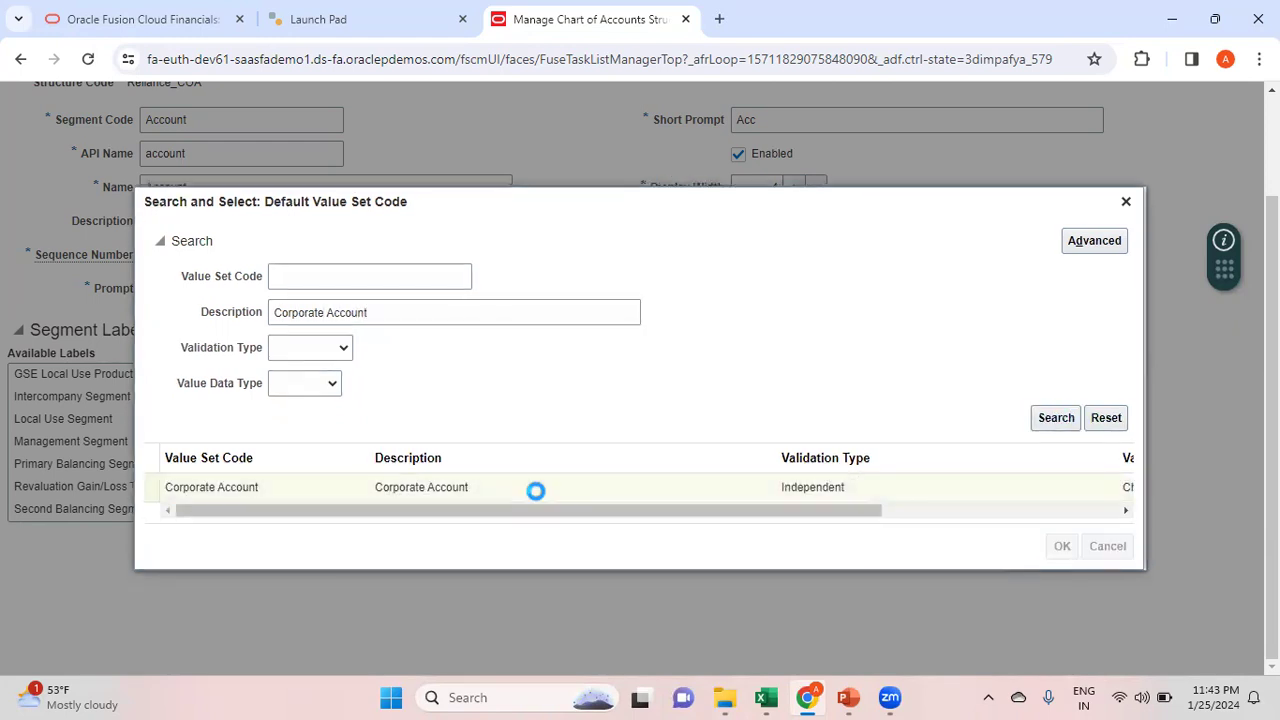
scroll(1200, 189, up, 2)
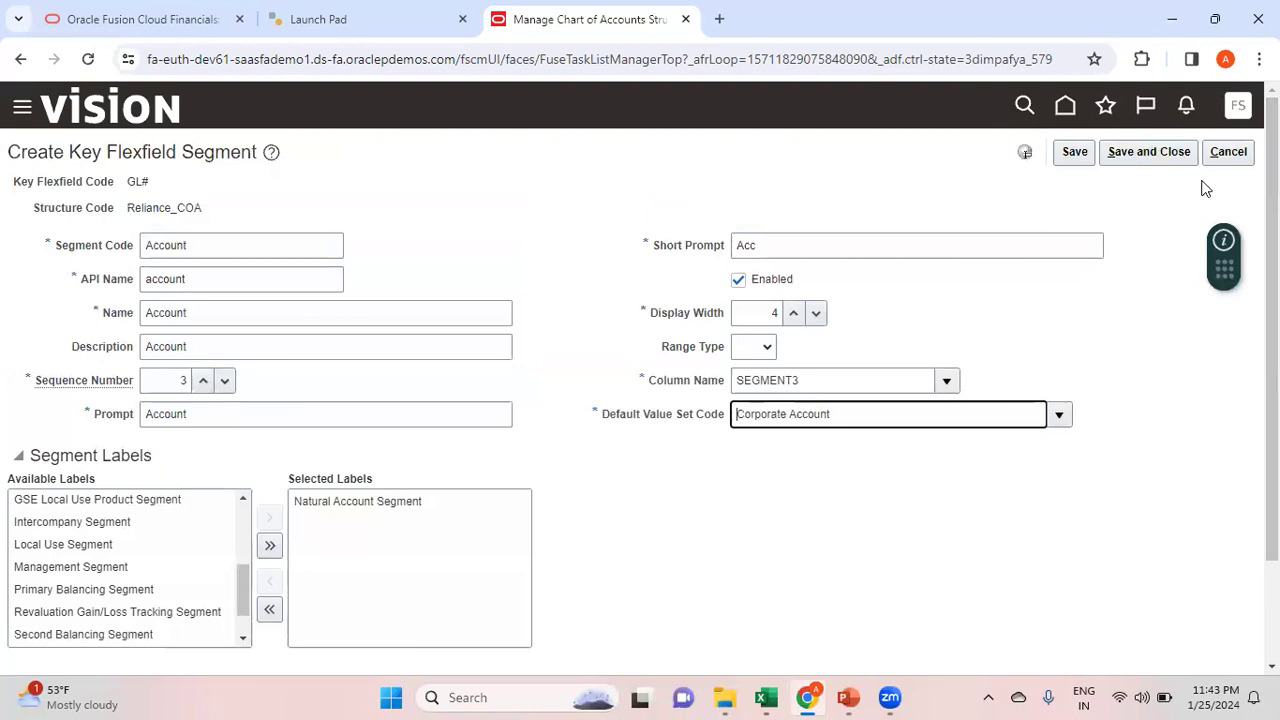
click(1170, 152)
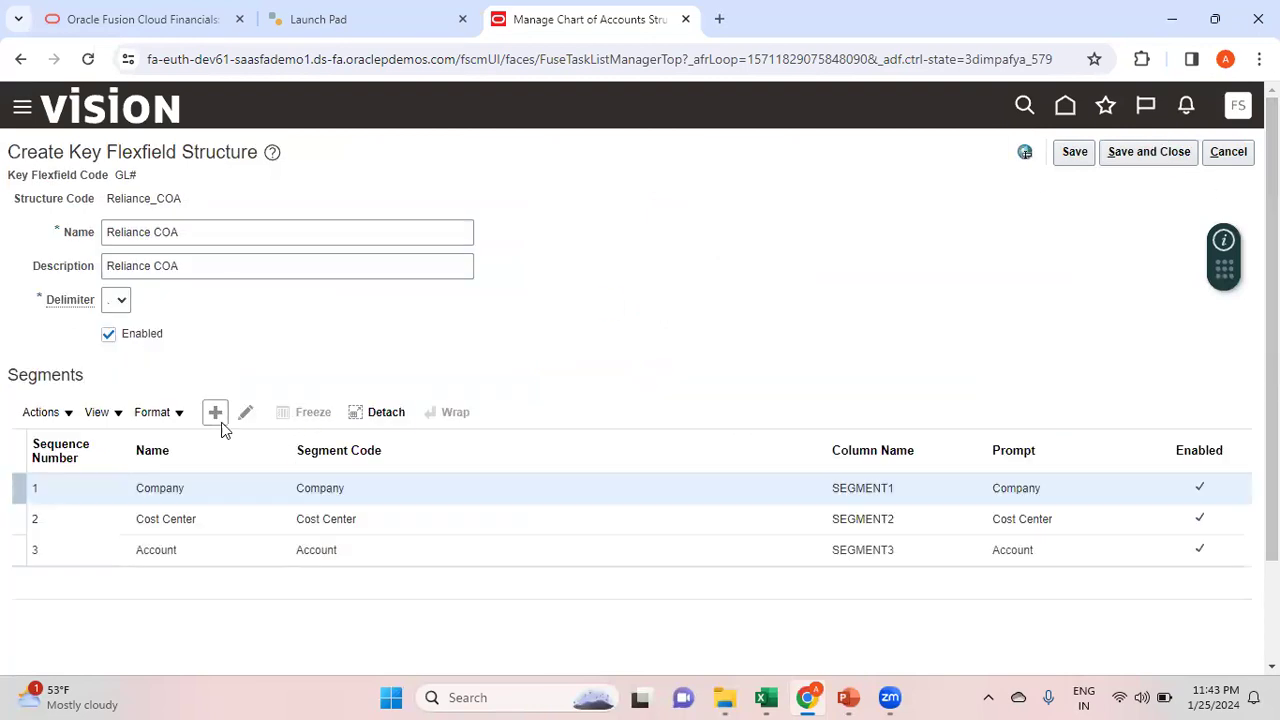
Add a fourth segment with Intercompany as its segment code, name, description and prompt, and 4 as its sequence number
click(187, 244)
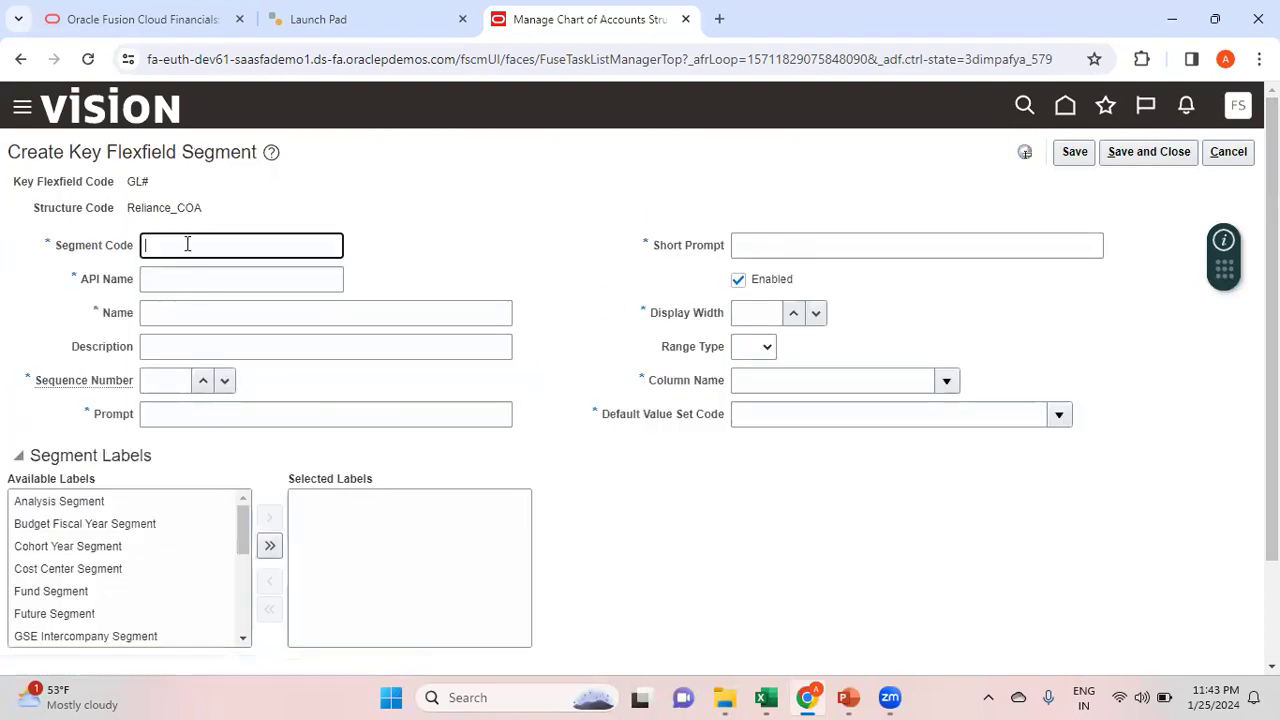
text(Intercompany)
key(Tab)
key(Tab)
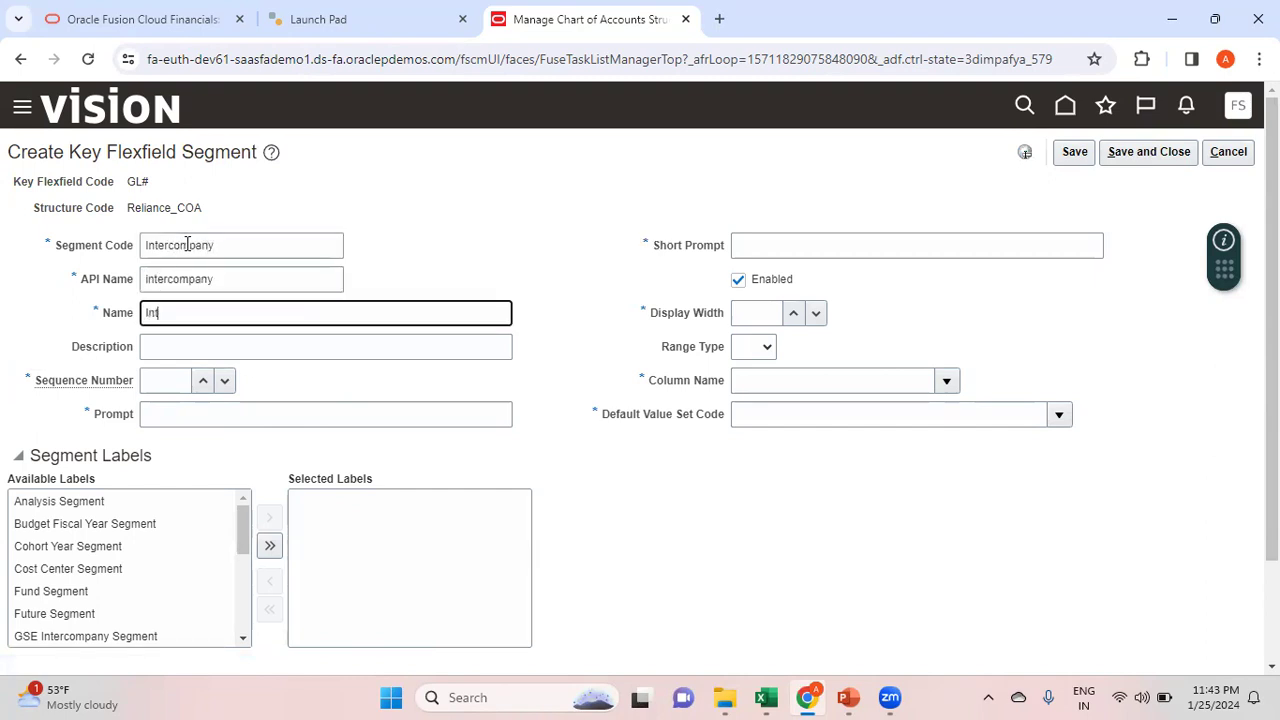
key(Tab)
text(Intercompany)
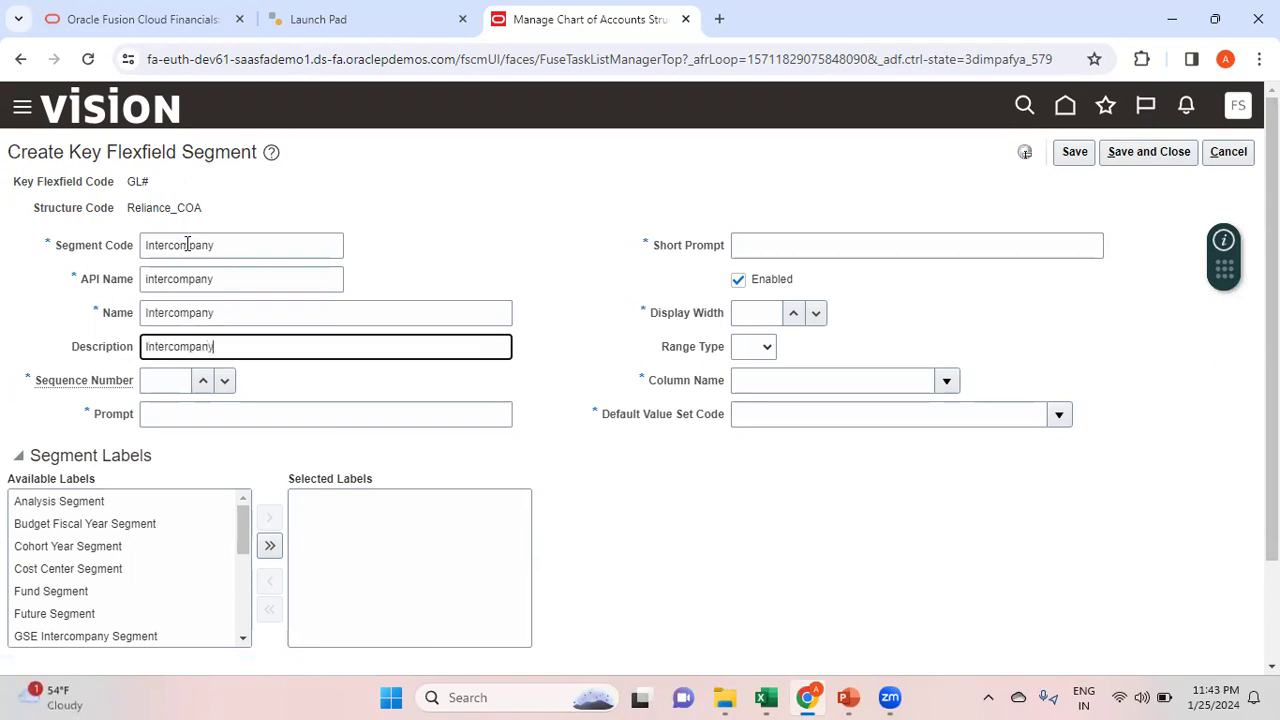
key(Tab)
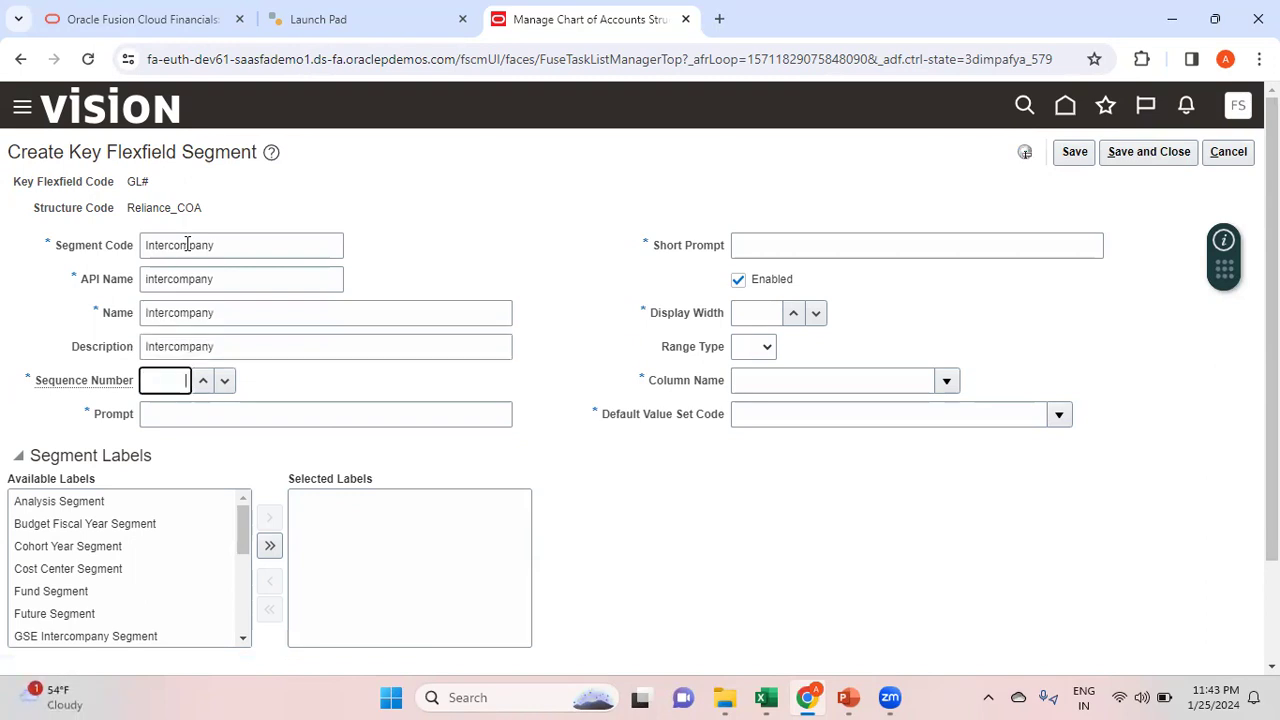
text(4)
key(Tab)
text(Inter)
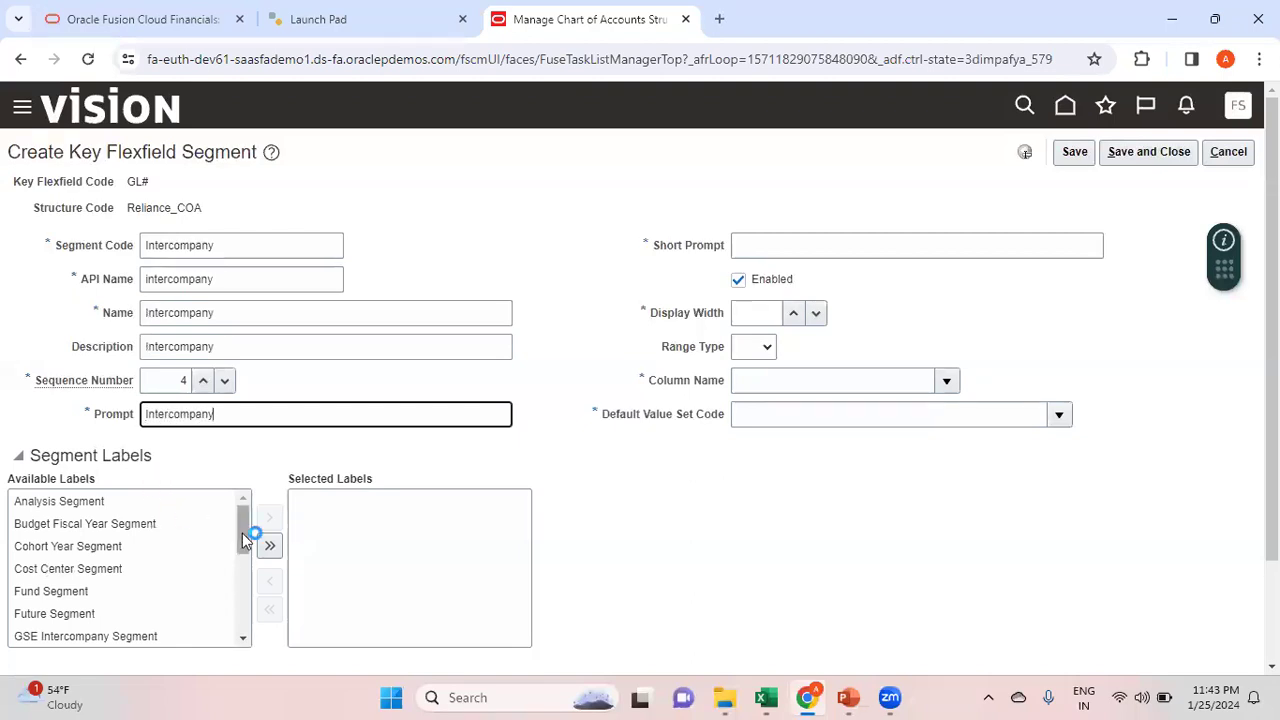
Assign the Intercompany Segment label to the Intercompany segment
drag(246, 541, 248, 580)
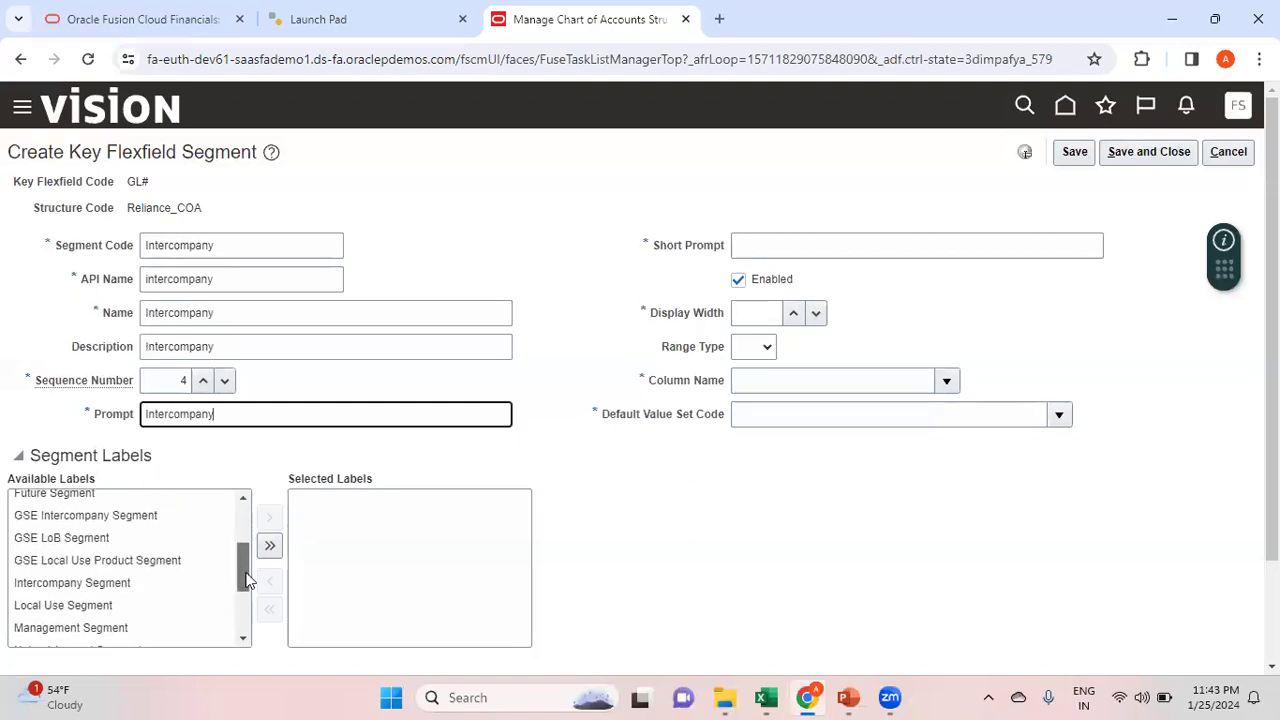
click(129, 585)
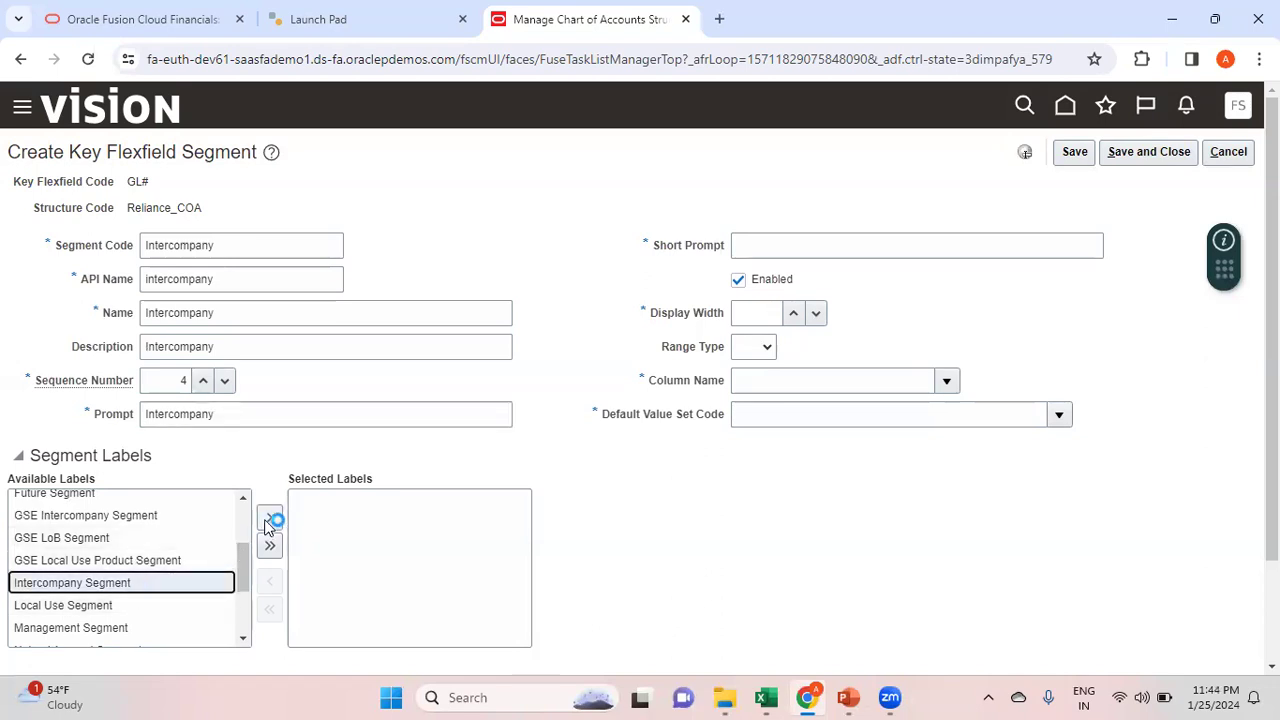
click(268, 520)
Set the Intercompany segment's short prompt to IC, its display width to 3 and its column name to SEGMENT4
click(796, 248)
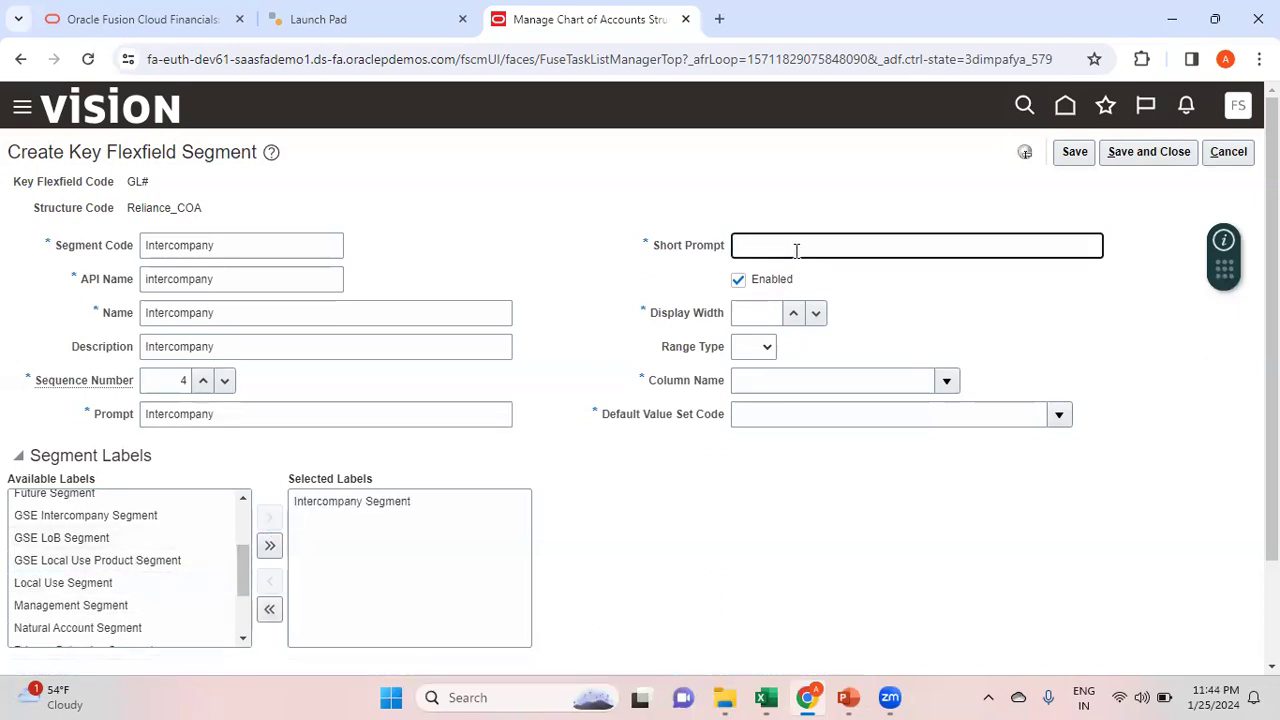
click(755, 314)
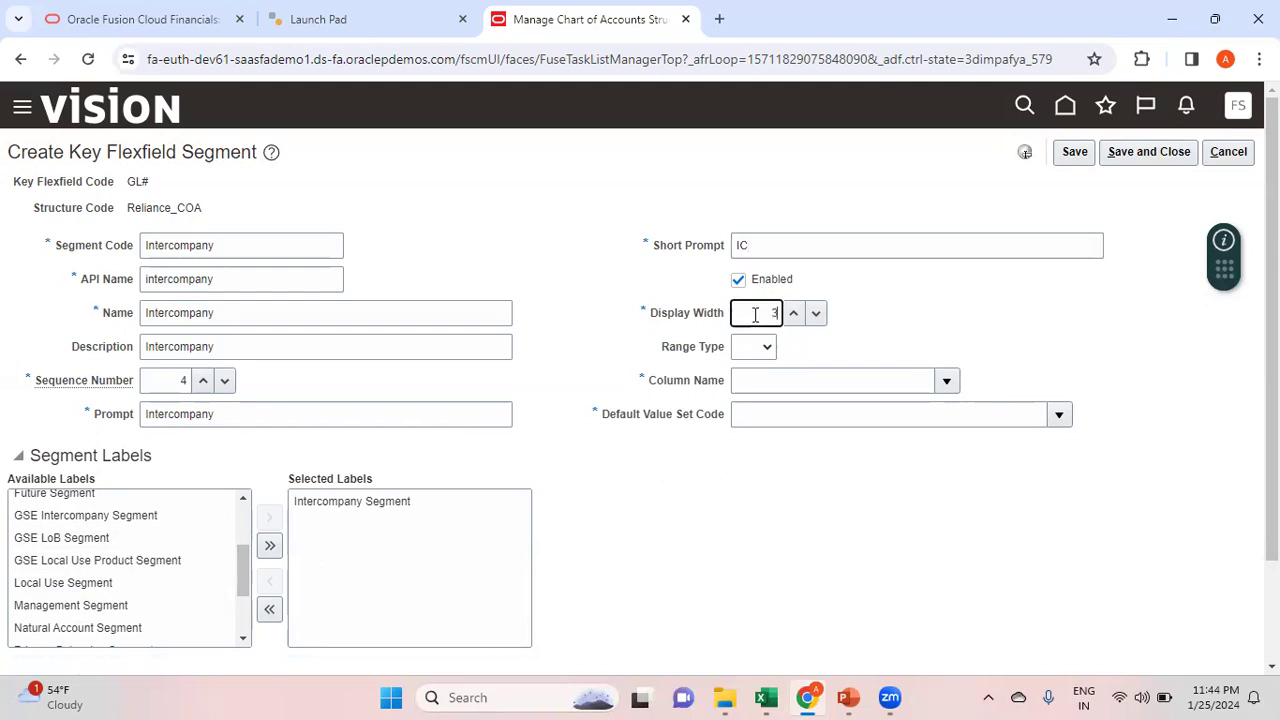
click(946, 381)
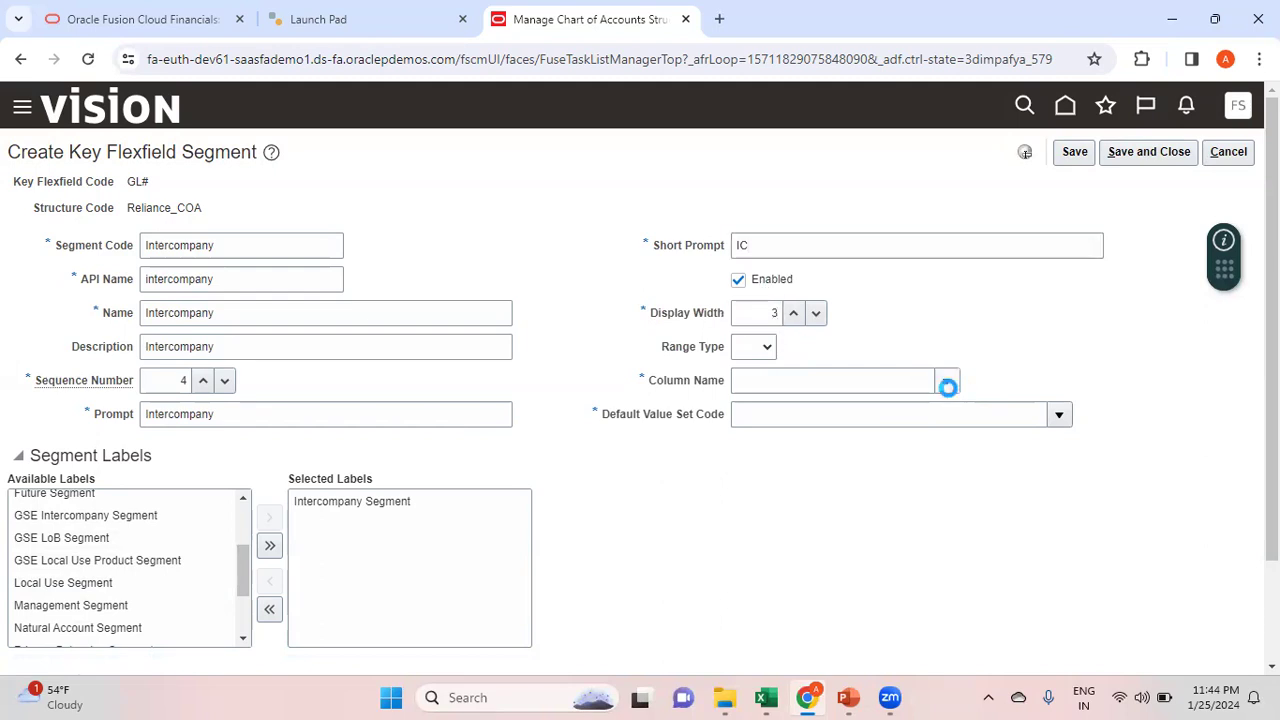
click(892, 493)
Search value sets for Rel%Co%, assign Reliance_Company as the Intercompany segment's default value set code, and save and close the segment
click(781, 411)
key(alt+Tab)
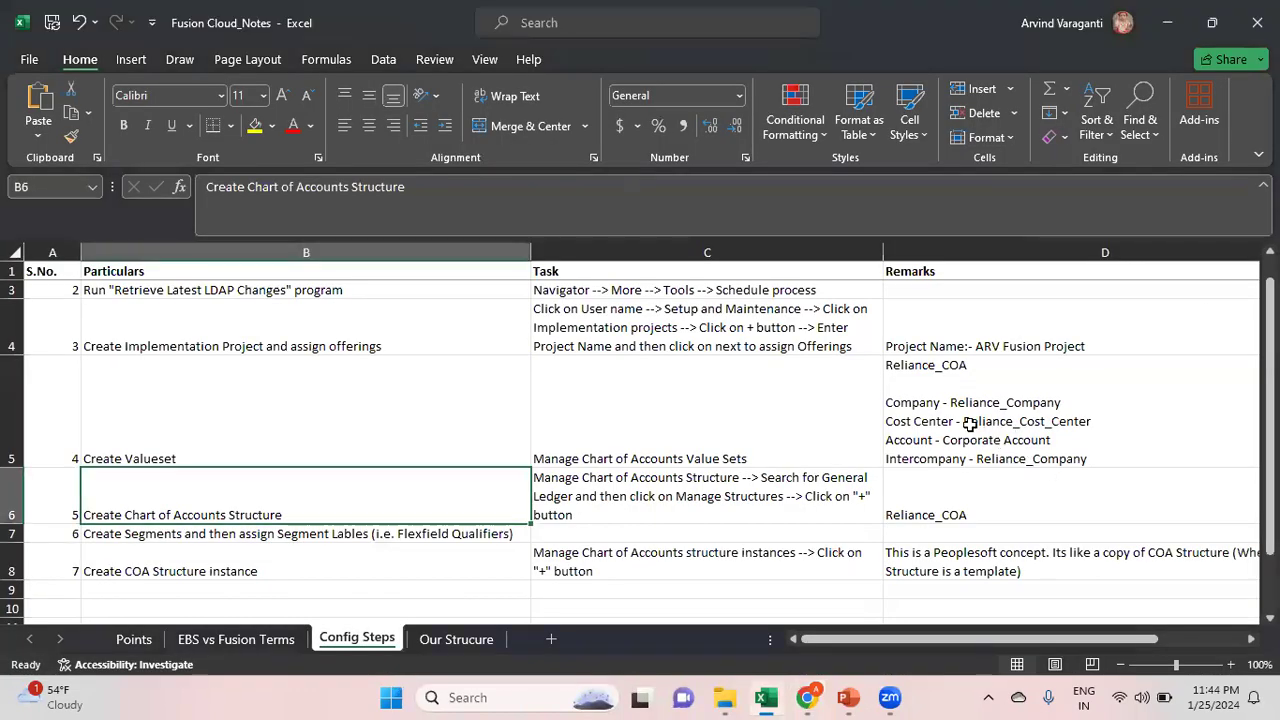
key(alt+Tab)
click(1059, 412)
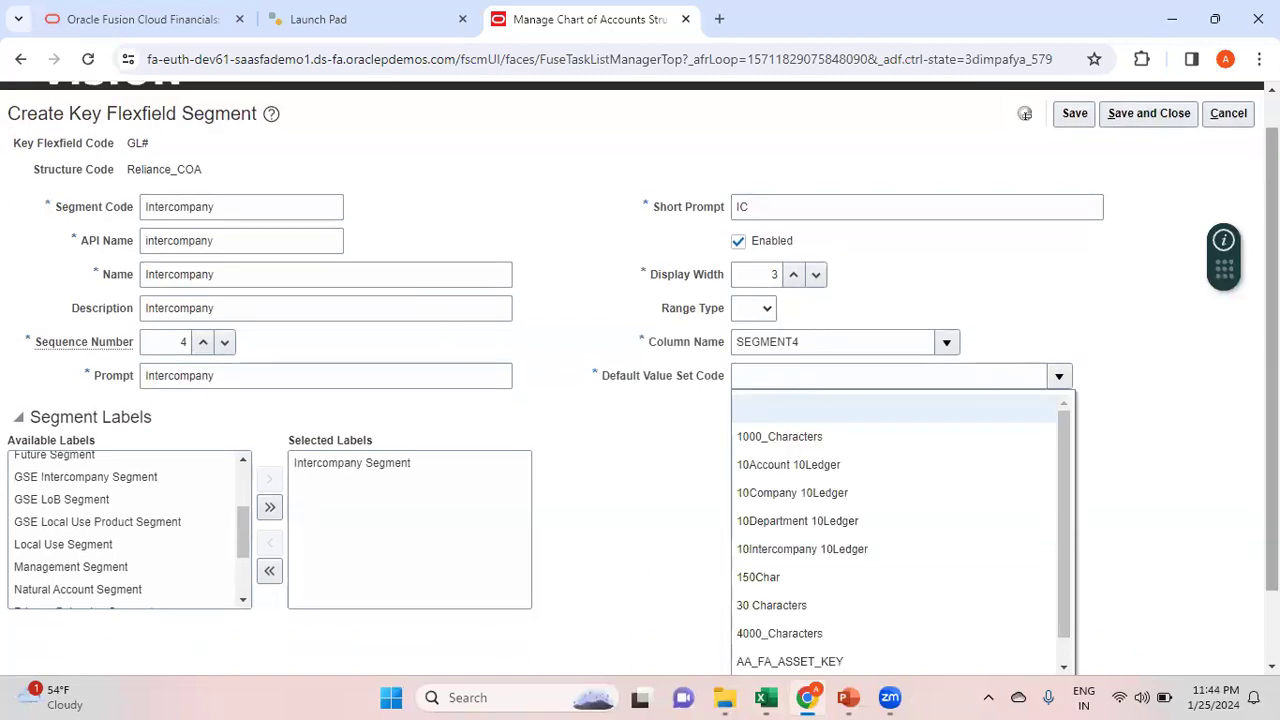
scroll(820, 630, down, 1)
click(758, 602)
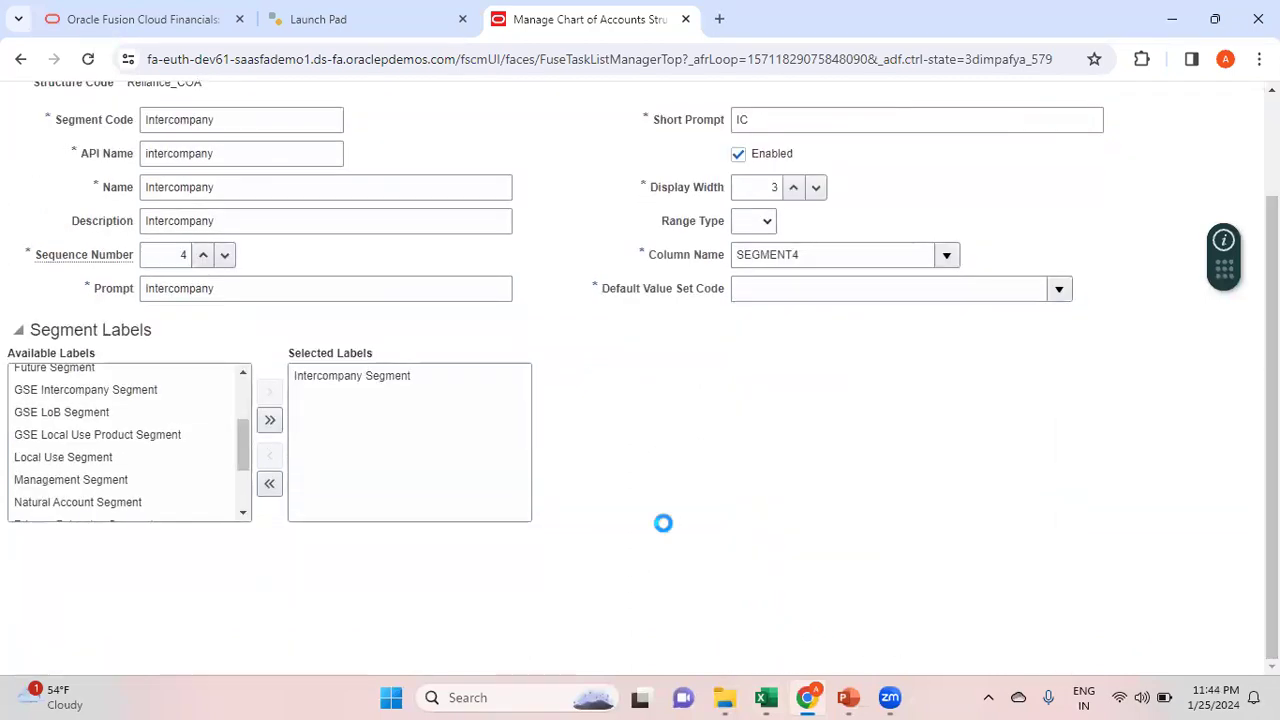
click(291, 292)
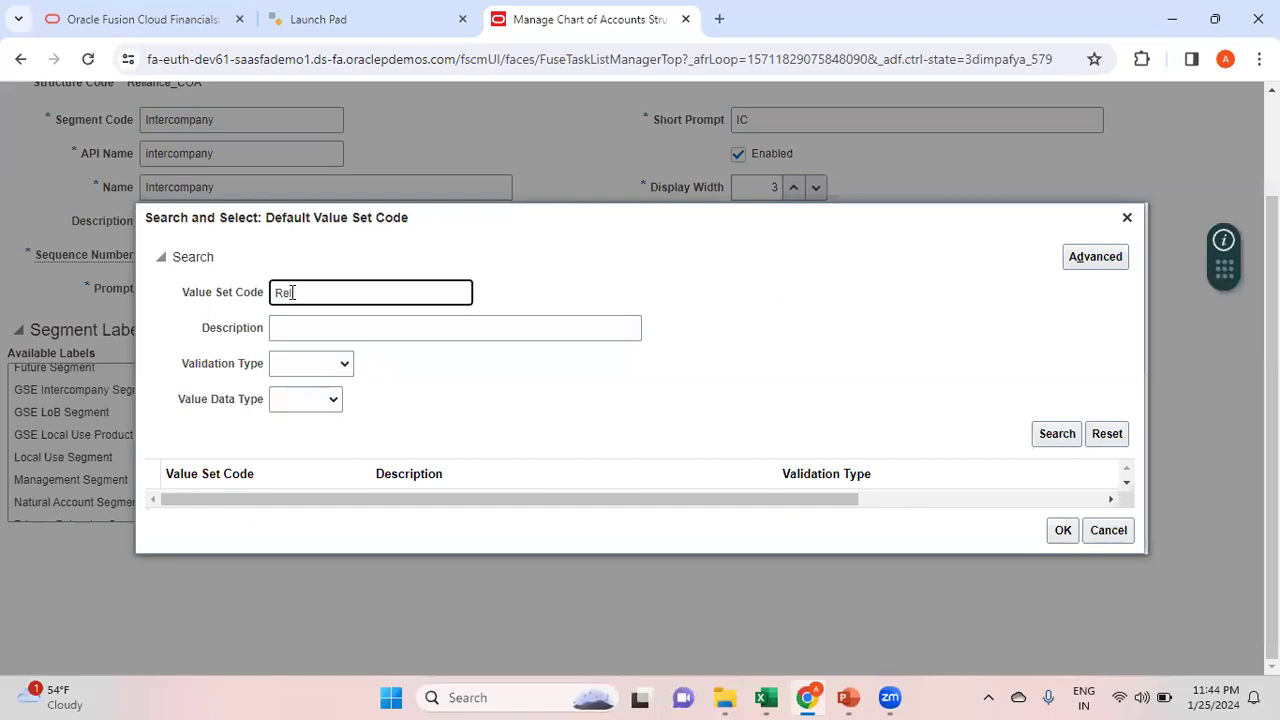
click(1058, 436)
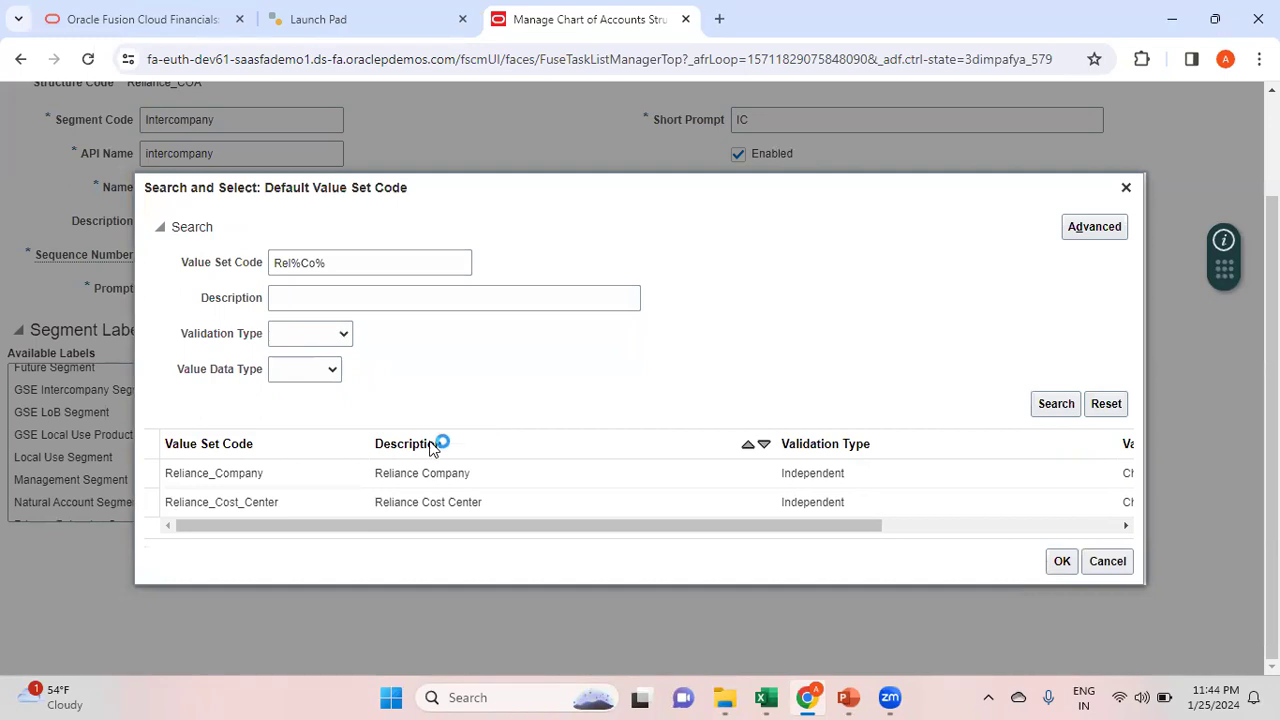
click(349, 483)
double_click(349, 483)
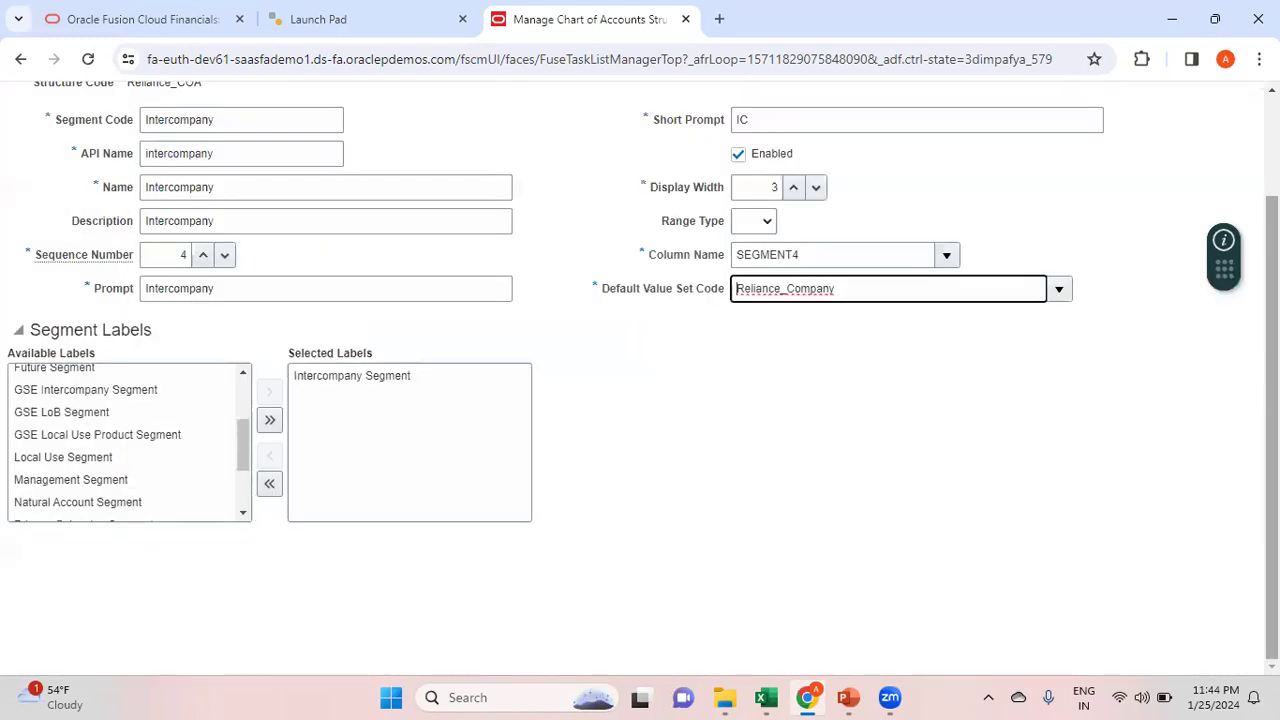
scroll(640, 370, up, 2)
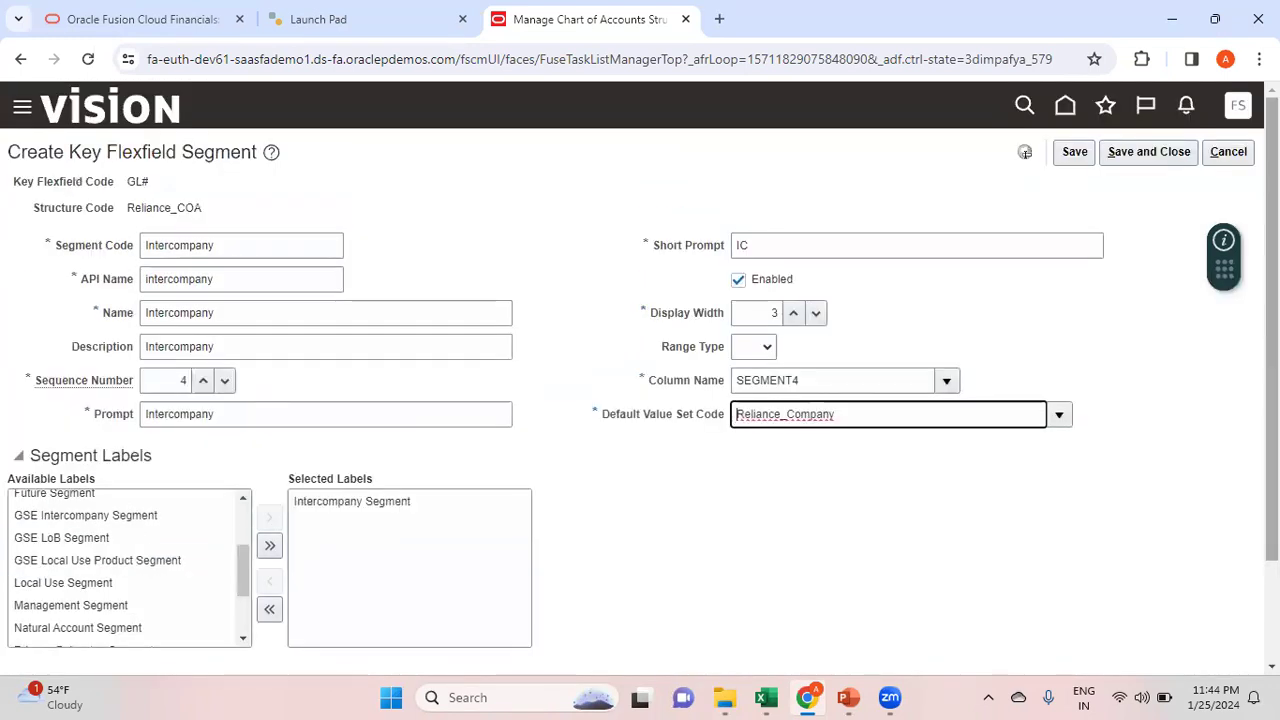
click(1151, 154)
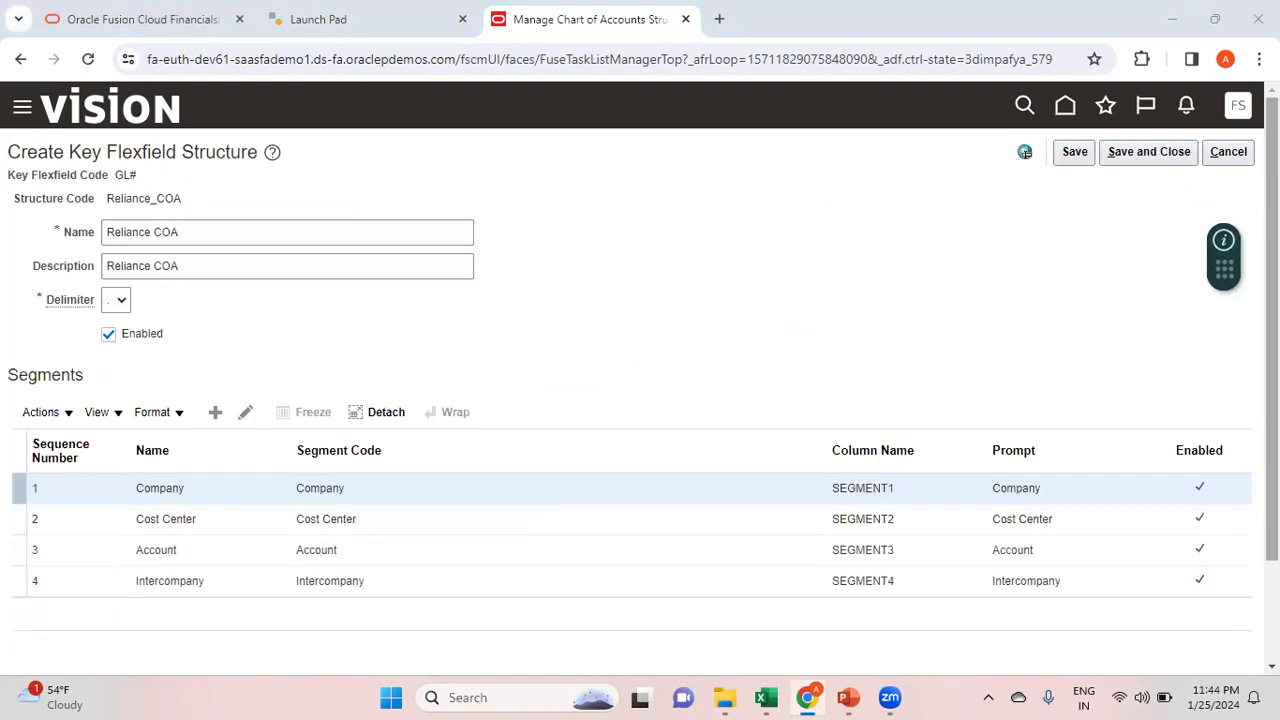
Check the segment list of the Reliance_COA structure, and save and close the structure
scroll(1025, 152, down, 2)
scroll(1025, 152, up, 2)
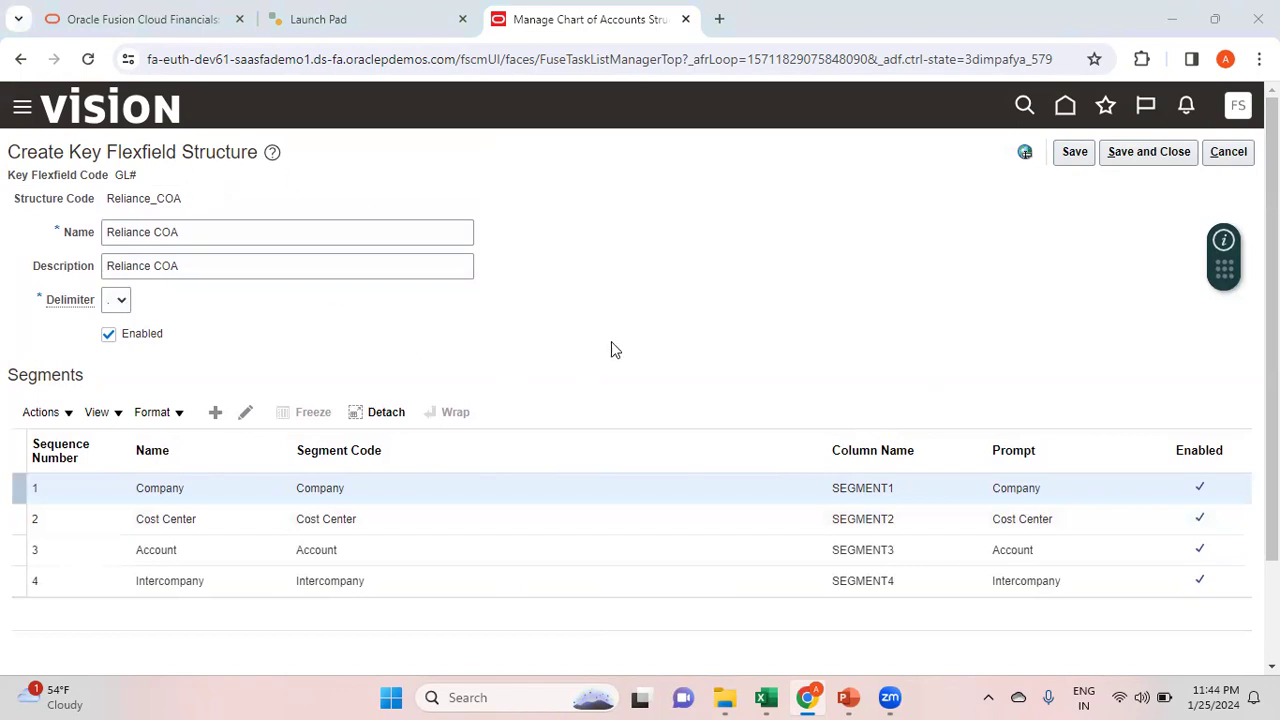
click(1155, 160)
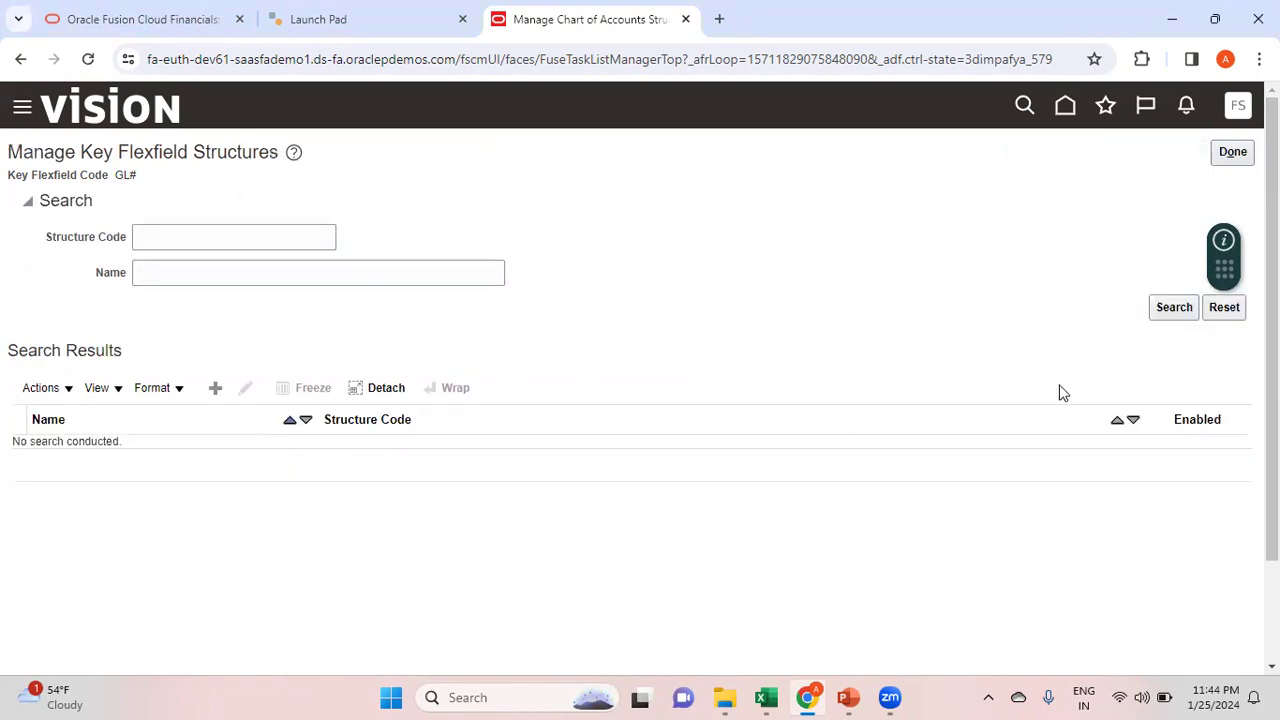
Switch to the Fusion Cloud_Notes workbook in Excel and review the value set and chart of accounts structure entries in the configuration steps
click(766, 697)
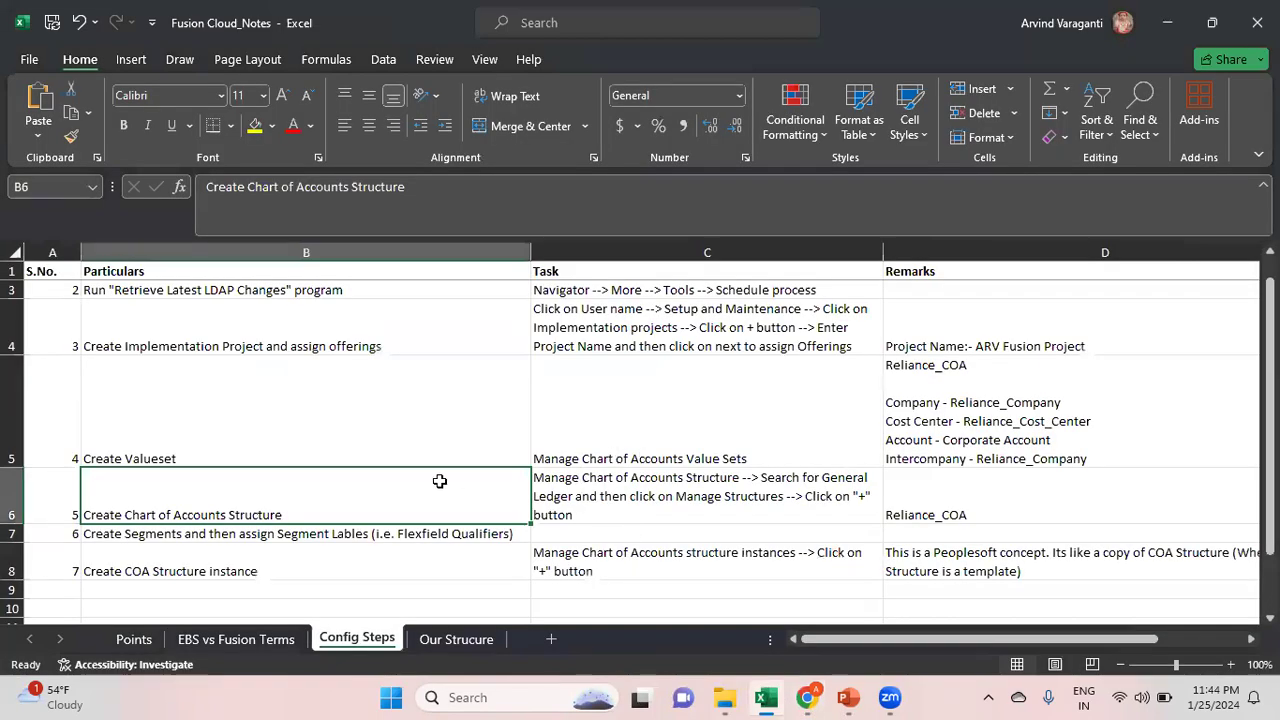
click(269, 441)
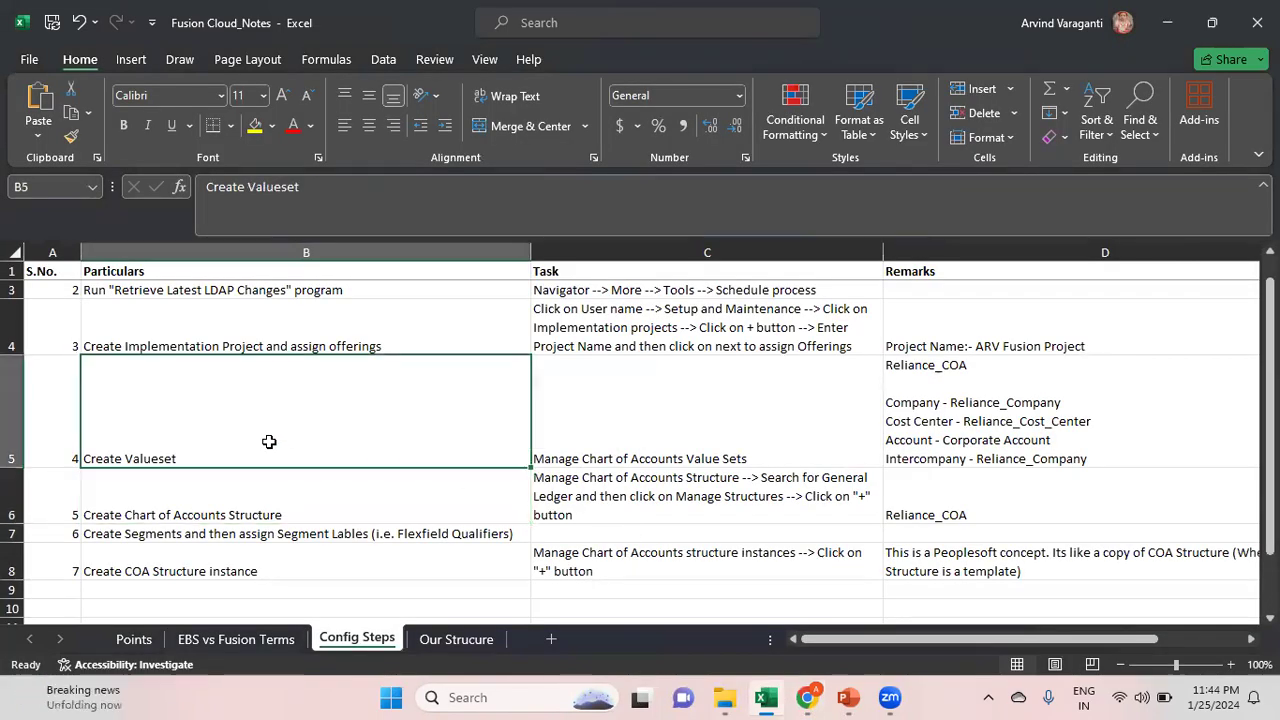
click(306, 509)
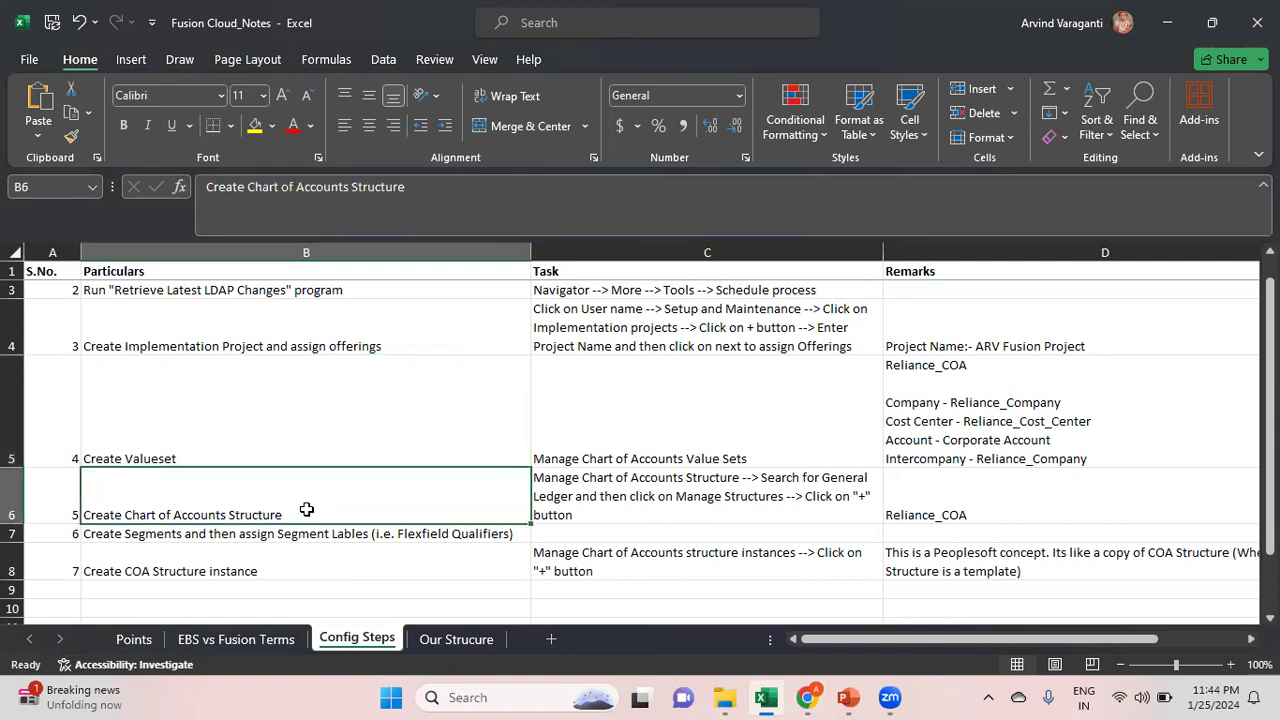
Review the segment, chart of accounts structure and COA structure instance entries in the configuration steps, including the structure instance remark
click(190, 536)
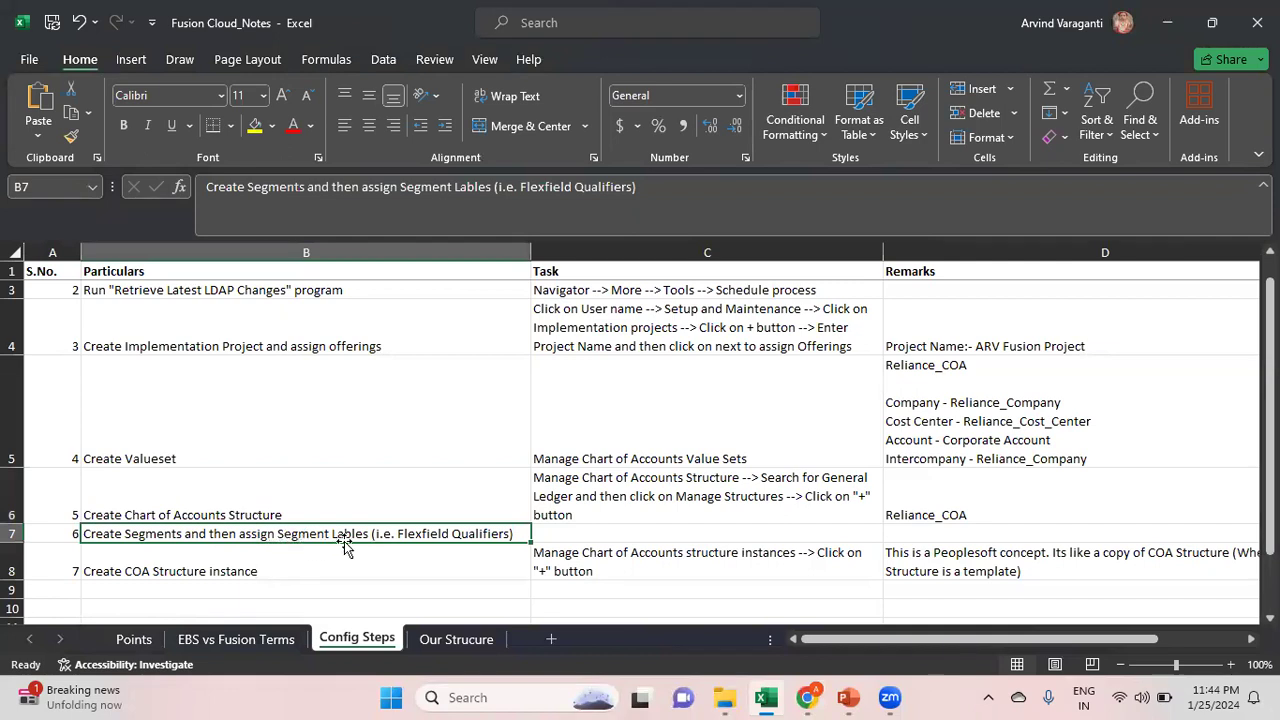
click(282, 569)
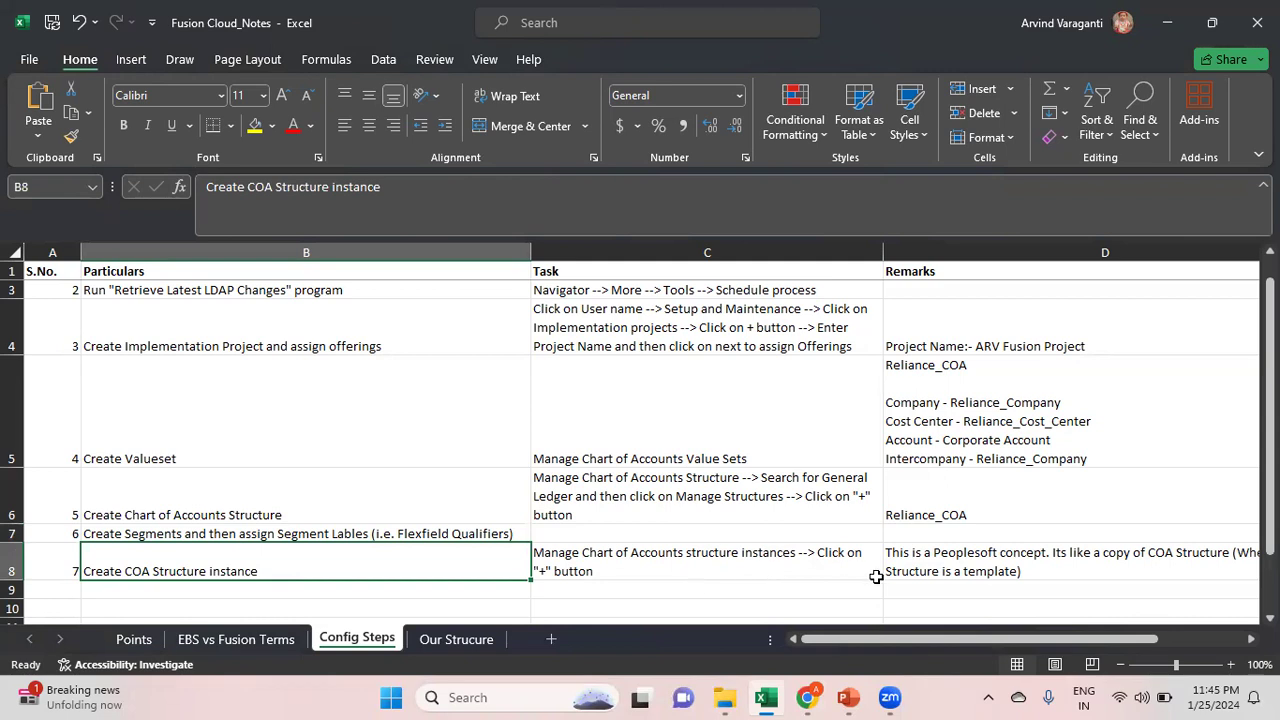
click(960, 561)
click(396, 571)
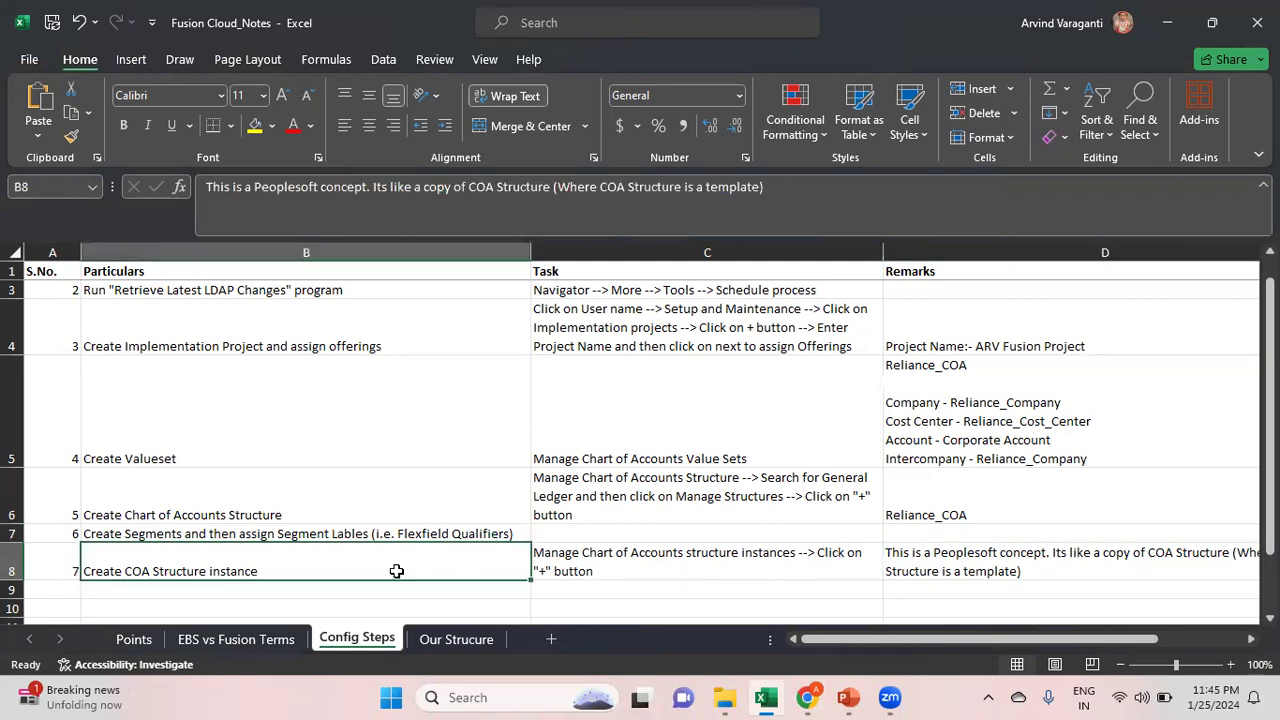
key(Right)
key(Right)
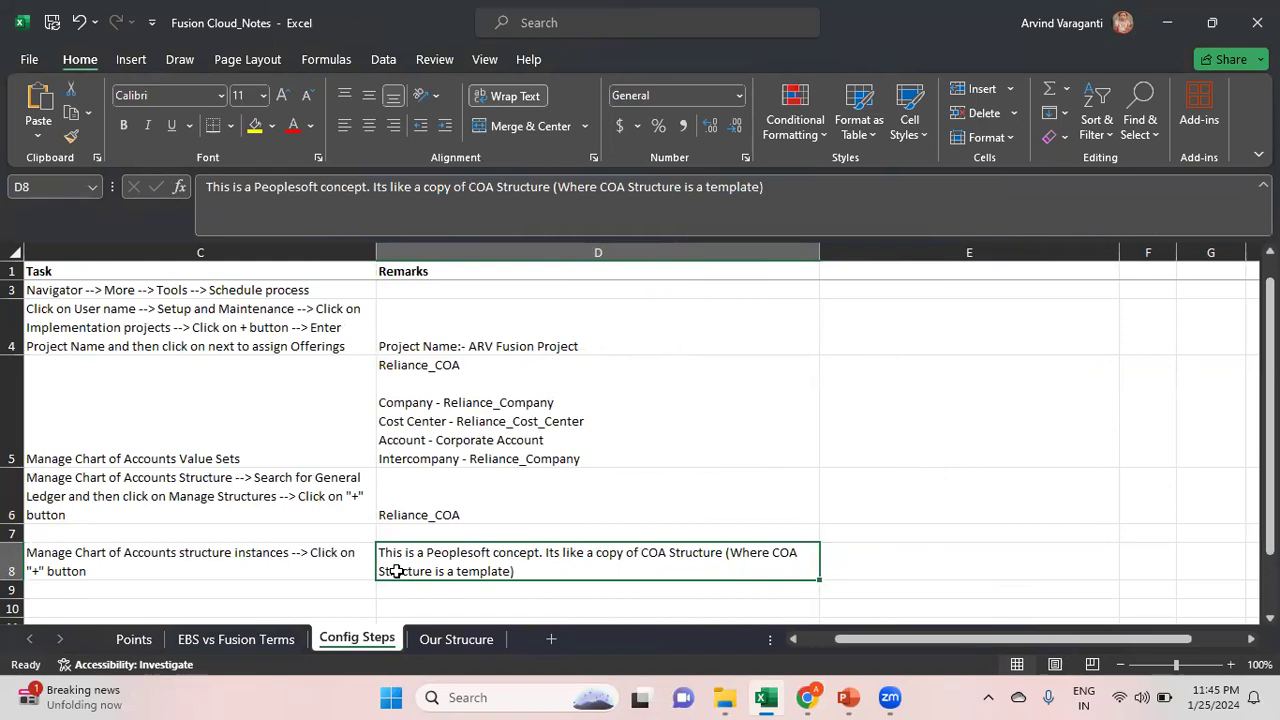
key(Left)
key(Left)
key(Left)
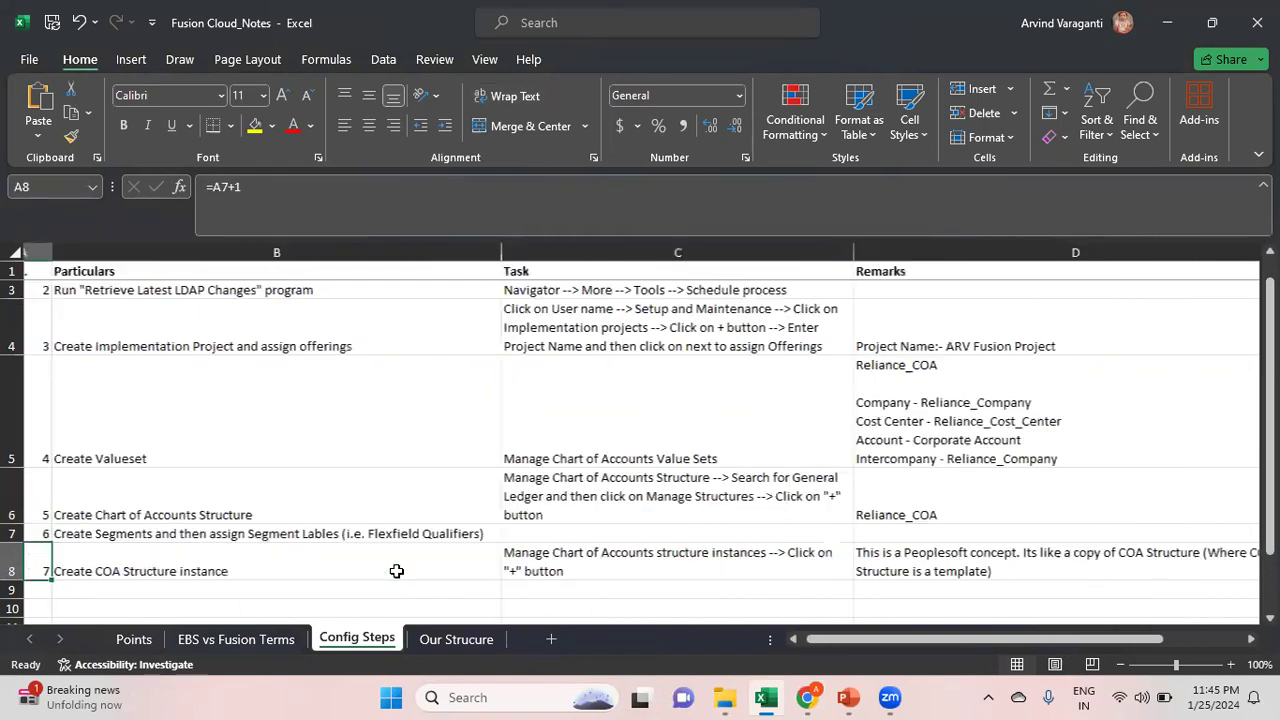
click(275, 506)
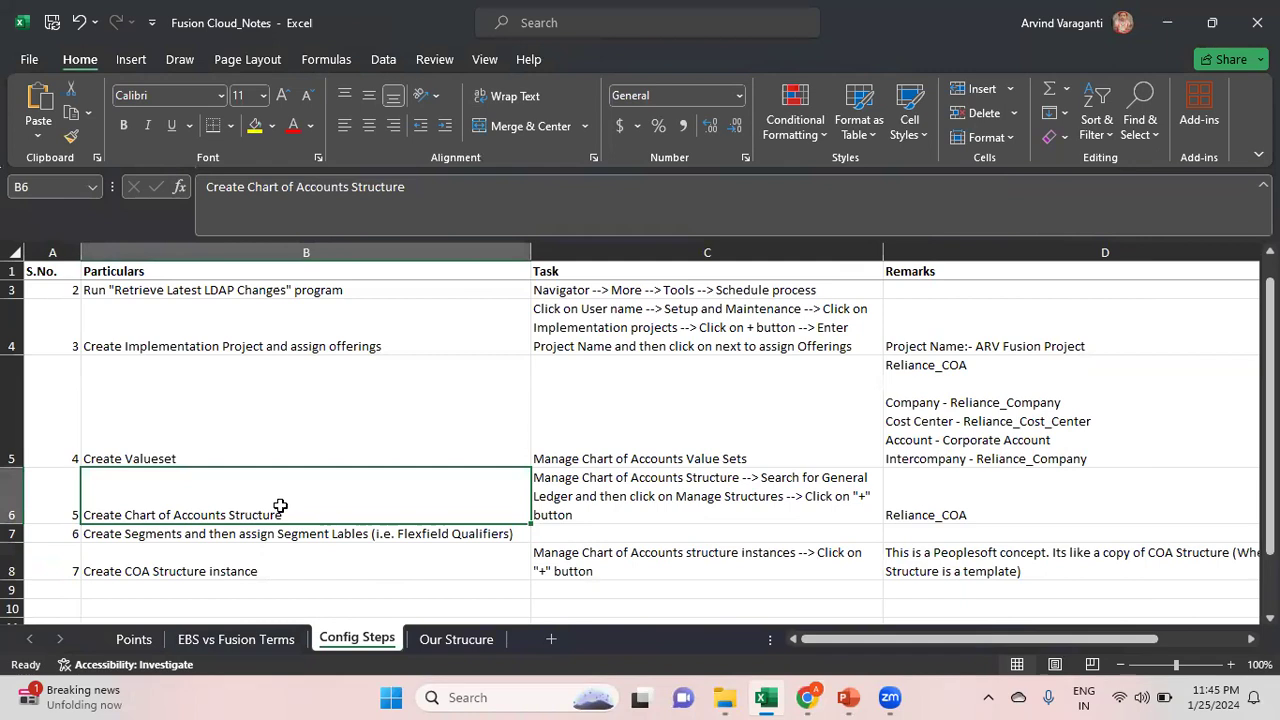
click(280, 567)
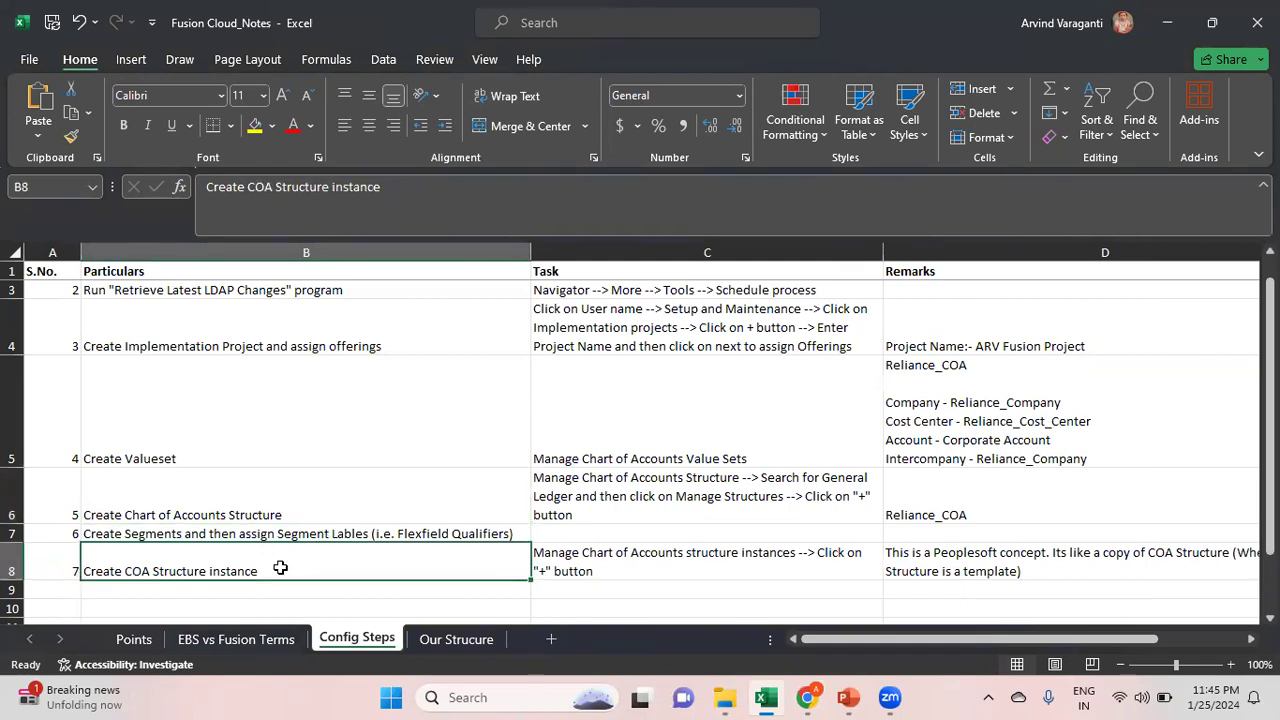
click(278, 518)
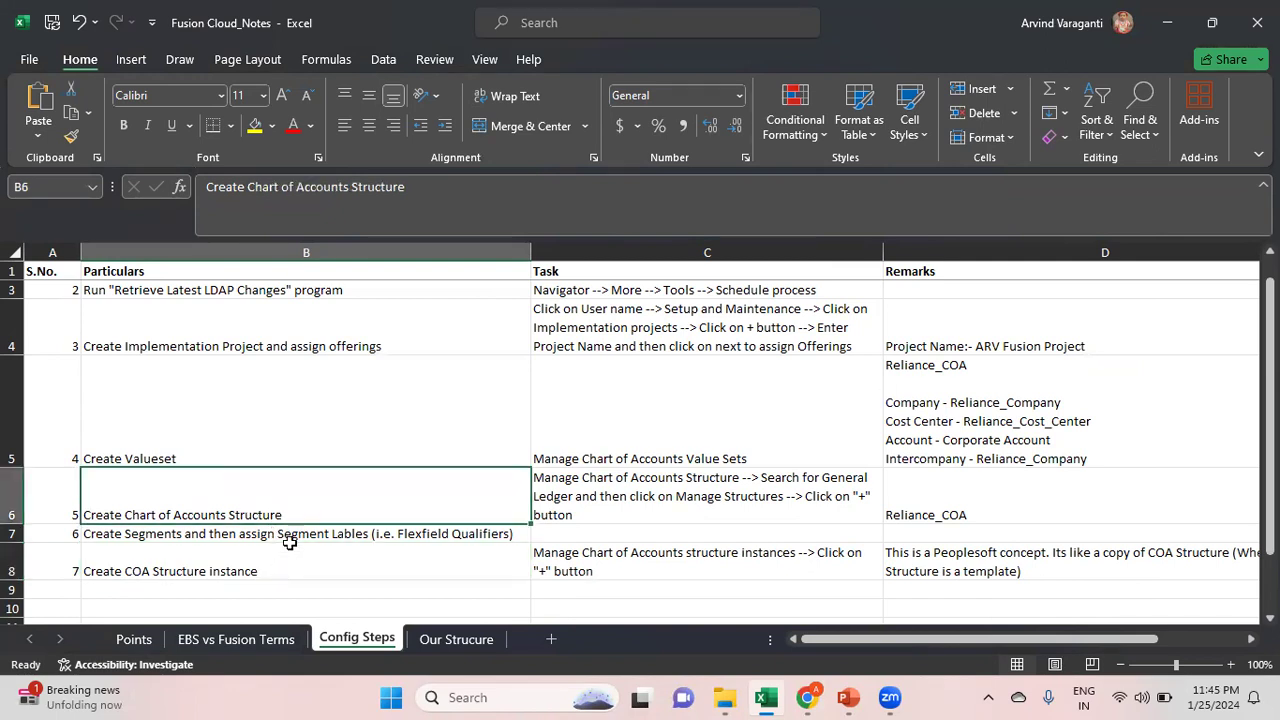
click(287, 566)
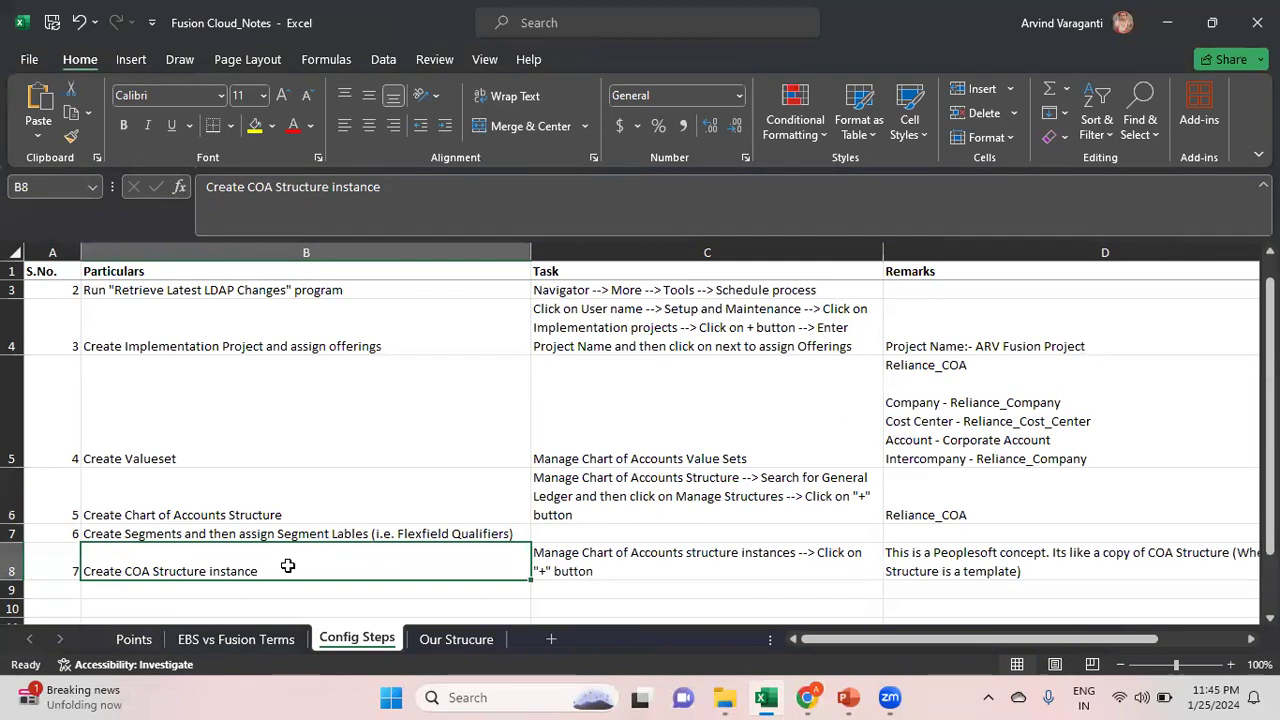
Copy the task name Manage Chart of Accounts structure instances from the Create COA Structure instance row
click(578, 557)
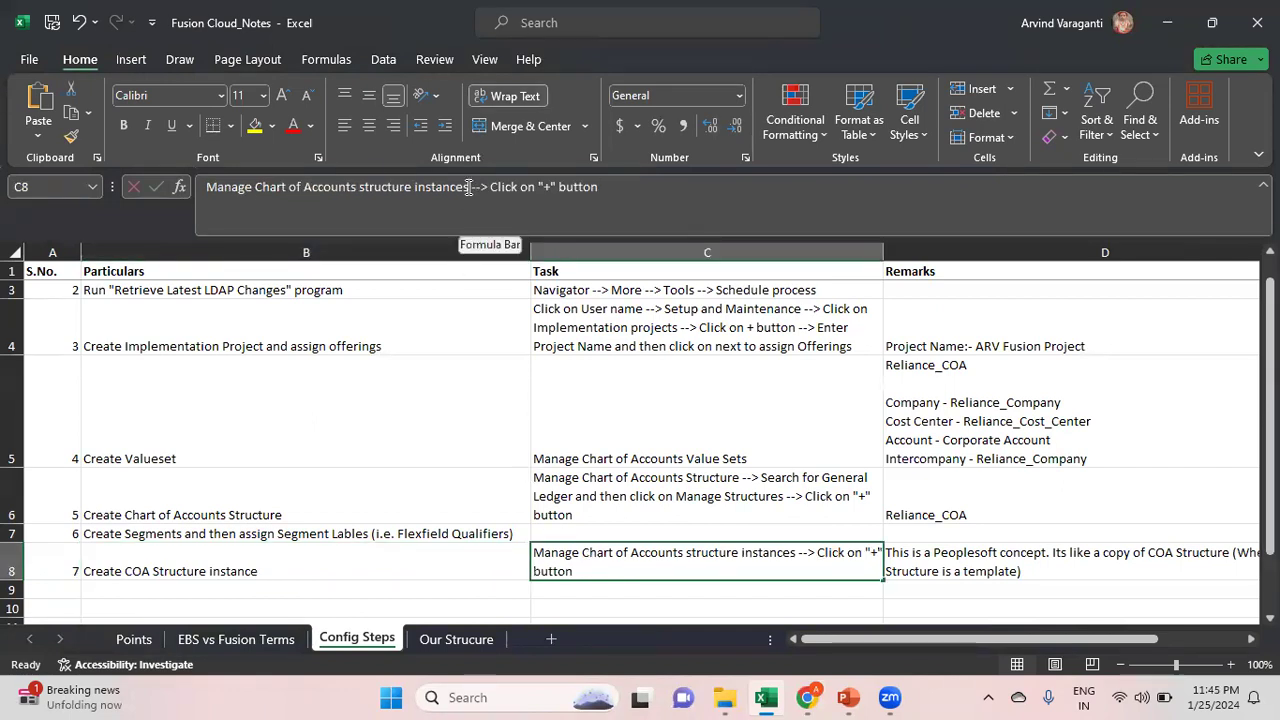
drag(468, 187, 206, 187)
key(ctrl+c)
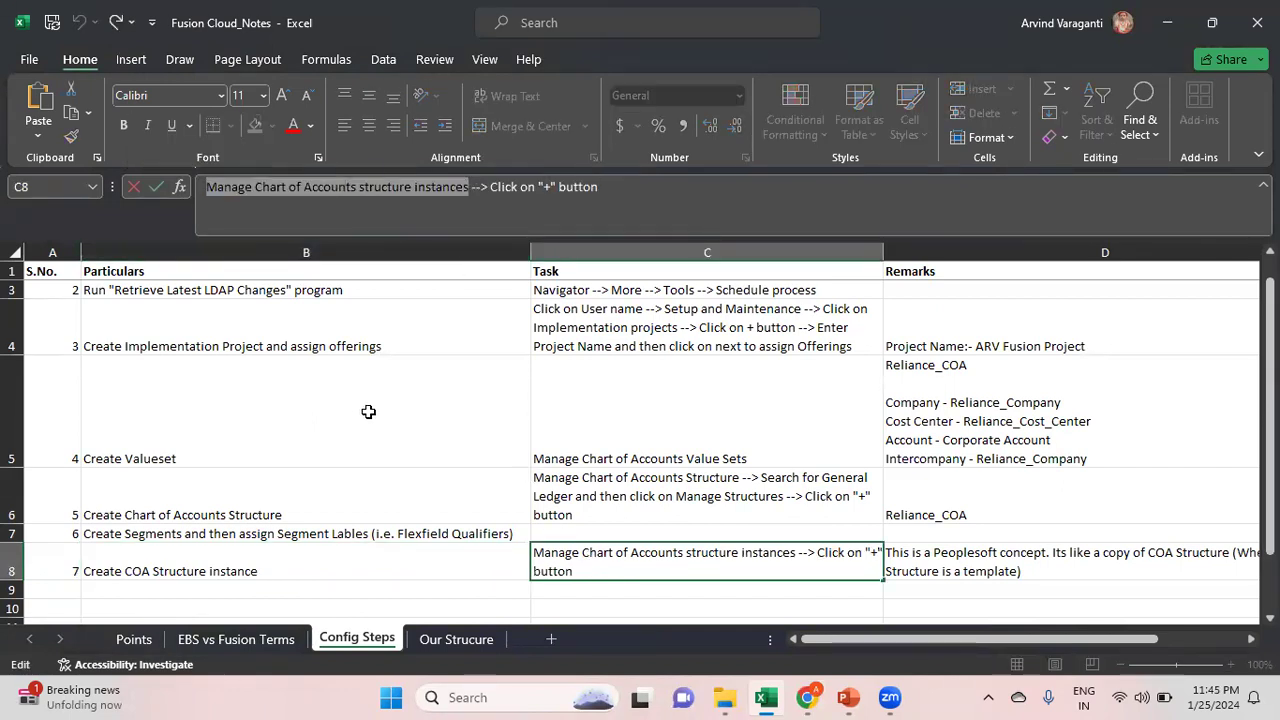
Switch to Oracle Fusion in Chrome and leave the key flexfield structures pages to return to the setup task search
key(alt+Tab)
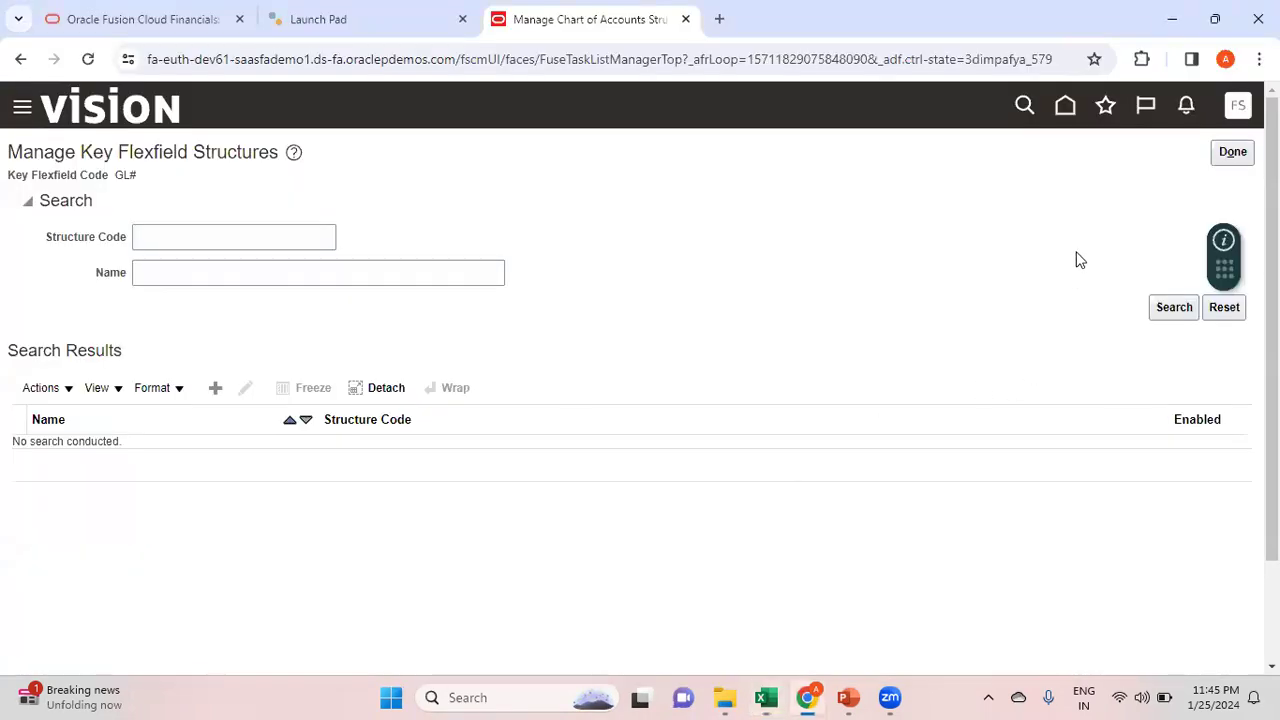
click(1236, 152)
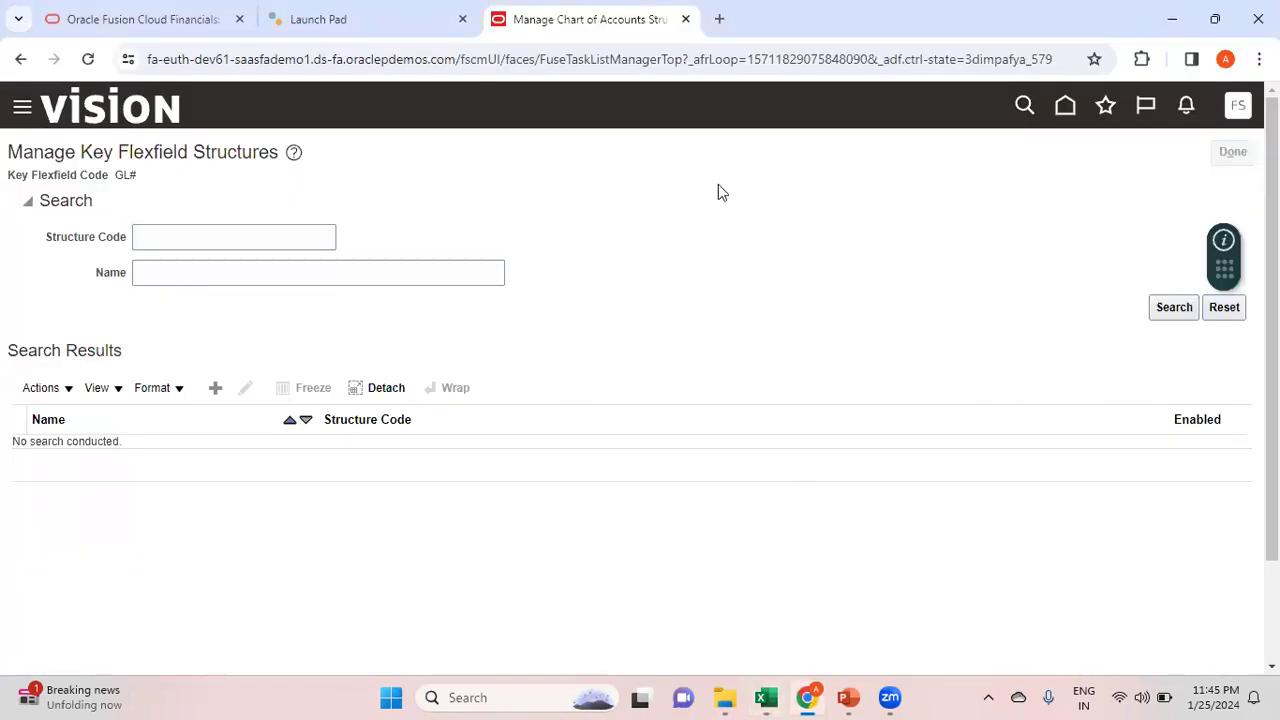
click(1233, 152)
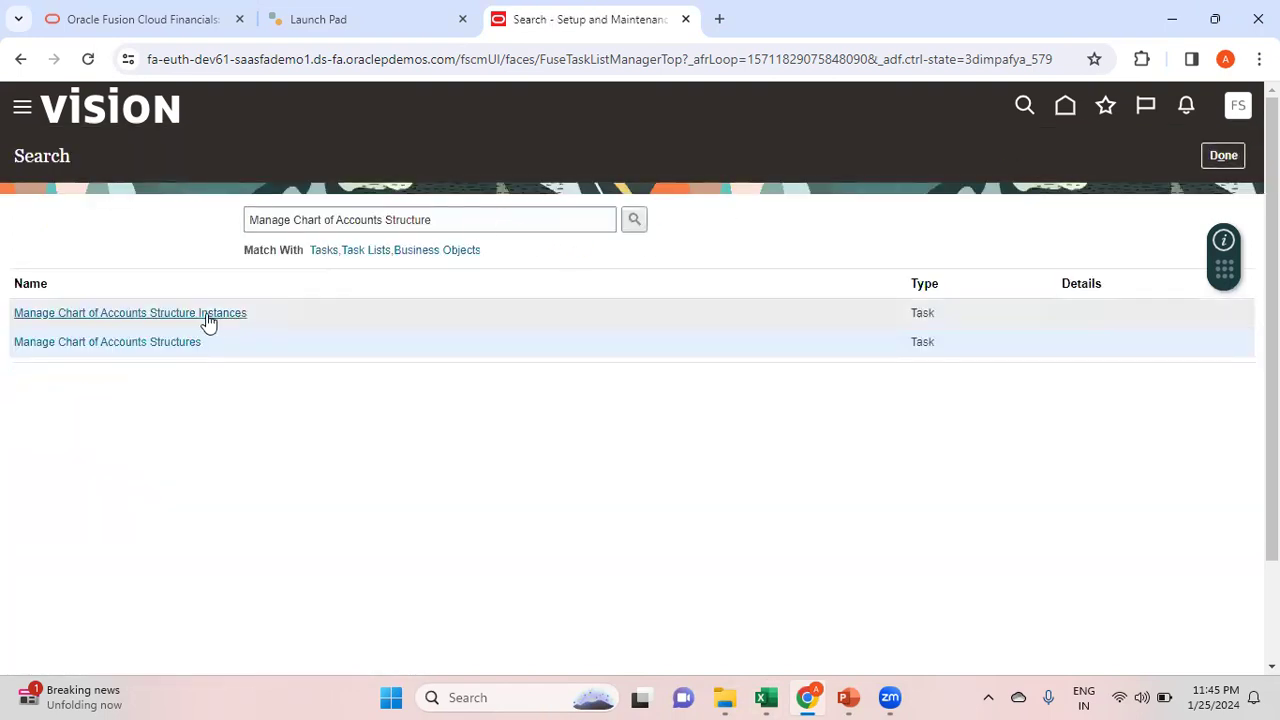
Search the setup tasks for the copied name Manage Chart of Accounts structure instances and open the Manage Chart of Accounts Structure Instances task
drag(491, 216, 30, 200)
key(ctrl+v)
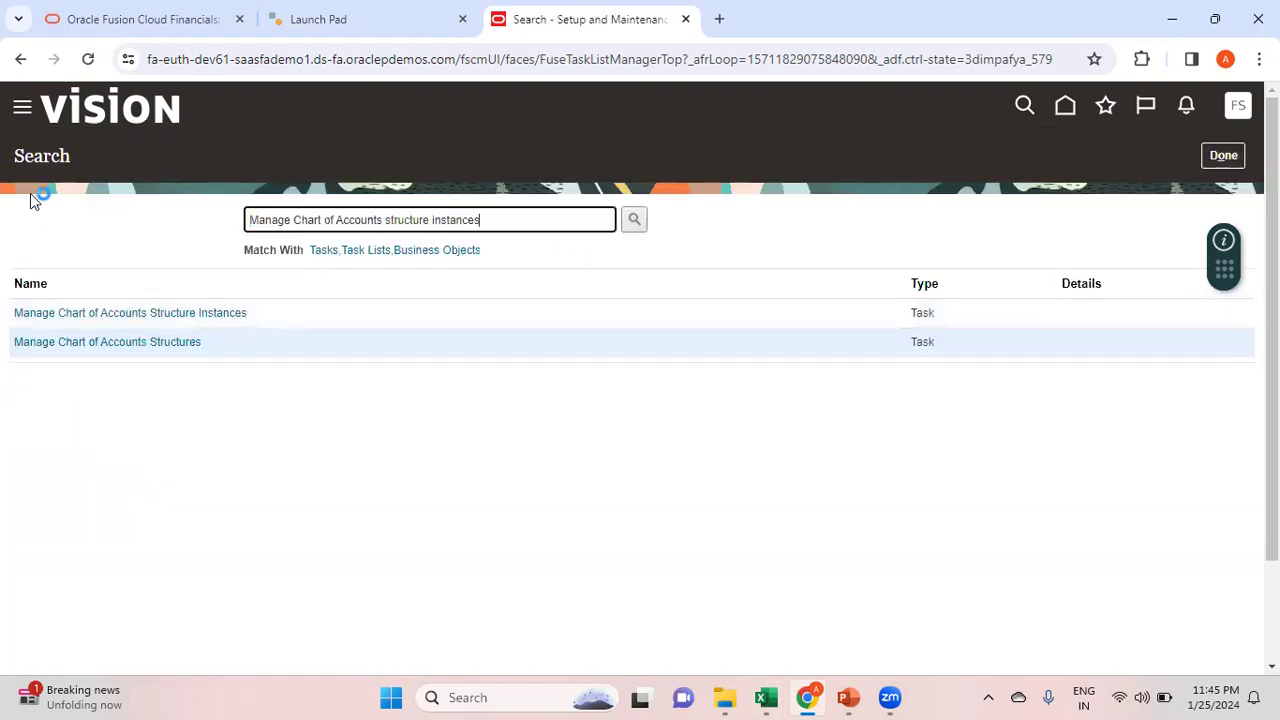
click(635, 219)
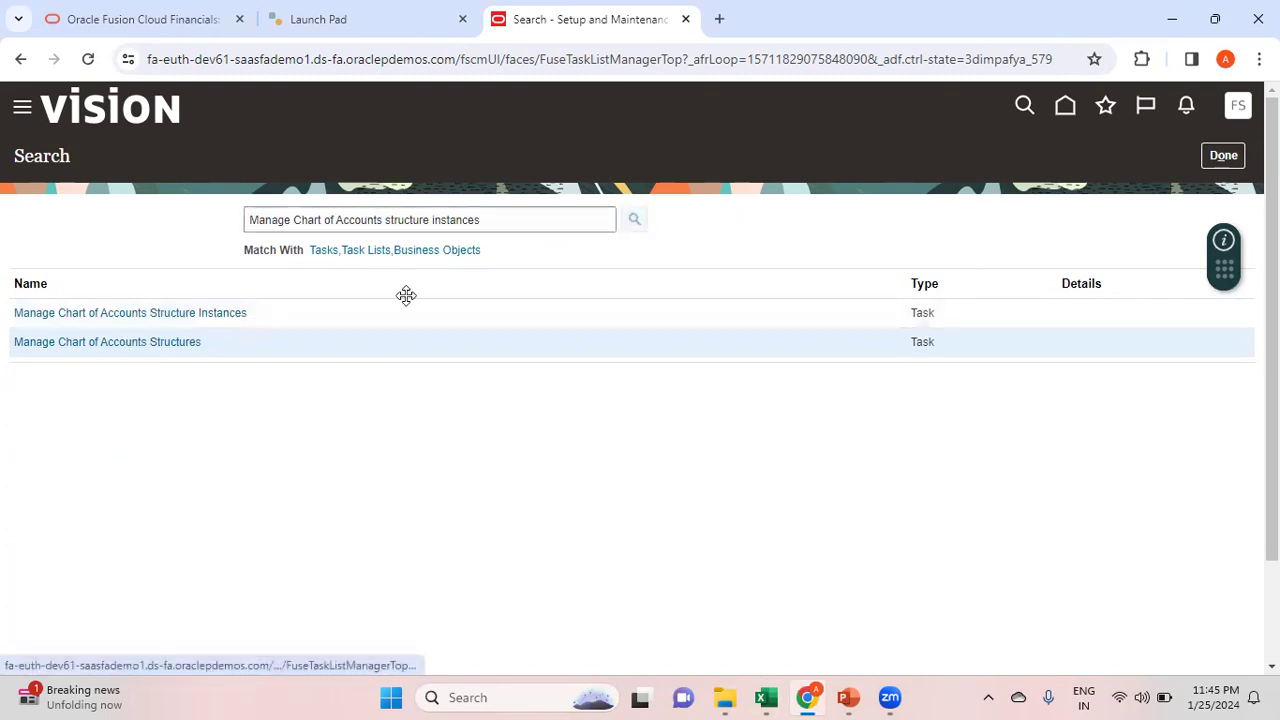
click(221, 313)
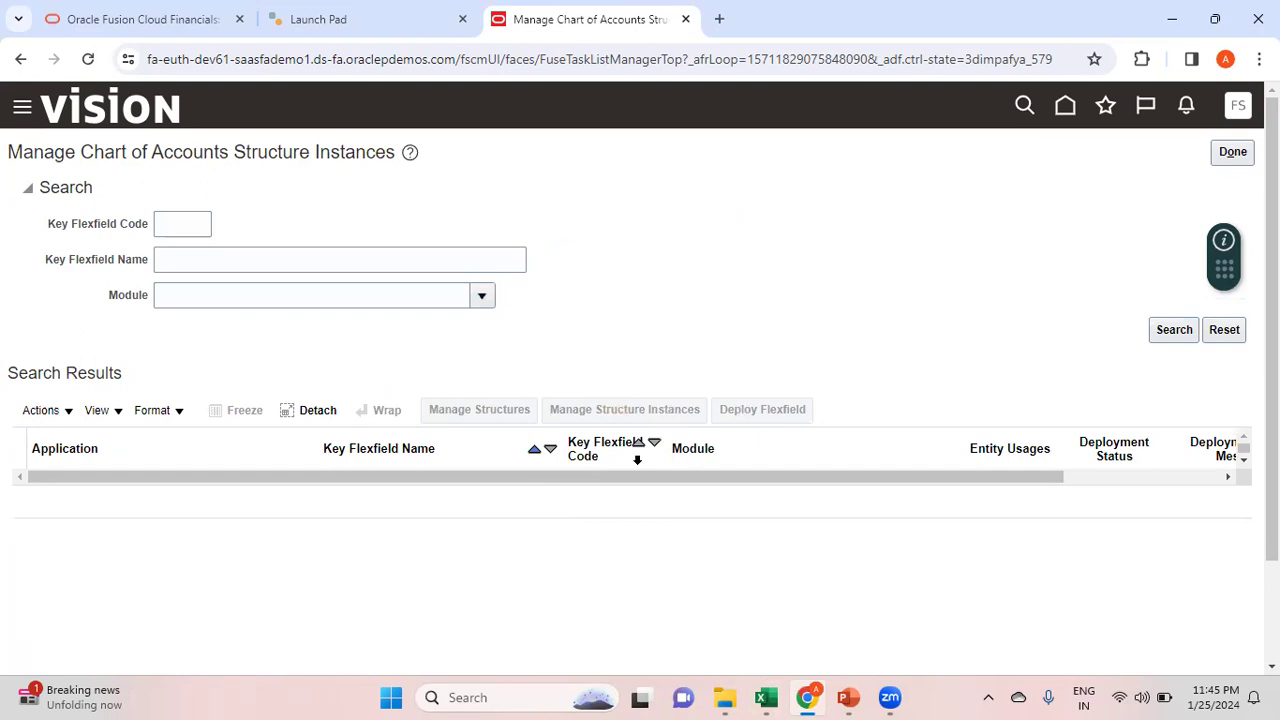
Search the key flexfields of the General Ledger module and open the structure instances of the Accounting Flexfield
key(alt+Tab)
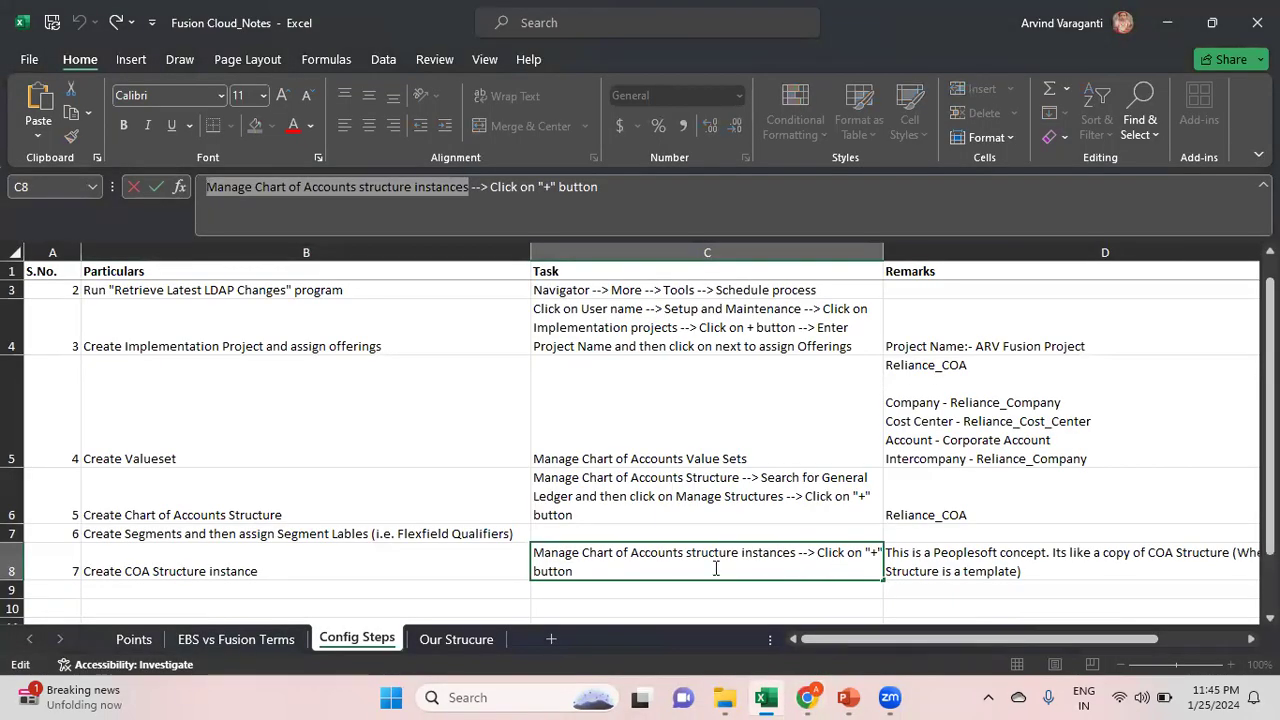
key(alt+Tab)
click(482, 298)
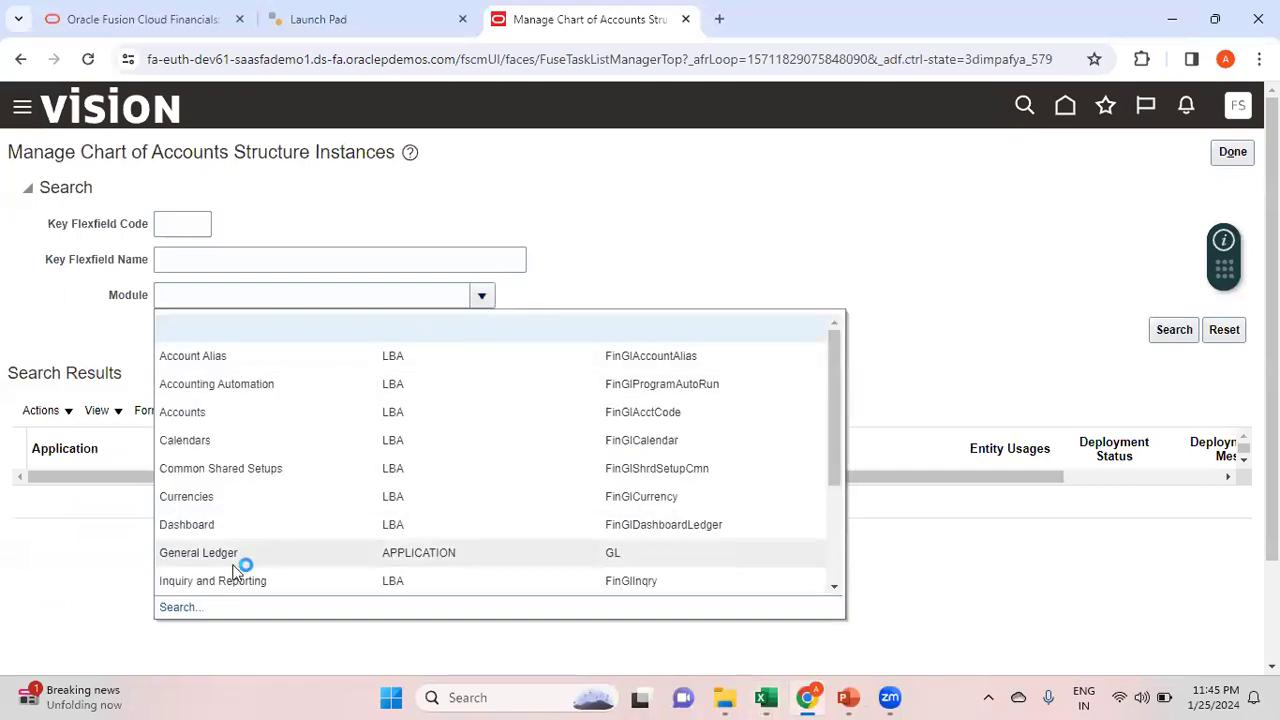
click(242, 550)
click(1165, 334)
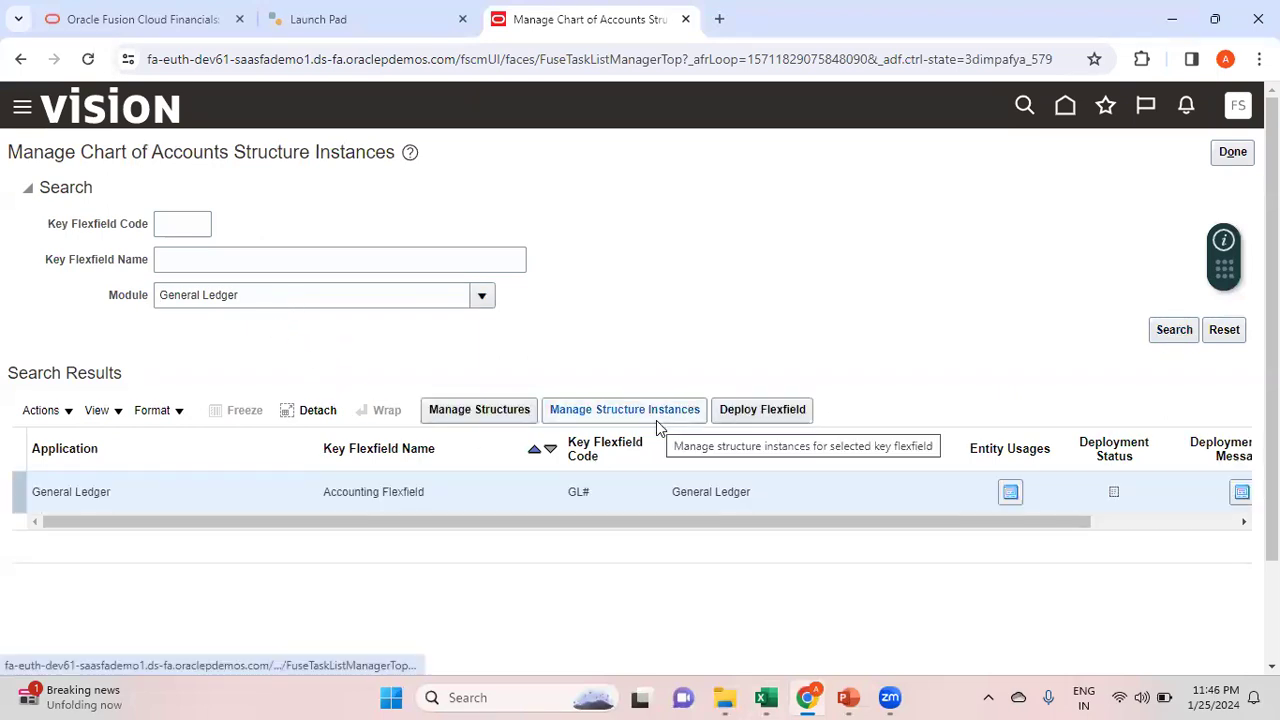
click(658, 419)
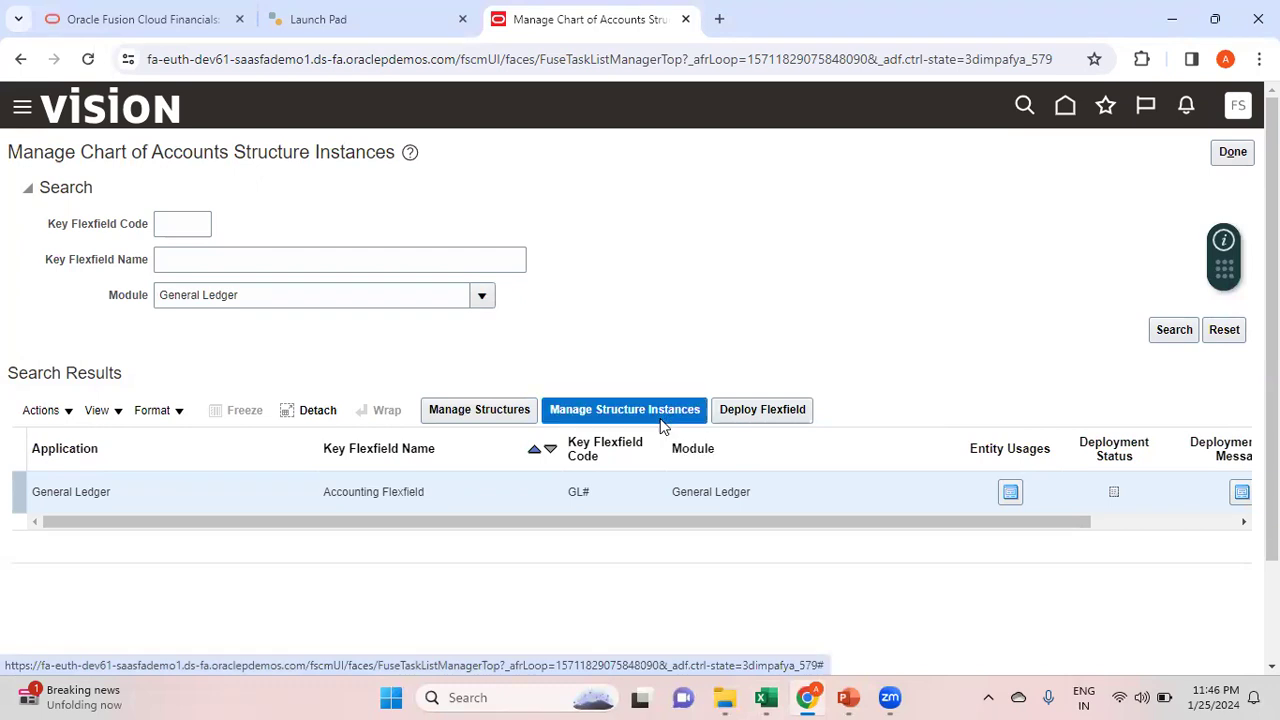
Search for existing structure instances of the Reliance COA structure
click(409, 310)
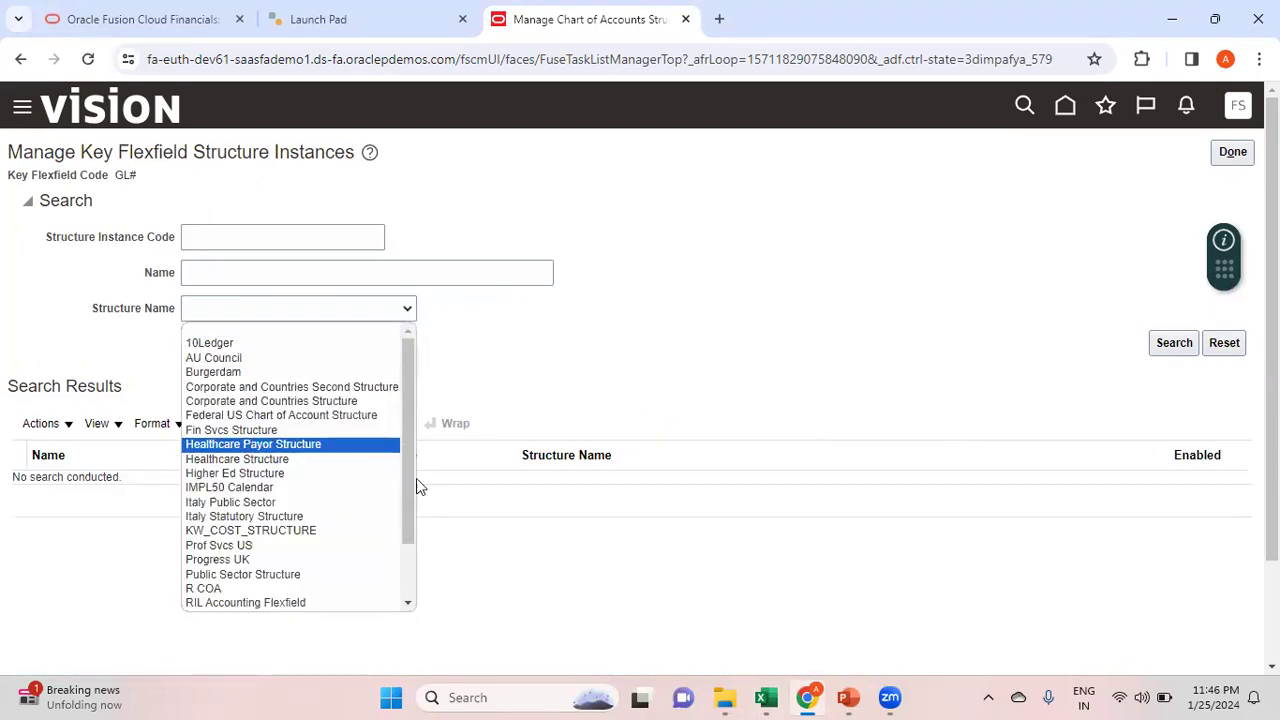
drag(414, 495, 414, 538)
click(323, 557)
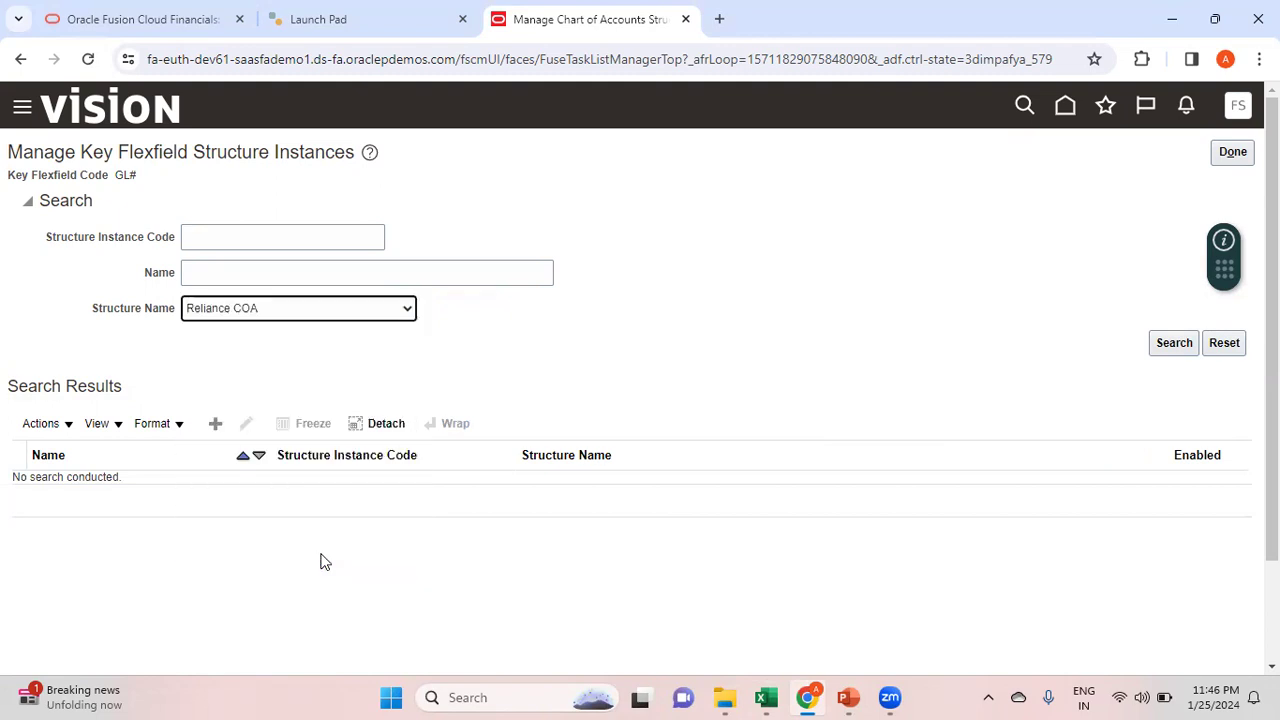
click(1167, 345)
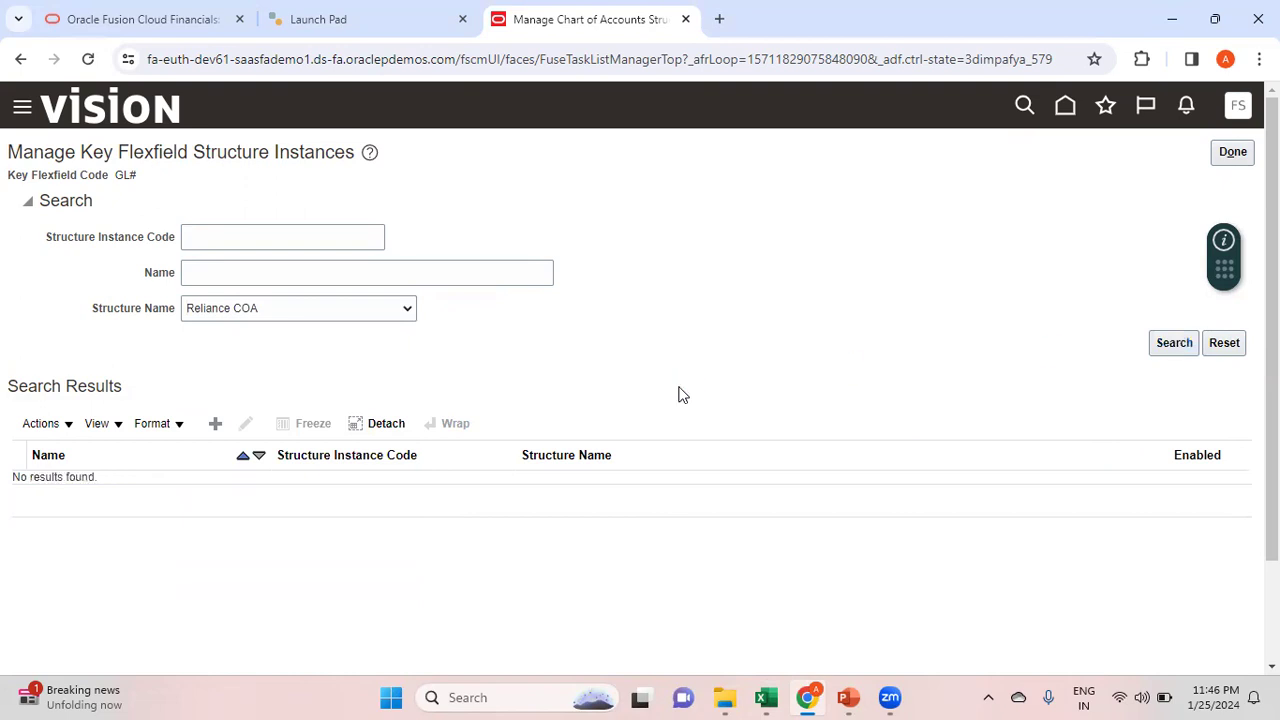
Start a new key flexfield structure instance with the code Reliance_COA_Instance and the API name RelianceCoaInstance
click(215, 423)
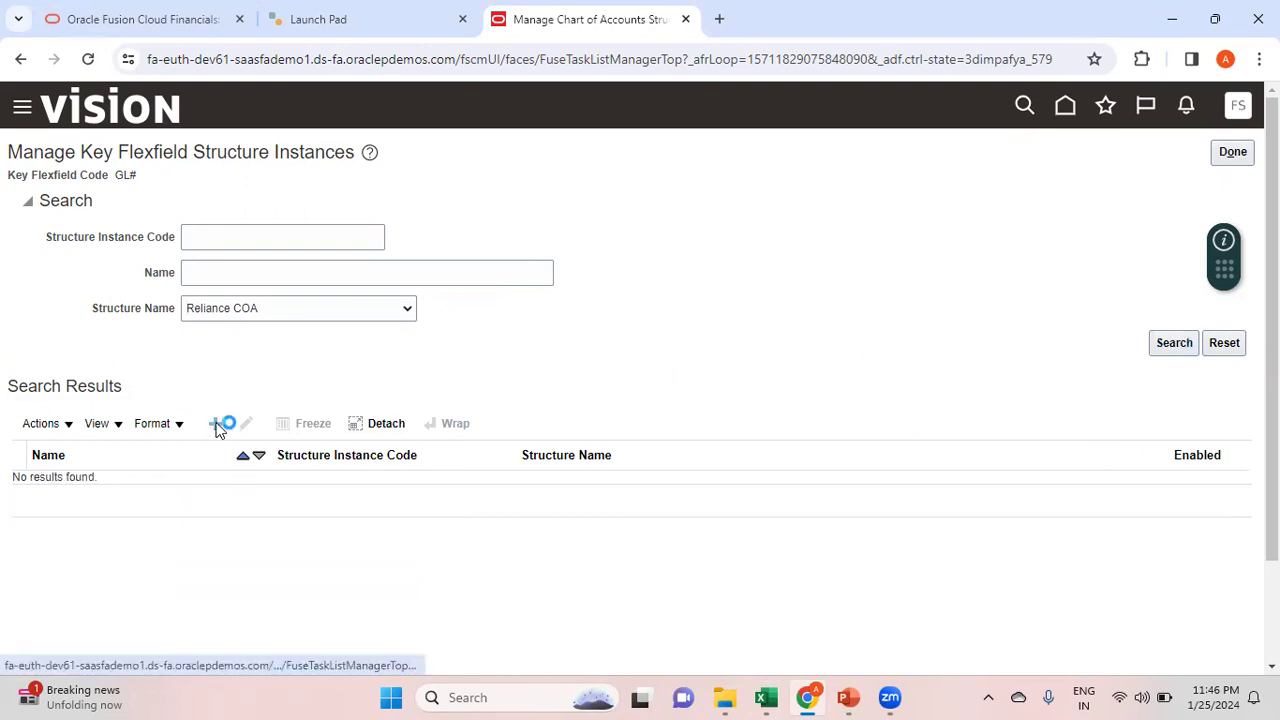
click(238, 211)
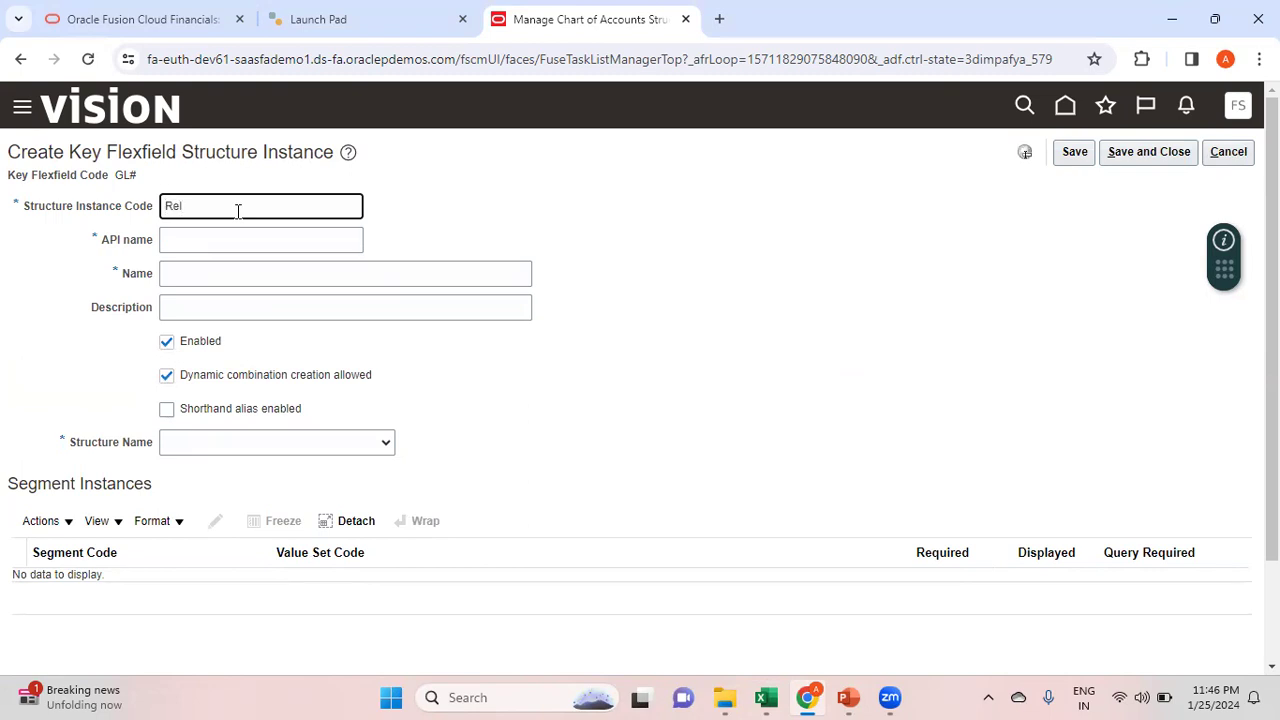
text(Reliance_COA_Instance)
key(Tab)
key(Tab)
Enter Reliance COA Instance as the instance's name and description, and base it on the Reliance COA structure
text(Re)
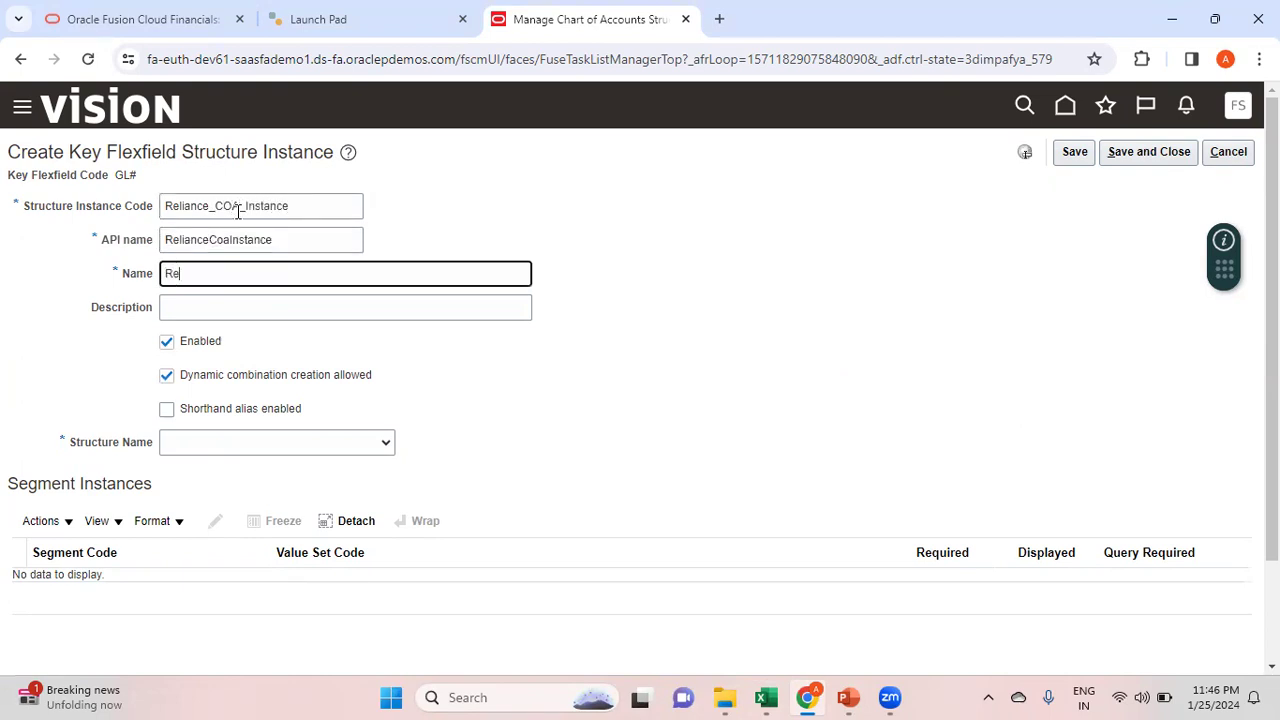
text(liance COA Instance)
key(Tab)
text(Reliance)
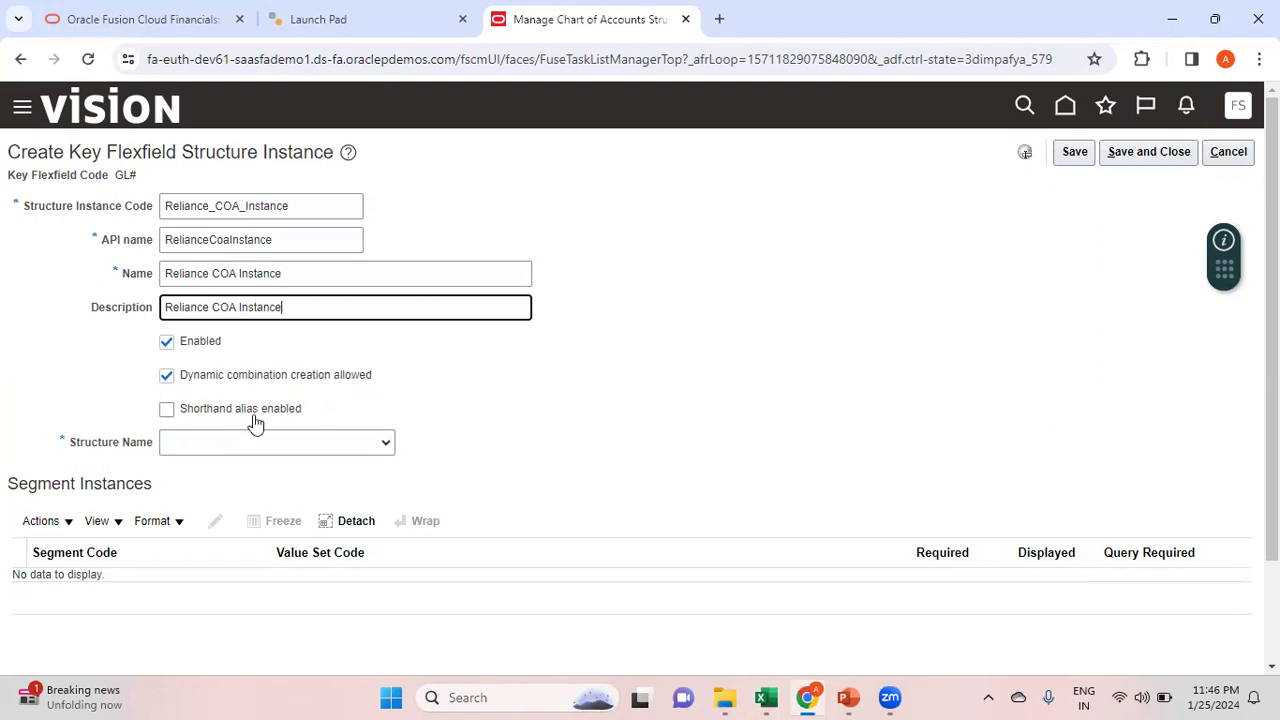
click(227, 443)
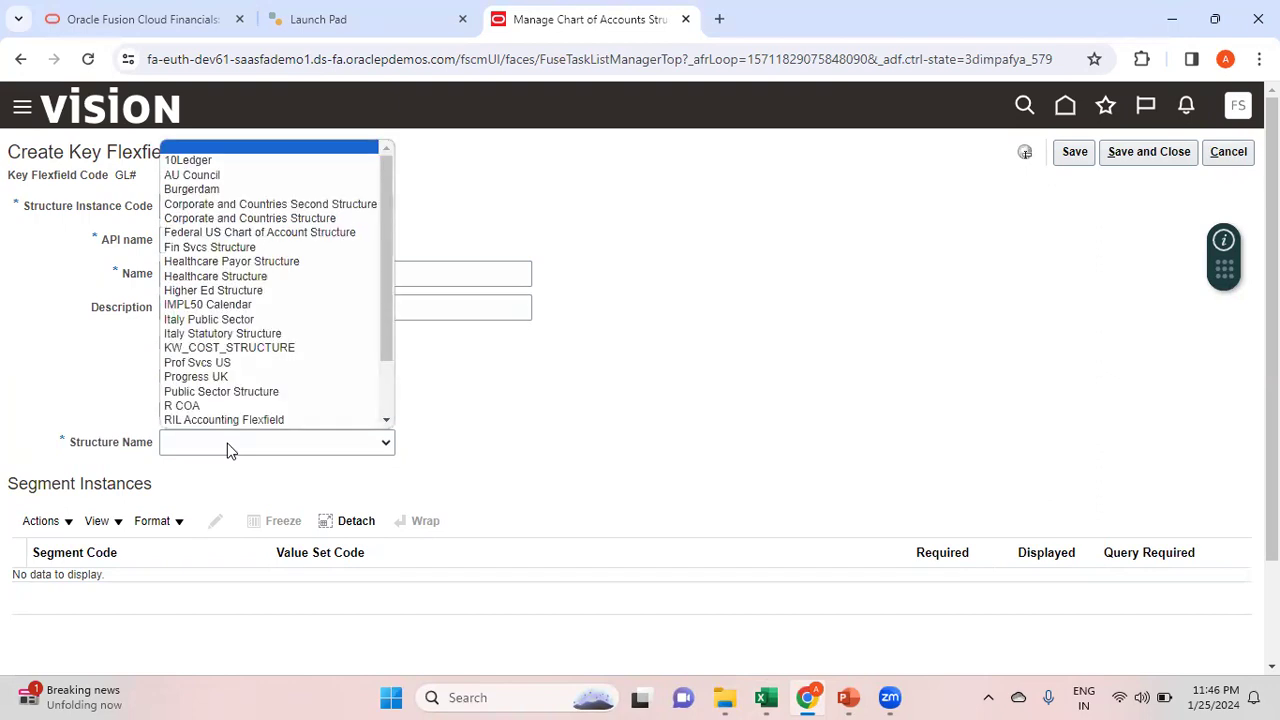
click(346, 424)
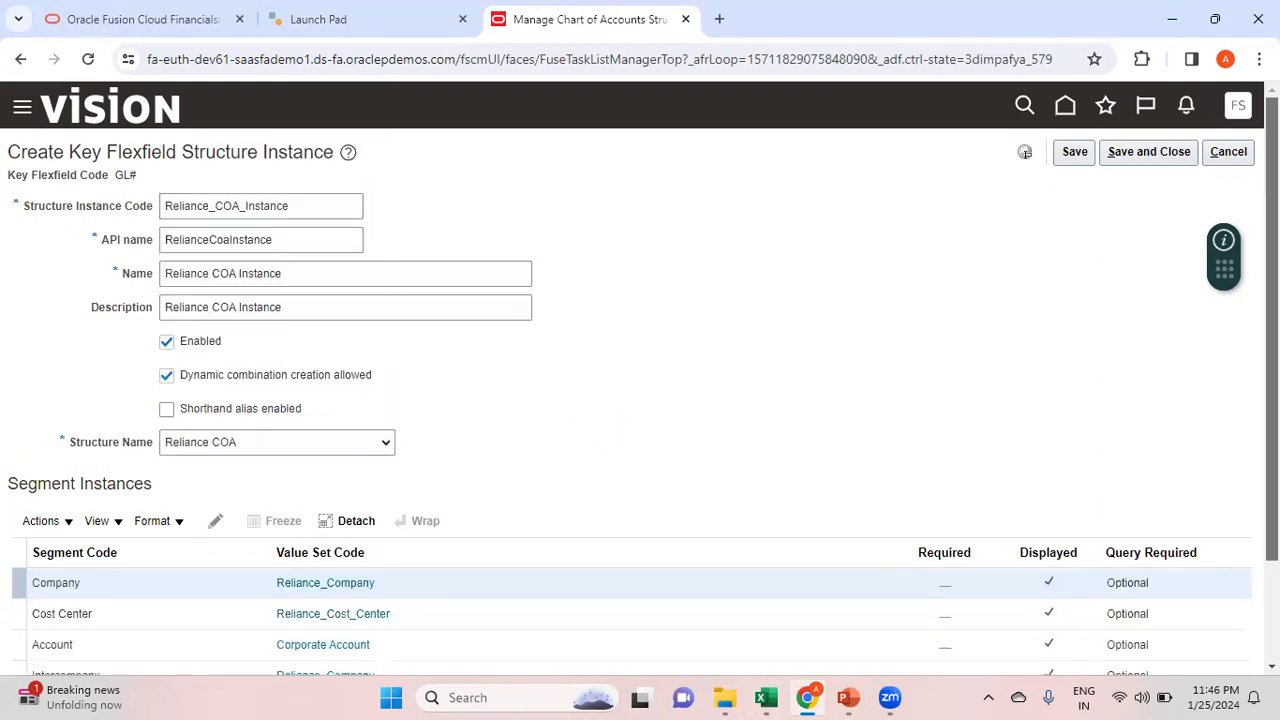
Make the Company segment instance required
scroll(690, 425, down, 1)
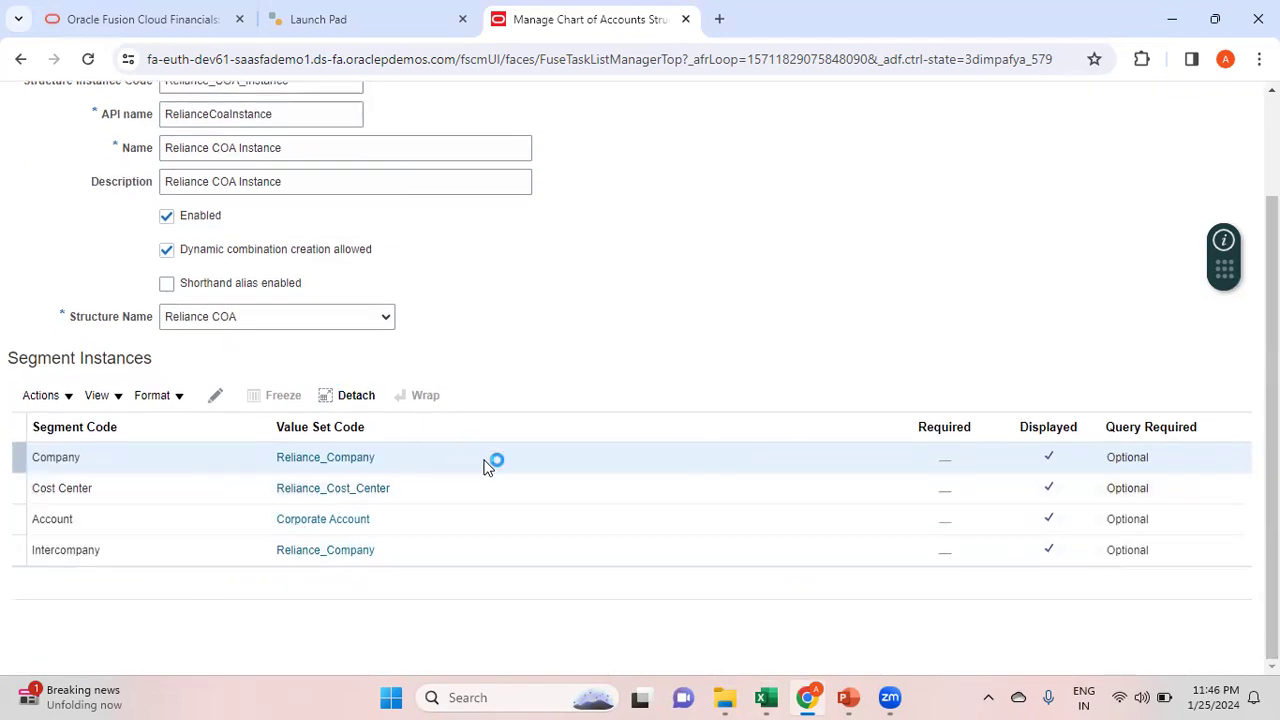
click(215, 396)
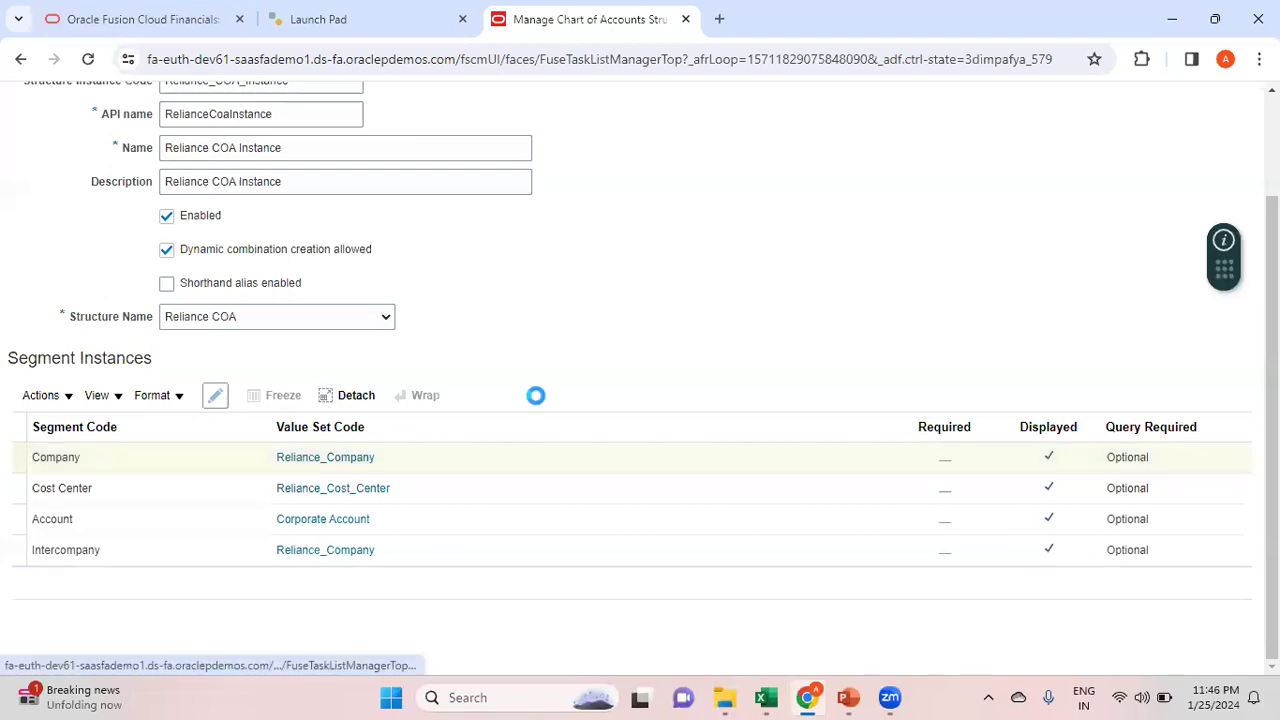
click(534, 299)
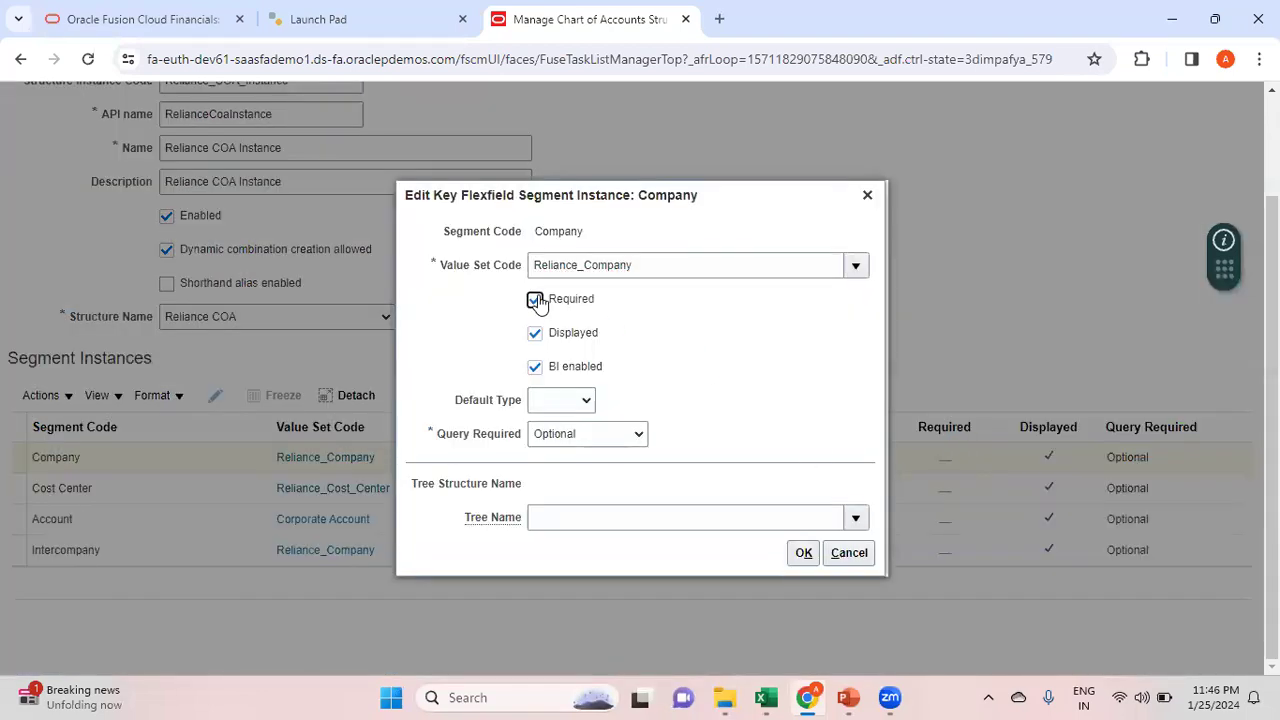
click(801, 553)
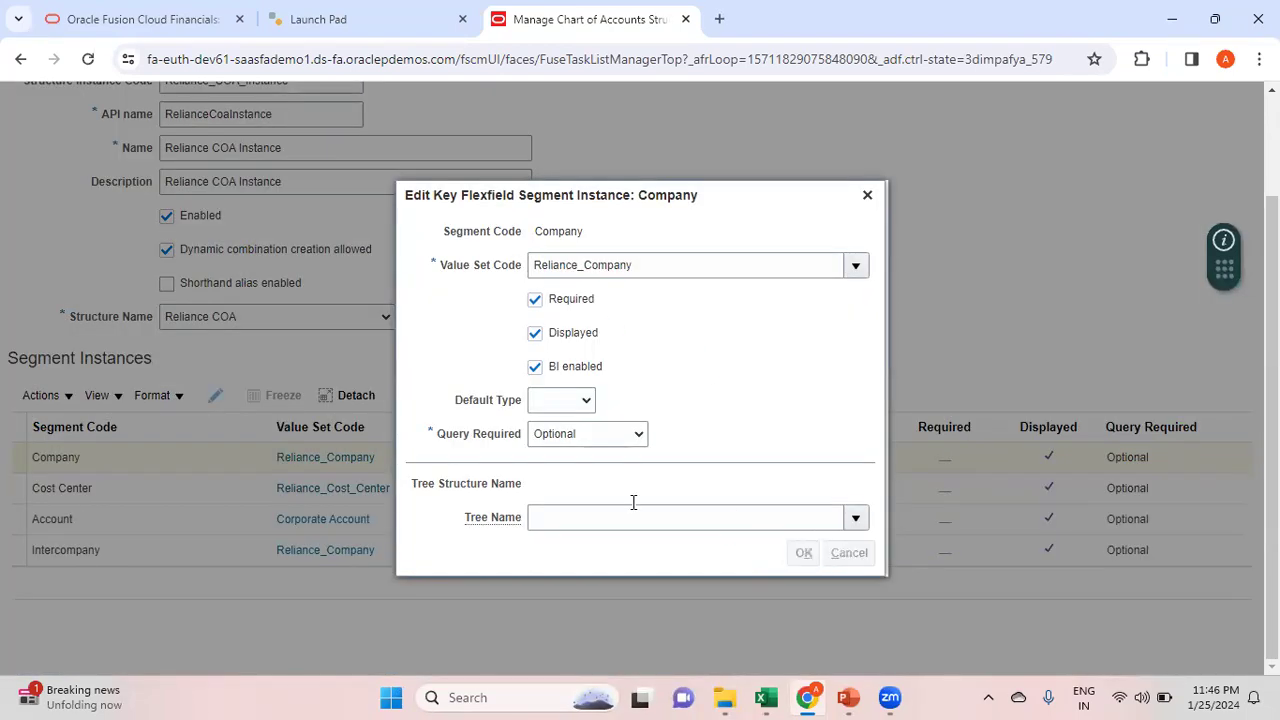
Make the Cost Center segment instance required
click(568, 495)
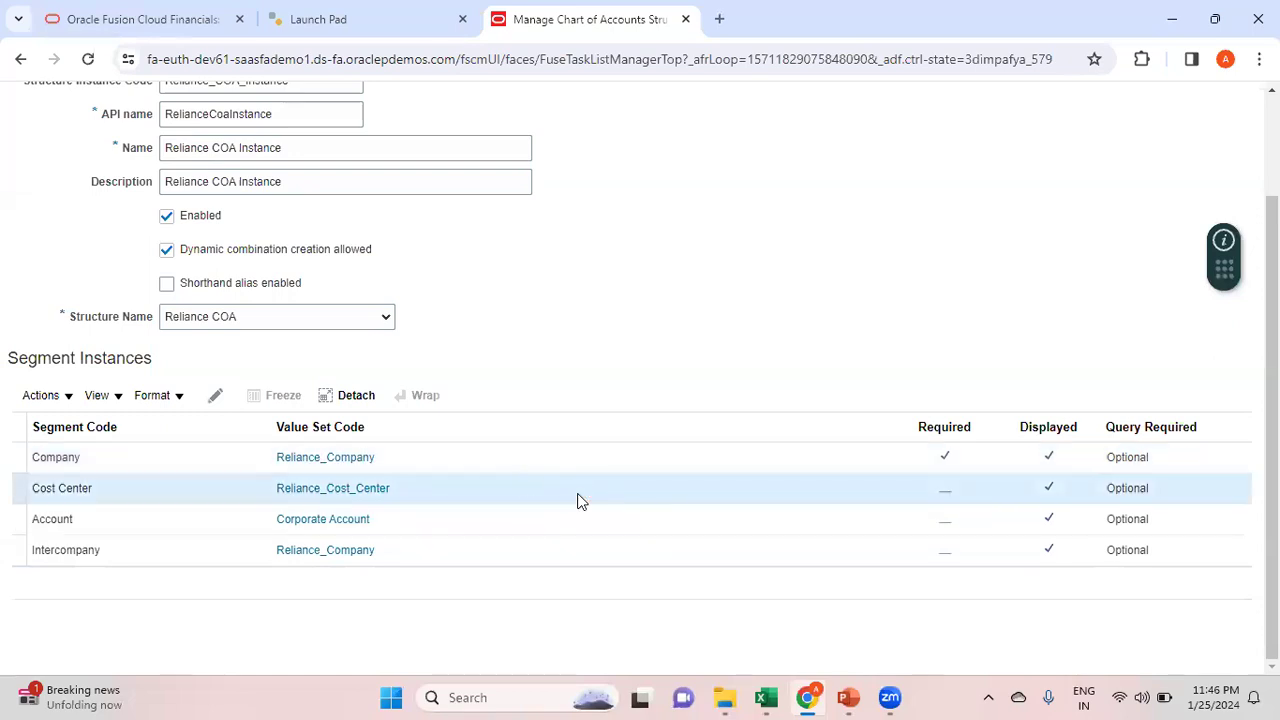
click(216, 396)
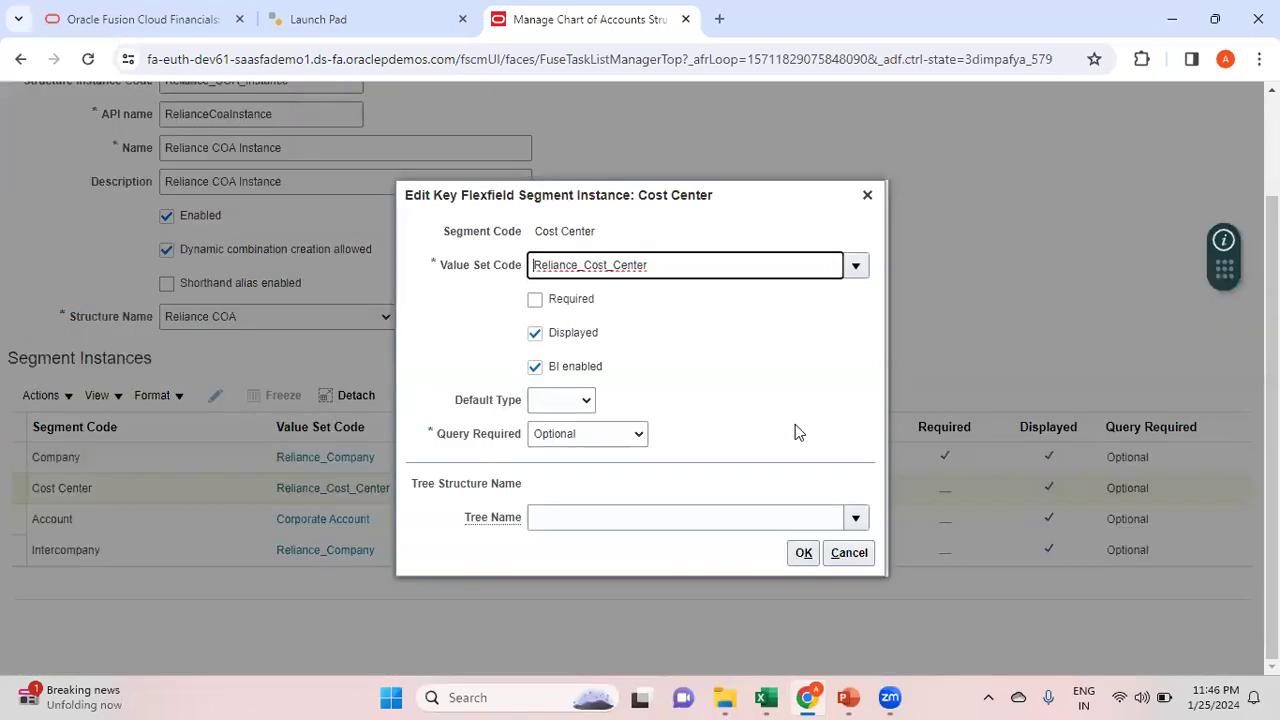
click(535, 300)
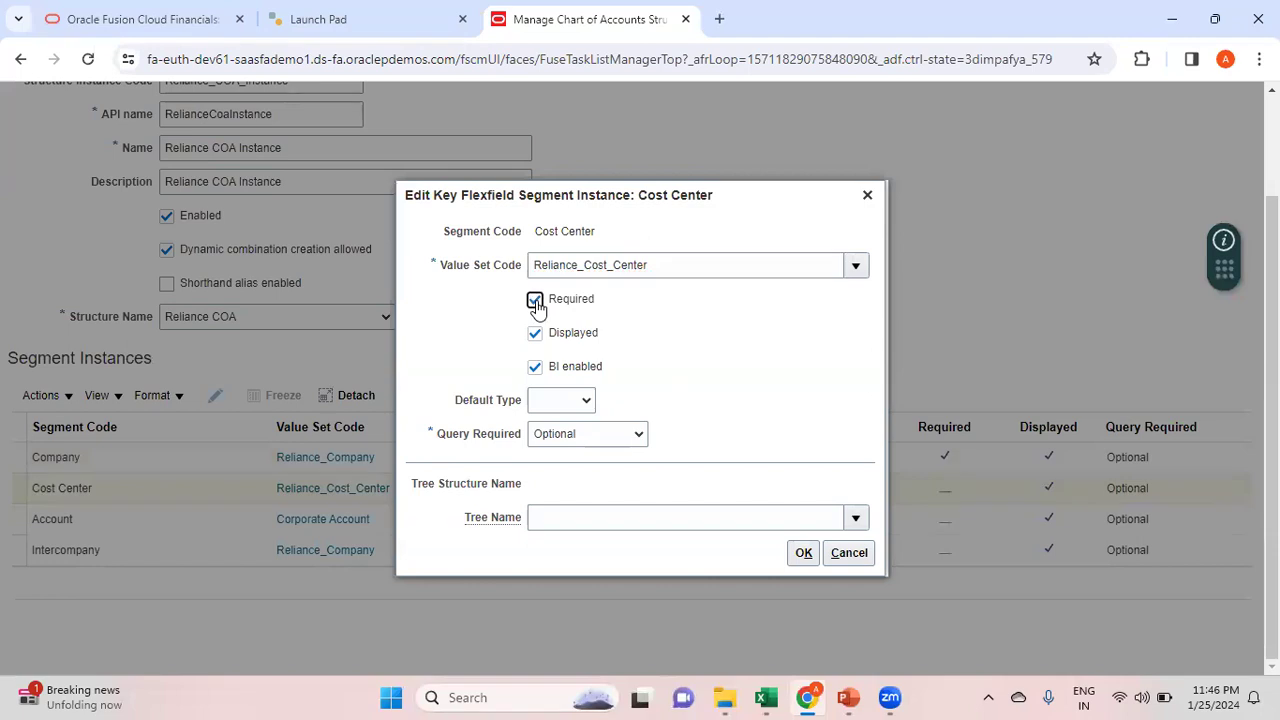
click(802, 556)
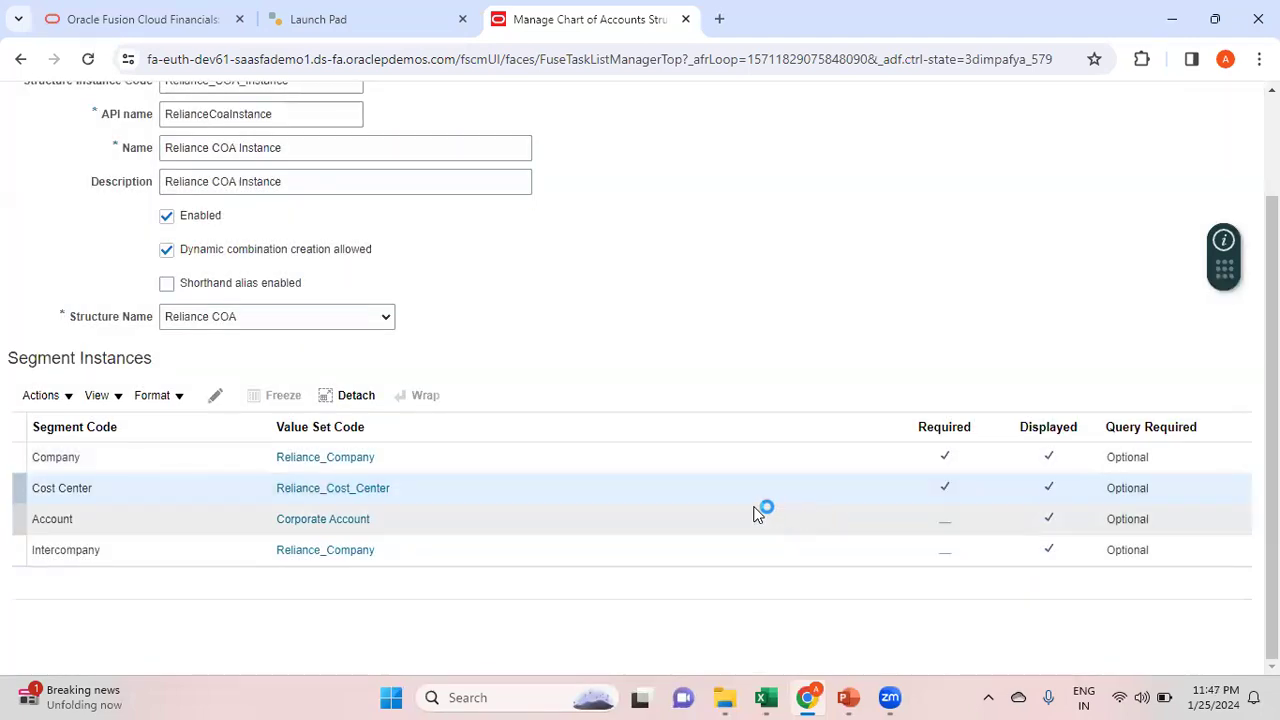
Make the Account segment instance required
click(643, 508)
click(216, 396)
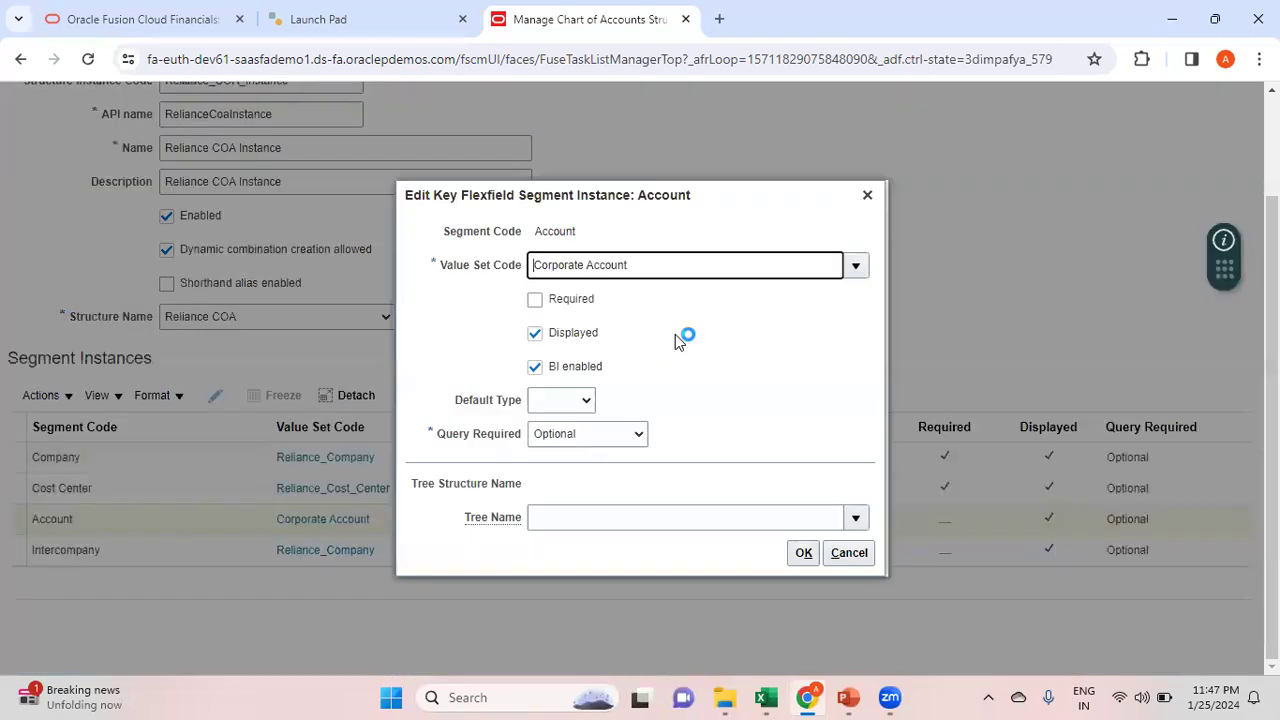
click(535, 300)
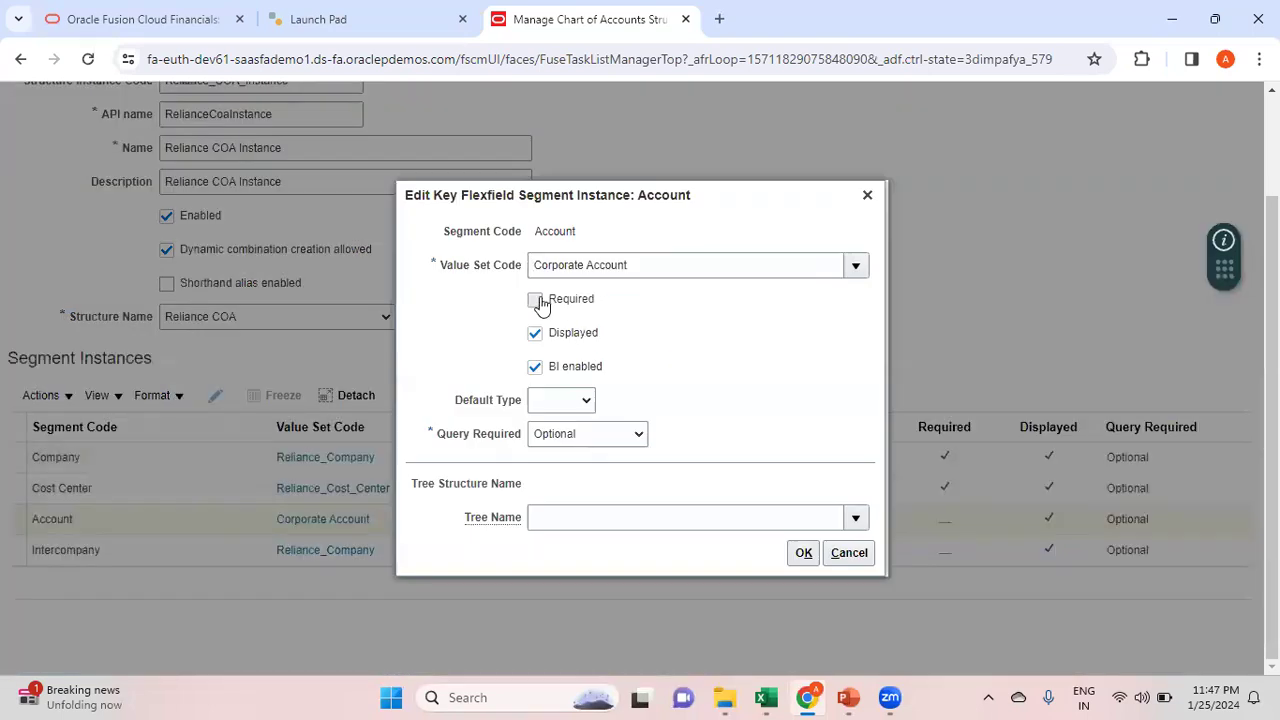
click(810, 557)
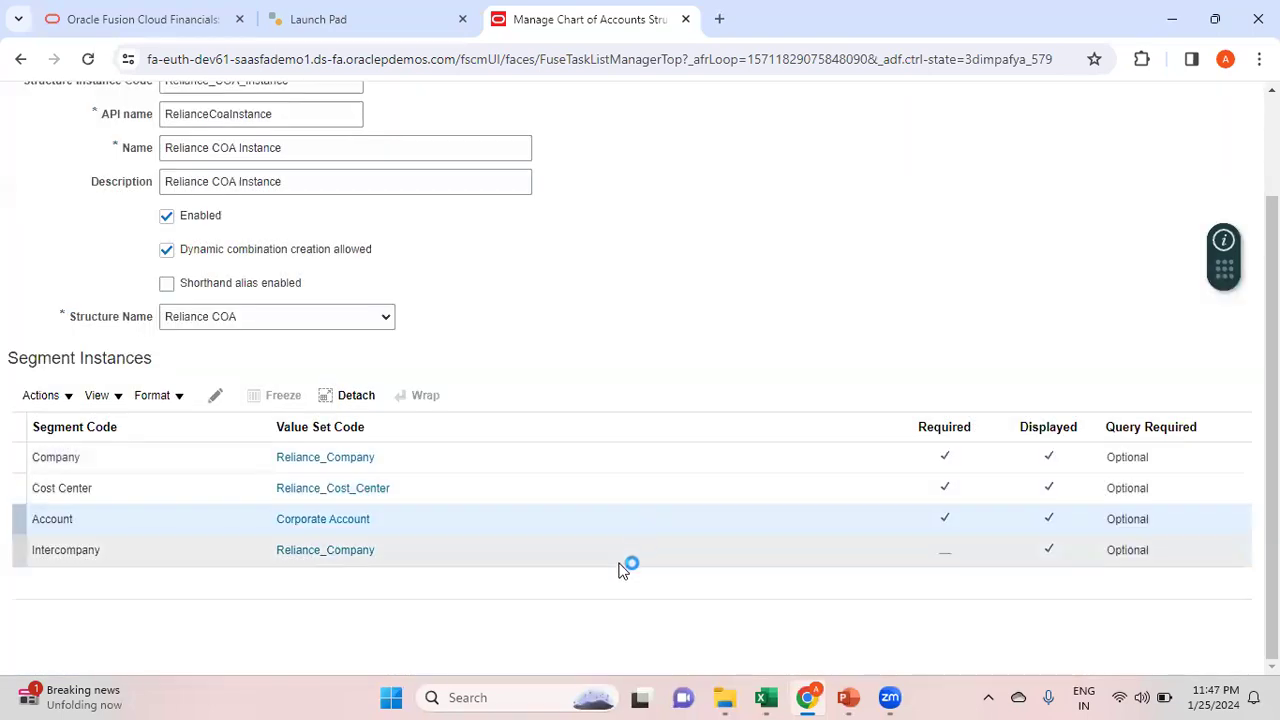
Make the Intercompany segment instance required
click(728, 554)
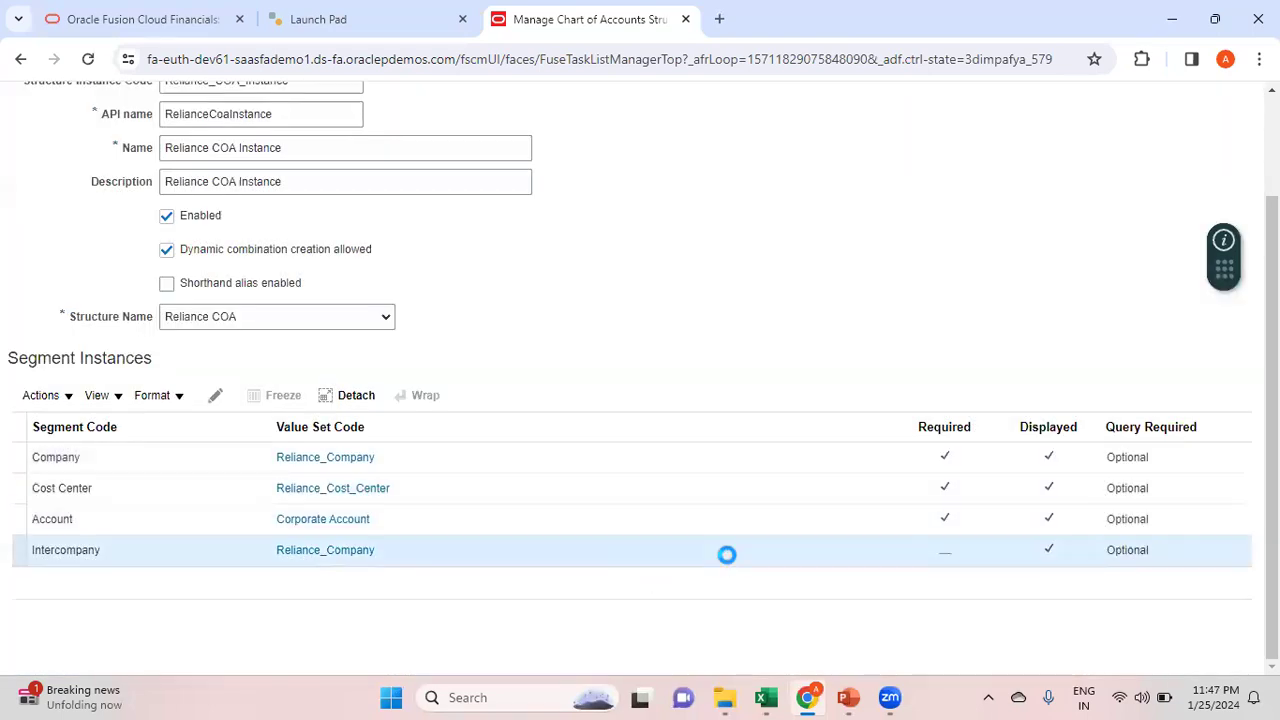
click(218, 397)
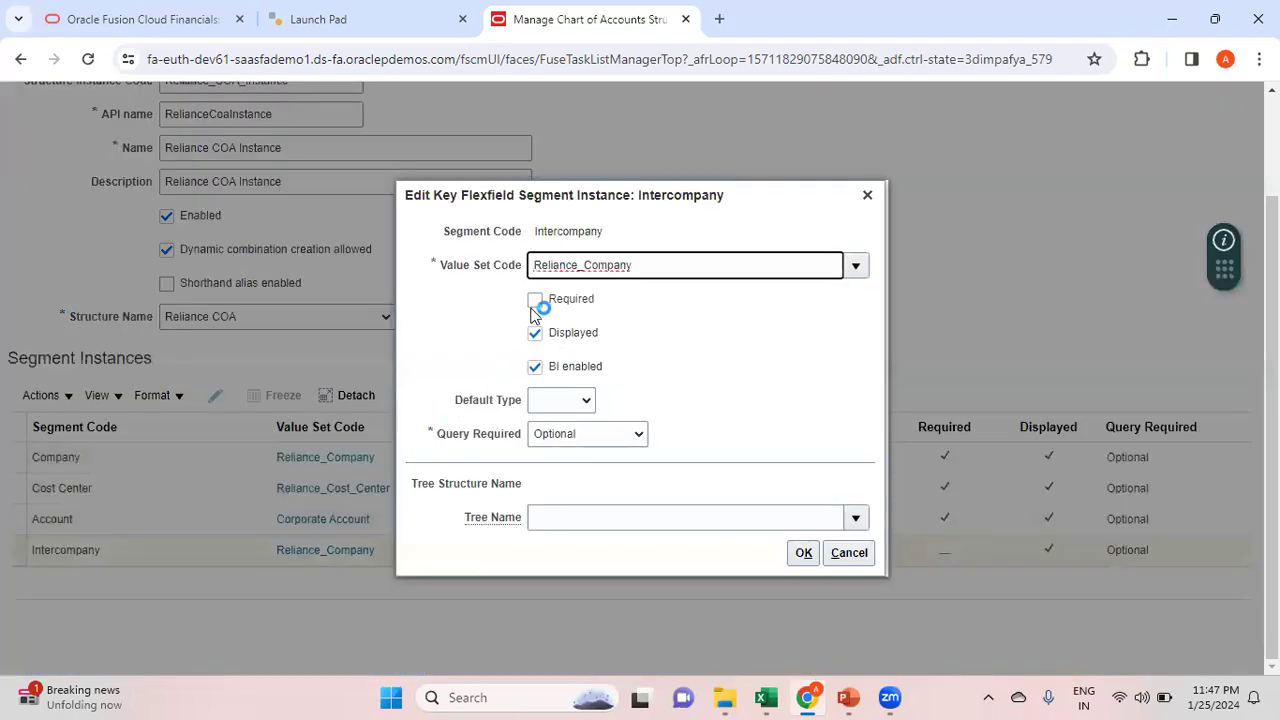
click(535, 300)
click(806, 558)
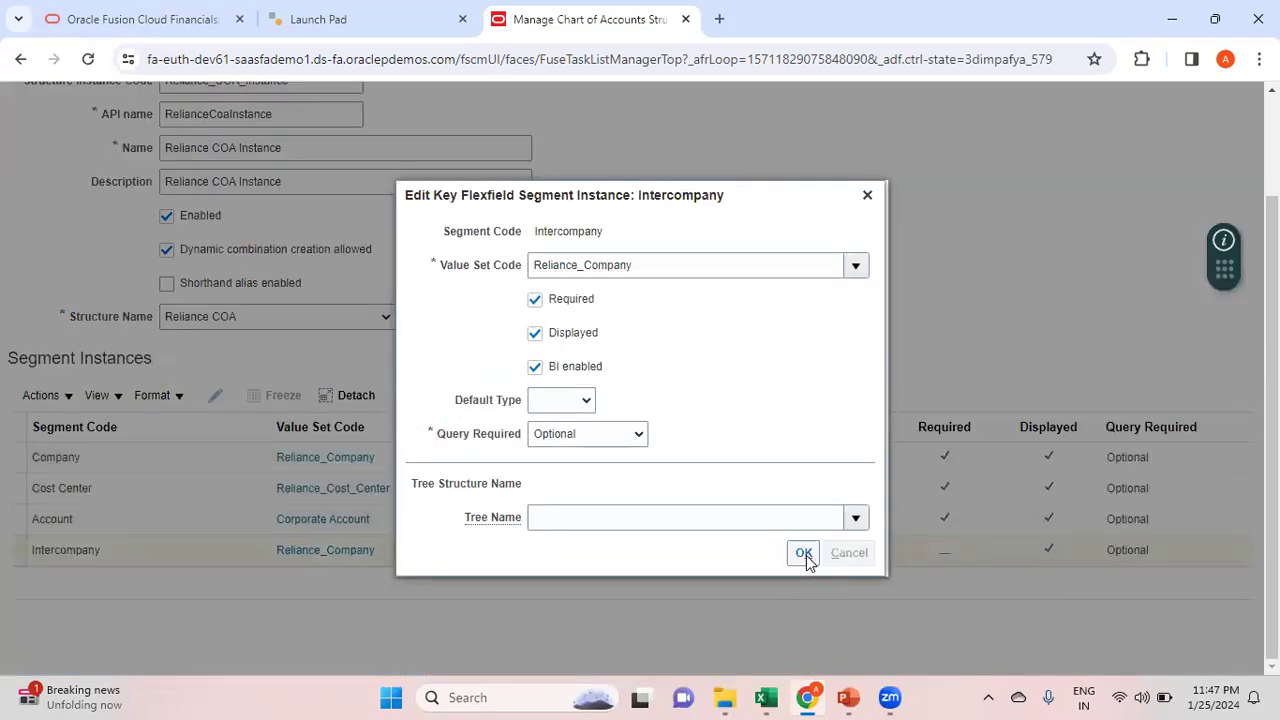
Save and close the new structure instance, and search for the instances of the Reliance COA structure
scroll(945, 408, up, 2)
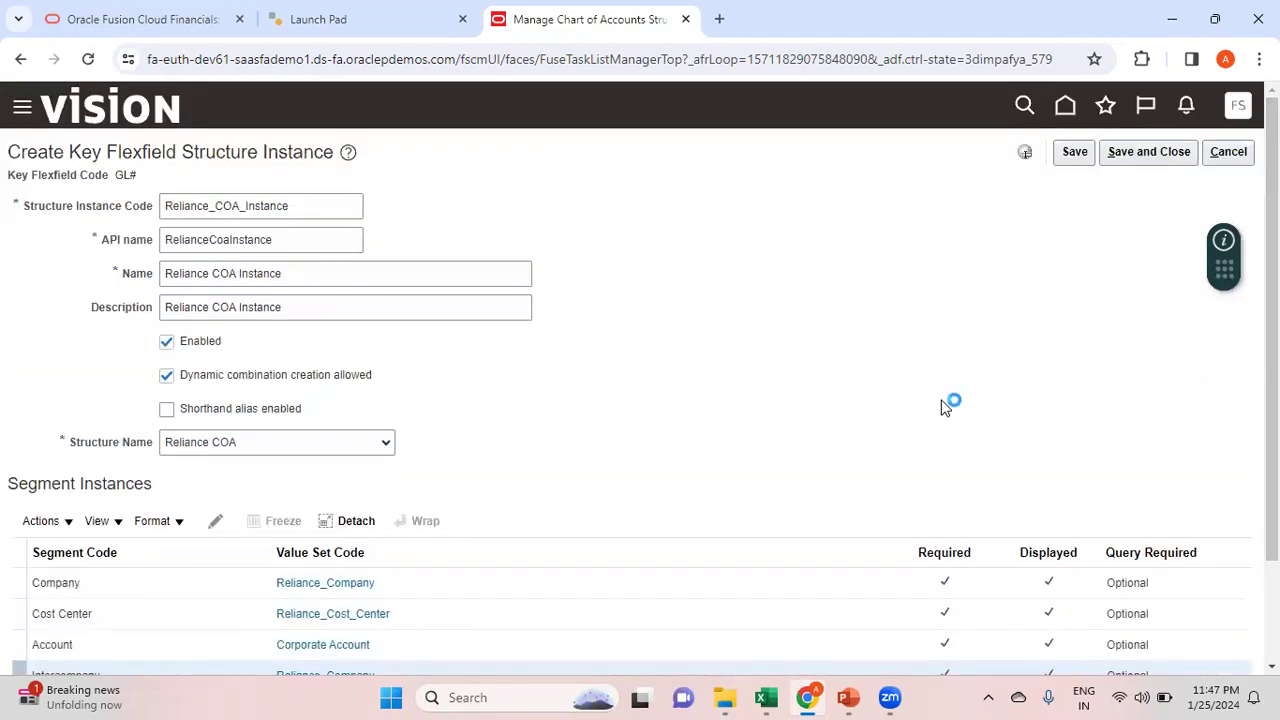
key(alt+Tab)
key(alt+Tab)
click(1157, 163)
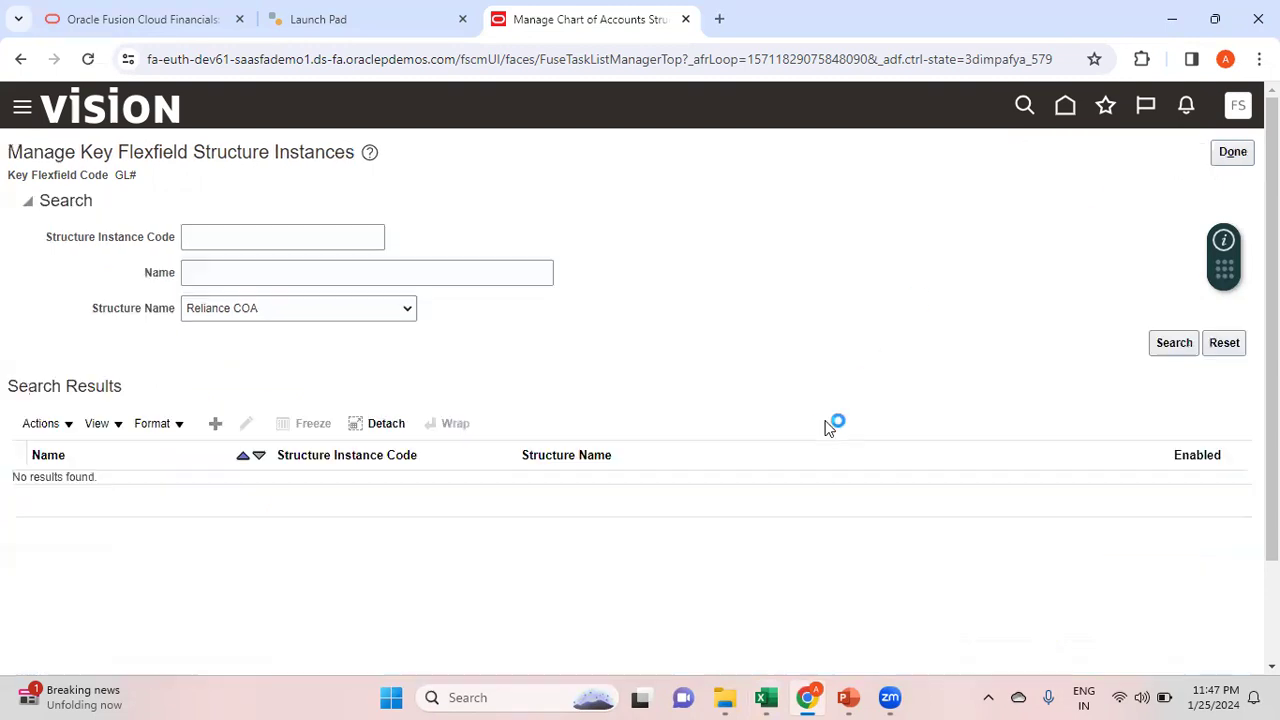
click(1173, 345)
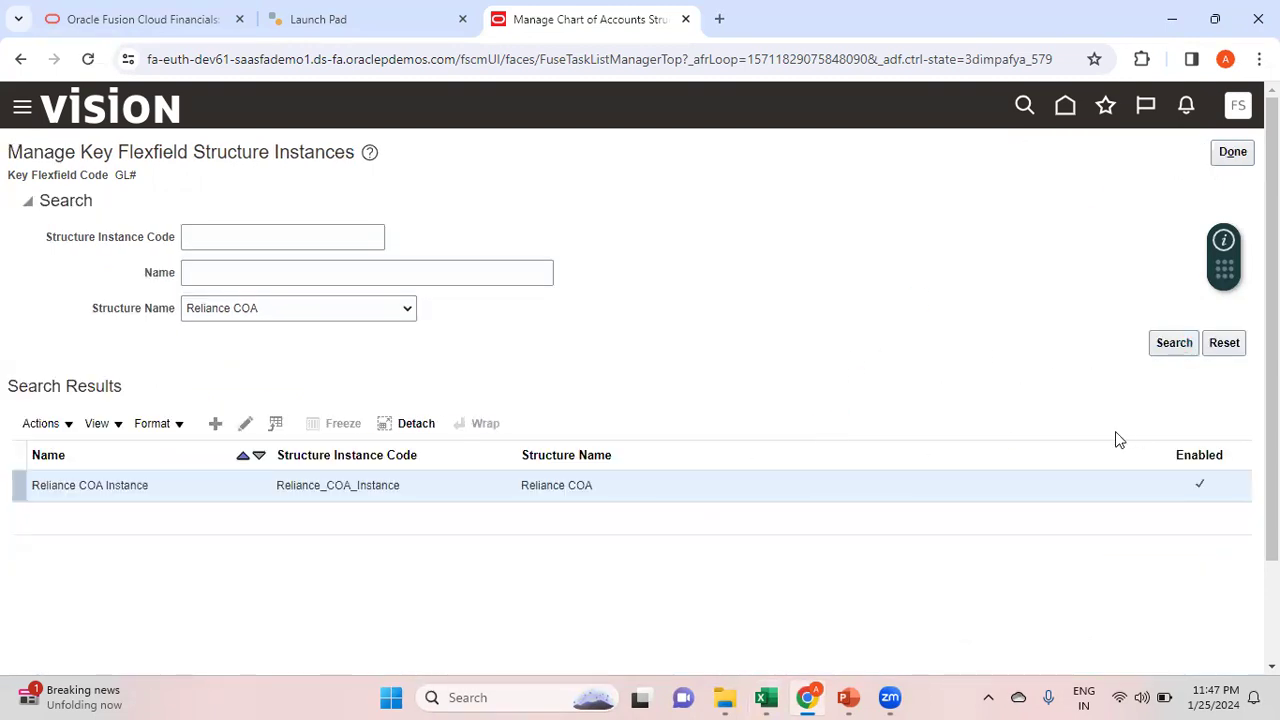
Finish managing structure instances, search the General Ledger key flexfields again, and deploy the Accounting Flexfield
click(1234, 152)
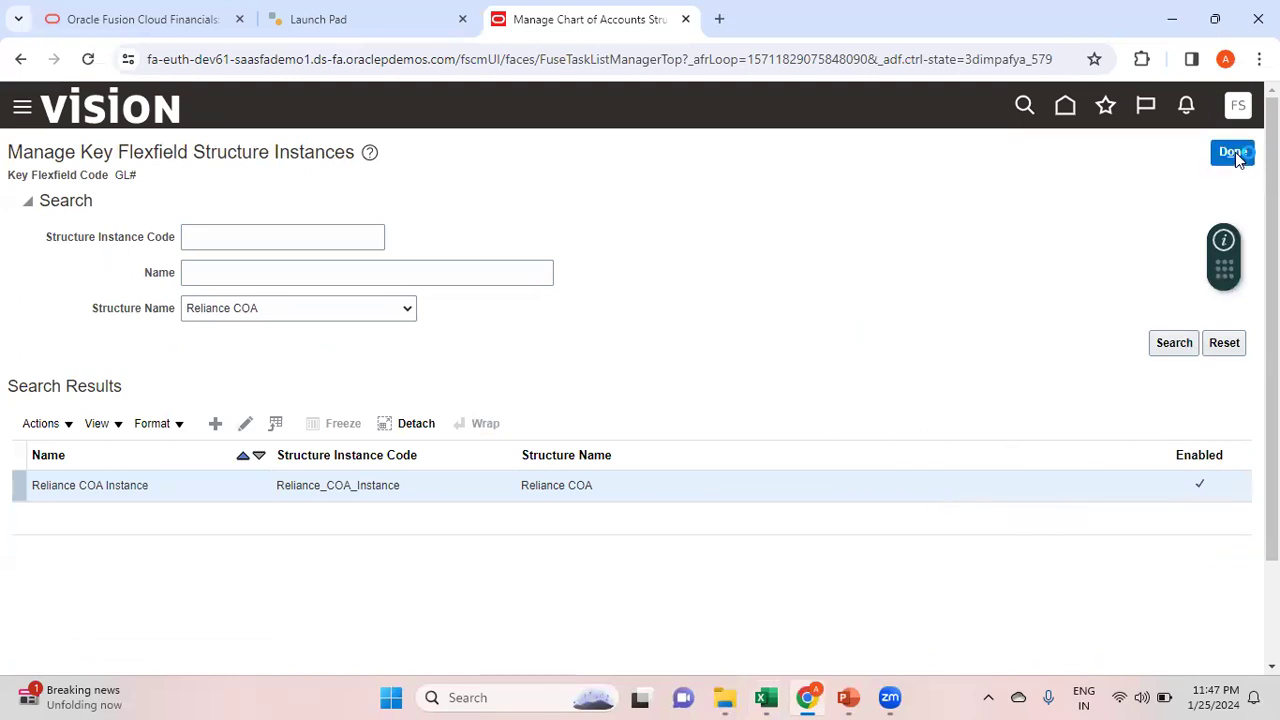
click(1186, 333)
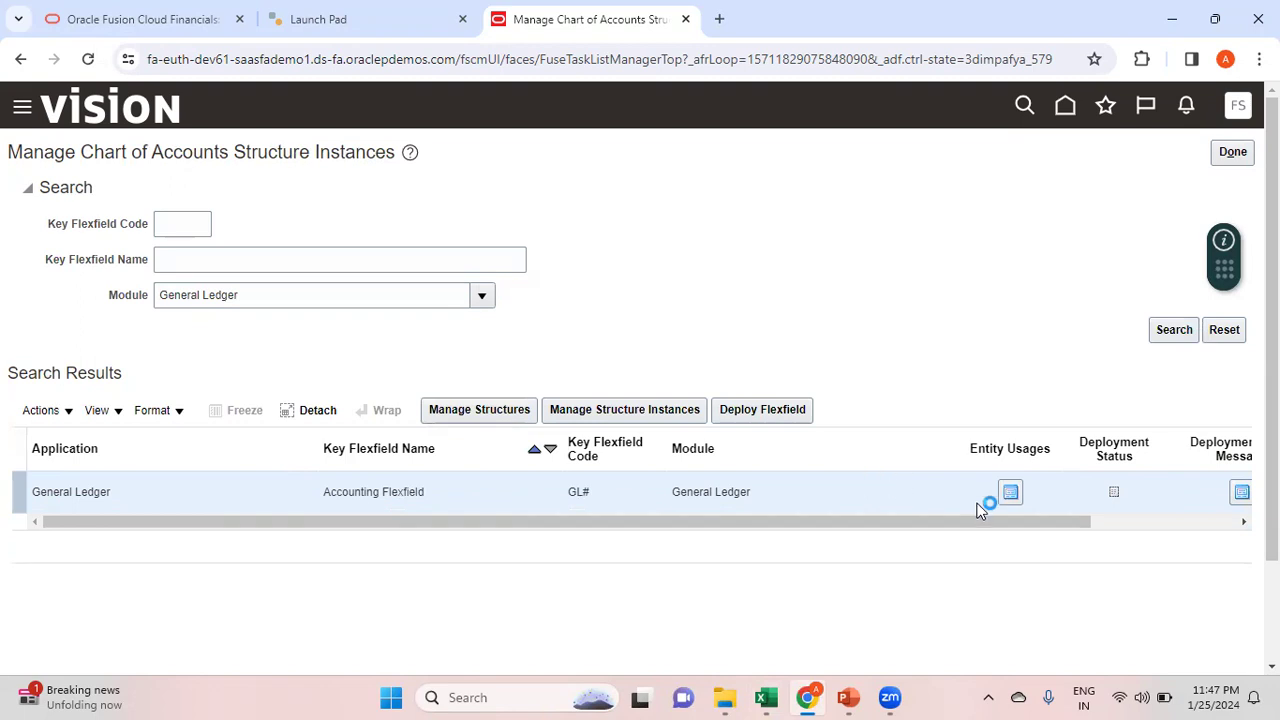
click(772, 414)
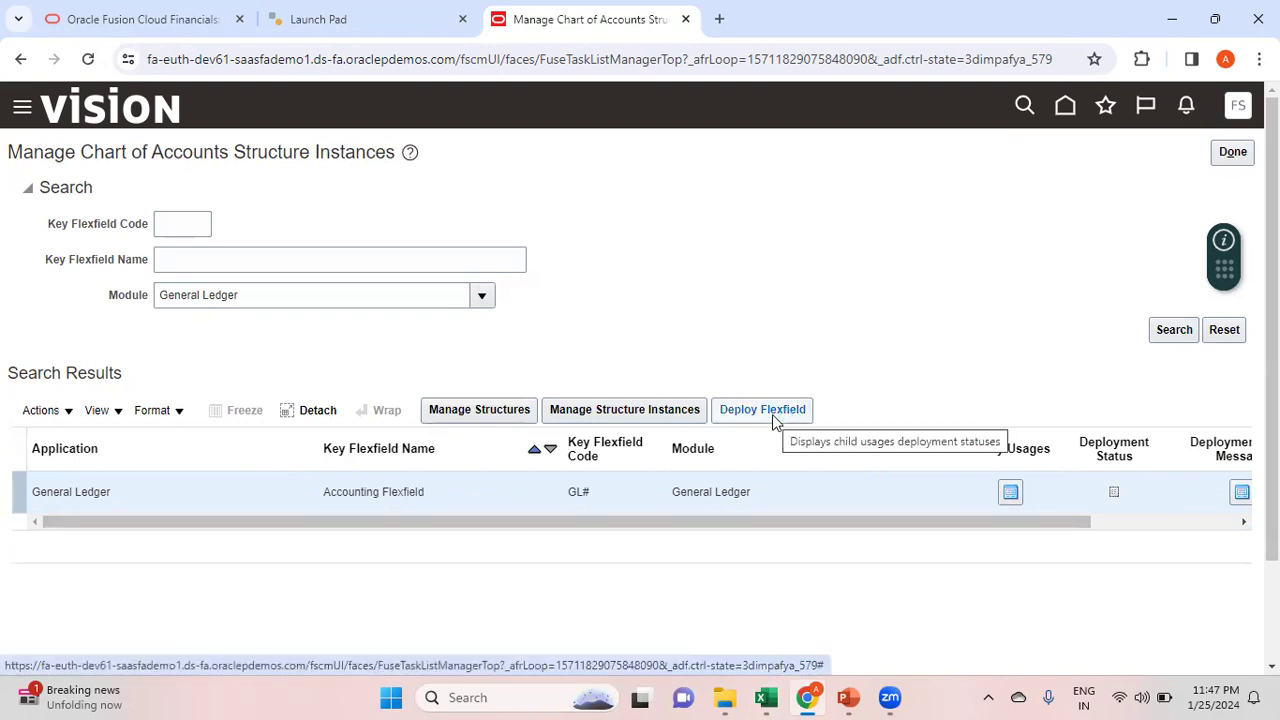
click(772, 414)
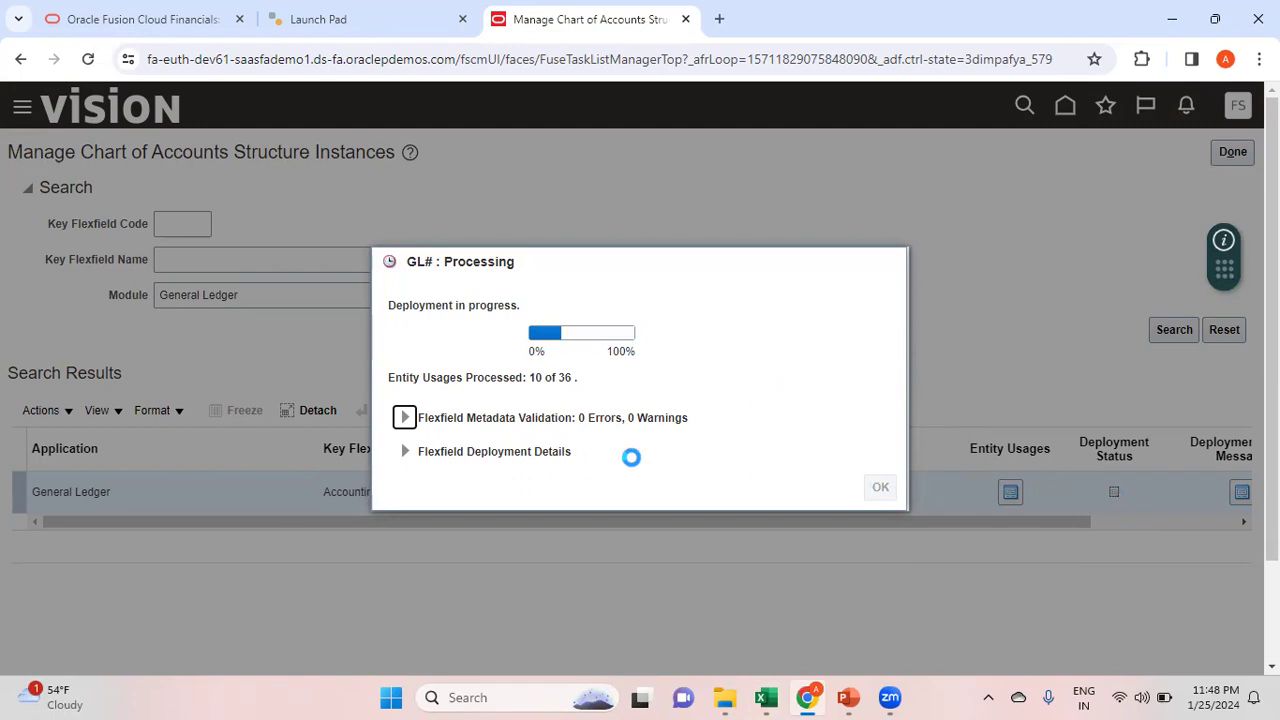
Switch to the Fusion Cloud_Notes workbook in Excel and copy the serial number in A8 to A9 to continue with 8
key(alt+Tab)
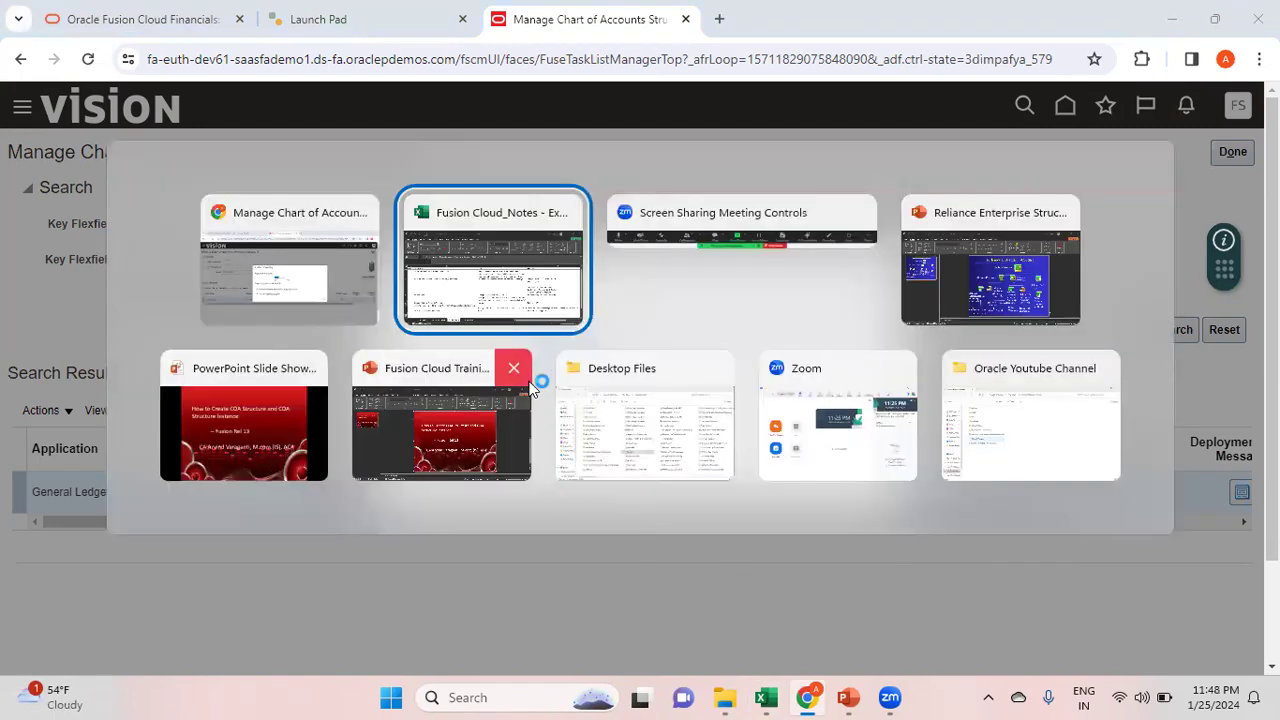
click(517, 286)
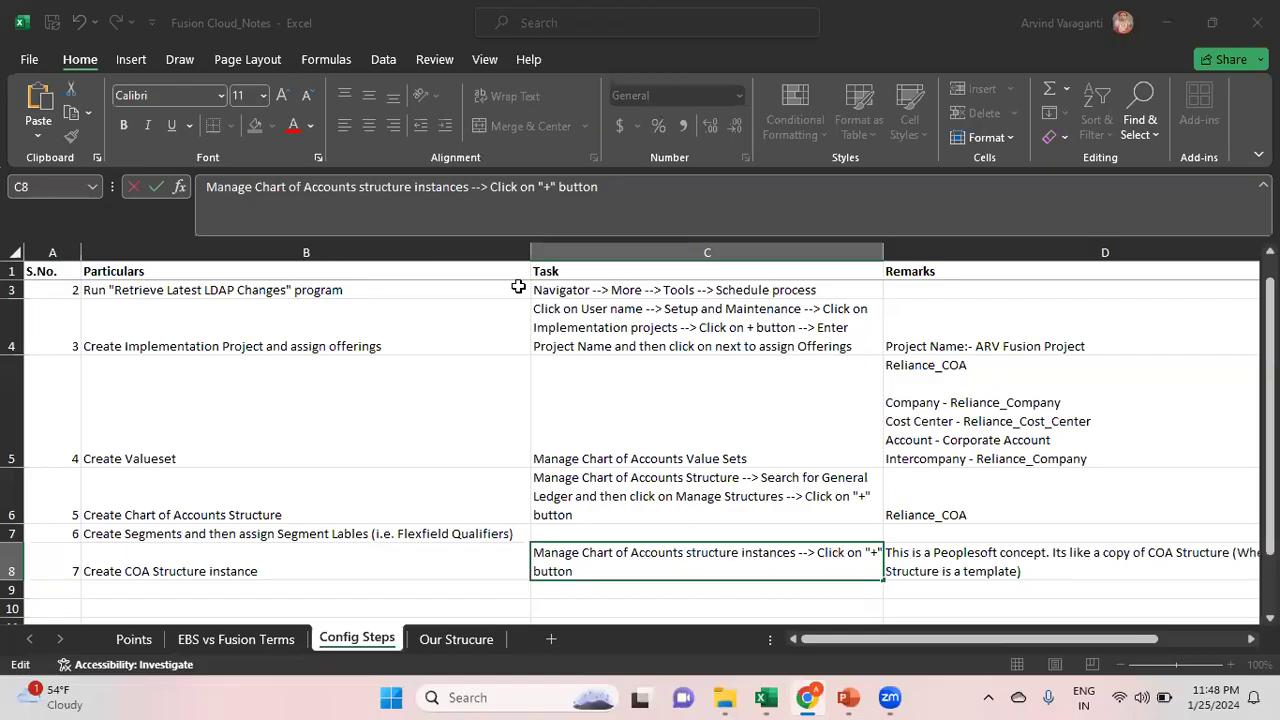
click(62, 569)
key(ctrl+c)
key(Down)
key(ctrl+v)
key(Escape)
Enter "Deploy COA Structure" as the particulars for serial number 8 in cell B9
key(Right)
text(Deploy COA S)
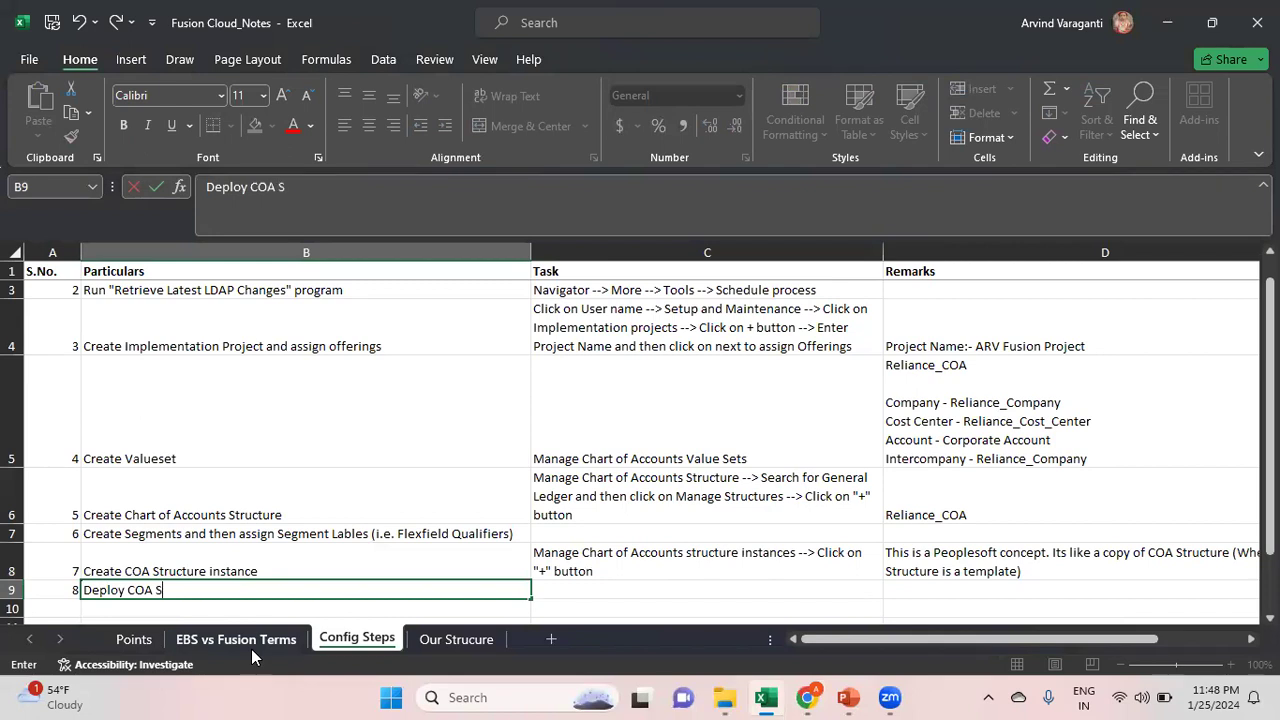
text(tructure)
key(Return)
key(Return)
key(Return)
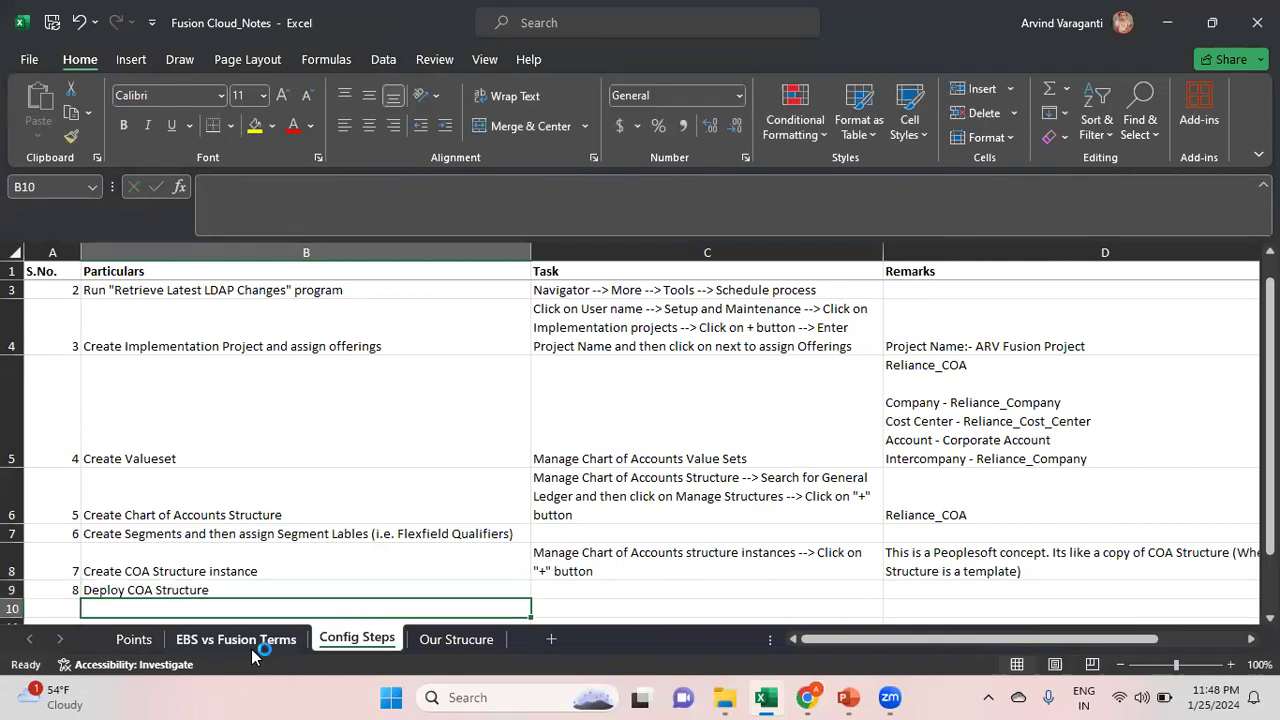
key(Up)
key(Up)
key(Up)
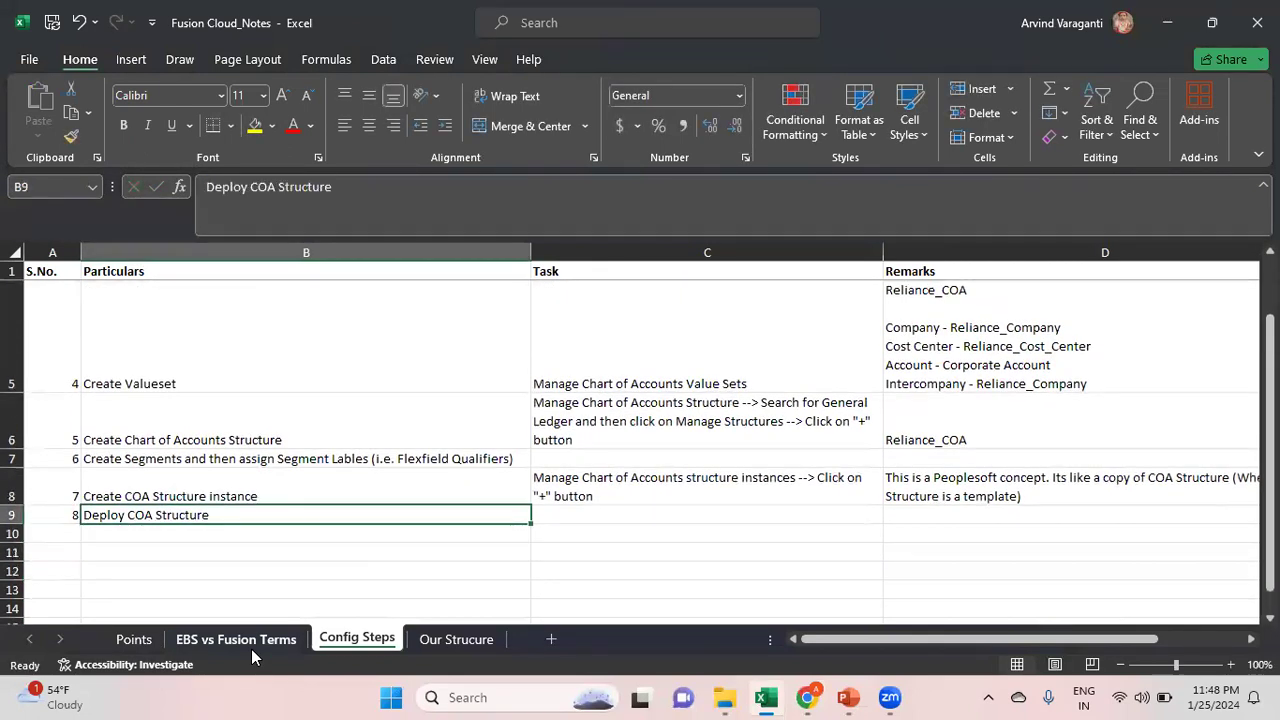
Switch to Chrome to check the progress of the GL# flexfield deployment, and return to the Fusion Cloud_Notes workbook in Excel
key(alt+Tab)
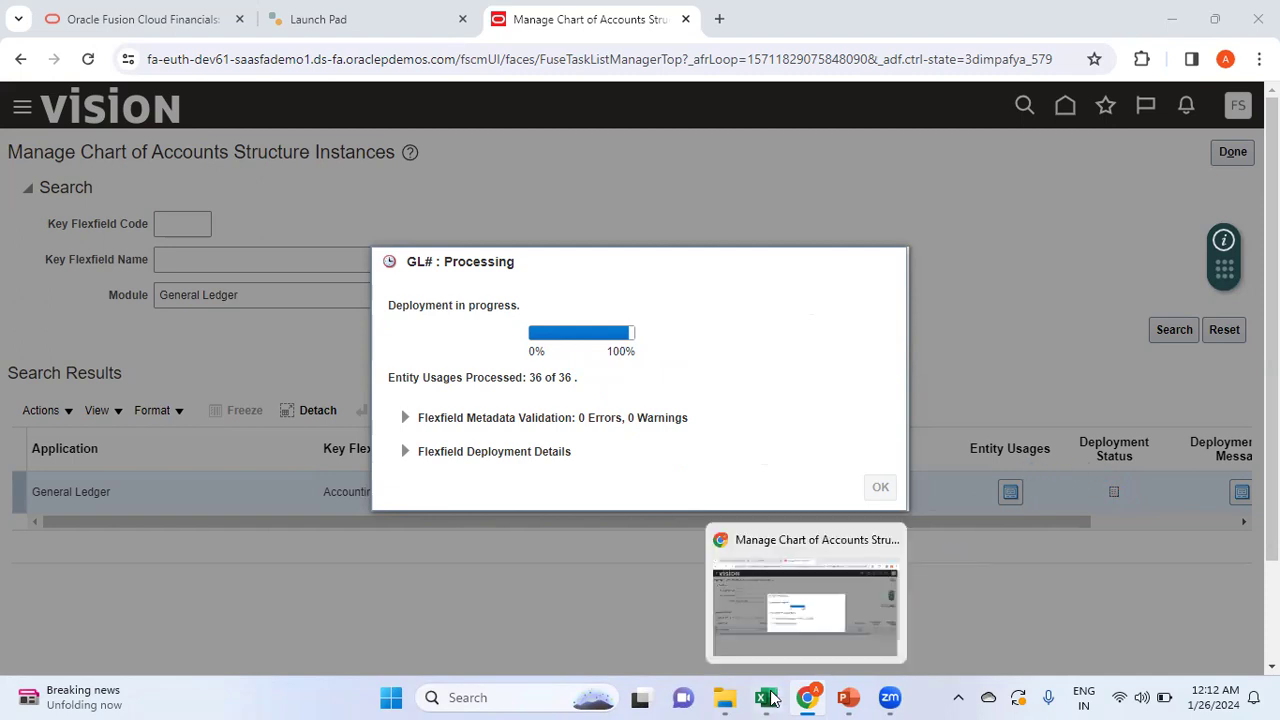
mouse_move(766, 697)
click(792, 651)
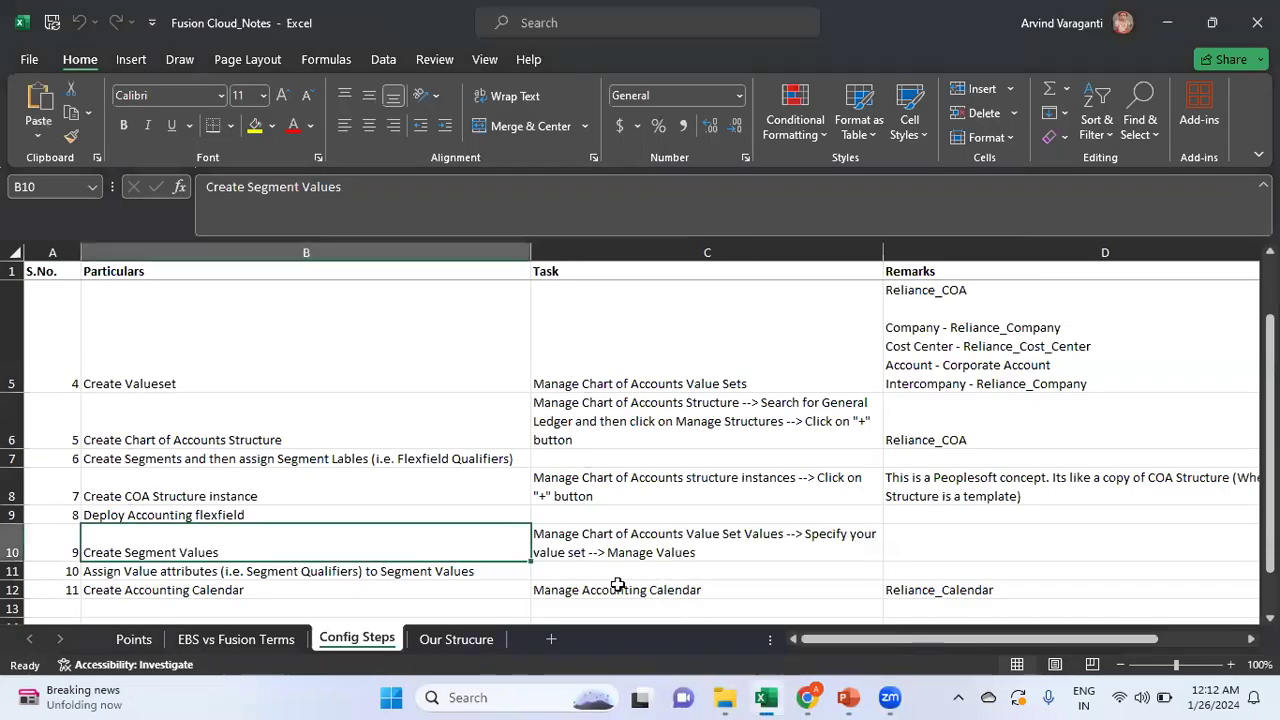